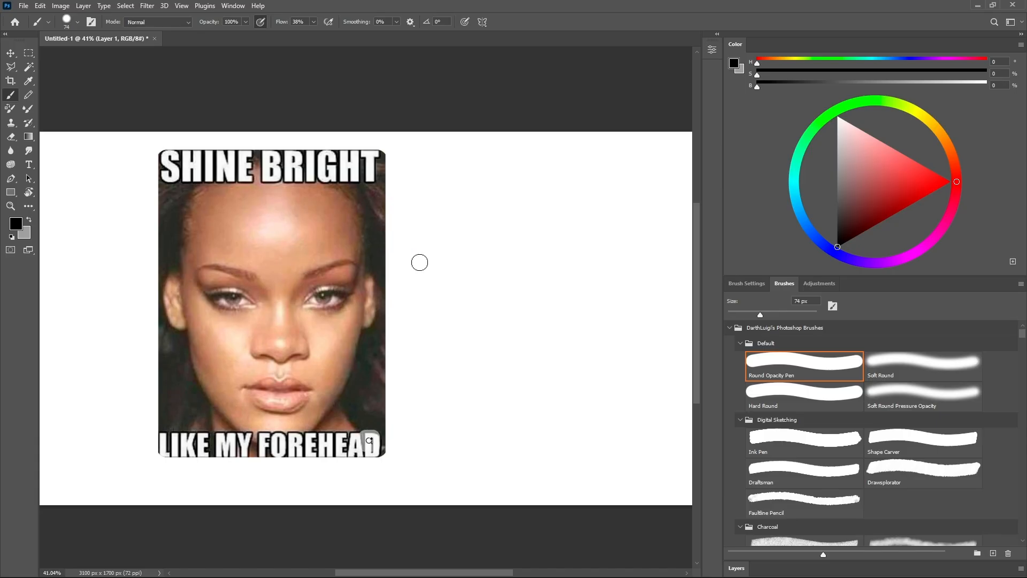
# Enlarge the colour wheel's panel and set the brush size to about 183 px.
pyautogui.press(']')
pyautogui.moveTo(414, 286); pyautogui.dragTo(447, 291)
pyautogui.moveTo(475, 329); pyautogui.dragTo(488, 335)
pyautogui.moveTo(833, 283)
pyautogui.mouseDown()
pyautogui.moveTo(833, 388)
pyautogui.moveTo(833, 318)
pyautogui.mouseUp()
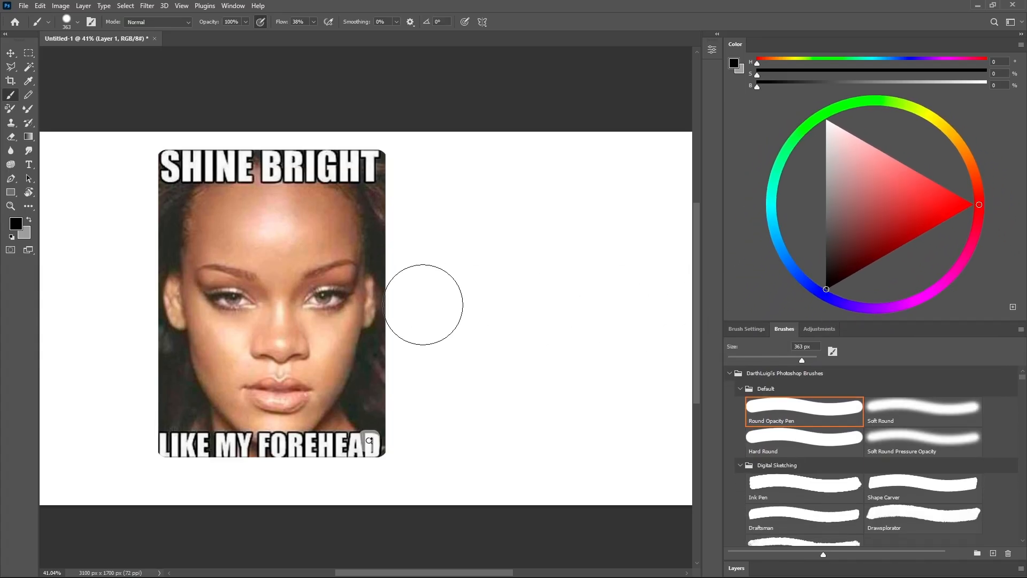
pyautogui.keyDown('alt'); pyautogui.rightClick(398, 343); pyautogui.keyUp('alt')
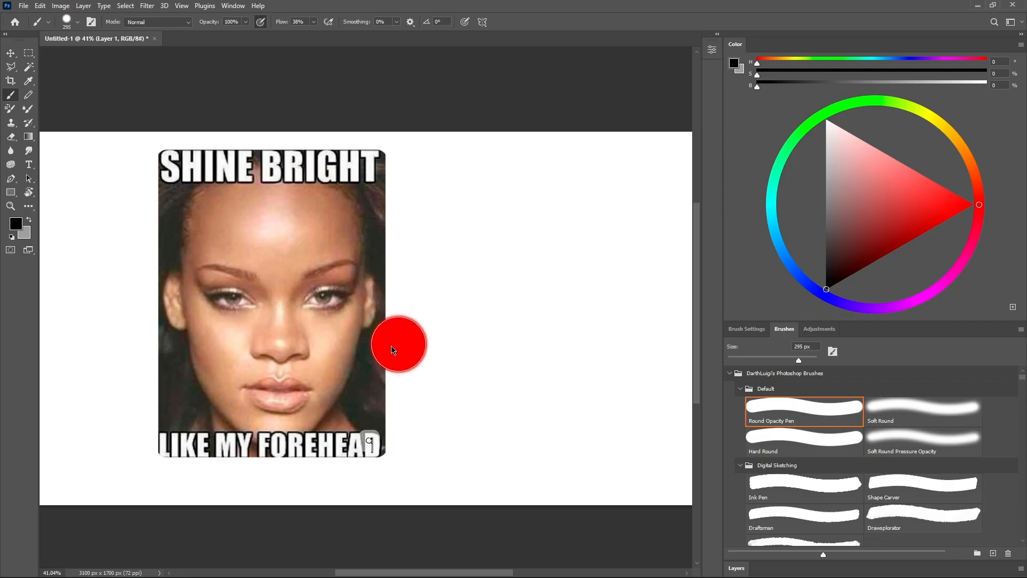
pyautogui.moveTo(391, 346); pyautogui.dragTo(379, 347)
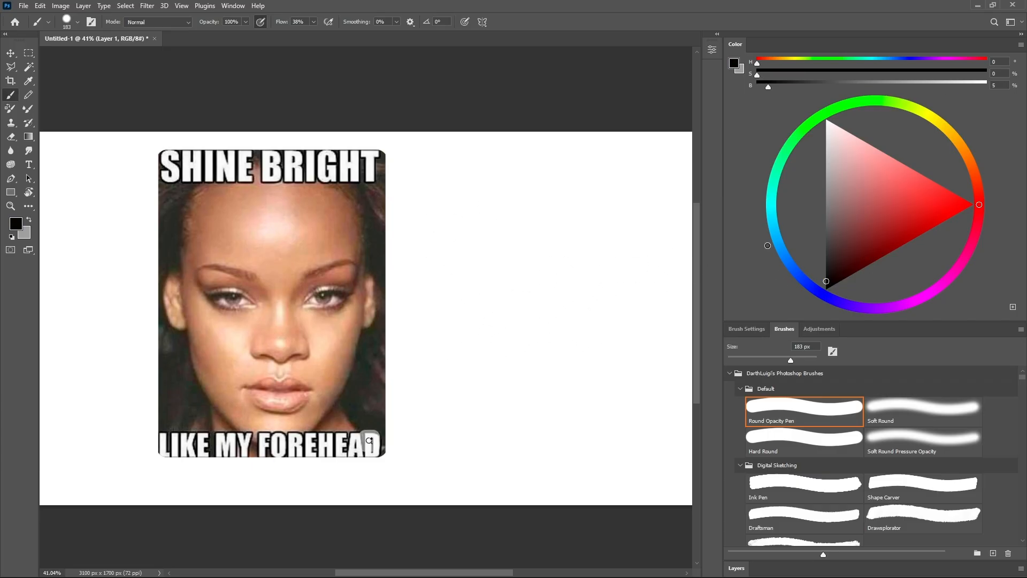
# Set the foreground colour to pure red and reduce the brush to about 50 px.
pyautogui.click(826, 261)
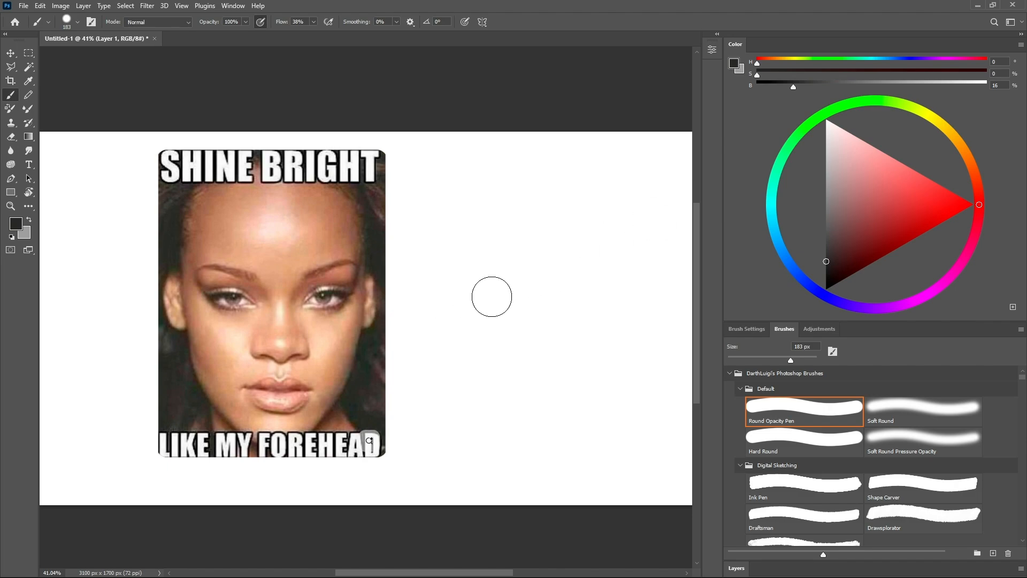
pyautogui.moveTo(475, 325); pyautogui.dragTo(439, 345)
pyautogui.moveTo(951, 209); pyautogui.dragTo(974, 204)
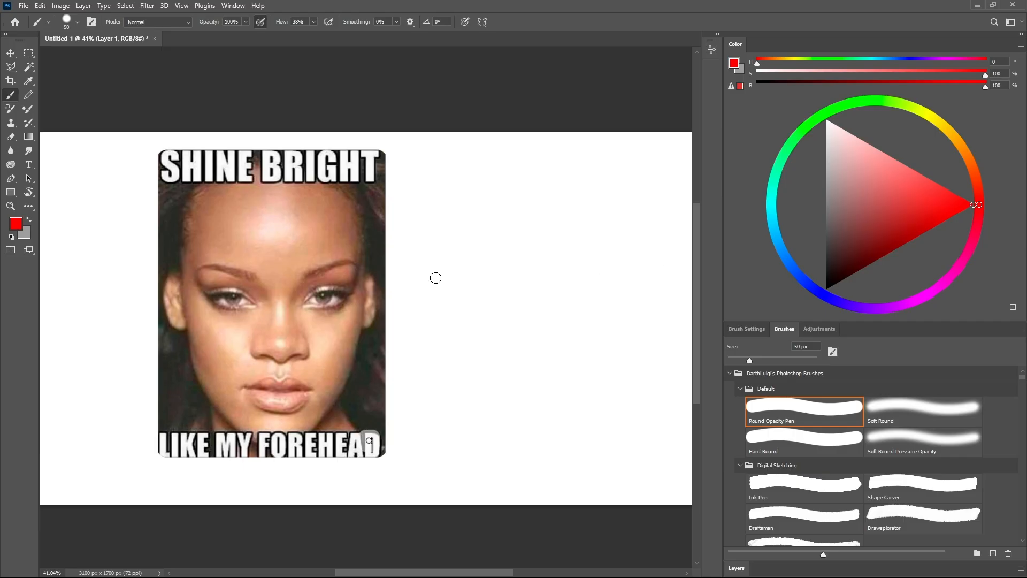
# Try red brush marks on the face in the reference portrait and undo them.
pyautogui.moveTo(398, 283); pyautogui.dragTo(383, 298)
pyautogui.moveTo(302, 324)
pyautogui.mouseDown()
pyautogui.moveTo(279, 305)
pyautogui.moveTo(237, 345)
pyautogui.moveTo(313, 355)
pyautogui.moveTo(313, 332)
pyautogui.mouseUp()
pyautogui.hotkey('ctrl', 'z')
pyautogui.moveTo(243, 233); pyautogui.dragTo(280, 218)
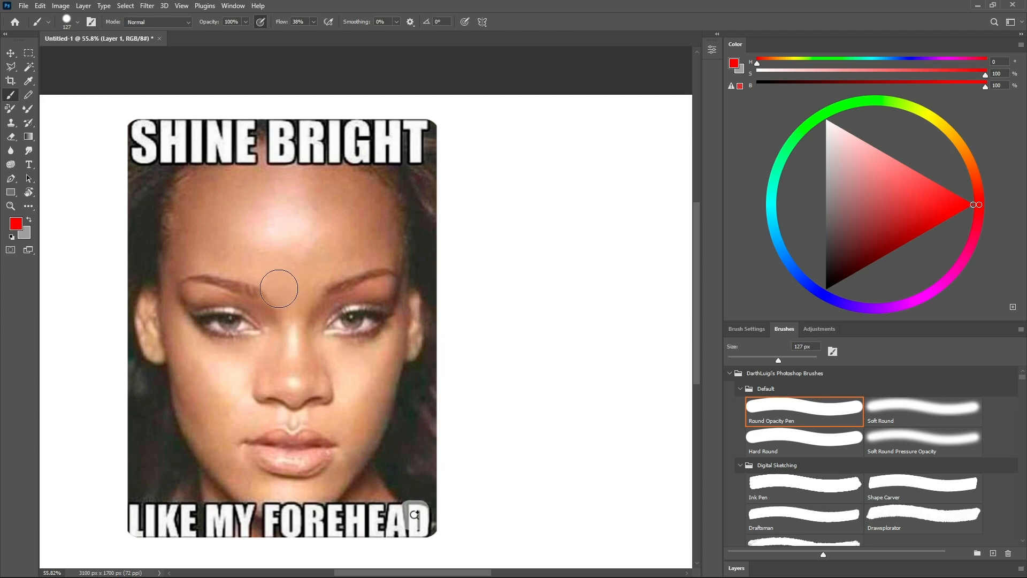
pyautogui.click(261, 303)
pyautogui.hotkey('ctrl', 'z')
# Try marking the nose of the reference portrait in red and undo the stroke.
pyautogui.press('z')
pyautogui.moveTo(343, 330); pyautogui.dragTo(318, 340)
pyautogui.moveTo(463, 368); pyautogui.dragTo(486, 383)
pyautogui.press('b')
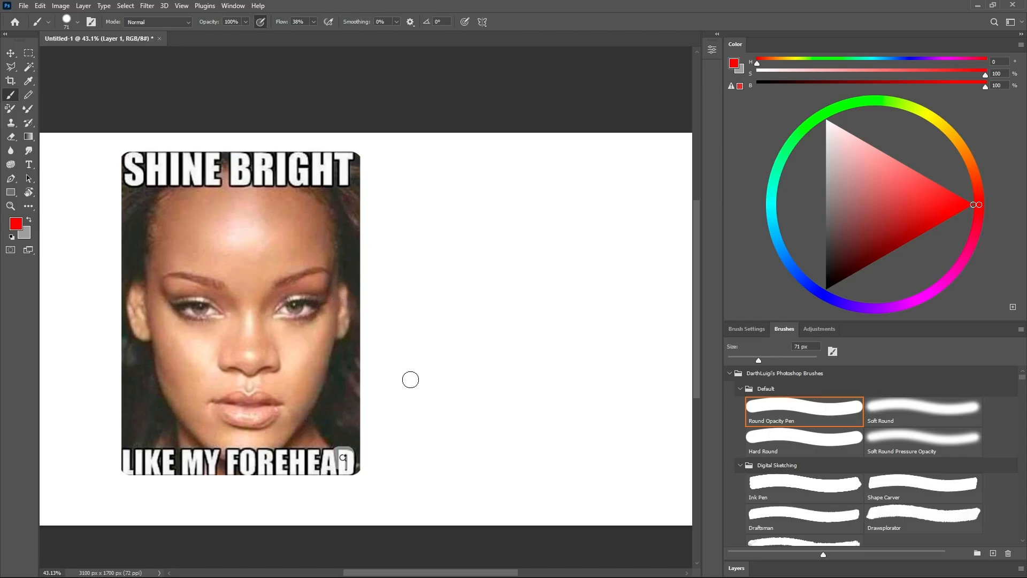
pyautogui.scroll(2, 332, 422)
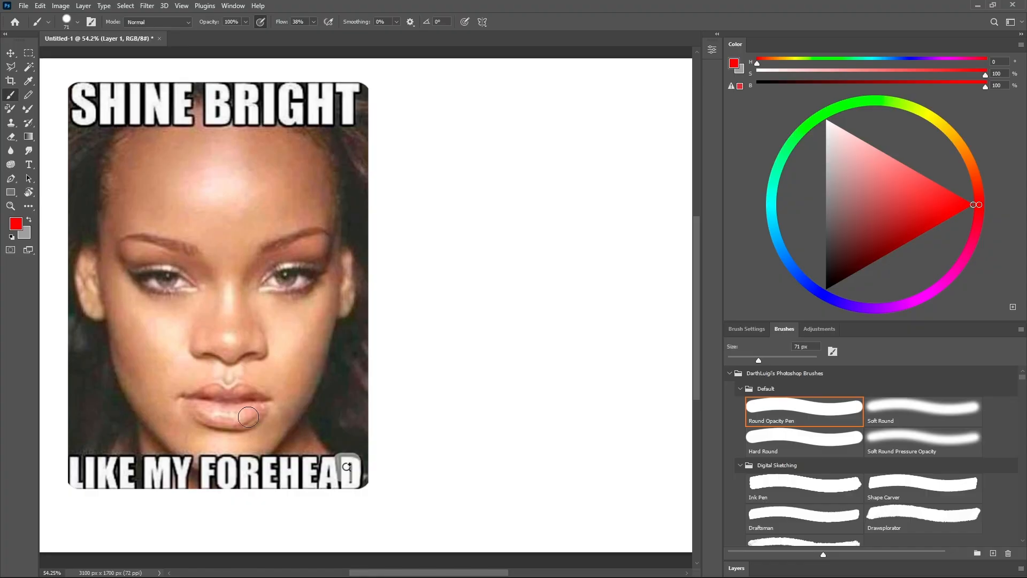
pyautogui.scroll(1, 249, 416)
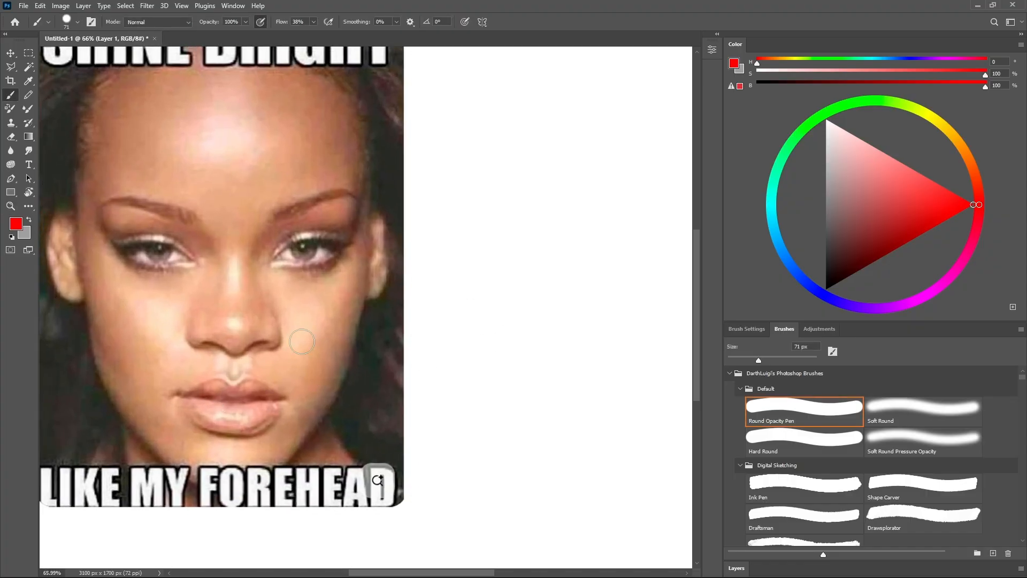
pyautogui.moveTo(246, 333); pyautogui.dragTo(238, 342)
pyautogui.moveTo(236, 343); pyautogui.dragTo(226, 341)
pyautogui.moveTo(227, 299)
pyautogui.mouseDown()
pyautogui.moveTo(204, 342)
pyautogui.moveTo(260, 353)
pyautogui.moveTo(241, 295)
pyautogui.moveTo(208, 315)
pyautogui.mouseUp()
pyautogui.hotkey('ctrl', 'z')
# Set the brush size to 16 px and the foreground colour to a neutral dark grey at 28% brightness.
pyautogui.moveTo(316, 341); pyautogui.dragTo(326, 344)
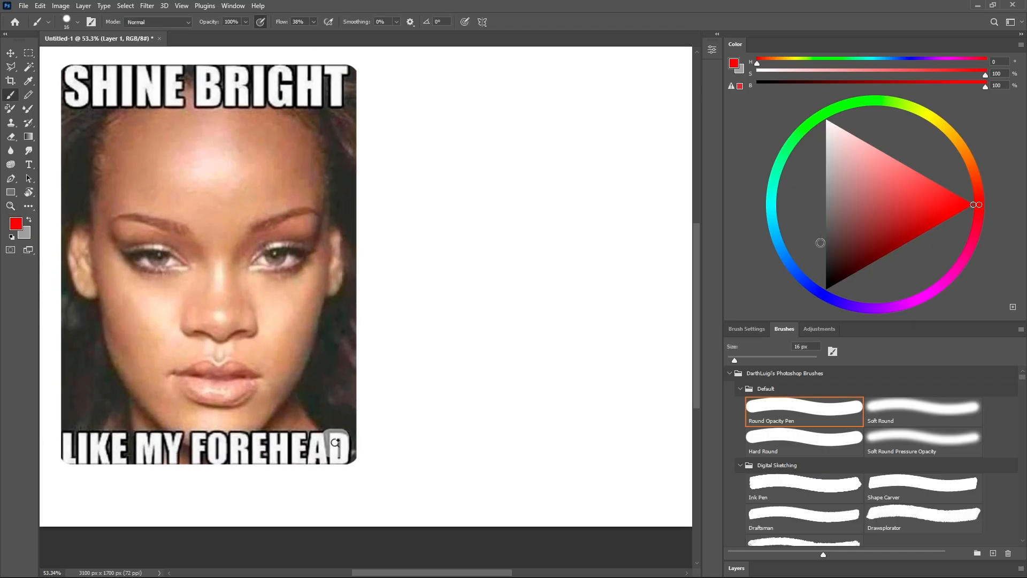
pyautogui.click(826, 251)
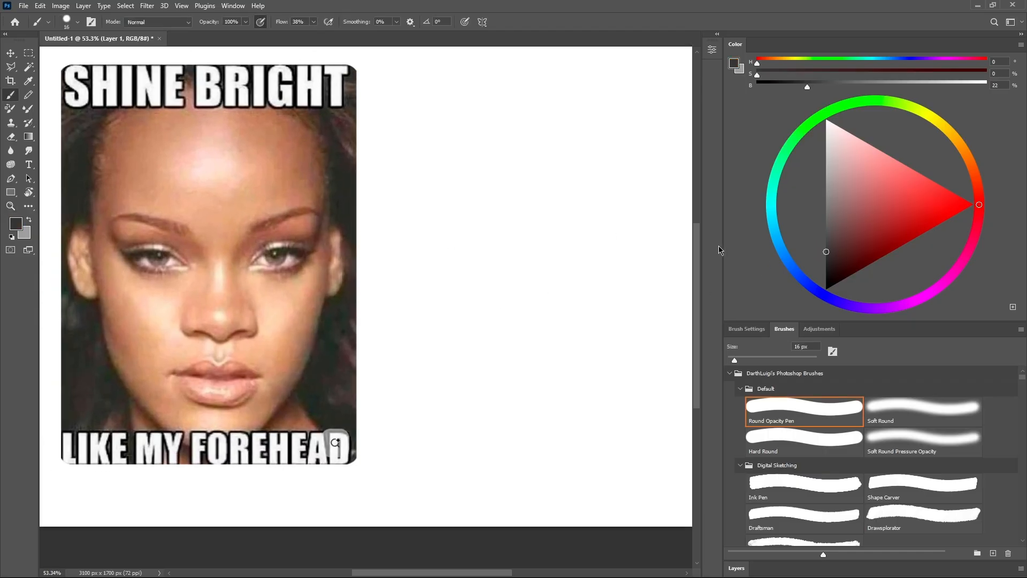
pyautogui.click(826, 241)
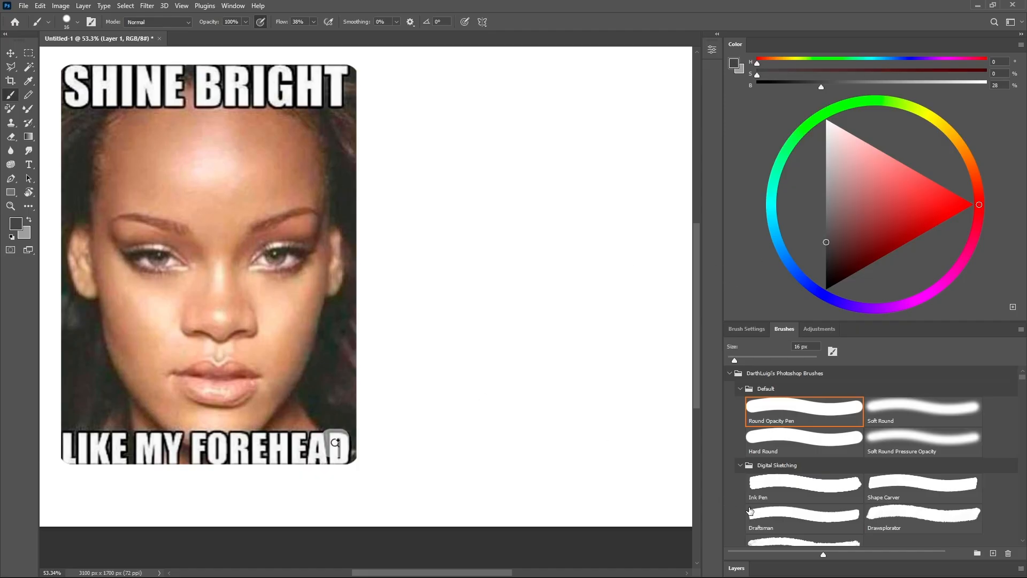
# Add two Color Balance adjustment layers, check the brush tip settings and return to the brush presets.
pyautogui.click(819, 328)
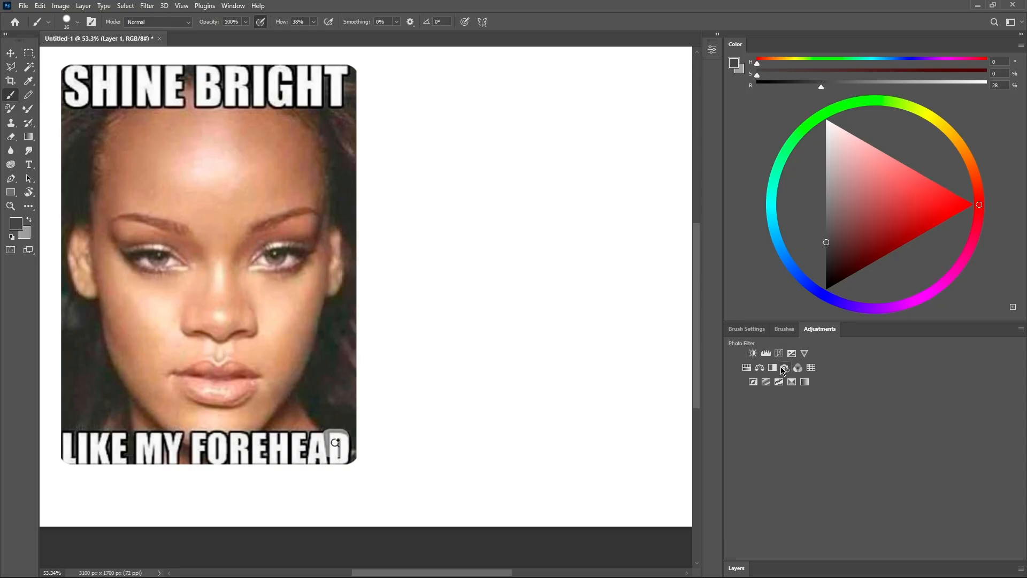
pyautogui.click(759, 367)
pyautogui.click(760, 368)
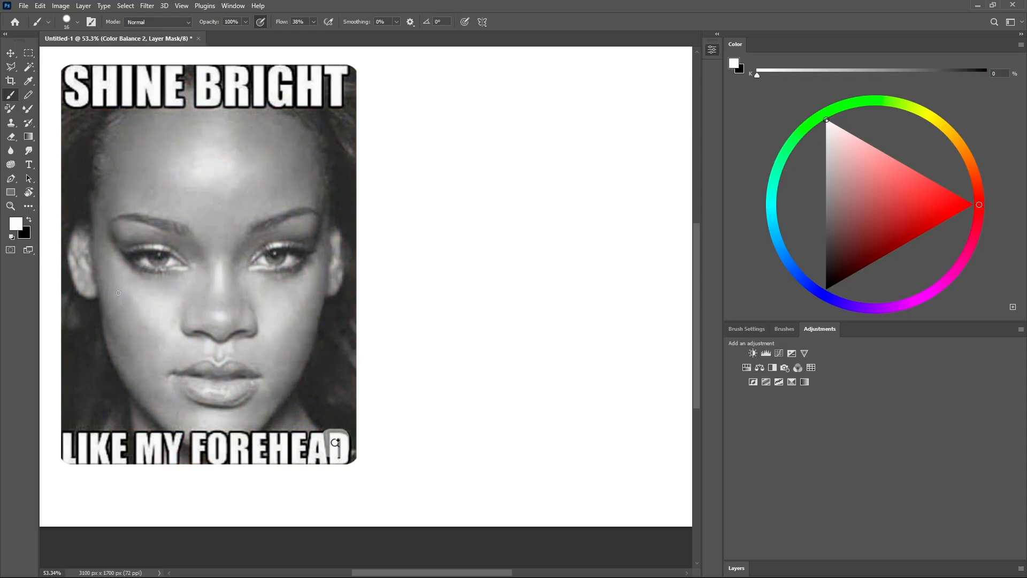
pyautogui.click(746, 328)
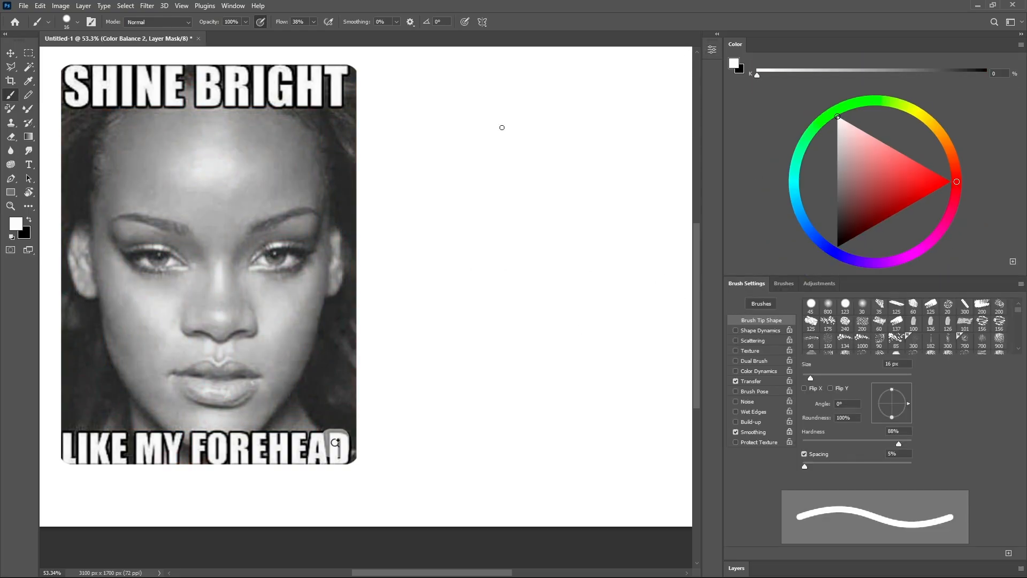
pyautogui.click(759, 304)
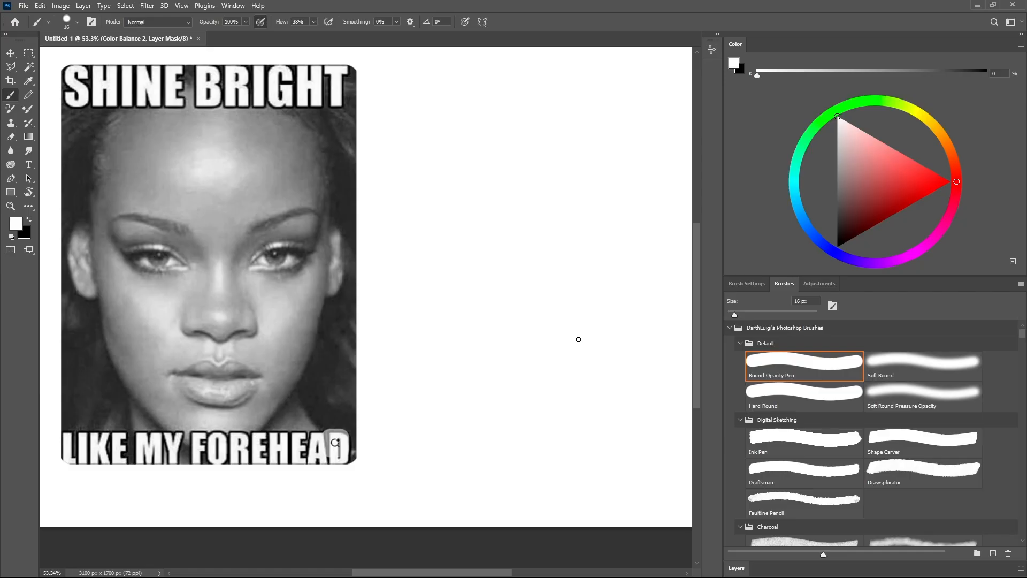
# Paint a solid mid-grey ball on Layer 1 beside the portrait with the Round Opacity Pen at about 175 px.
pyautogui.moveTo(436, 296)
pyautogui.mouseDown()
pyautogui.moveTo(461, 305)
pyautogui.moveTo(424, 307)
pyautogui.mouseUp()
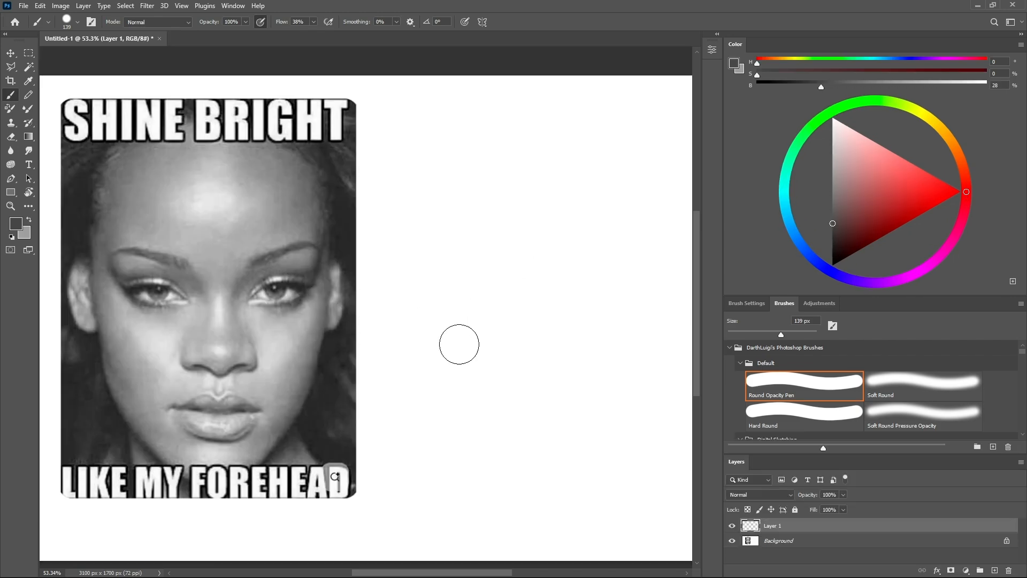
pyautogui.click(433, 343)
pyautogui.moveTo(433, 343)
pyautogui.mouseDown()
pyautogui.moveTo(443, 344)
pyautogui.moveTo(431, 341)
pyautogui.mouseUp()
pyautogui.keyDown('alt'); pyautogui.click(436, 342); pyautogui.keyUp('alt')
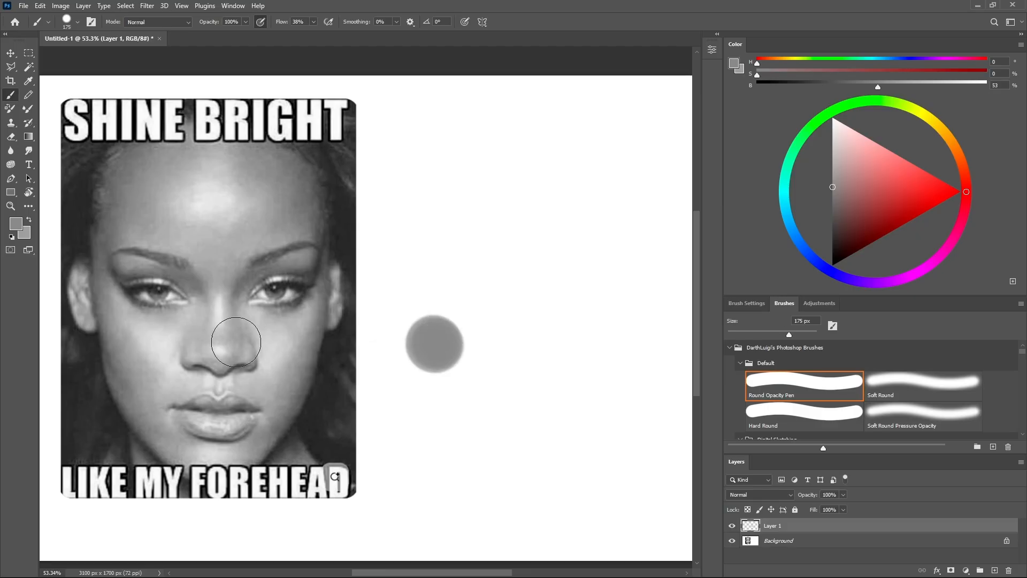
pyautogui.moveTo(236, 342)
pyautogui.mouseDown()
pyautogui.moveTo(201, 353)
pyautogui.moveTo(236, 353)
pyautogui.mouseUp()
pyautogui.moveTo(423, 337)
pyautogui.mouseDown()
pyautogui.moveTo(441, 341)
pyautogui.moveTo(430, 343)
pyautogui.mouseUp()
# Build up a lighter grey area inside the ball, alternating sampled white and sampled ball greys.
pyautogui.keyDown('alt'); pyautogui.click(499, 330); pyautogui.keyUp('alt')
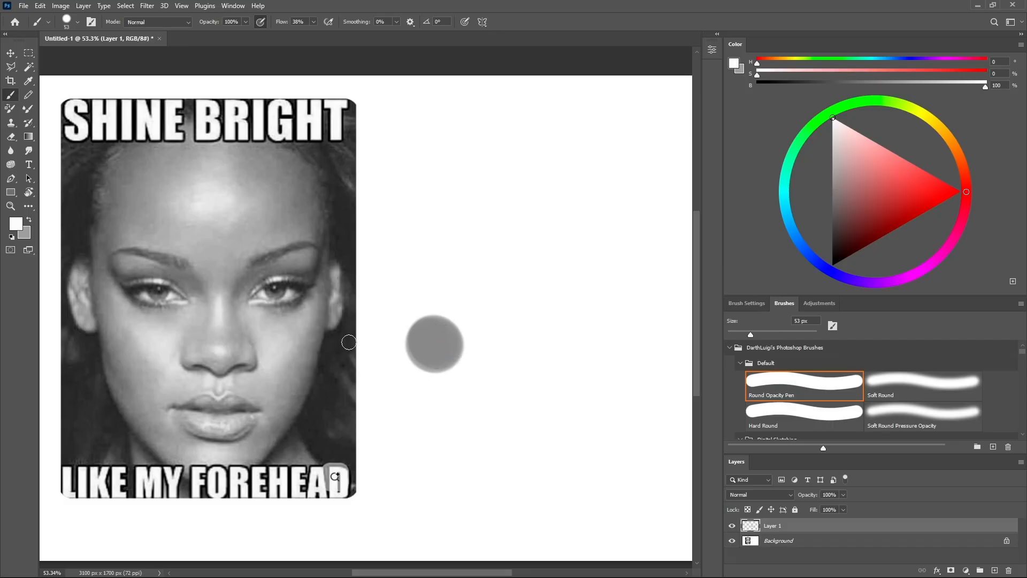
pyautogui.keyDown('alt'); pyautogui.click(431, 337); pyautogui.keyUp('alt')
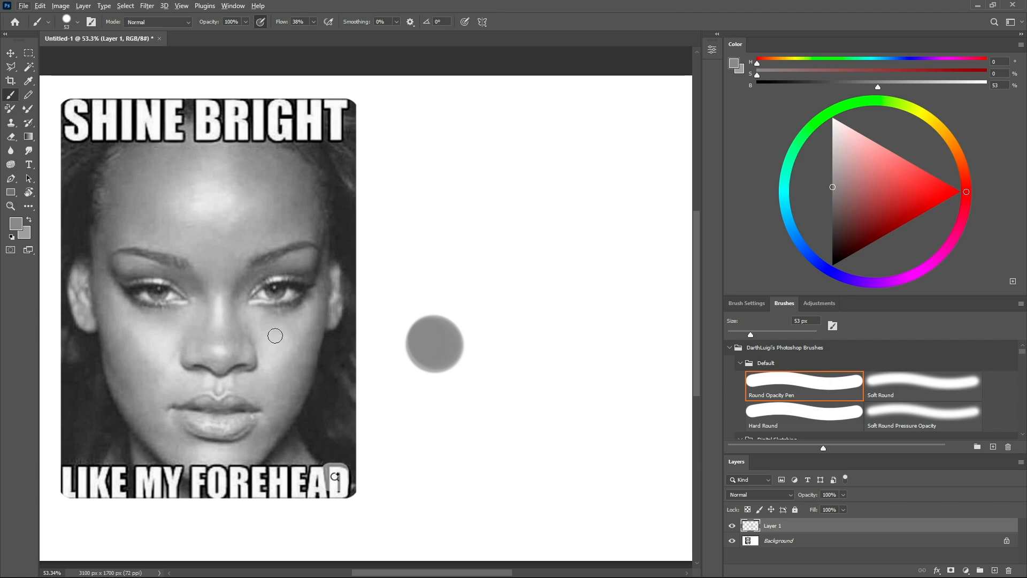
pyautogui.keyDown('alt'); pyautogui.click(448, 313); pyautogui.keyUp('alt')
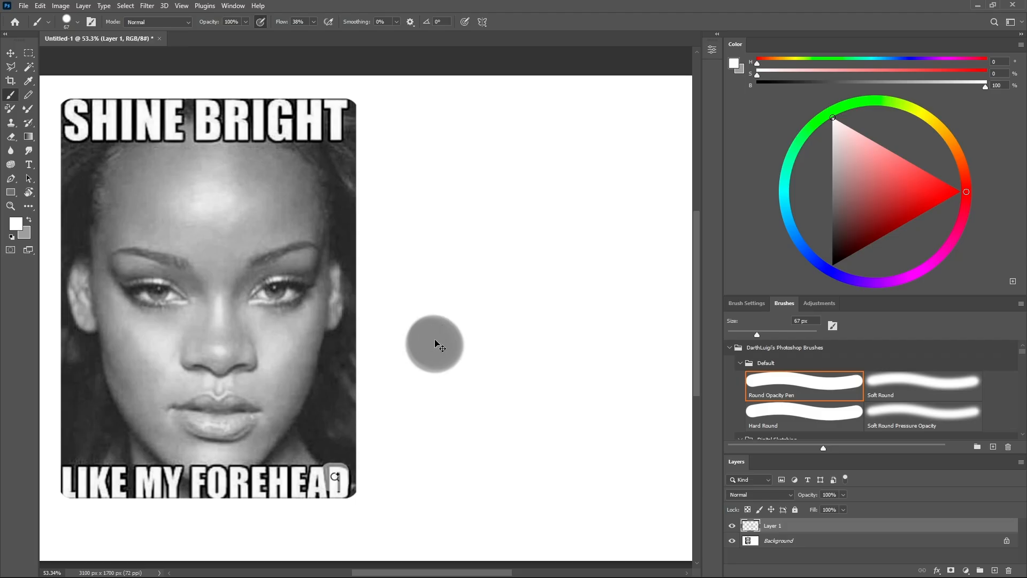
pyautogui.keyDown('alt'); pyautogui.click(435, 343); pyautogui.keyUp('alt')
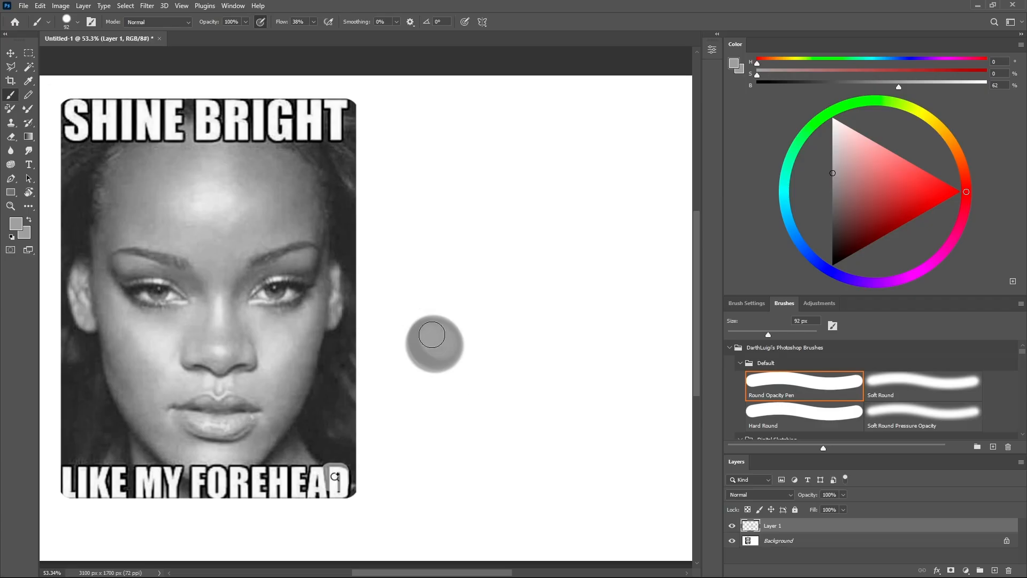
# Undo the last light stroke and rework the ball's lighter centre with sampled white and greys at about 91 px.
pyautogui.keyDown('alt'); pyautogui.click(477, 322); pyautogui.keyUp('alt')
pyautogui.moveTo(471, 327)
pyautogui.mouseDown()
pyautogui.moveTo(492, 327)
pyautogui.moveTo(437, 342)
pyautogui.mouseUp()
pyautogui.hotkey('ctrl', 'z')
pyautogui.keyDown('alt'); pyautogui.click(446, 350); pyautogui.keyUp('alt')
pyautogui.keyDown('alt'); pyautogui.click(452, 313); pyautogui.keyUp('alt')
pyautogui.keyDown('alt'); pyautogui.click(430, 346); pyautogui.keyUp('alt')
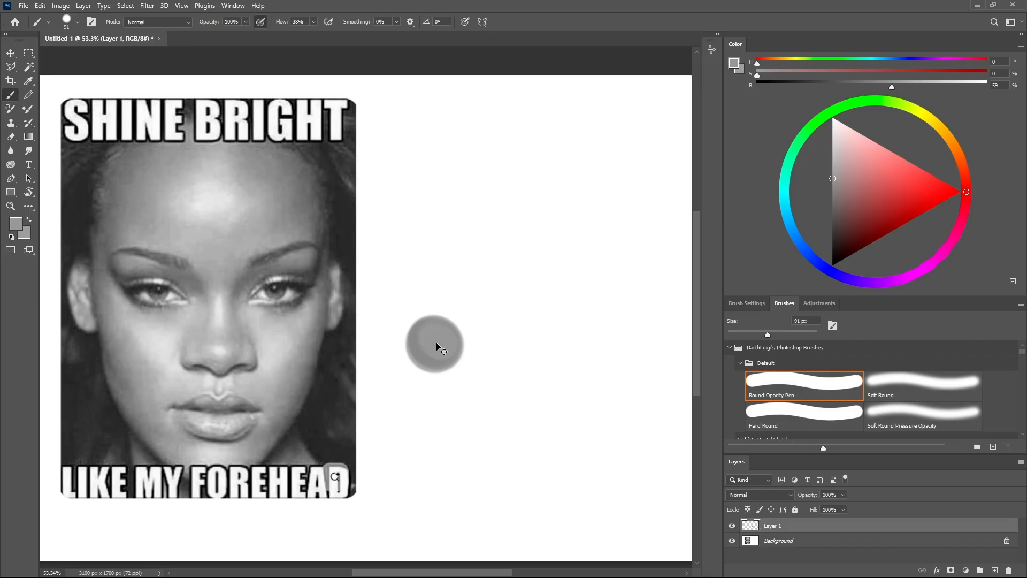
# Add a brighter patch at the ball's centre with sampled white at about 69 px and pick up the blended grey.
pyautogui.keyDown('alt'); pyautogui.click(460, 319); pyautogui.keyUp('alt')
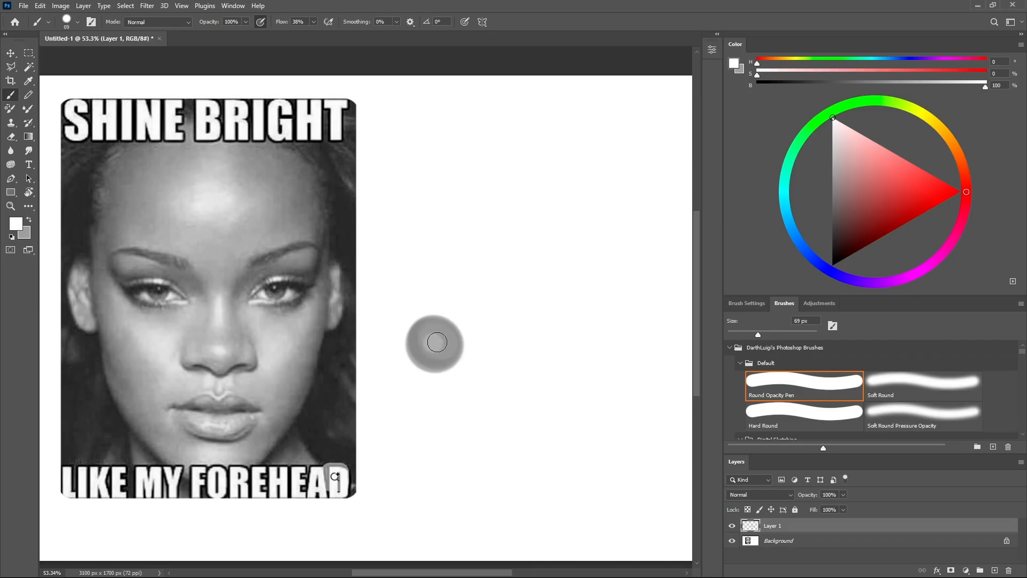
pyautogui.keyDown('alt'); pyautogui.click(434, 338); pyautogui.keyUp('alt')
pyautogui.keyDown('alt'); pyautogui.click(441, 341); pyautogui.keyUp('alt')
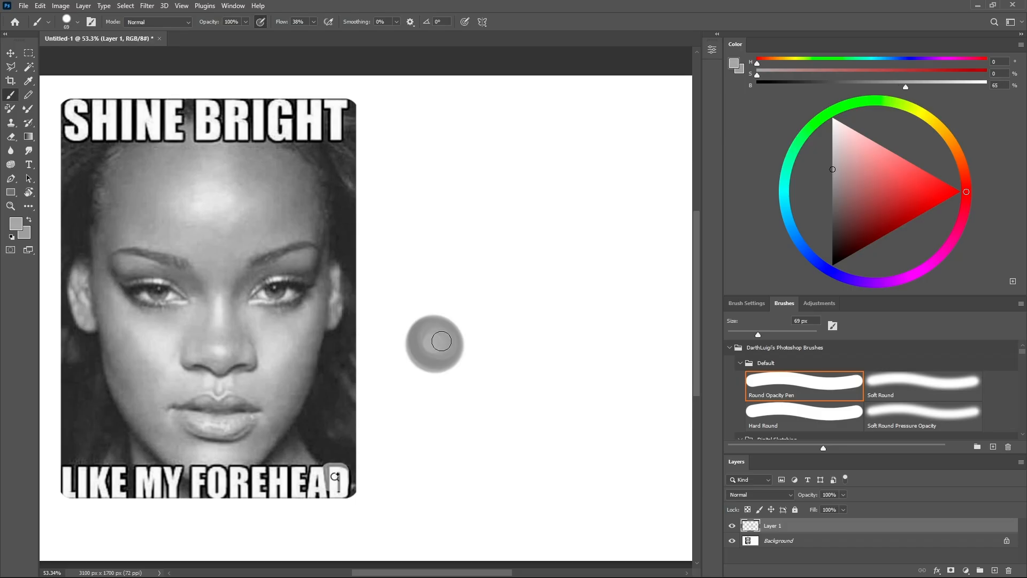
# Paint a small near-white spot in the middle of the ball and sample its light grey for blending.
pyautogui.keyDown('alt'); pyautogui.click(493, 320); pyautogui.keyUp('alt')
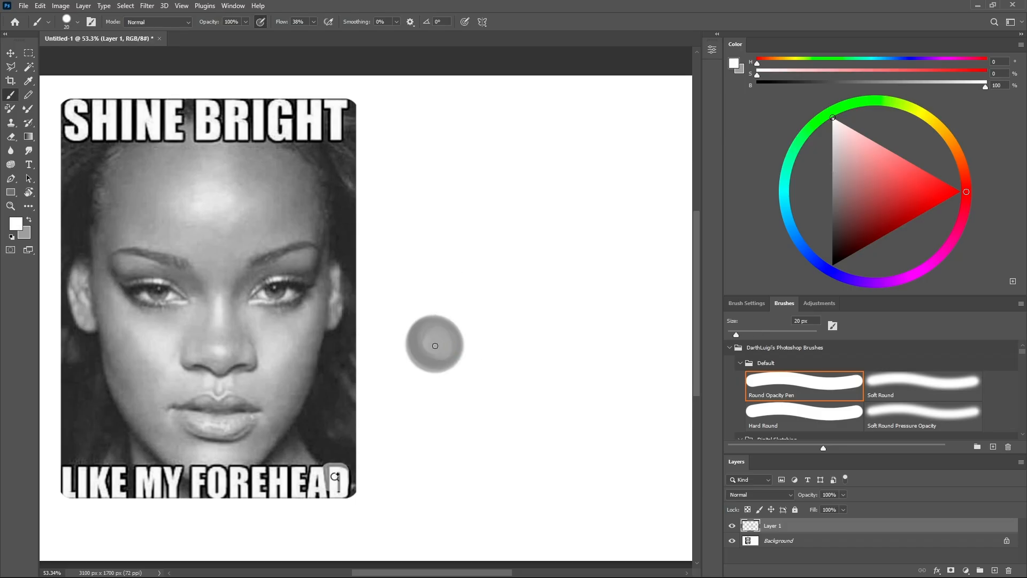
pyautogui.press(']')
pyautogui.press(']')
pyautogui.press(']')
pyautogui.keyDown('alt'); pyautogui.click(439, 344); pyautogui.keyUp('alt')
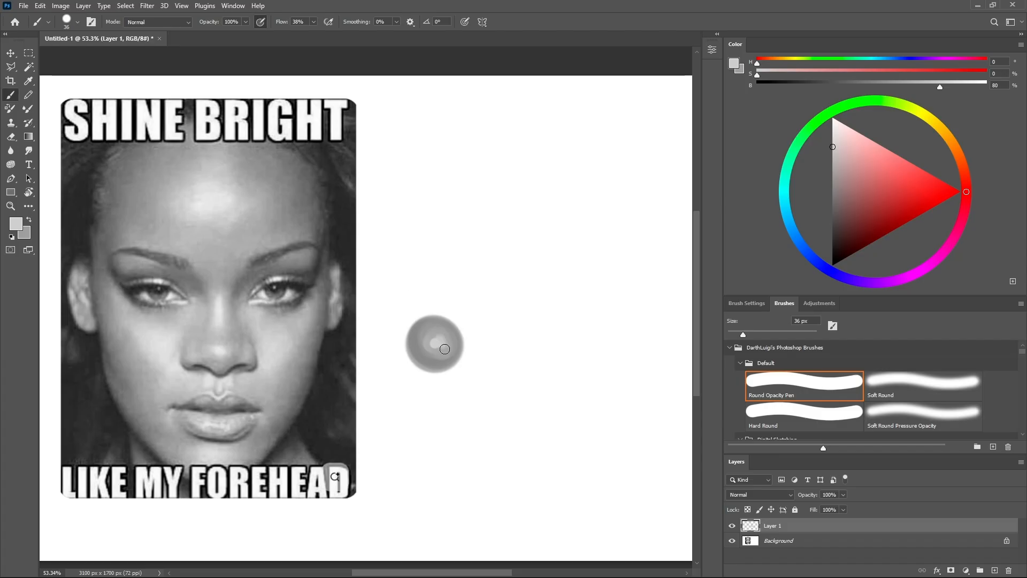
# Blend the edges of the bright spot into the ball using sampled mid-greys and a brush enlarged to about 59 px.
pyautogui.keyDown('alt'); pyautogui.click(447, 343); pyautogui.keyUp('alt')
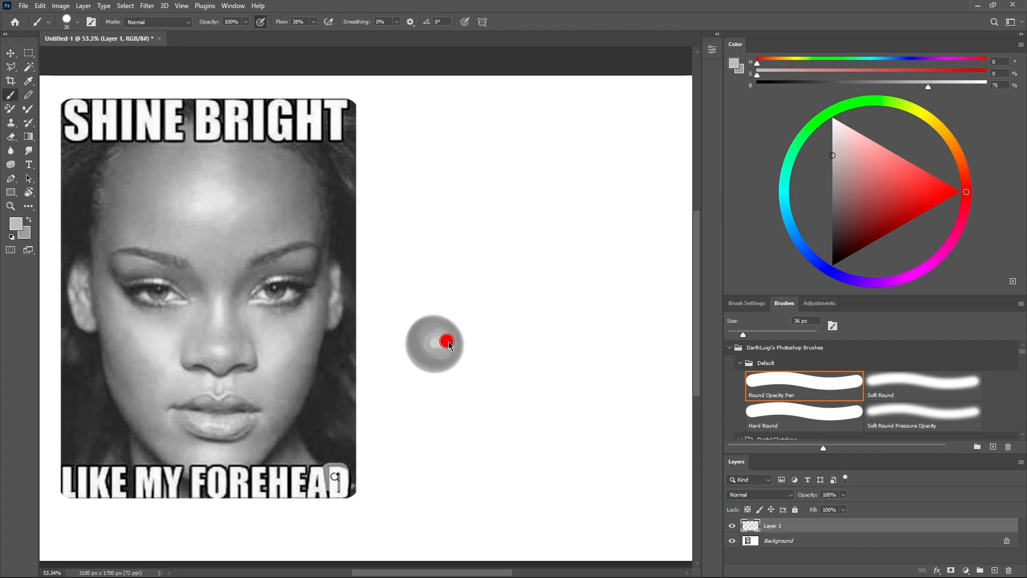
pyautogui.press(']')
pyautogui.press(']')
pyautogui.keyDown('alt'); pyautogui.click(441, 339); pyautogui.keyUp('alt')
pyautogui.keyDown('alt'); pyautogui.click(446, 346); pyautogui.keyUp('alt')
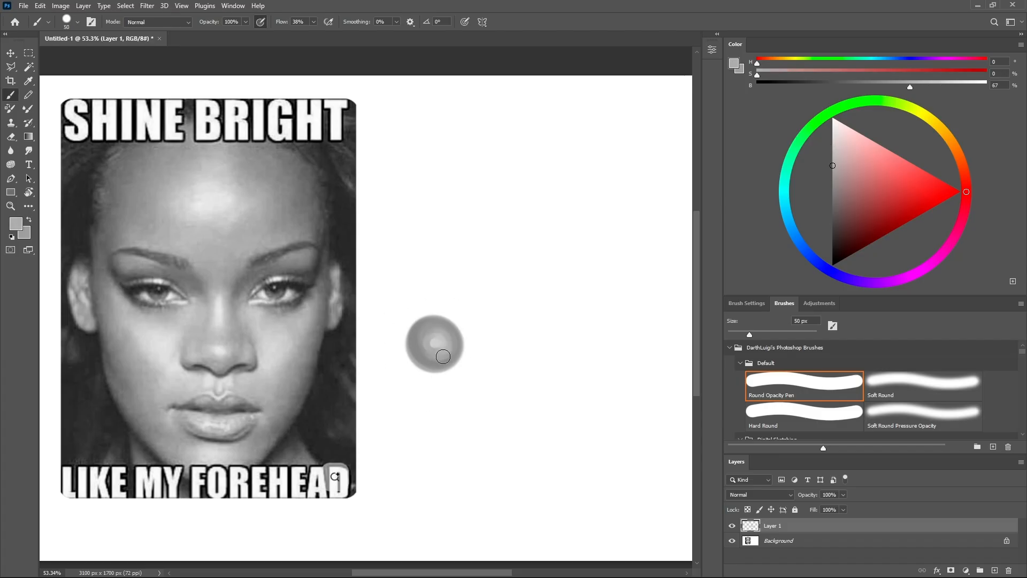
pyautogui.press(']')
pyautogui.press(']')
pyautogui.keyDown('alt'); pyautogui.click(424, 355); pyautogui.keyUp('alt')
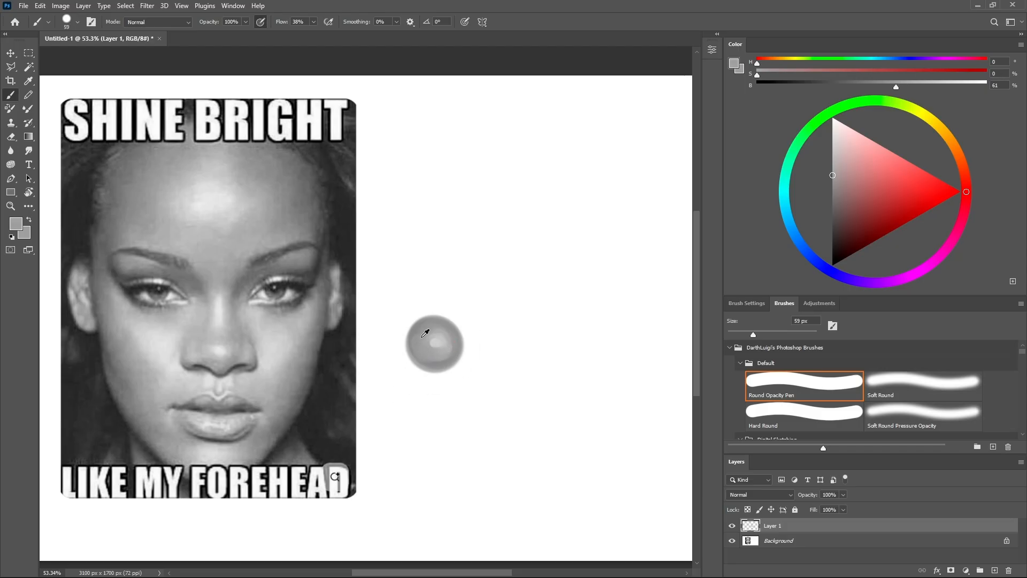
# Smooth the transitions around the ball's centre with sampled light and mid greys at about 36 to 48 px.
pyautogui.press('[')
pyautogui.keyDown('alt'); pyautogui.click(448, 342); pyautogui.keyUp('alt')
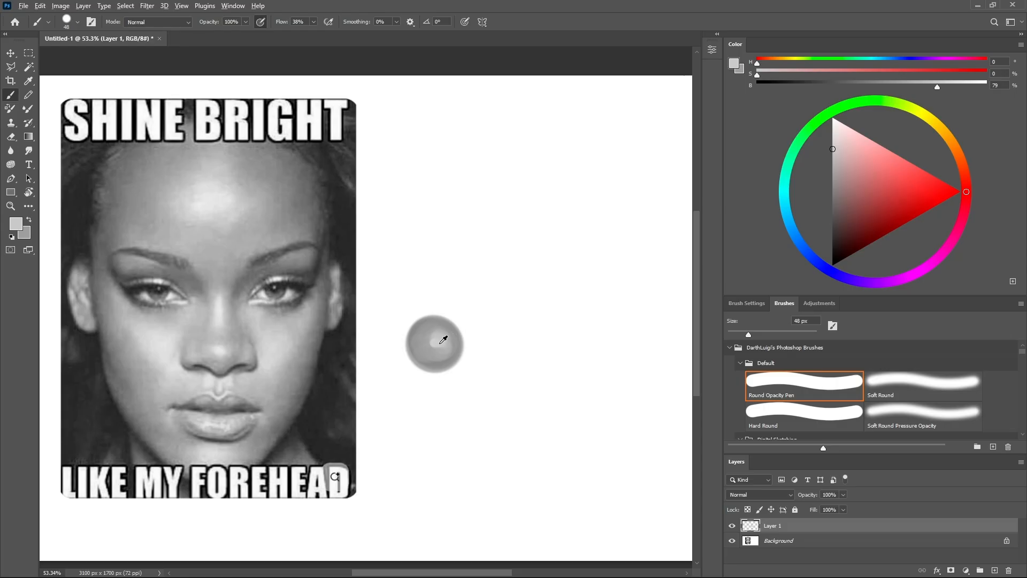
pyautogui.keyDown('alt'); pyautogui.click(434, 341); pyautogui.keyUp('alt')
pyautogui.press(']')
pyautogui.keyDown('alt'); pyautogui.click(450, 332); pyautogui.keyUp('alt')
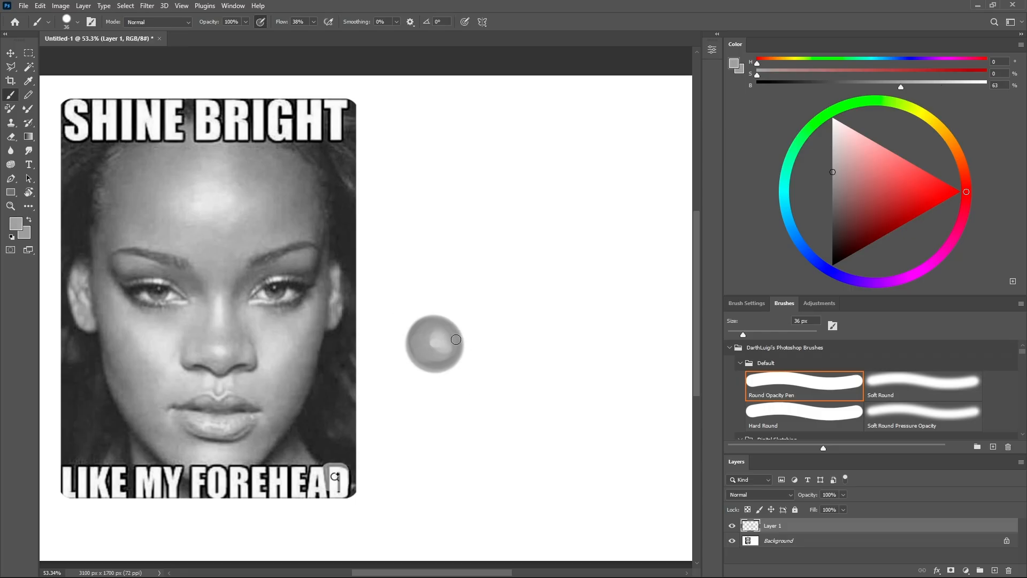
# Dab a small white highlight onto the ball's centre with a brush of about 20 px.
pyautogui.press('[')
pyautogui.keyDown('alt'); pyautogui.click(489, 321); pyautogui.keyUp('alt')
pyautogui.press(']')
pyautogui.press(']')
pyautogui.press(']')
pyautogui.press(']')
pyautogui.press(']')
pyautogui.press(']')
pyautogui.press(']')
pyautogui.press(']')
pyautogui.press(']')
pyautogui.press(']')
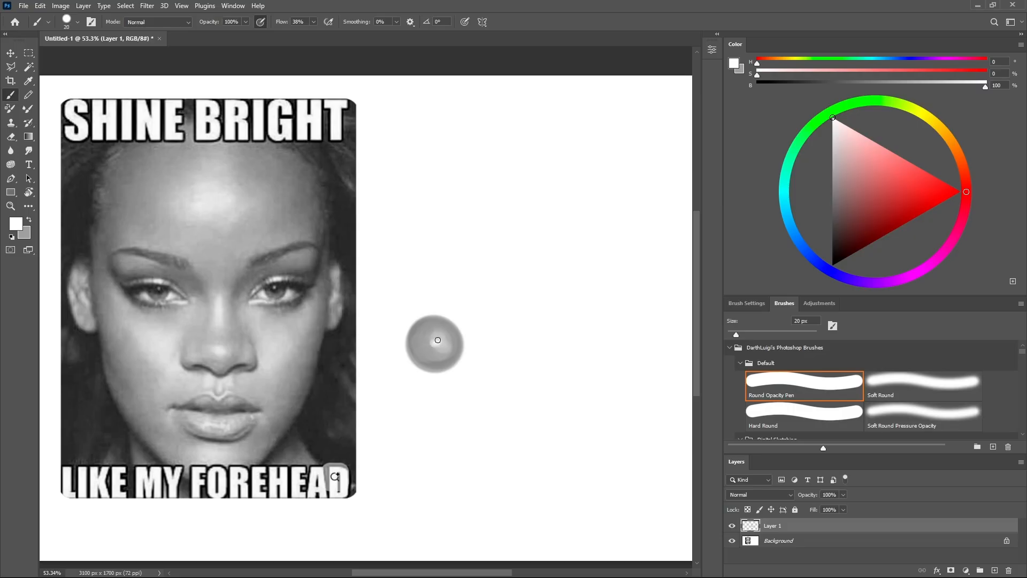
# Soften the edges of the ball's white highlight with greys sampled from the ball and a brush of about 34 px.
pyautogui.keyDown('alt'); pyautogui.click(436, 342); pyautogui.keyUp('alt')
pyautogui.keyDown('alt'); pyautogui.click(433, 342); pyautogui.keyUp('alt')
pyautogui.moveTo(436, 342); pyautogui.dragTo(432, 341)
pyautogui.keyDown('alt'); pyautogui.click(433, 337); pyautogui.keyUp('alt')
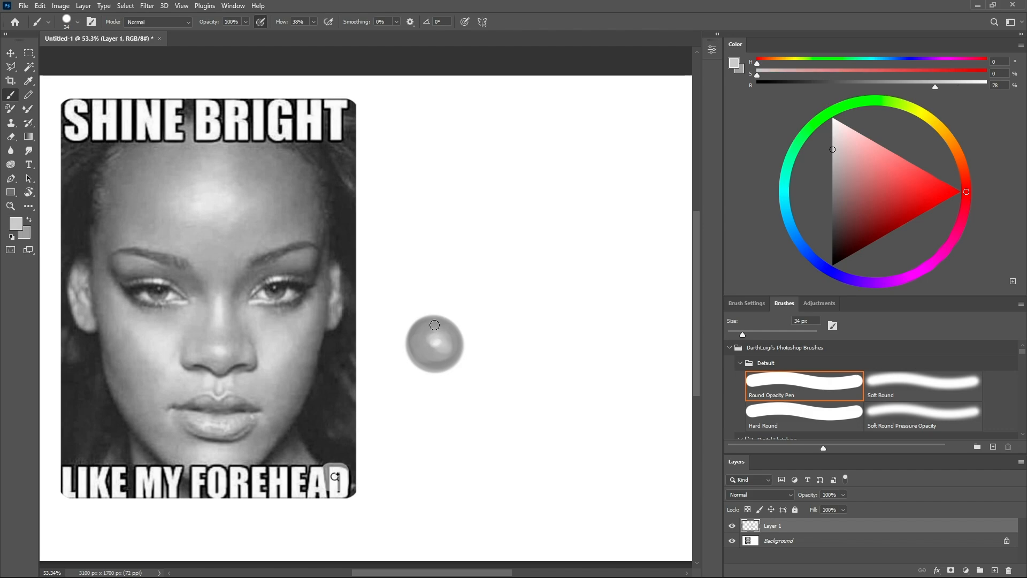
pyautogui.keyDown('alt'); pyautogui.click(452, 355); pyautogui.keyUp('alt')
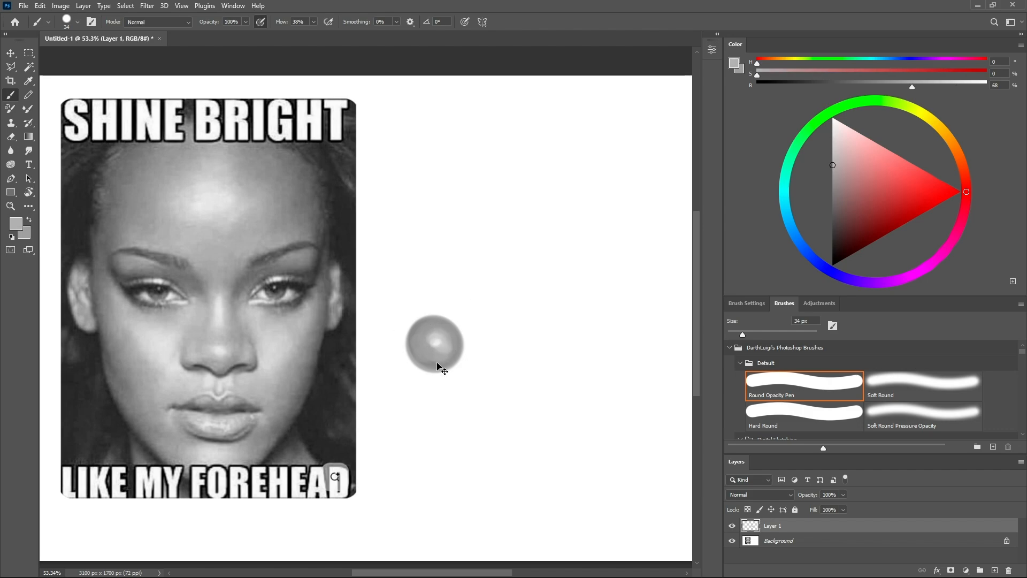
pyautogui.click(438, 345)
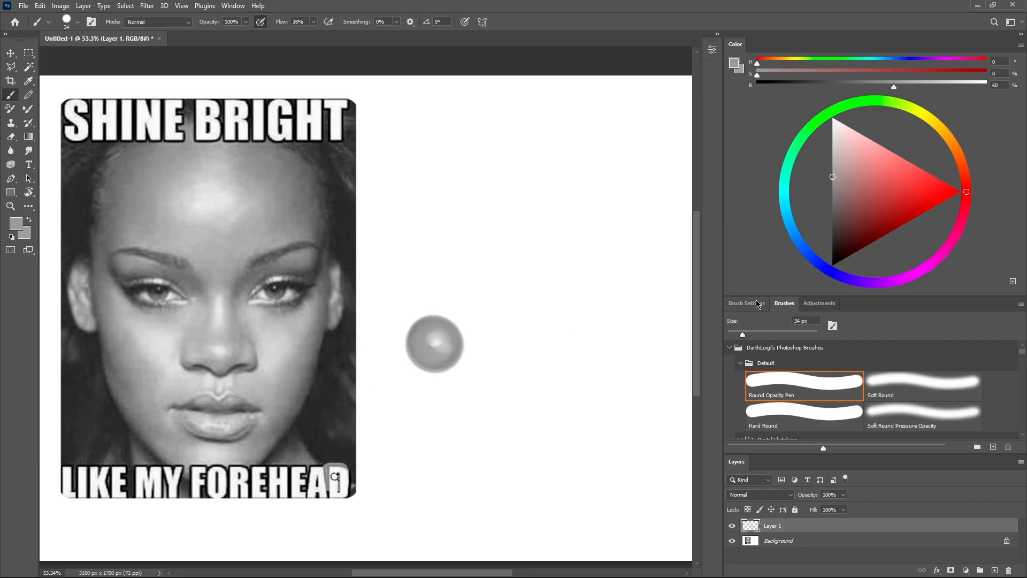
# Mark the ball's highlight and the portrait's nose in pure red with a shrunken brush and undo the marks.
pyautogui.moveTo(901, 201); pyautogui.dragTo(960, 191)
pyautogui.press('[')
pyautogui.press('[')
pyautogui.press('[')
pyautogui.press('[')
pyautogui.press('[')
pyautogui.press('[')
pyautogui.press('[')
pyautogui.press('[')
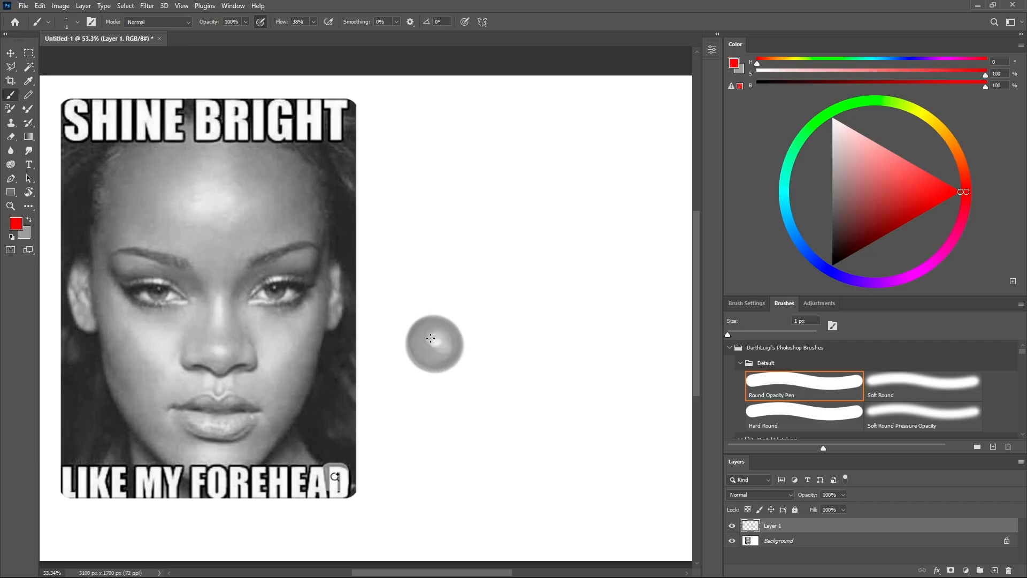
pyautogui.moveTo(438, 341); pyautogui.dragTo(445, 337)
pyautogui.moveTo(217, 326); pyautogui.dragTo(247, 326)
pyautogui.hotkey('ctrl', 'z')
# Lighten the lower part of the ball with greys sampled from it and a brush of about 46 px.
pyautogui.keyDown('alt'); pyautogui.click(451, 343); pyautogui.keyUp('alt')
pyautogui.moveTo(428, 351)
pyautogui.mouseDown()
pyautogui.moveTo(452, 344)
pyautogui.moveTo(441, 338)
pyautogui.moveTo(421, 339)
pyautogui.moveTo(449, 355)
pyautogui.mouseUp()
pyautogui.keyDown('alt'); pyautogui.click(438, 339); pyautogui.keyUp('alt')
pyautogui.moveTo(447, 351); pyautogui.dragTo(443, 351)
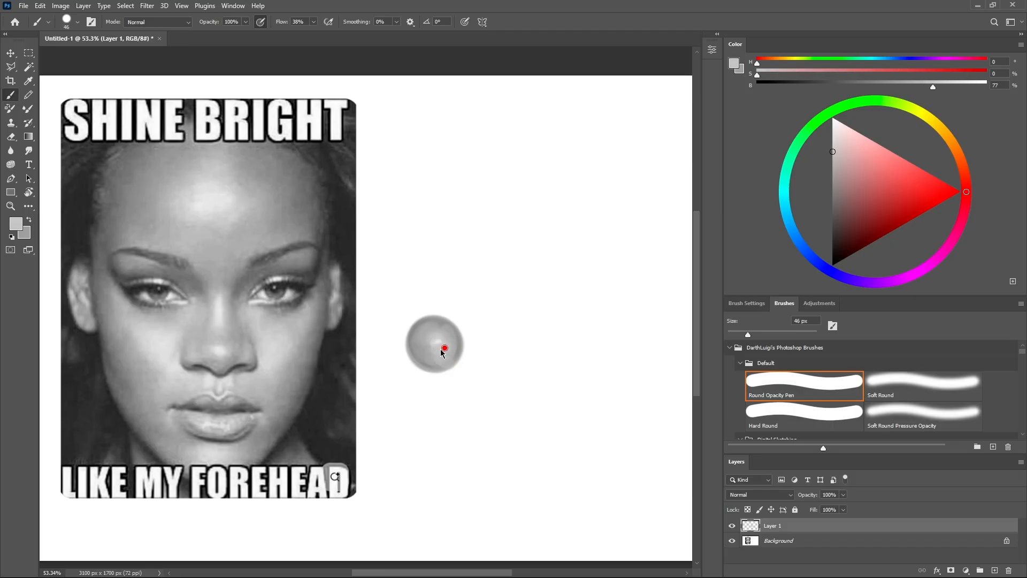
# Refresh the white highlight at about 19 px and blend around it using the Mixer Brush with Soft Blend at 47 px.
pyautogui.keyDown('alt'); pyautogui.click(500, 343); pyautogui.keyUp('alt')
pyautogui.hotkey('ctrl', 'z')
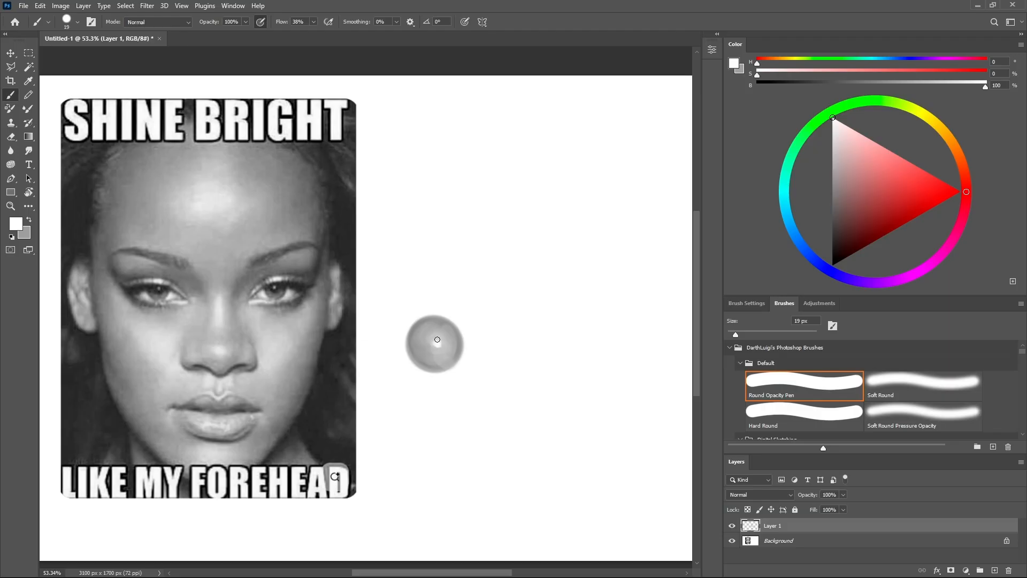
pyautogui.hotkey('shift', 'b')
pyautogui.moveTo(439, 350); pyautogui.dragTo(439, 349)
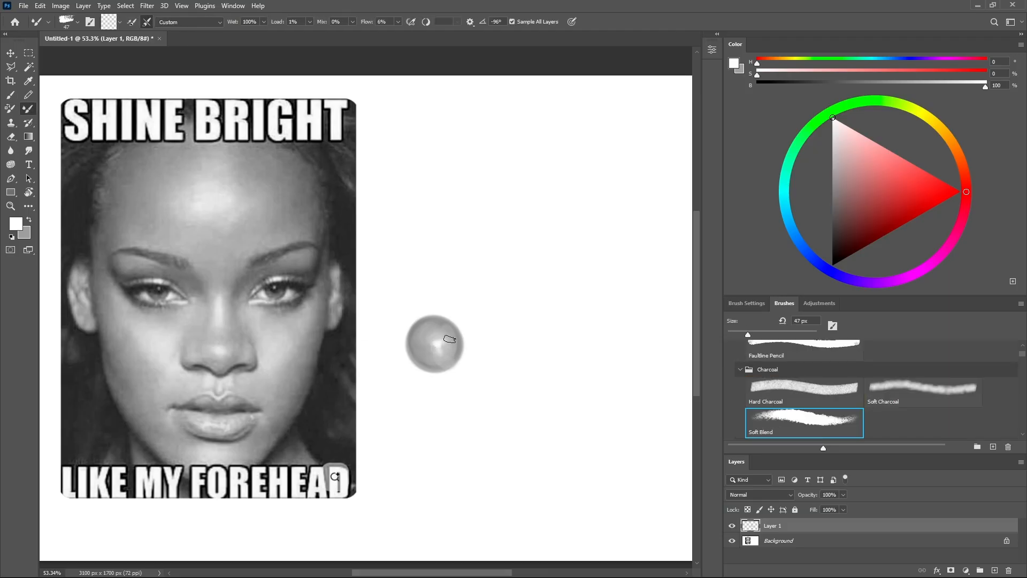
pyautogui.moveTo(449, 339)
pyautogui.mouseDown()
pyautogui.moveTo(413, 335)
pyautogui.moveTo(449, 322)
pyautogui.moveTo(451, 352)
pyautogui.mouseUp()
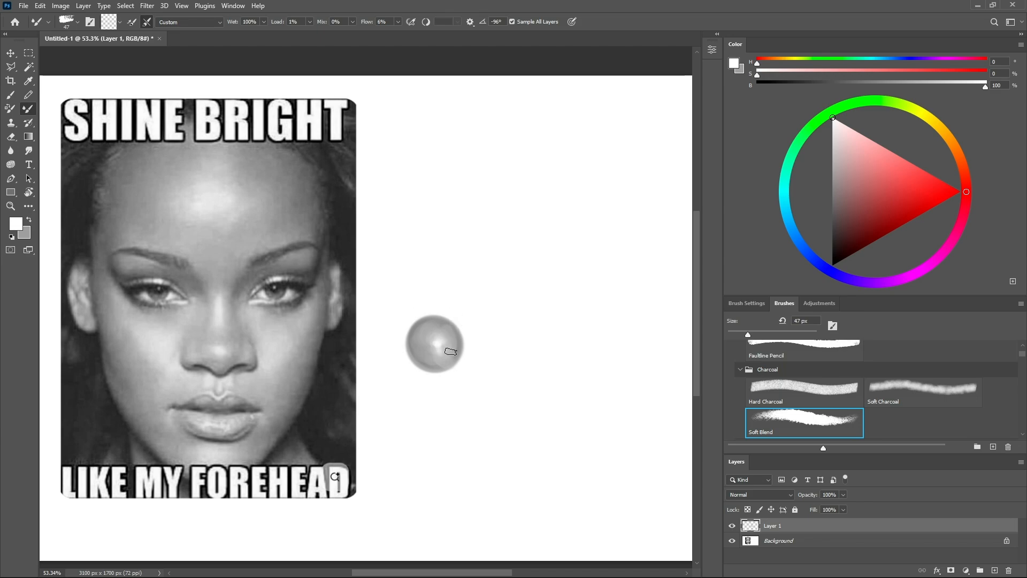
# Even out the ball's lower edge with sampled mid-greys and the Round Opacity Pen at about 45 px.
pyautogui.hotkey('shift', 'b')
pyautogui.keyDown('alt'); pyautogui.click(426, 353); pyautogui.keyUp('alt')
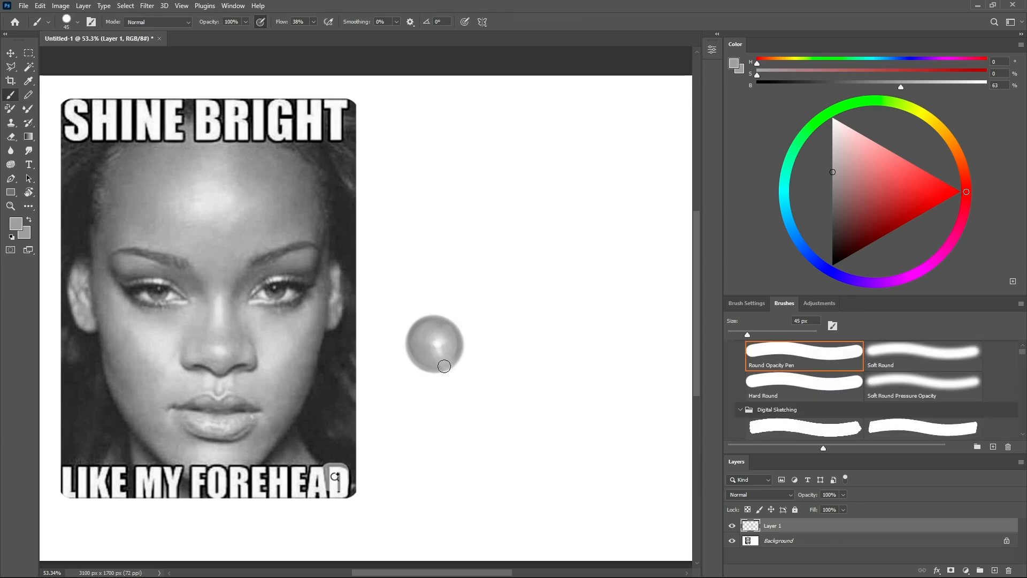
pyautogui.moveTo(452, 364)
pyautogui.mouseDown()
pyautogui.moveTo(446, 377)
pyautogui.moveTo(469, 360)
pyautogui.moveTo(454, 357)
pyautogui.mouseUp()
pyautogui.keyDown('alt'); pyautogui.click(456, 346); pyautogui.keyUp('alt')
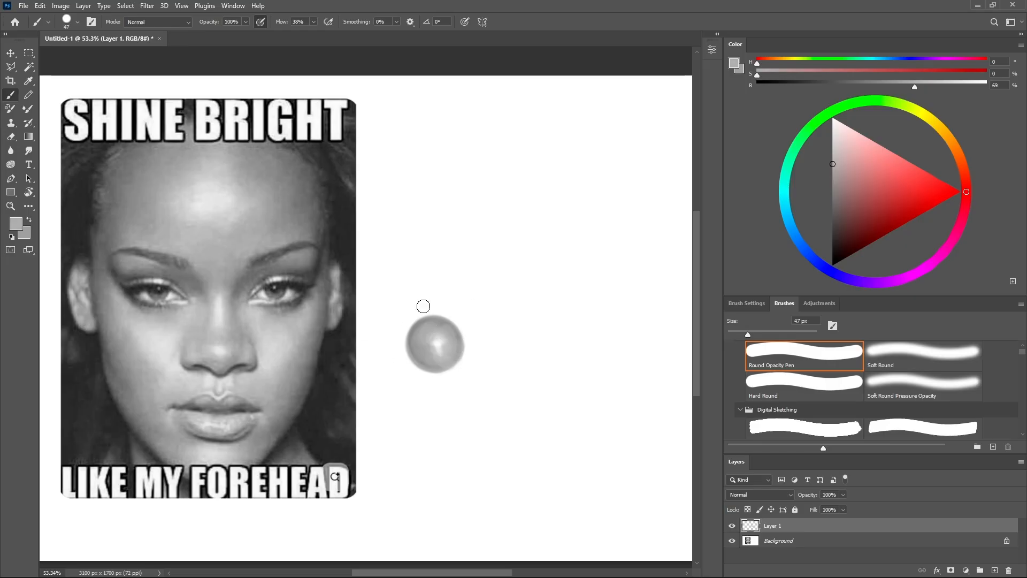
# Smear grey upward from the ball as a soft nose bridge using the Mixer Brush at about 77 to 129 px.
pyautogui.hotkey('shift', 'b')
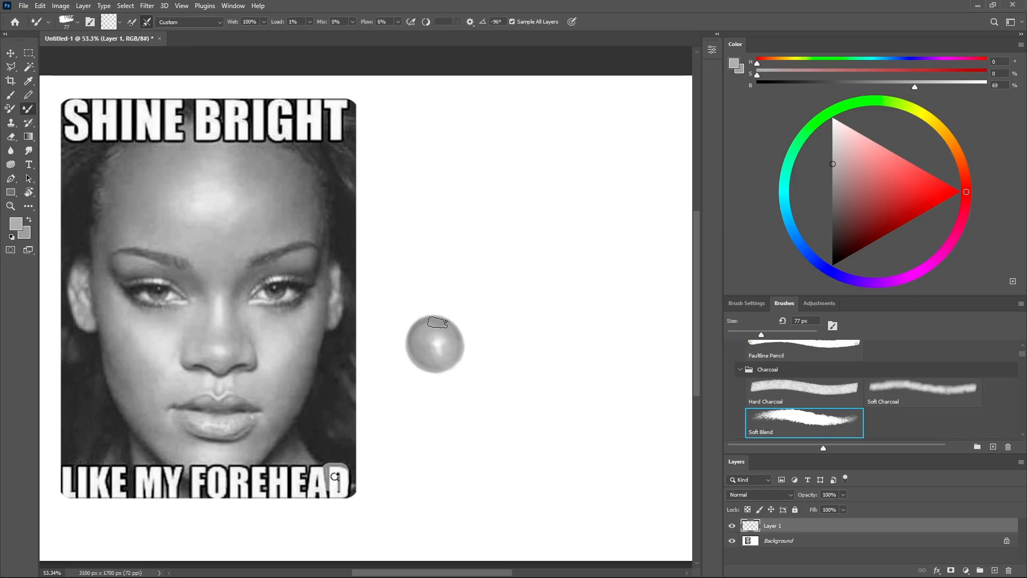
pyautogui.moveTo(438, 323); pyautogui.dragTo(443, 323)
pyautogui.moveTo(431, 284)
pyautogui.mouseDown()
pyautogui.moveTo(424, 321)
pyautogui.moveTo(444, 280)
pyautogui.moveTo(475, 345)
pyautogui.mouseUp()
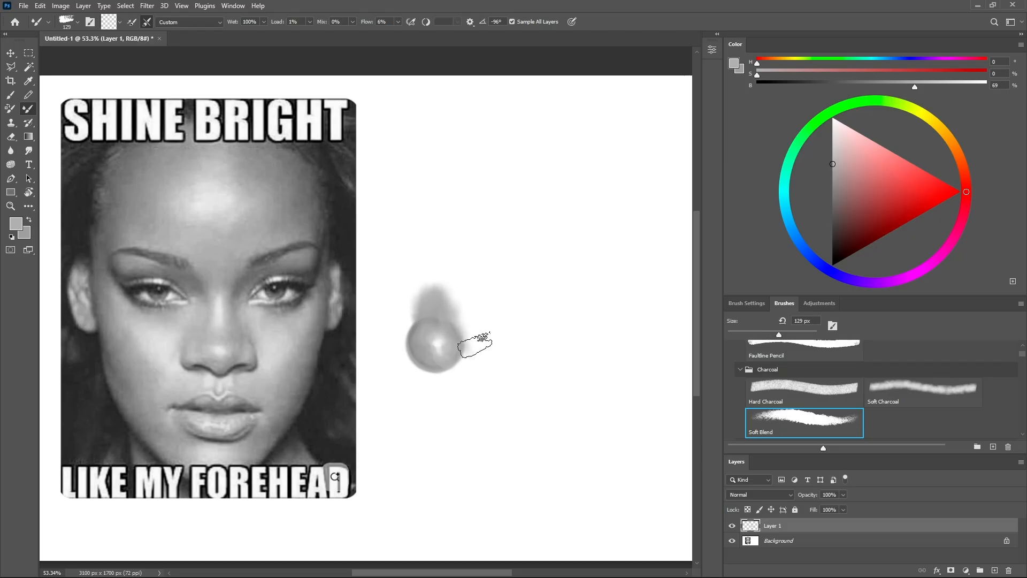
# Trim both sides of the bridge with a sampled near-white and the regular brush at about 85 px.
pyautogui.hotkey('shift', 'b')
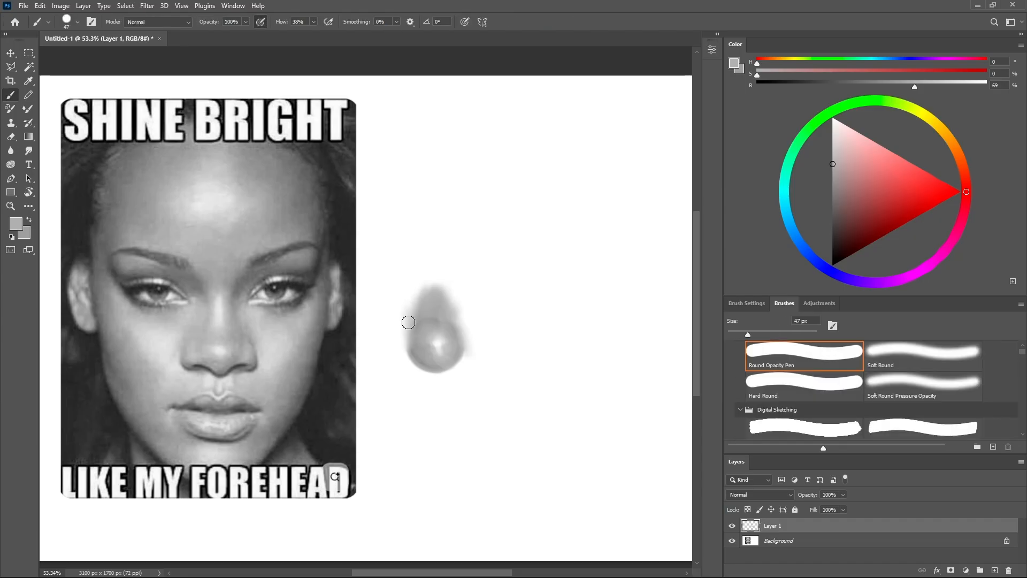
pyautogui.moveTo(391, 316)
pyautogui.mouseDown()
pyautogui.moveTo(401, 316)
pyautogui.moveTo(404, 340)
pyautogui.moveTo(408, 304)
pyautogui.mouseUp()
pyautogui.keyDown('alt'); pyautogui.click(401, 315); pyautogui.keyUp('alt')
pyautogui.hotkey('ctrl', 'z')
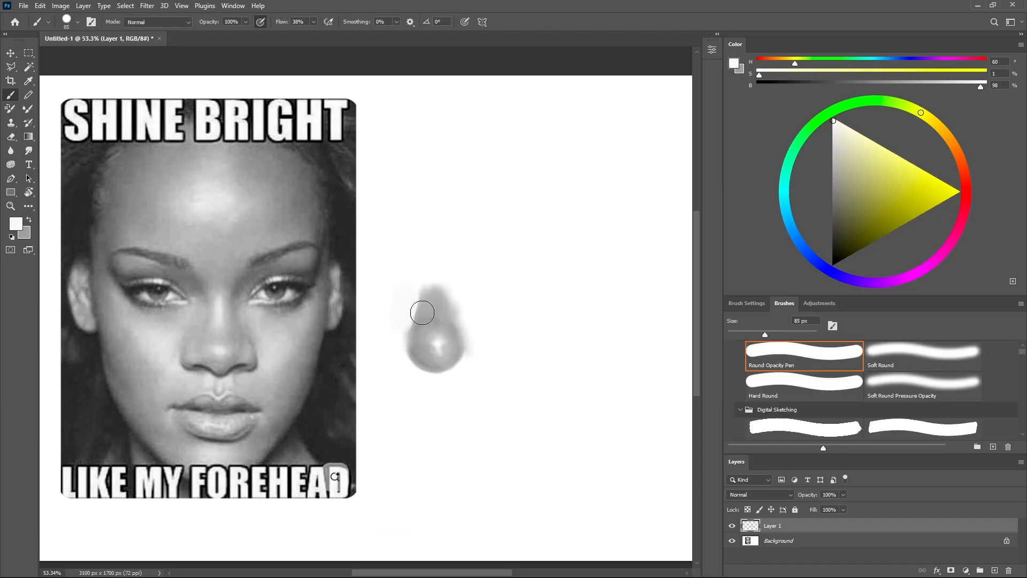
# Smear soft grey wings out from both sides of the ball with the Mixer Brush, trim them with near-white and undo the last smear.
pyautogui.hotkey('shift', 'b')
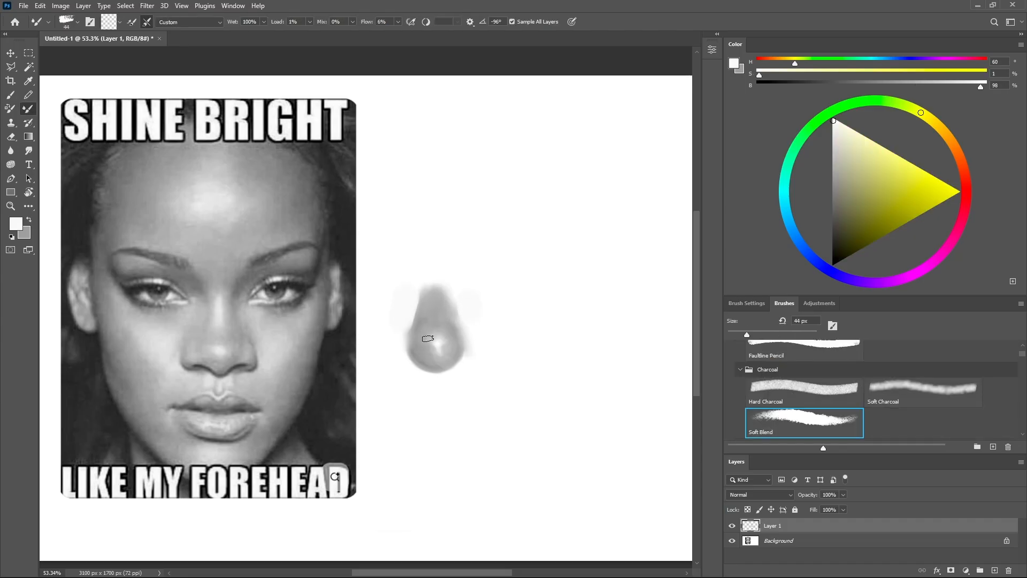
pyautogui.hotkey('shift', 'b')
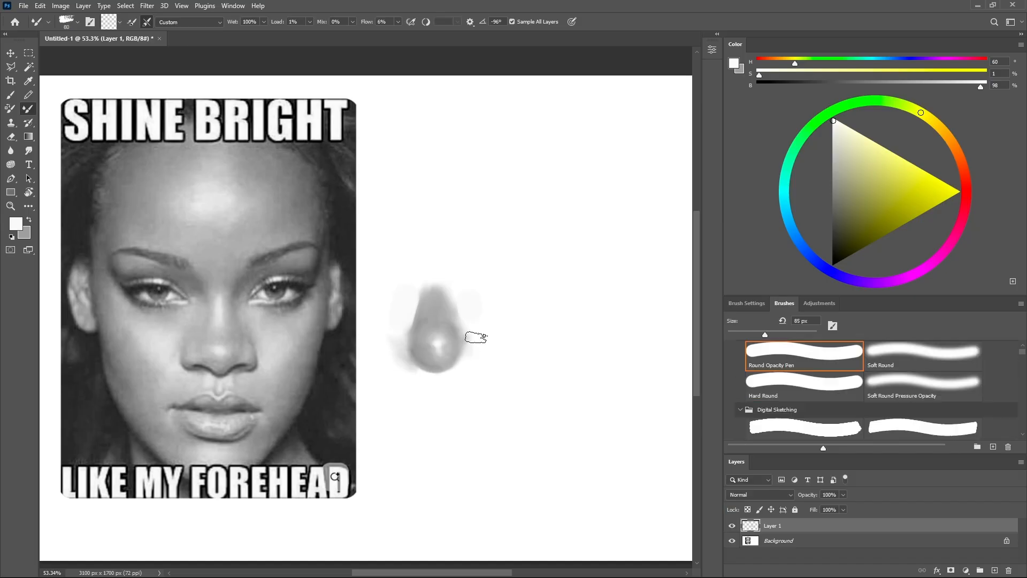
pyautogui.hotkey('shift', 'b')
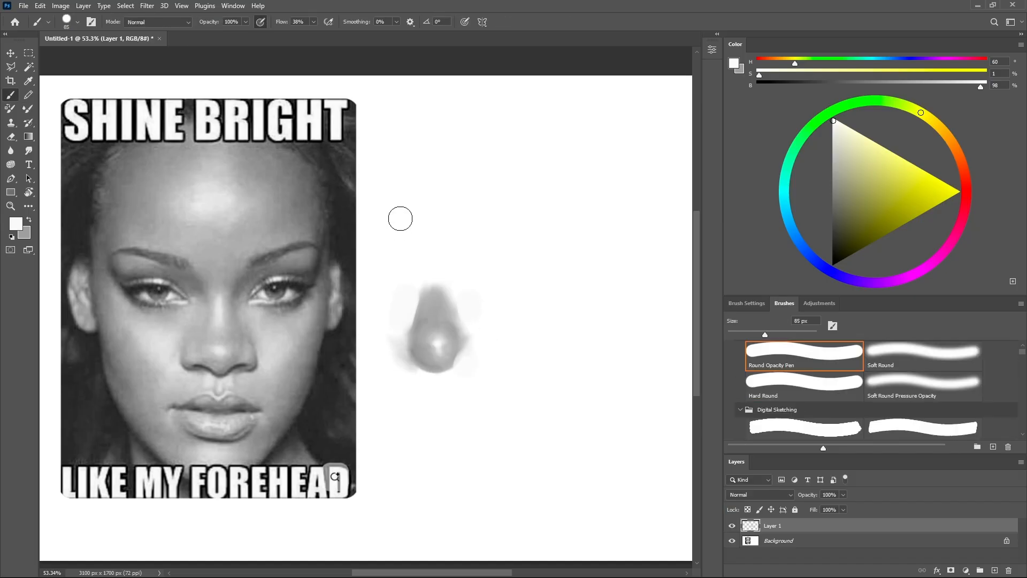
pyautogui.hotkey('shift', 'b')
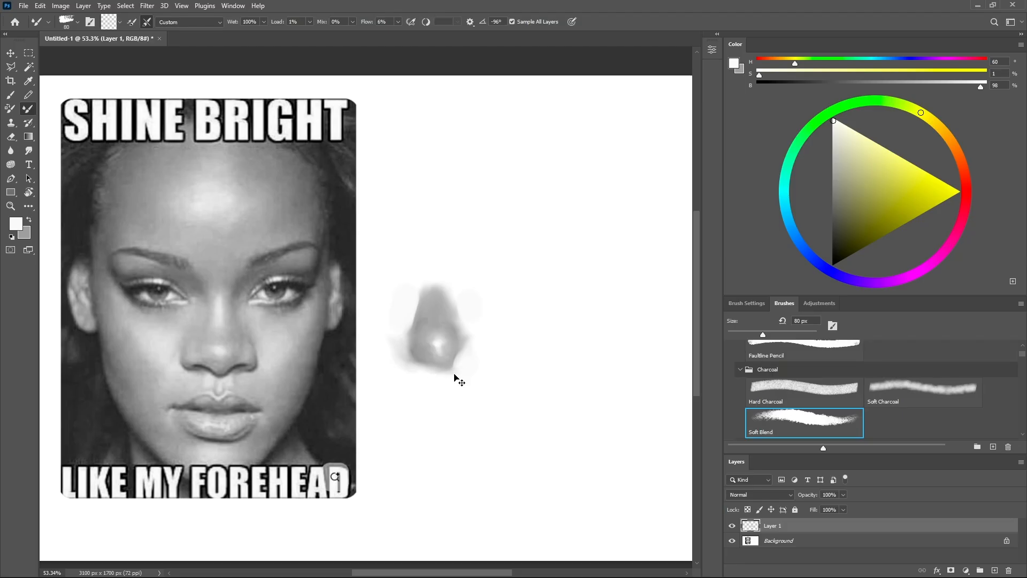
pyautogui.hotkey('ctrl', 'z')
# Try to paint dark nostrils along the ball's underside with a near-black of 14% brightness, and undo the strokes.
pyautogui.hotkey('shift', 'b')
pyautogui.keyDown('alt'); pyautogui.click(444, 360); pyautogui.keyUp('alt')
pyautogui.moveTo(837, 220); pyautogui.dragTo(833, 244)
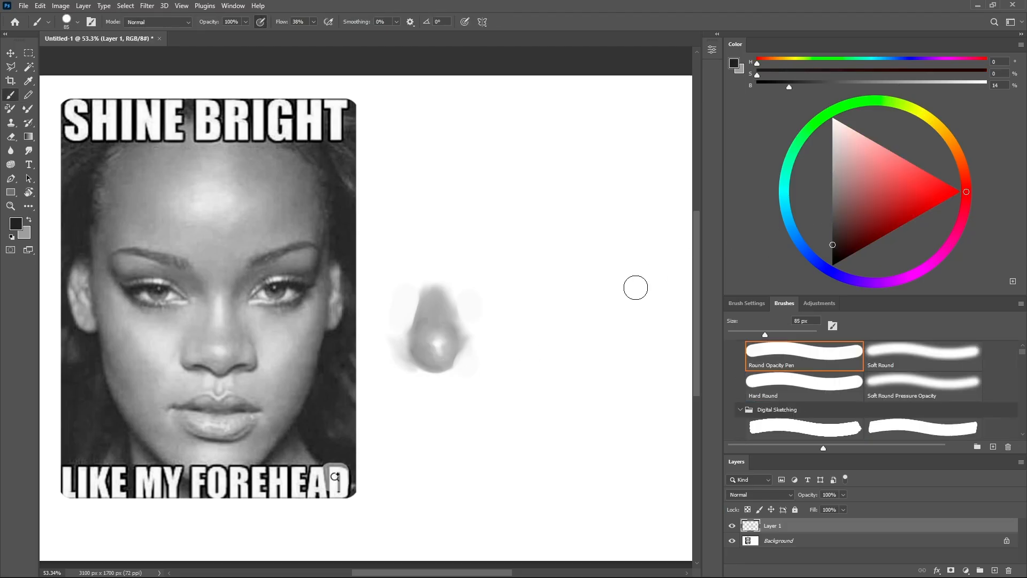
pyautogui.moveTo(425, 369); pyautogui.dragTo(418, 369)
pyautogui.moveTo(419, 364)
pyautogui.mouseDown()
pyautogui.moveTo(479, 366)
pyautogui.moveTo(417, 361)
pyautogui.moveTo(472, 367)
pyautogui.moveTo(447, 367)
pyautogui.mouseUp()
pyautogui.hotkey('ctrl', 'z')
pyautogui.hotkey('ctrl', 'z')
pyautogui.hotkey('ctrl', 'z')
pyautogui.hotkey('ctrl', 'z')
pyautogui.hotkey('ctrl', 'z')
# Paint a slanted mid-grey stroke extending up and left from the top of the bridge at about 78 px.
pyautogui.moveTo(430, 300)
pyautogui.mouseDown()
pyautogui.moveTo(415, 275)
pyautogui.moveTo(433, 302)
pyautogui.mouseUp()
pyautogui.keyDown('alt'); pyautogui.click(425, 355); pyautogui.keyUp('alt')
pyautogui.hotkey('ctrl', 'z')
pyautogui.hotkey('ctrl', 'z')
pyautogui.hotkey('ctrl', 'z')
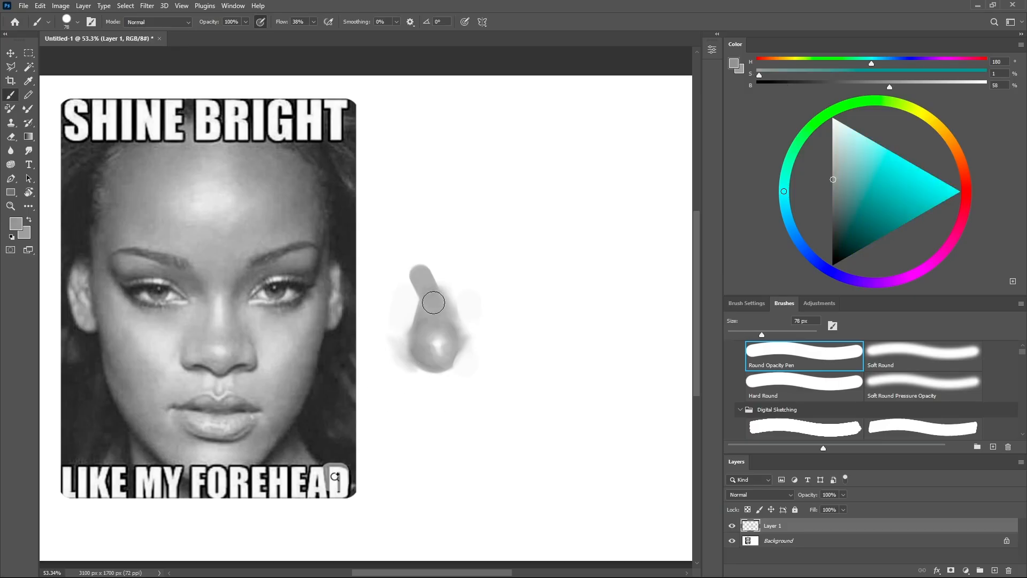
# Blend the slanted stroke's right side with the Mixer Brush at about 109 px and trim its upper end with near-white.
pyautogui.hotkey('shift', 'b')
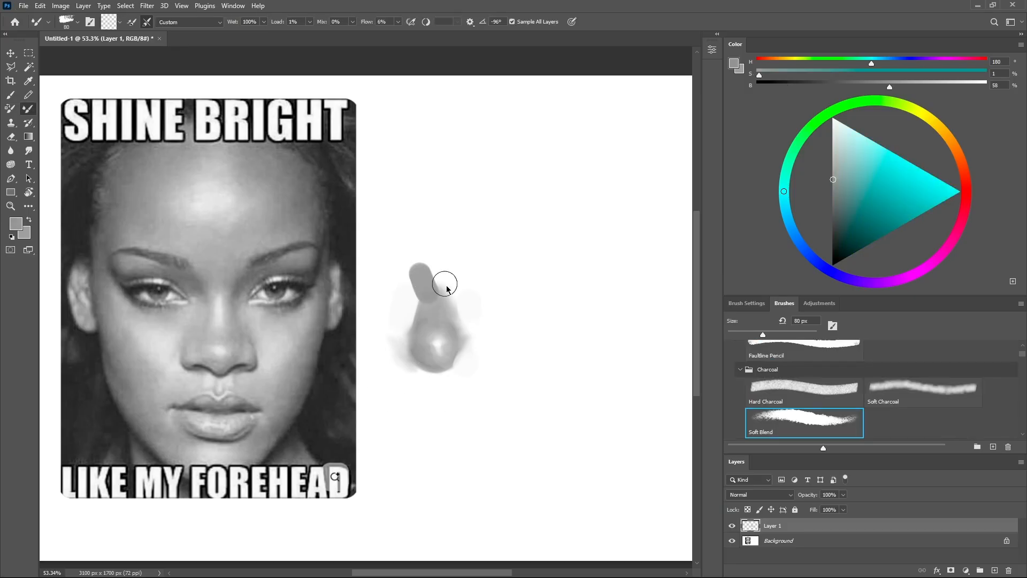
pyautogui.moveTo(443, 286)
pyautogui.mouseDown()
pyautogui.moveTo(427, 260)
pyautogui.moveTo(442, 288)
pyautogui.mouseUp()
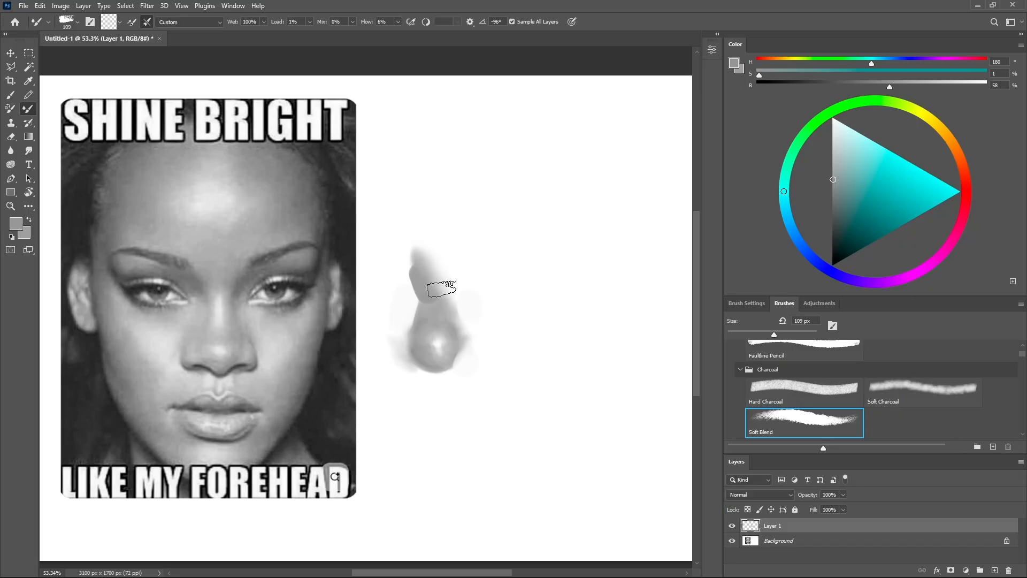
pyautogui.hotkey('shift', 'b')
pyautogui.keyDown('alt'); pyautogui.click(404, 249); pyautogui.keyUp('alt')
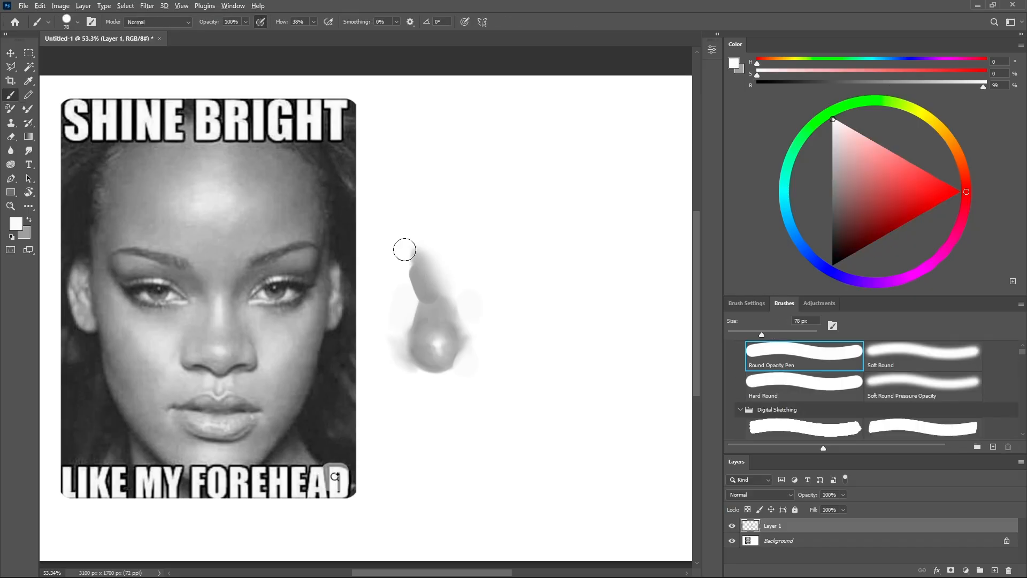
pyautogui.moveTo(404, 250); pyautogui.dragTo(434, 255)
pyautogui.hotkey('shift', 'b')
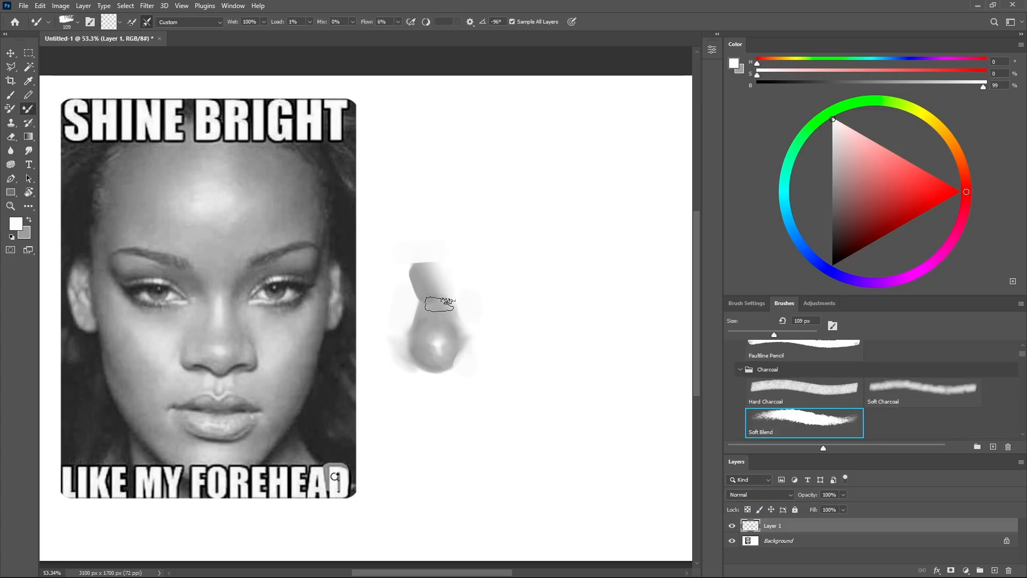
# Paint a narrow vertical highlight down the middle of the bridge at about 26 px, adjusting its edges with sampled greys.
pyautogui.hotkey('shift', 'b')
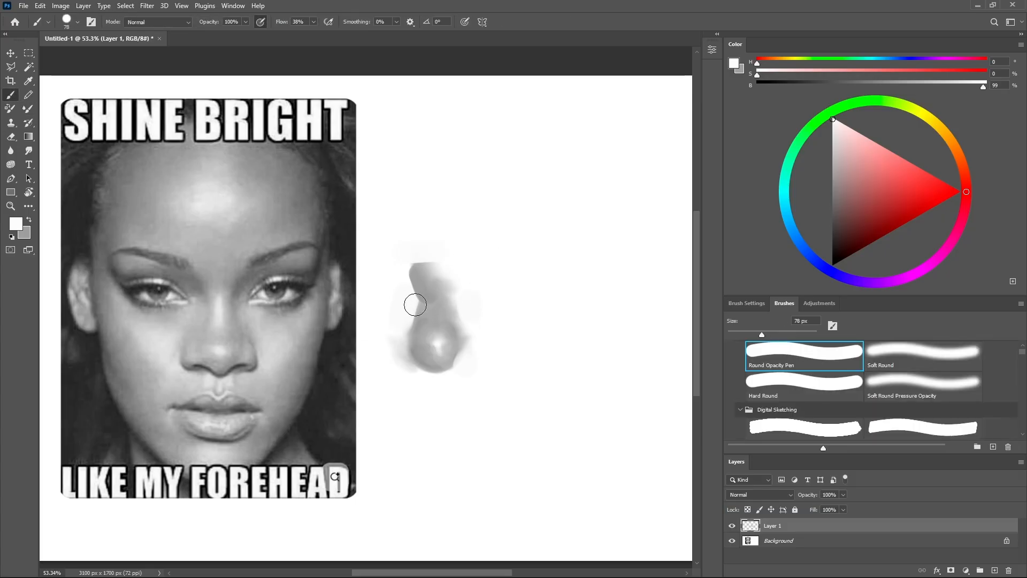
pyautogui.moveTo(415, 304)
pyautogui.mouseDown()
pyautogui.moveTo(408, 309)
pyautogui.moveTo(445, 327)
pyautogui.moveTo(435, 308)
pyautogui.mouseUp()
pyautogui.keyDown('alt'); pyautogui.click(509, 288); pyautogui.keyUp('alt')
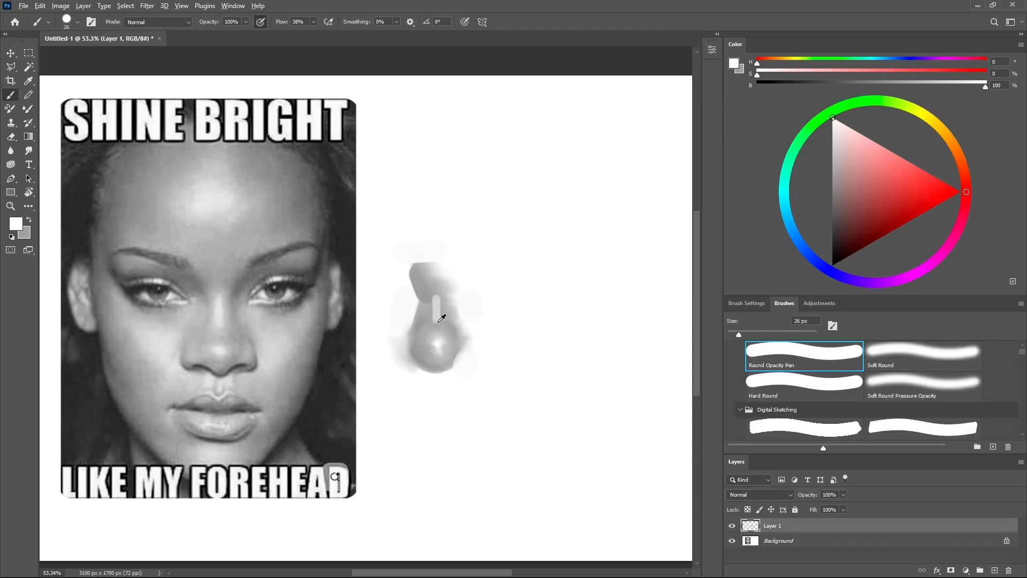
pyautogui.keyDown('alt'); pyautogui.click(439, 322); pyautogui.keyUp('alt')
pyautogui.keyDown('alt'); pyautogui.click(439, 307); pyautogui.keyUp('alt')
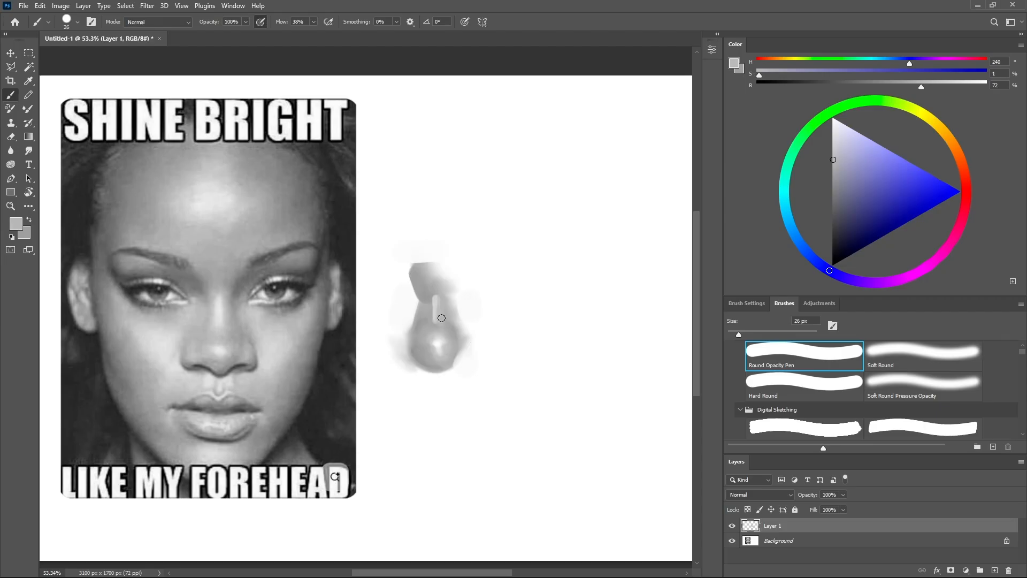
pyautogui.keyDown('alt'); pyautogui.click(438, 305); pyautogui.keyUp('alt')
pyautogui.keyDown('alt'); pyautogui.click(483, 298); pyautogui.keyUp('alt')
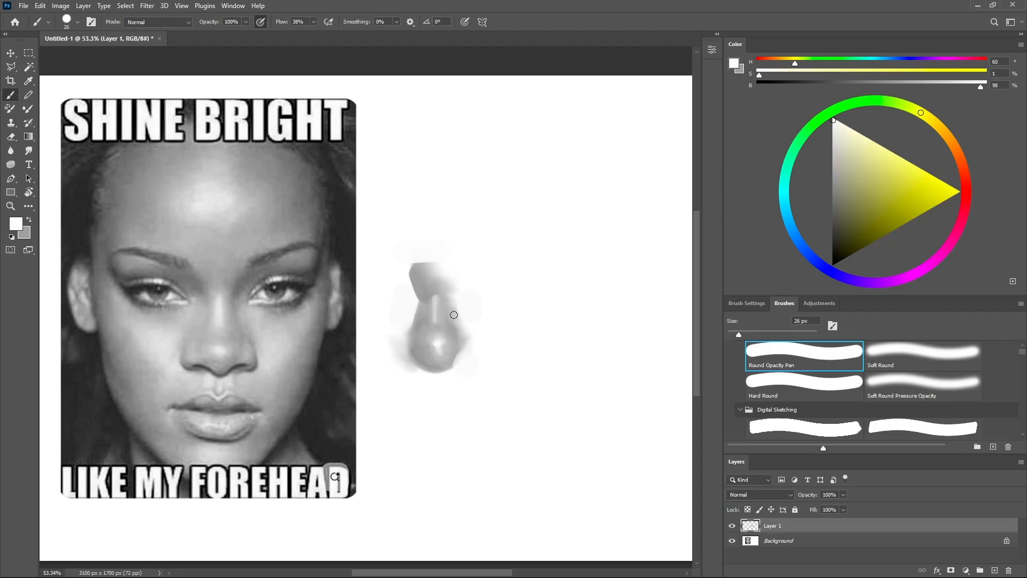
# Blend the bridge highlight into the surrounding grey with the Mixer Brush and return to the regular brush at about 19 px.
pyautogui.press('[')
pyautogui.hotkey('shift', 'b')
pyautogui.moveTo(440, 301)
pyautogui.mouseDown()
pyautogui.moveTo(438, 275)
pyautogui.moveTo(444, 293)
pyautogui.moveTo(471, 310)
pyautogui.mouseUp()
pyautogui.hotkey('shift', 'b')
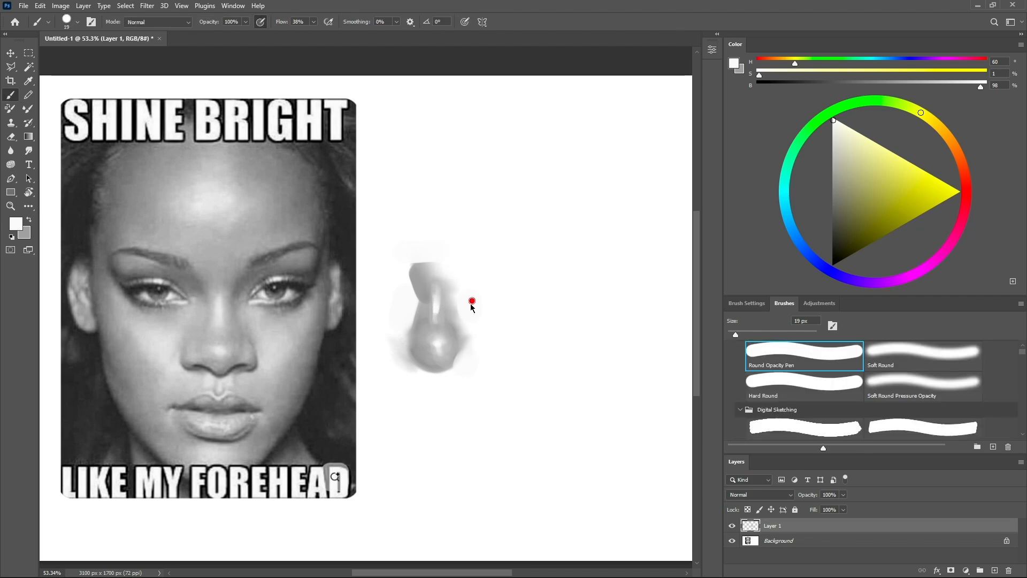
# Circle the portrait's nose tip with a 13 px brush, switch the colour to pure red, and undo the circles.
pyautogui.press('[')
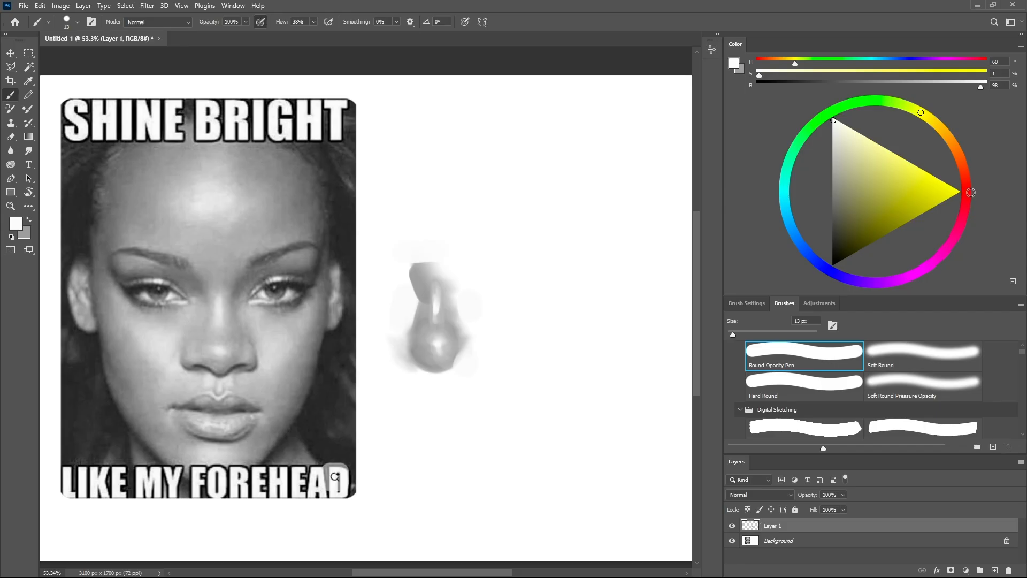
pyautogui.click(971, 192)
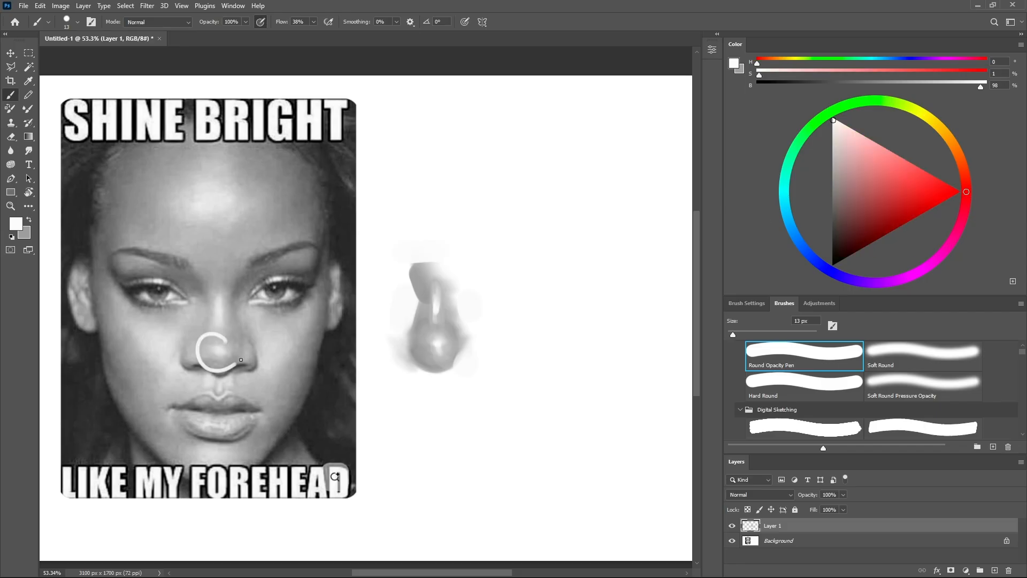
pyautogui.click(961, 192)
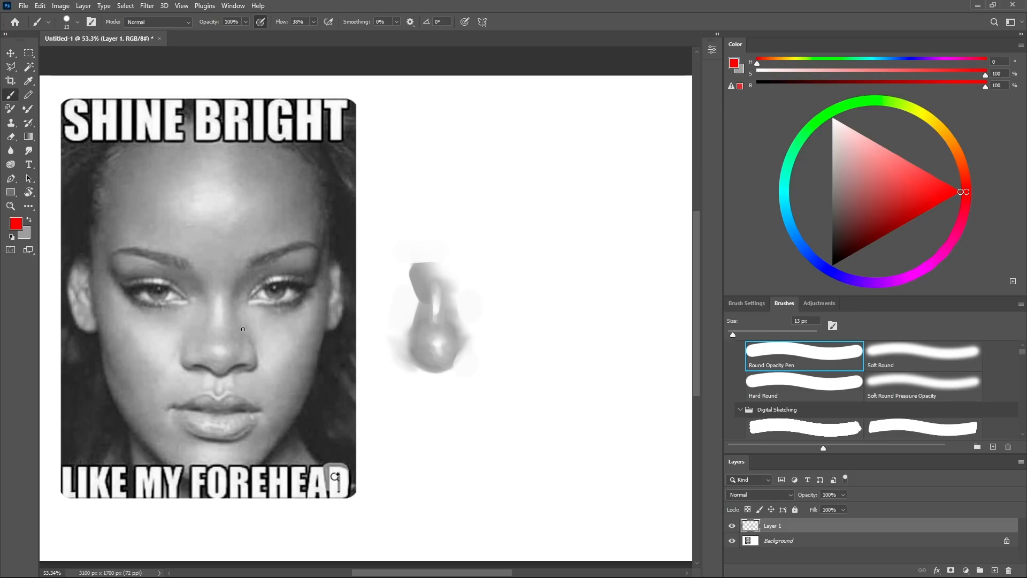
pyautogui.moveTo(234, 334)
pyautogui.mouseDown()
pyautogui.moveTo(214, 330)
pyautogui.moveTo(230, 368)
pyautogui.moveTo(238, 359)
pyautogui.mouseUp()
pyautogui.hotkey('ctrl', 'z')
pyautogui.moveTo(231, 334); pyautogui.dragTo(234, 336)
pyautogui.hotkey('ctrl', 'z')
# Outline the long highlight on the portrait's nose bridge with a narrow red oval, redrawing it once.
pyautogui.moveTo(210, 290)
pyautogui.mouseDown()
pyautogui.moveTo(209, 319)
pyautogui.moveTo(226, 330)
pyautogui.moveTo(229, 296)
pyautogui.moveTo(205, 282)
pyautogui.mouseUp()
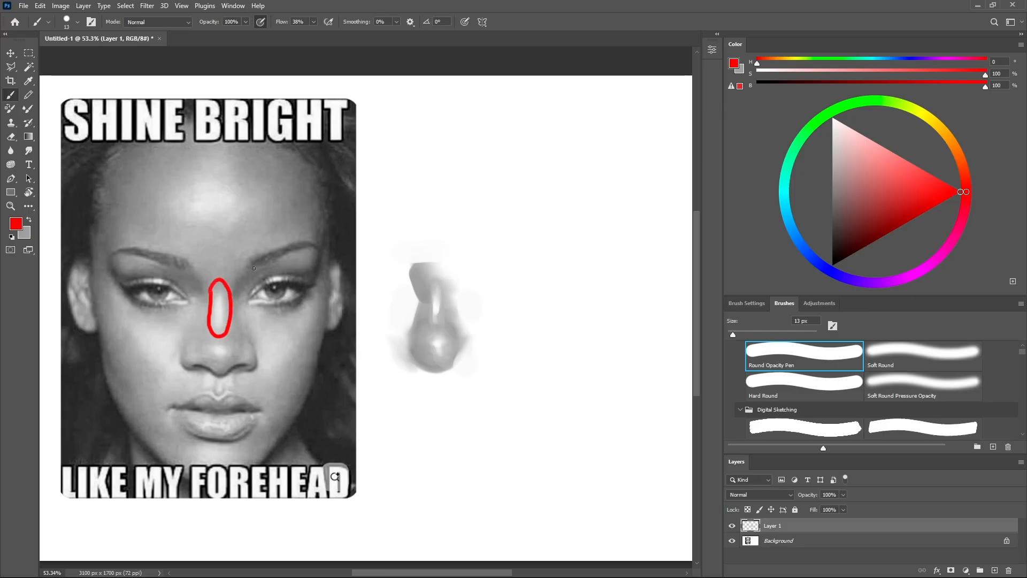
pyautogui.hotkey('ctrl', 'z')
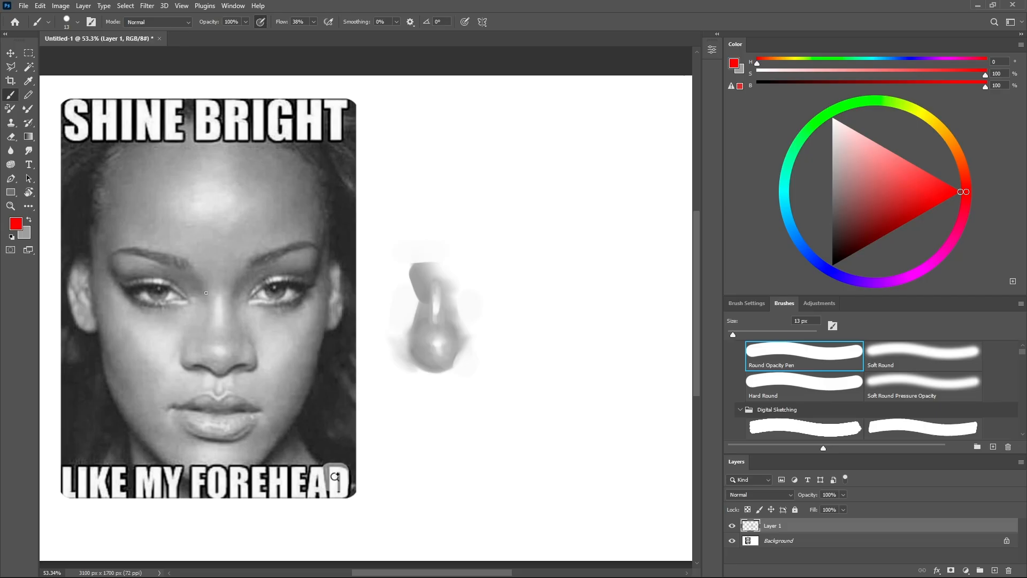
pyautogui.moveTo(208, 291)
pyautogui.mouseDown()
pyautogui.moveTo(212, 337)
pyautogui.moveTo(224, 335)
pyautogui.moveTo(212, 286)
pyautogui.mouseUp()
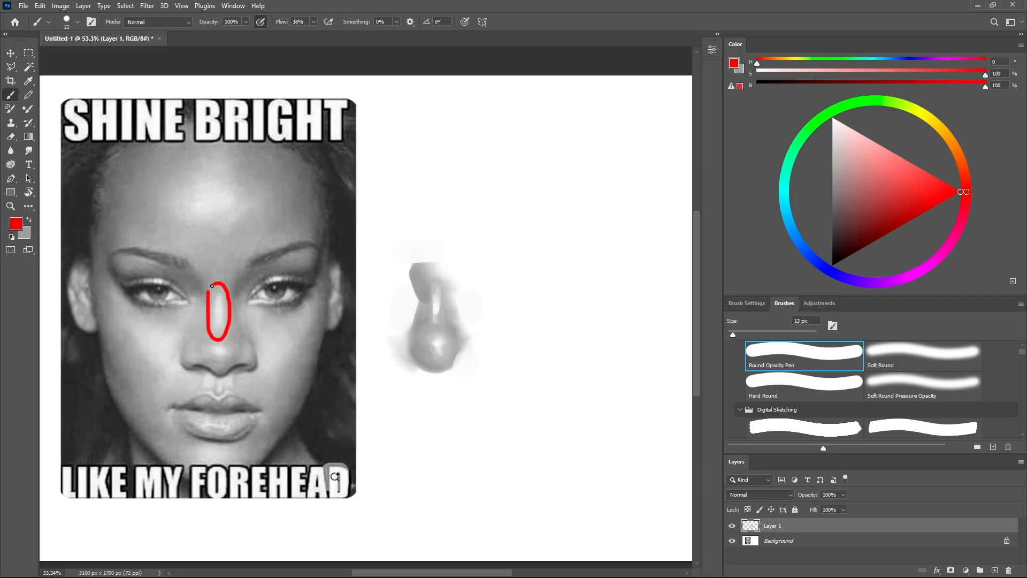
# Undo the red oval on the portrait's nose bridge and soften the study's bridge highlight with the Mixer Brush.
pyautogui.hotkey('ctrl', 'z')
pyautogui.hotkey('shift', 'b')
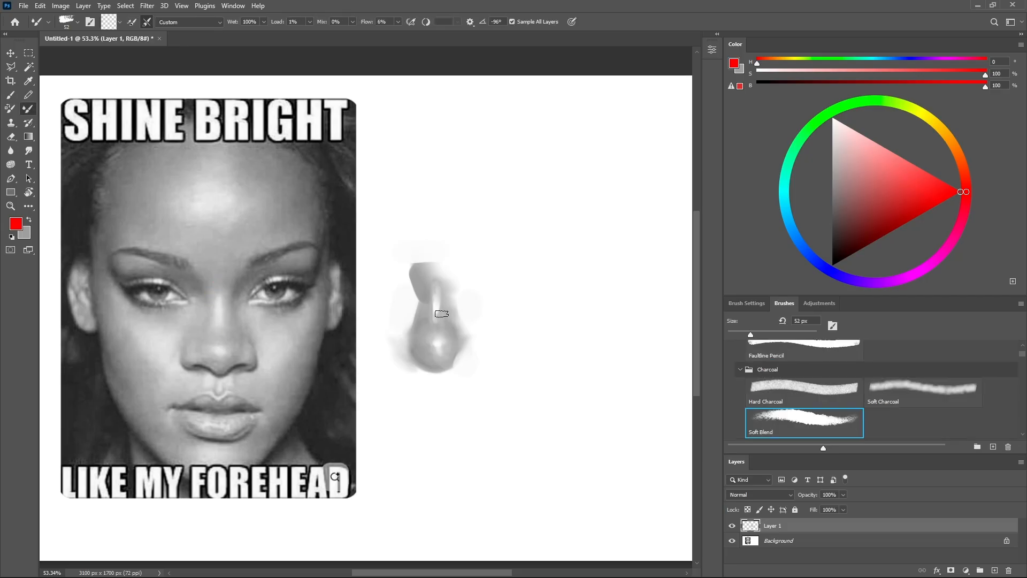
pyautogui.press('b')
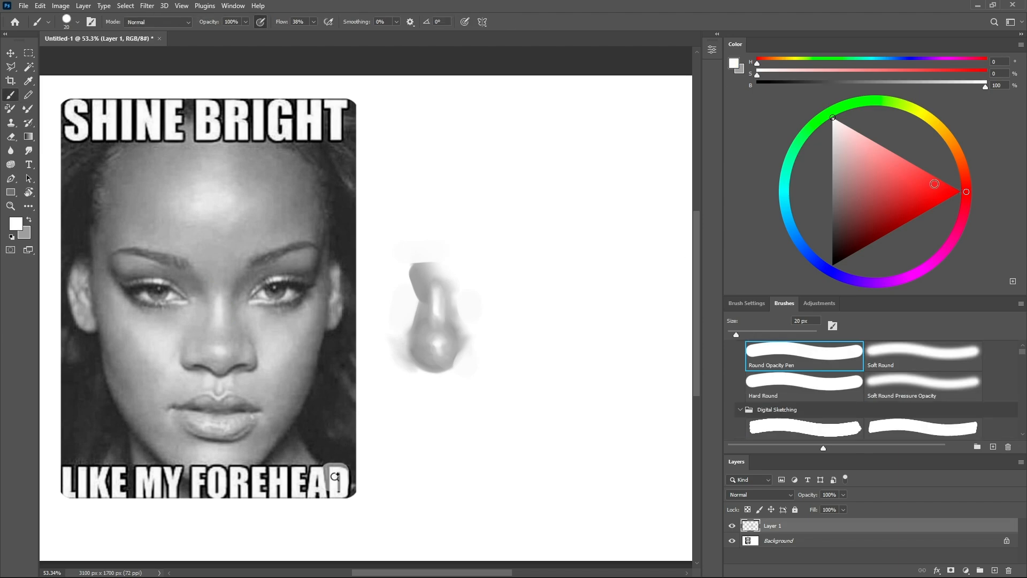
# Circle the portrait's forehead in pure red at 20 px, retry with a smaller circle around its highlight, and undo both.
pyautogui.click(960, 192)
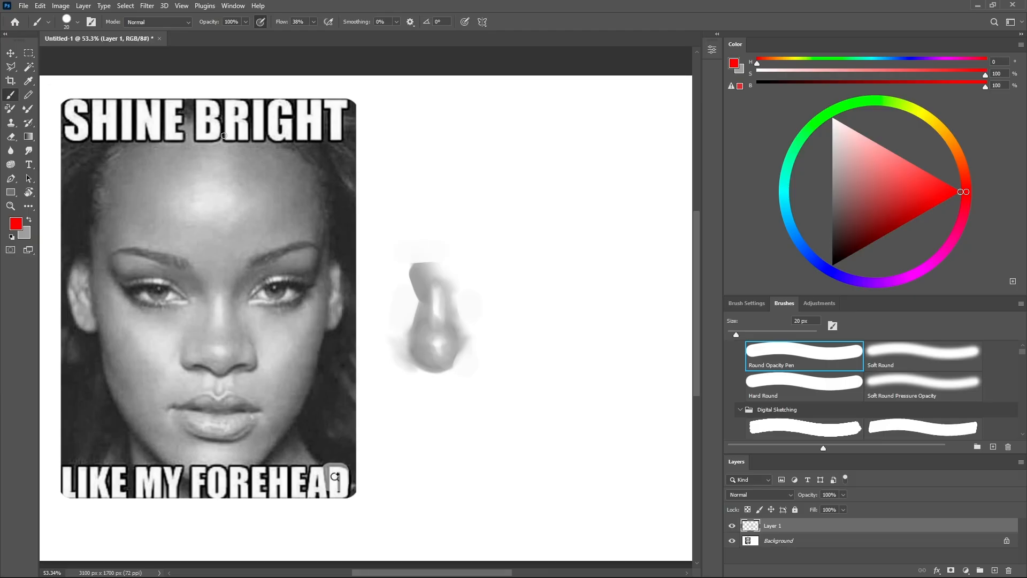
pyautogui.moveTo(209, 124)
pyautogui.mouseDown()
pyautogui.moveTo(124, 145)
pyautogui.moveTo(98, 183)
pyautogui.moveTo(105, 236)
pyautogui.moveTo(167, 278)
pyautogui.moveTo(220, 292)
pyautogui.moveTo(293, 268)
pyautogui.moveTo(307, 219)
pyautogui.moveTo(281, 141)
pyautogui.moveTo(240, 116)
pyautogui.moveTo(193, 122)
pyautogui.mouseUp()
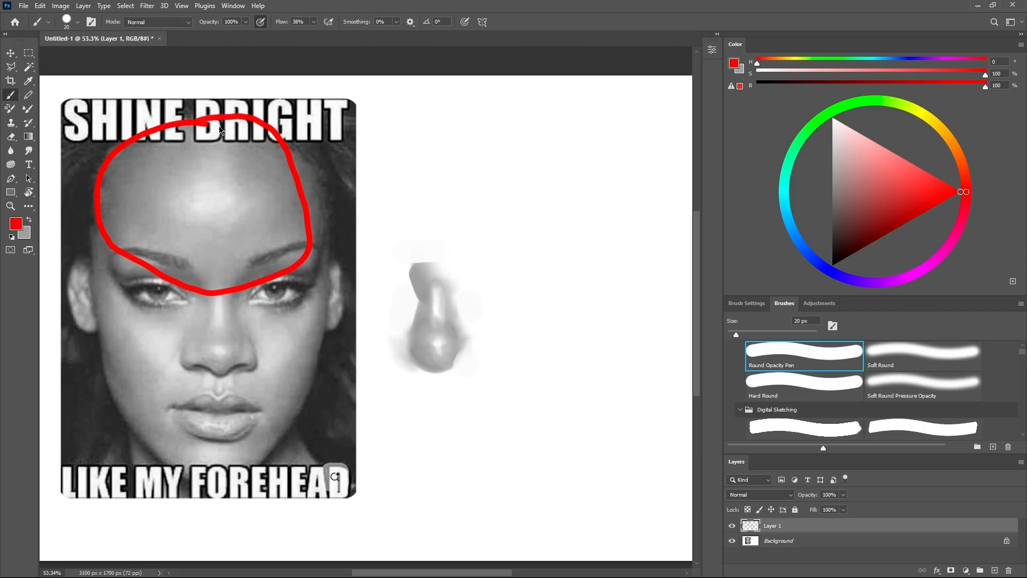
pyautogui.hotkey('ctrl', 'z')
pyautogui.moveTo(216, 116)
pyautogui.mouseDown()
pyautogui.moveTo(149, 140)
pyautogui.moveTo(148, 245)
pyautogui.moveTo(246, 271)
pyautogui.moveTo(285, 173)
pyautogui.moveTo(225, 119)
pyautogui.moveTo(179, 131)
pyautogui.mouseUp()
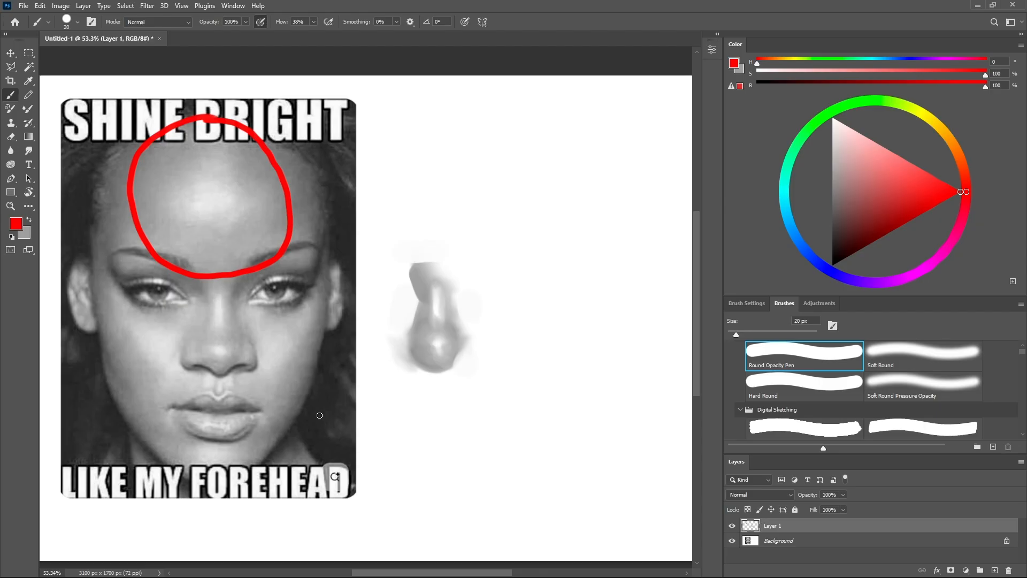
pyautogui.hotkey('ctrl', 'z')
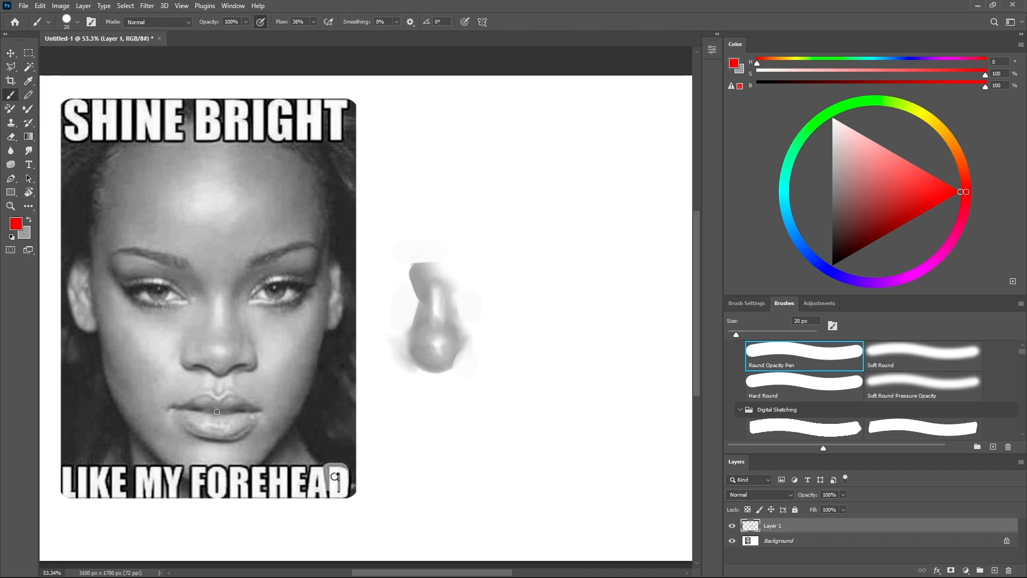
# Outline the portrait's lower lip and the two halves of the upper lip in red, undoing the marks.
pyautogui.moveTo(216, 411)
pyautogui.mouseDown()
pyautogui.moveTo(194, 408)
pyautogui.moveTo(228, 420)
pyautogui.moveTo(183, 409)
pyautogui.moveTo(187, 431)
pyautogui.moveTo(238, 440)
pyautogui.moveTo(255, 415)
pyautogui.moveTo(196, 405)
pyautogui.mouseUp()
pyautogui.hotkey('ctrl', 'z')
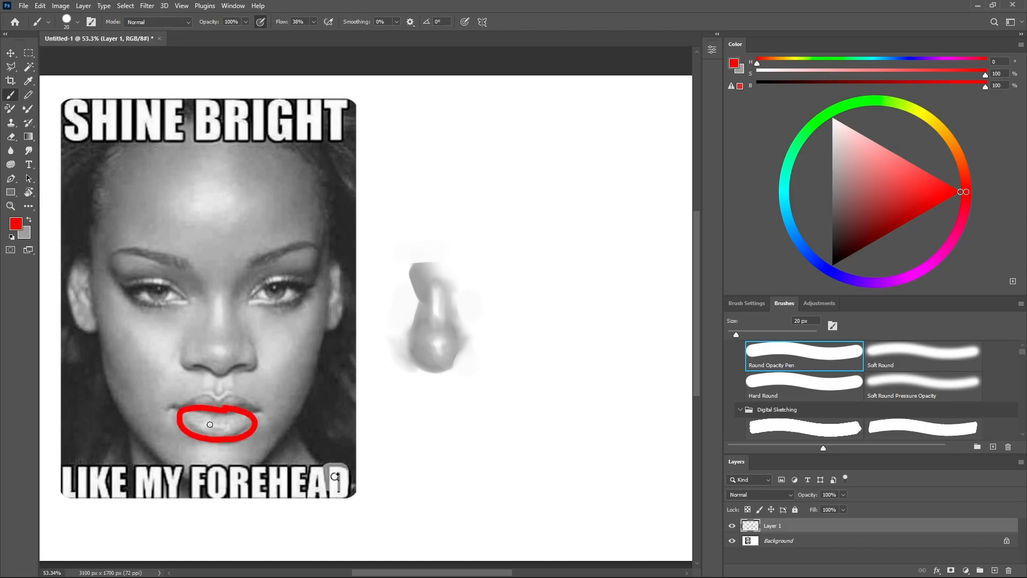
pyautogui.hotkey('ctrl', 'z')
pyautogui.moveTo(196, 411)
pyautogui.mouseDown()
pyautogui.moveTo(247, 409)
pyautogui.moveTo(213, 407)
pyautogui.moveTo(235, 392)
pyautogui.mouseUp()
pyautogui.hotkey('ctrl', 'z')
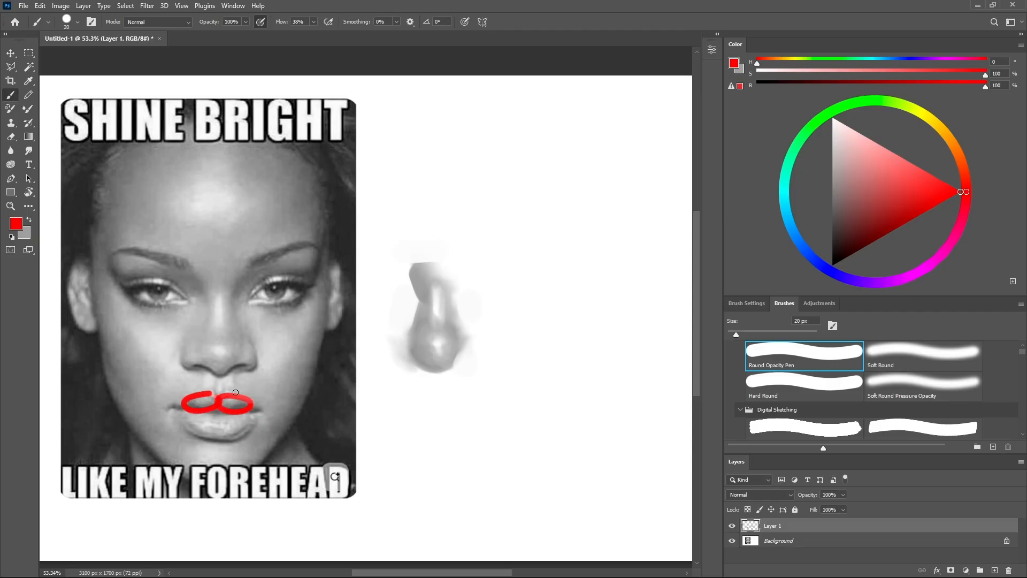
pyautogui.hotkey('ctrl', 'z')
pyautogui.hotkey('ctrl', 'z')
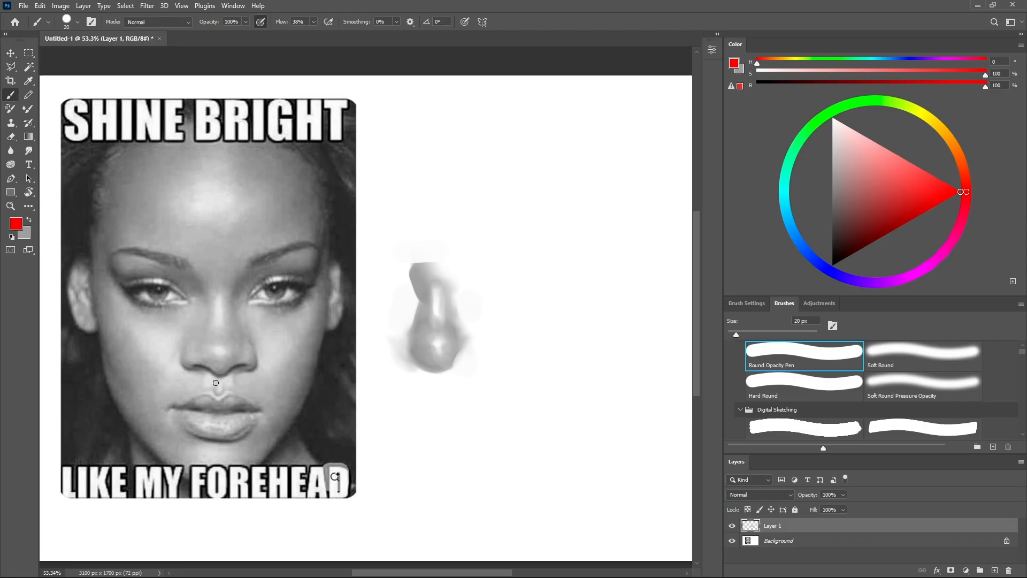
# Mark the area under the portrait's nose, one cheek and the opposite eye area in red, and undo the marks.
pyautogui.moveTo(208, 375)
pyautogui.mouseDown()
pyautogui.moveTo(228, 384)
pyautogui.moveTo(199, 370)
pyautogui.mouseUp()
pyautogui.hotkey('ctrl', 'z')
pyautogui.moveTo(103, 307)
pyautogui.mouseDown()
pyautogui.moveTo(151, 391)
pyautogui.moveTo(173, 398)
pyautogui.moveTo(192, 388)
pyautogui.moveTo(162, 321)
pyautogui.moveTo(122, 298)
pyautogui.moveTo(108, 316)
pyautogui.mouseUp()
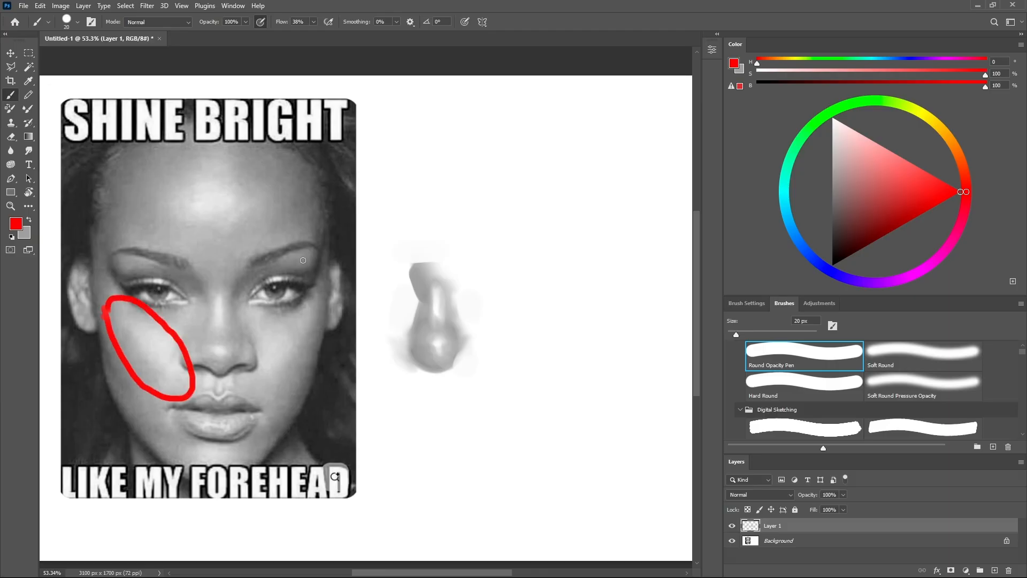
pyautogui.moveTo(304, 251)
pyautogui.mouseDown()
pyautogui.moveTo(263, 260)
pyautogui.moveTo(274, 276)
pyautogui.moveTo(310, 251)
pyautogui.moveTo(329, 284)
pyautogui.mouseUp()
pyautogui.hotkey('ctrl', 'z')
pyautogui.hotkey('ctrl', 'z')
pyautogui.hotkey('ctrl', 'z')
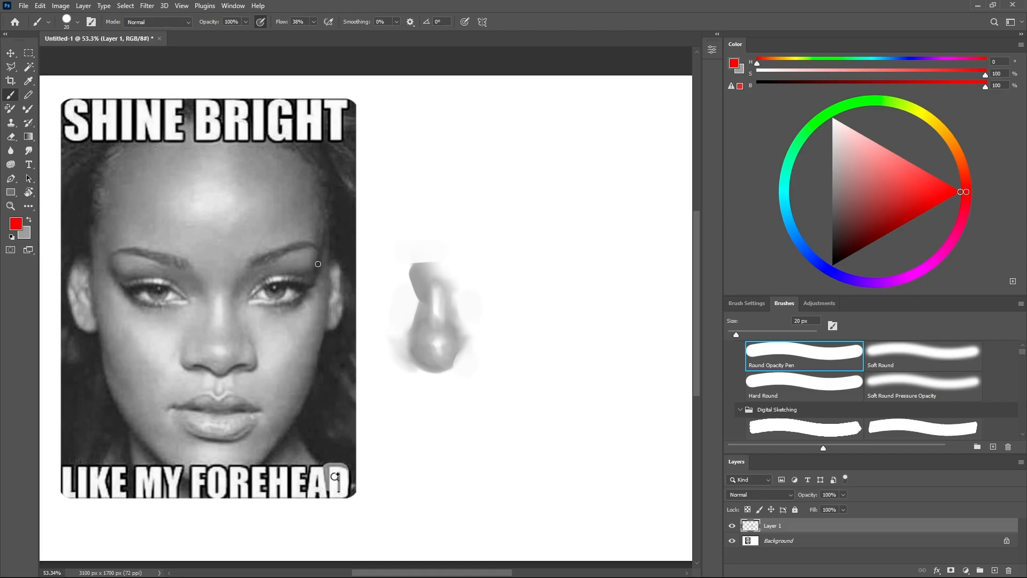
pyautogui.moveTo(456, 310); pyautogui.dragTo(470, 316)
pyautogui.moveTo(454, 349)
pyautogui.mouseDown()
pyautogui.moveTo(463, 353)
pyautogui.moveTo(448, 356)
pyautogui.mouseUp()
pyautogui.click(235, 338)
pyautogui.hotkey('ctrl', 'z')
# Paint a flat round disc beside the nose study in grey sampled from its tip, using a brush of about 186 px.
pyautogui.moveTo(547, 298); pyautogui.dragTo(577, 299)
pyautogui.keyDown('alt'); pyautogui.click(432, 366); pyautogui.keyUp('alt')
pyautogui.moveTo(496, 343); pyautogui.dragTo(524, 344)
pyautogui.click(522, 343)
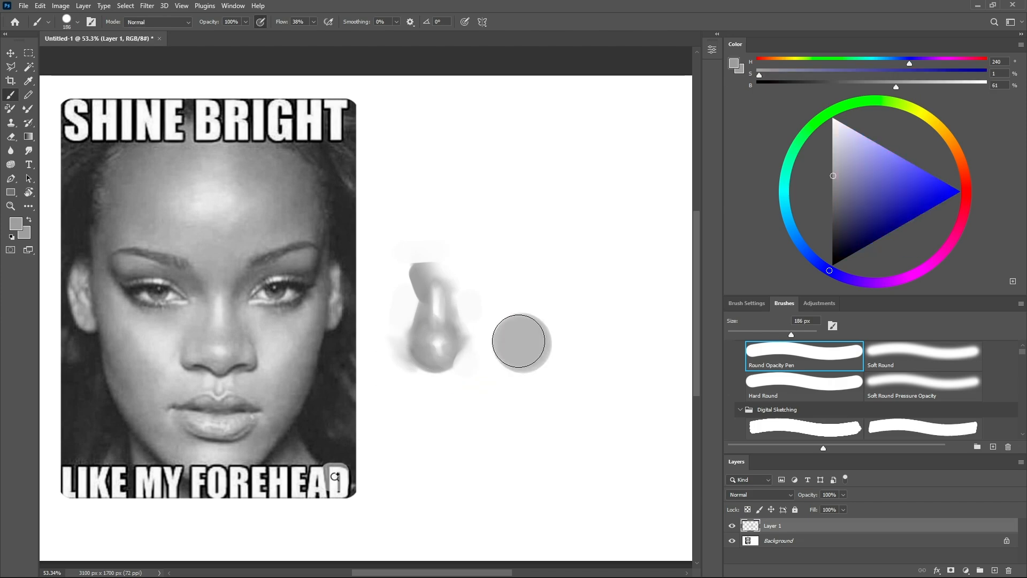
# Select the grey disc with the Magic Wand and lighten its upper part in white with a 302 px Soft Round brush.
pyautogui.click(29, 66)
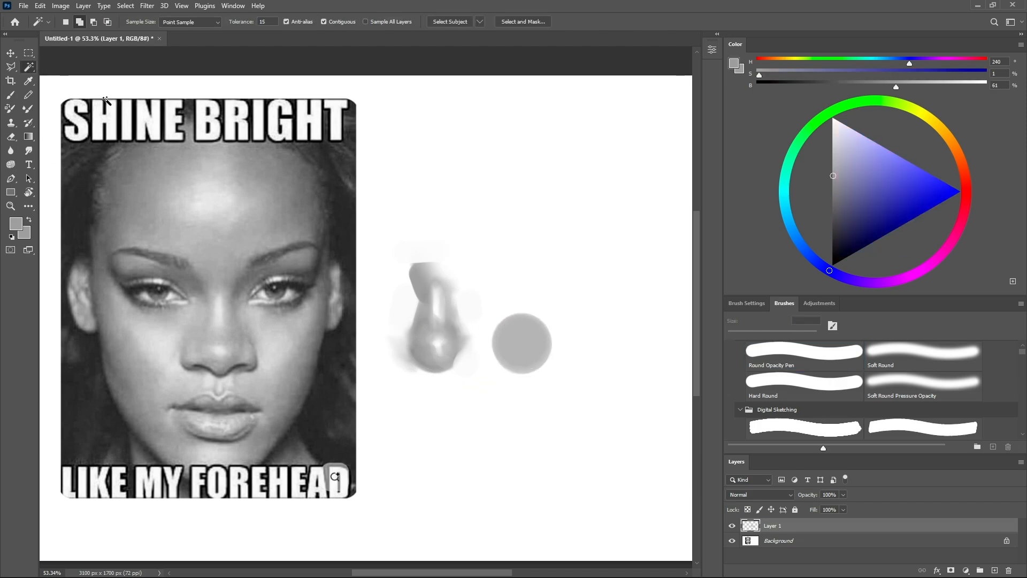
pyautogui.click(520, 349)
pyautogui.click(879, 374)
pyautogui.keyDown('alt'); pyautogui.click(565, 283); pyautogui.keyUp('alt')
pyautogui.moveTo(522, 323); pyautogui.dragTo(538, 329)
pyautogui.click(527, 326)
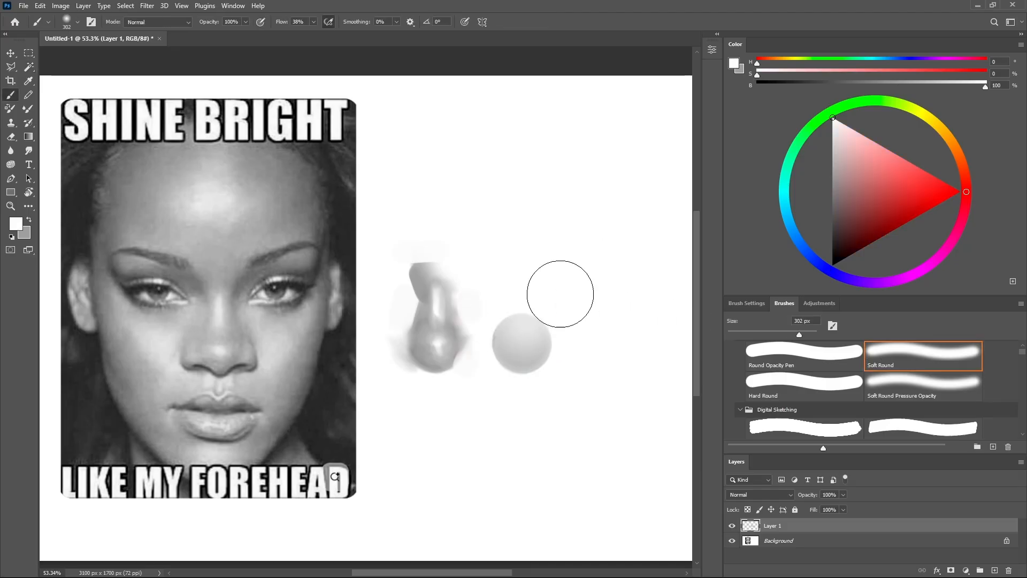
# Shade the disc's lower edge with dark grey at 22% brightness using the soft brush, and deselect it.
pyautogui.moveTo(834, 215)
pyautogui.mouseDown()
pyautogui.moveTo(814, 211)
pyautogui.moveTo(818, 232)
pyautogui.mouseUp()
pyautogui.moveTo(481, 368); pyautogui.dragTo(577, 378)
pyautogui.hotkey('ctrl', 'z')
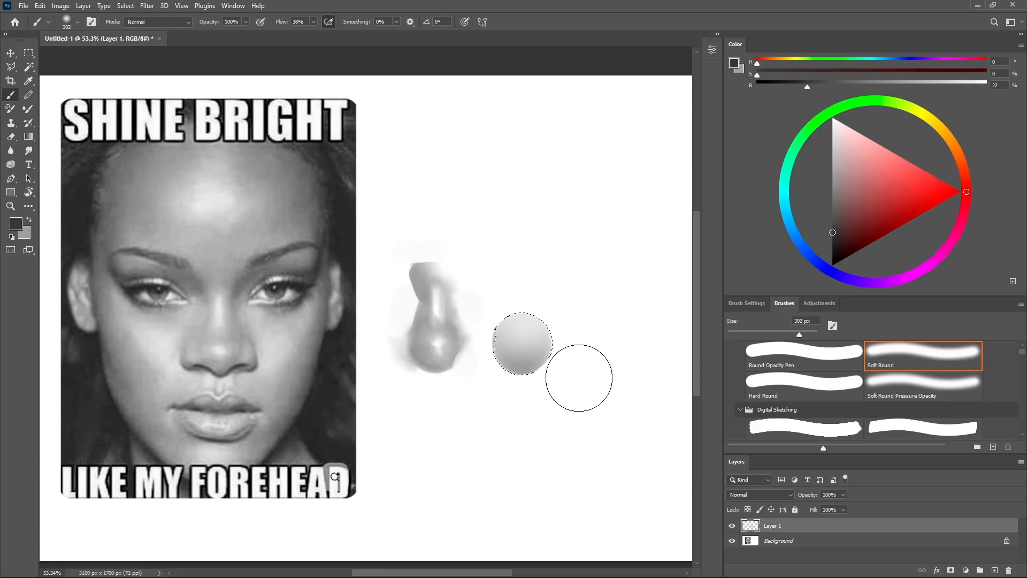
pyautogui.hotkey('ctrl', 'd')
# Mark the soft-brushed ball with a pure red X beside it using the Round Opacity Pen at 11 px.
pyautogui.click(807, 356)
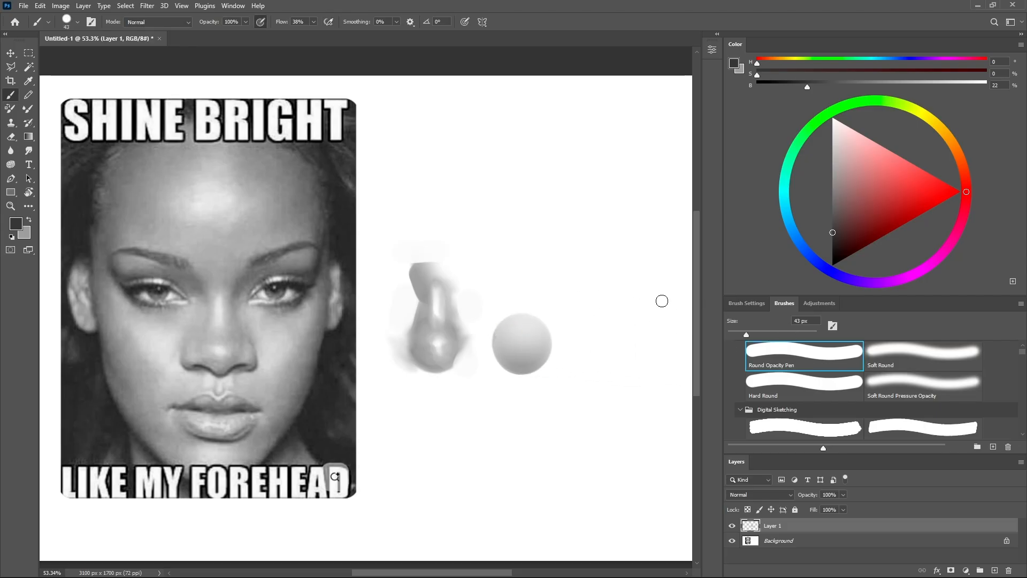
pyautogui.moveTo(932, 204); pyautogui.dragTo(979, 201)
pyautogui.moveTo(561, 340); pyautogui.dragTo(554, 330)
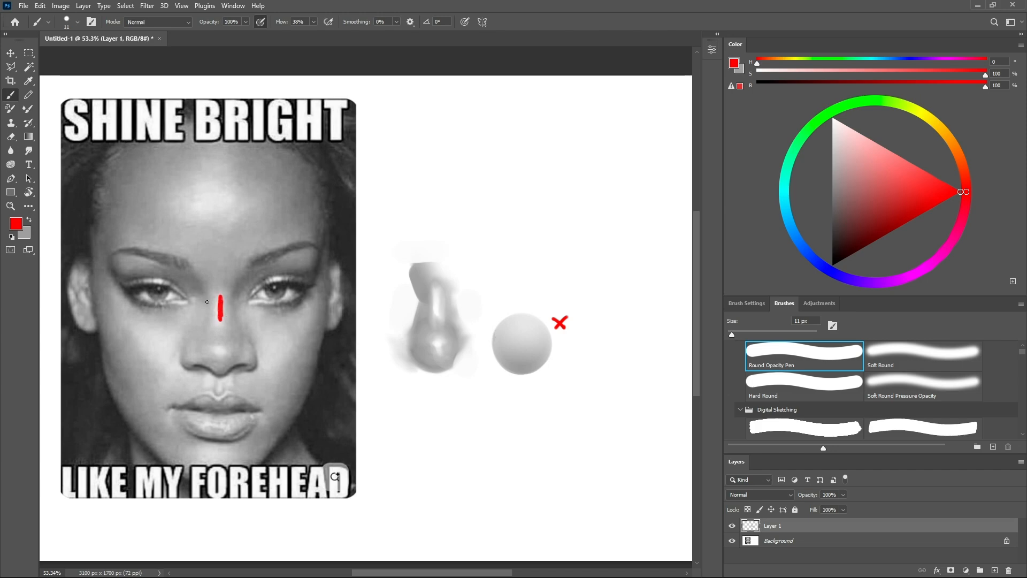
# Undo the red line on the portrait's nose bridge and circle the chin in red at 11 px.
pyautogui.hotkey('ctrl', 'z')
pyautogui.moveTo(221, 301); pyautogui.dragTo(222, 344)
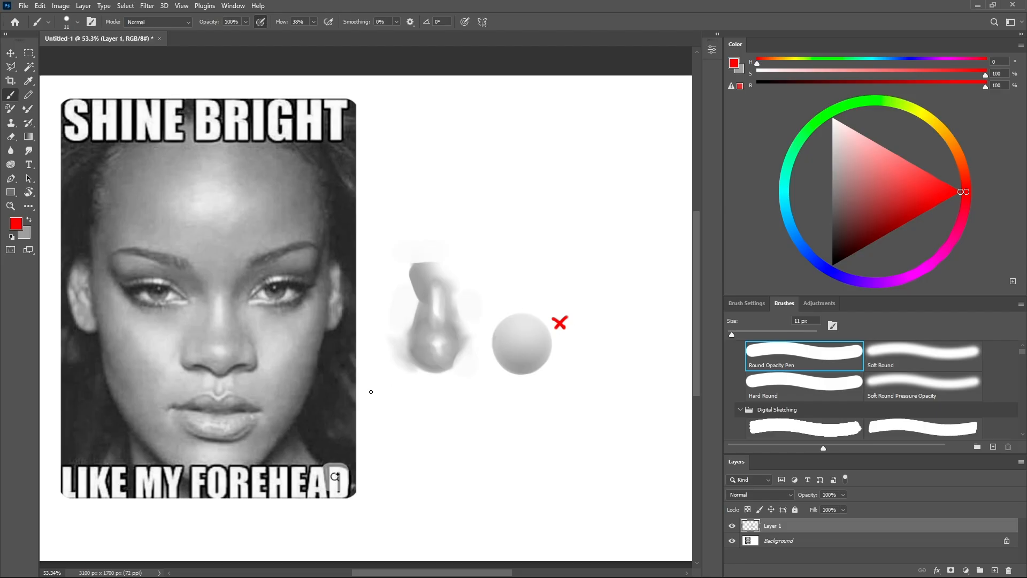
pyautogui.moveTo(189, 446)
pyautogui.mouseDown()
pyautogui.moveTo(199, 489)
pyautogui.moveTo(224, 445)
pyautogui.mouseUp()
# Paint a flat round disc below the nose study in grey sampled from the nose tip.
pyautogui.press(']')
pyautogui.press(']')
pyautogui.press(']')
pyautogui.press(']')
pyautogui.press(']')
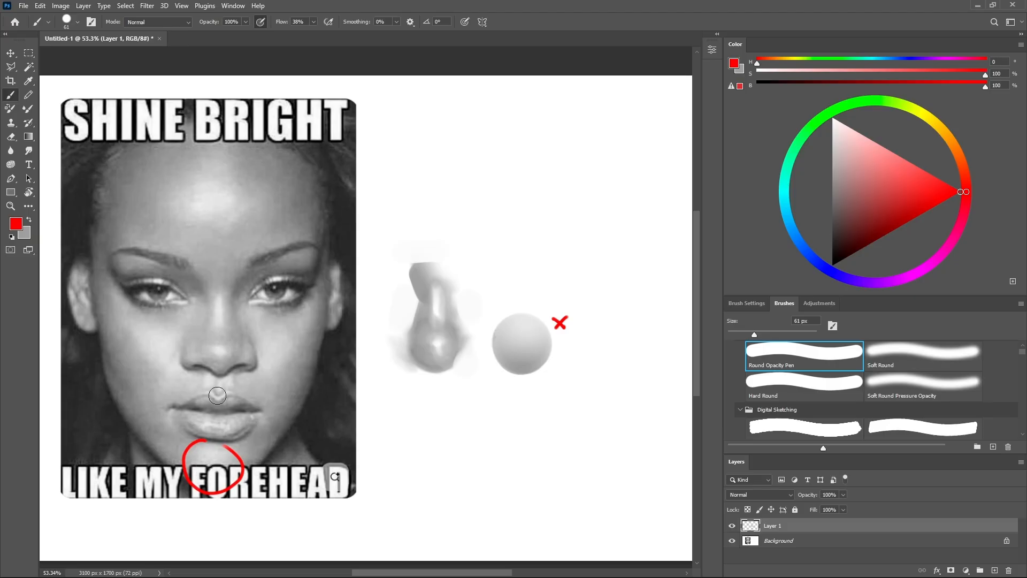
pyautogui.keyDown('alt'); pyautogui.click(428, 348); pyautogui.keyUp('alt')
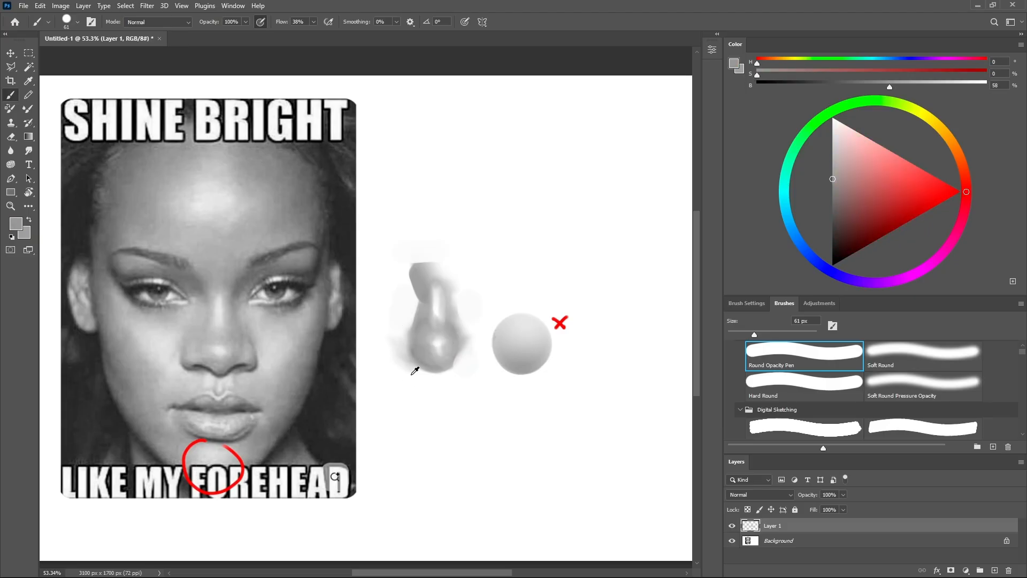
pyautogui.moveTo(430, 413)
pyautogui.mouseDown()
pyautogui.moveTo(440, 419)
pyautogui.moveTo(436, 406)
pyautogui.moveTo(439, 418)
pyautogui.moveTo(428, 414)
pyautogui.mouseUp()
# Layer lighter sampled greys over the middle of the lower disc, leaving a darker rim.
pyautogui.keyDown('alt'); pyautogui.click(437, 420); pyautogui.keyUp('alt')
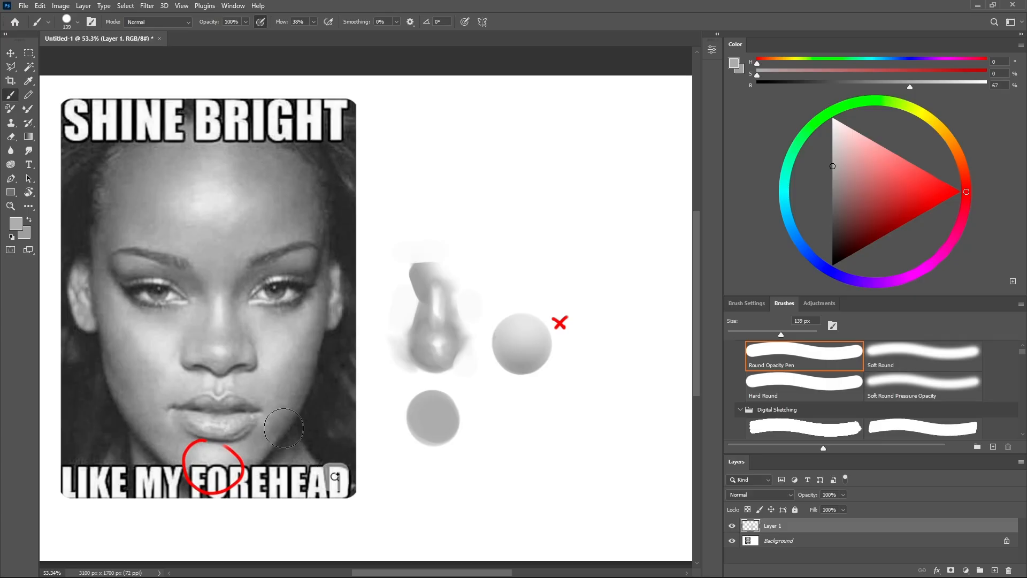
pyautogui.moveTo(222, 357)
pyautogui.mouseDown()
pyautogui.moveTo(244, 365)
pyautogui.moveTo(201, 360)
pyautogui.mouseUp()
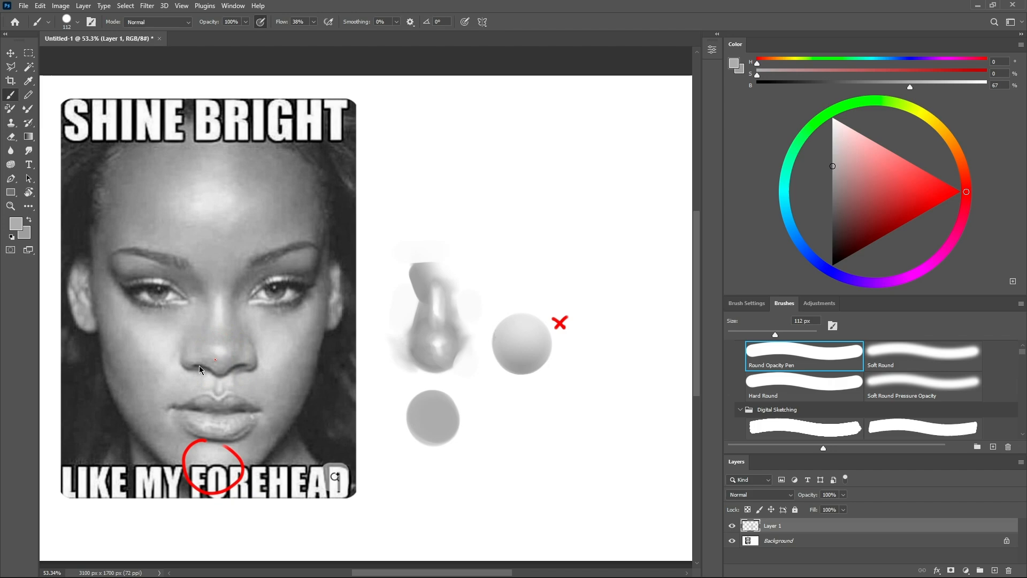
pyautogui.keyDown('alt'); pyautogui.click(441, 353); pyautogui.keyUp('alt')
pyautogui.moveTo(413, 415)
pyautogui.mouseDown()
pyautogui.moveTo(440, 424)
pyautogui.moveTo(438, 348)
pyautogui.moveTo(427, 406)
pyautogui.moveTo(446, 431)
pyautogui.mouseUp()
pyautogui.keyDown('alt'); pyautogui.click(448, 345); pyautogui.keyUp('alt')
pyautogui.keyDown('alt'); pyautogui.click(432, 416); pyautogui.keyUp('alt')
pyautogui.moveTo(446, 430)
pyautogui.mouseDown()
pyautogui.moveTo(438, 417)
pyautogui.moveTo(457, 417)
pyautogui.mouseUp()
# Blend the tones of the lower disc with the Mixer Brush and return to the regular brush.
pyautogui.hotkey('shift', 'b')
pyautogui.moveTo(458, 415)
pyautogui.mouseDown()
pyautogui.moveTo(419, 407)
pyautogui.moveTo(417, 422)
pyautogui.moveTo(417, 399)
pyautogui.moveTo(419, 429)
pyautogui.moveTo(436, 401)
pyautogui.moveTo(393, 405)
pyautogui.moveTo(400, 439)
pyautogui.moveTo(463, 452)
pyautogui.moveTo(494, 432)
pyautogui.mouseUp()
pyautogui.hotkey('shift', 'b')
# Trim the smudged edges of the lower ball back to a round outline with sampled white at about 81 to 89 px.
pyautogui.keyDown('alt'); pyautogui.click(394, 402); pyautogui.keyUp('alt')
pyautogui.hotkey('ctrl', 'z')
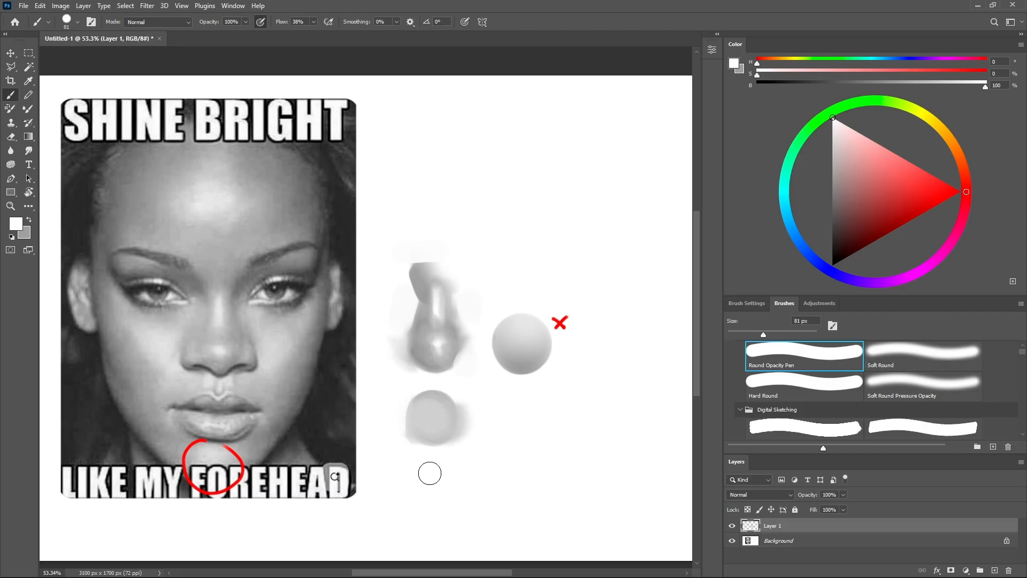
pyautogui.moveTo(399, 426); pyautogui.dragTo(467, 451)
pyautogui.hotkey('ctrl', 'z')
pyautogui.moveTo(471, 392)
pyautogui.mouseDown()
pyautogui.moveTo(472, 444)
pyautogui.moveTo(461, 450)
pyautogui.mouseUp()
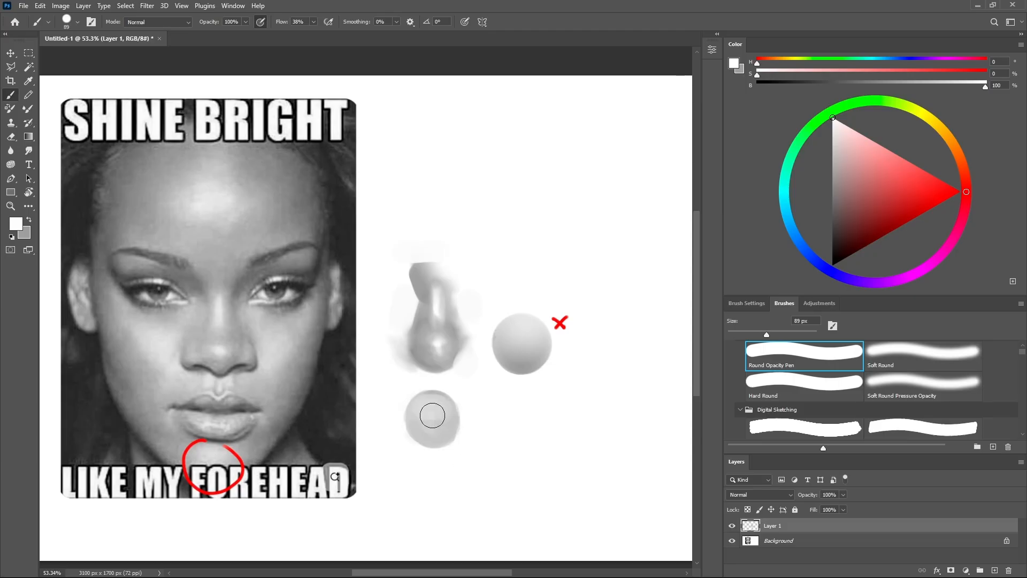
# Paint a soft highlight on the lower ball's upper part at about 97 px and blend it with the Mixer Brush.
pyautogui.moveTo(448, 413)
pyautogui.mouseDown()
pyautogui.moveTo(434, 418)
pyautogui.moveTo(462, 417)
pyautogui.moveTo(426, 410)
pyautogui.mouseUp()
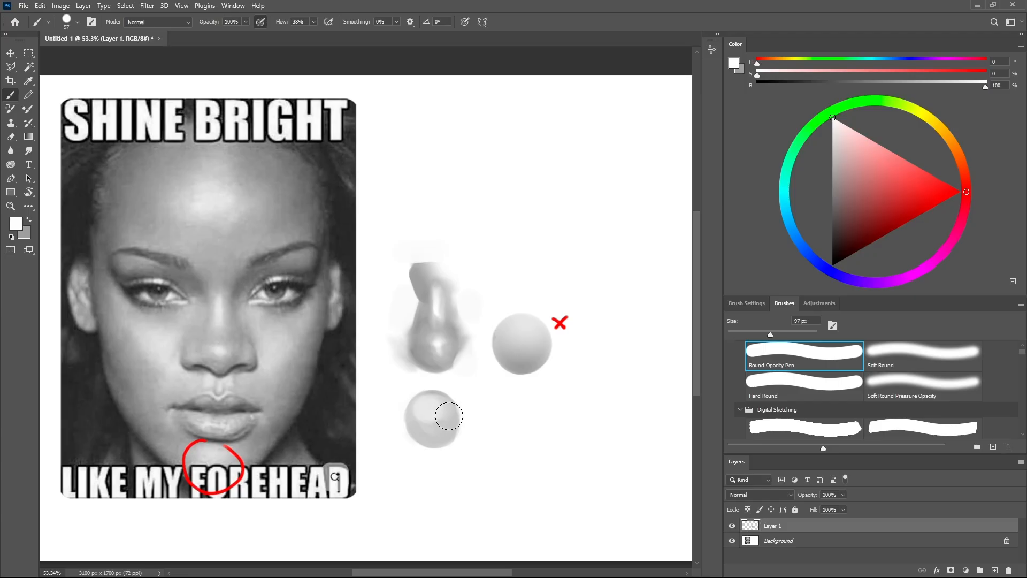
pyautogui.hotkey('shift', 'b')
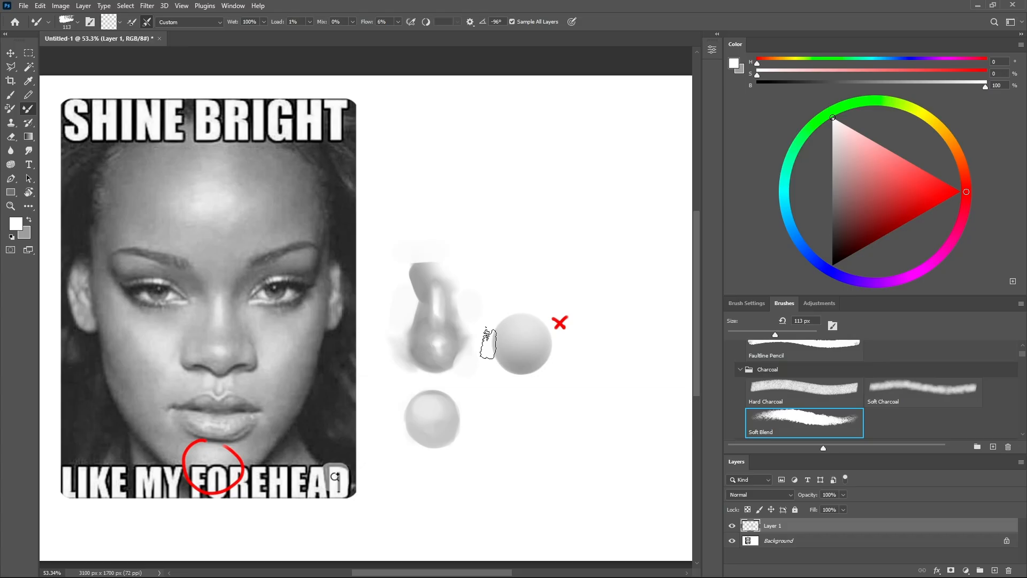
pyautogui.press('b')
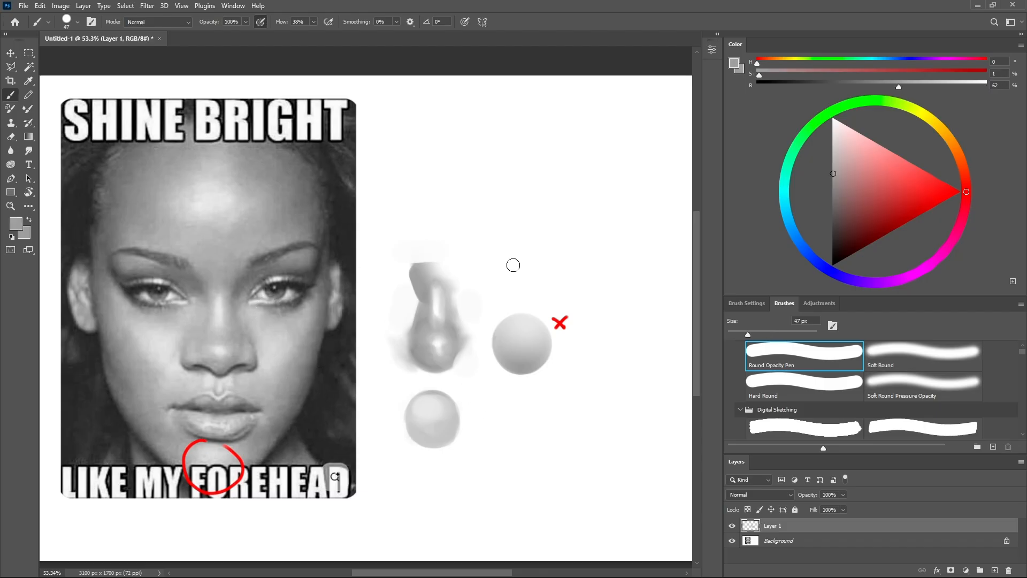
# Paint a round grey disc above the nose study and layer a lighter sampled grey over its middle at about 85 px.
pyautogui.moveTo(524, 267); pyautogui.dragTo(577, 265)
pyautogui.moveTo(507, 212)
pyautogui.mouseDown()
pyautogui.moveTo(486, 204)
pyautogui.moveTo(507, 188)
pyautogui.moveTo(502, 178)
pyautogui.moveTo(553, 184)
pyautogui.moveTo(500, 186)
pyautogui.mouseUp()
pyautogui.keyDown('alt'); pyautogui.click(535, 180); pyautogui.keyUp('alt')
pyautogui.keyDown('alt'); pyautogui.click(505, 183); pyautogui.keyUp('alt')
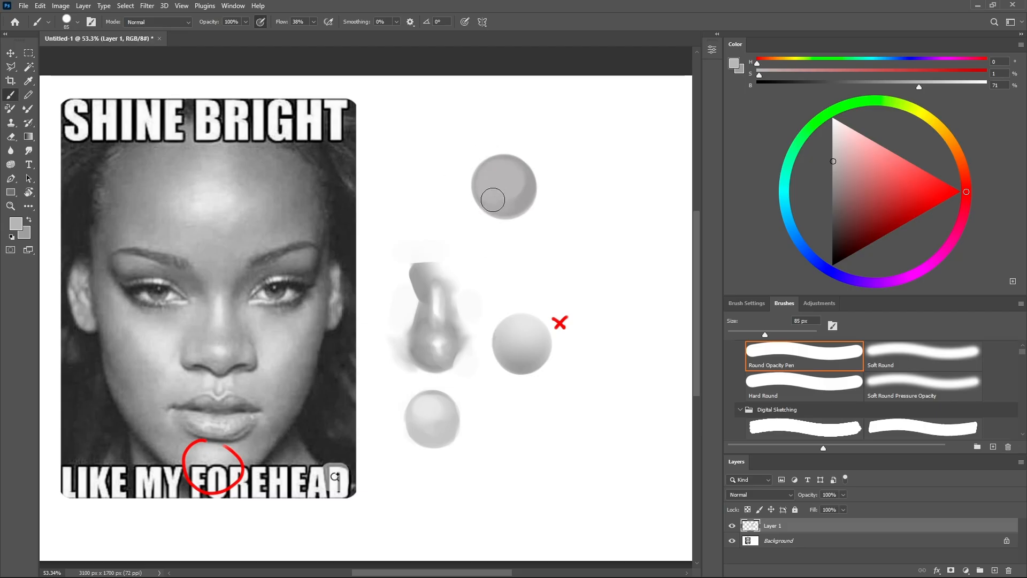
# Build up lighter tones on the upper ball with white at about 59 px and sampled grey at about 94 px.
pyautogui.keyDown('alt'); pyautogui.rightClick(506, 181); pyautogui.keyUp('alt')
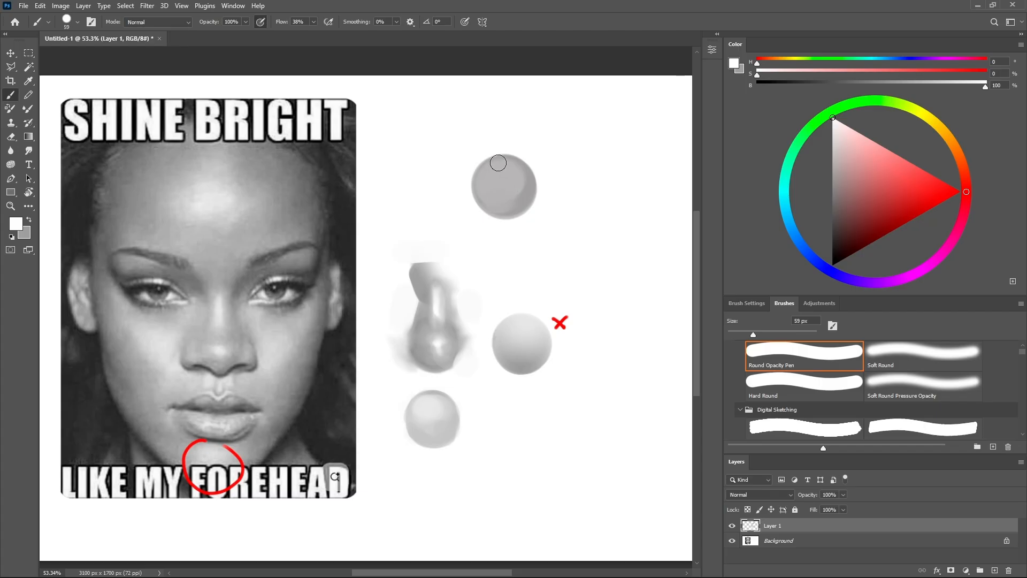
pyautogui.moveTo(493, 174); pyautogui.dragTo(496, 176)
pyautogui.keyDown('alt'); pyautogui.click(491, 179); pyautogui.keyUp('alt')
pyautogui.keyDown('alt'); pyautogui.rightClick(494, 179); pyautogui.keyUp('alt')
pyautogui.keyDown('alt'); pyautogui.click(493, 178); pyautogui.keyUp('alt')
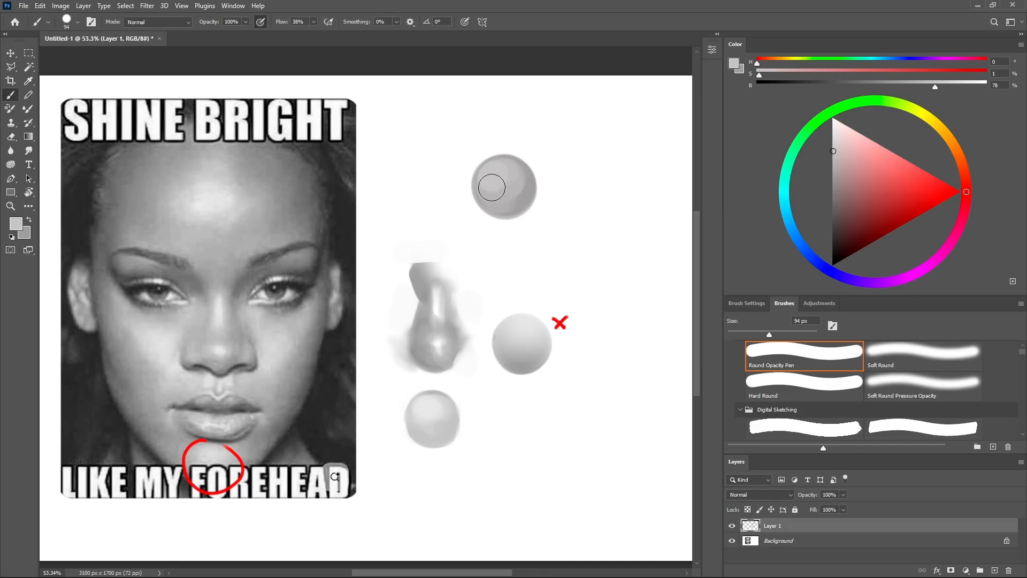
pyautogui.keyDown('alt'); pyautogui.rightClick(505, 182); pyautogui.keyUp('alt')
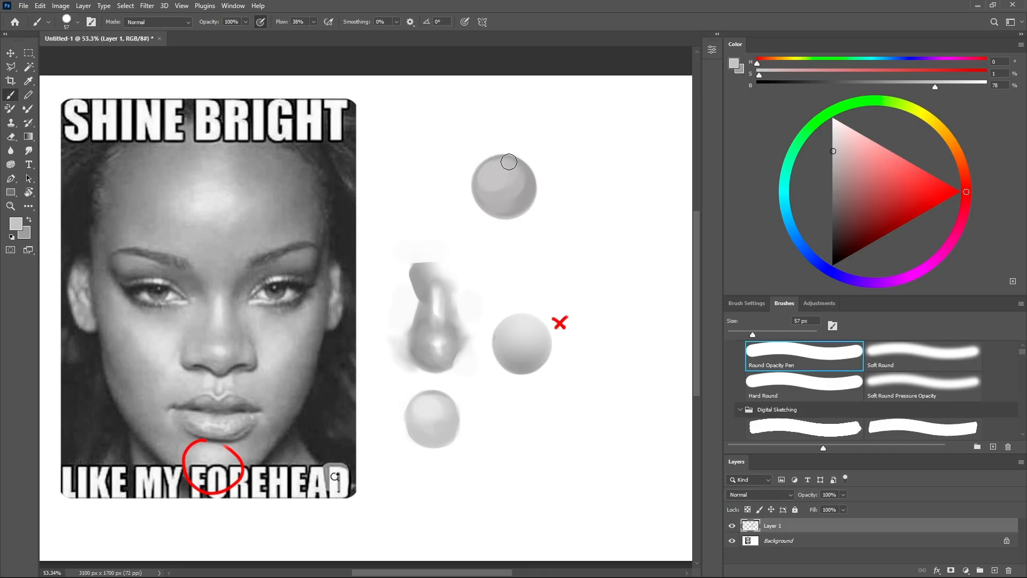
# Add a small white highlight near the top of the upper ball at about 12 px and blend it with the Mixer Brush.
pyautogui.keyDown('alt'); pyautogui.click(573, 157); pyautogui.keyUp('alt')
pyautogui.keyDown('alt'); pyautogui.rightClick(502, 175); pyautogui.keyUp('alt')
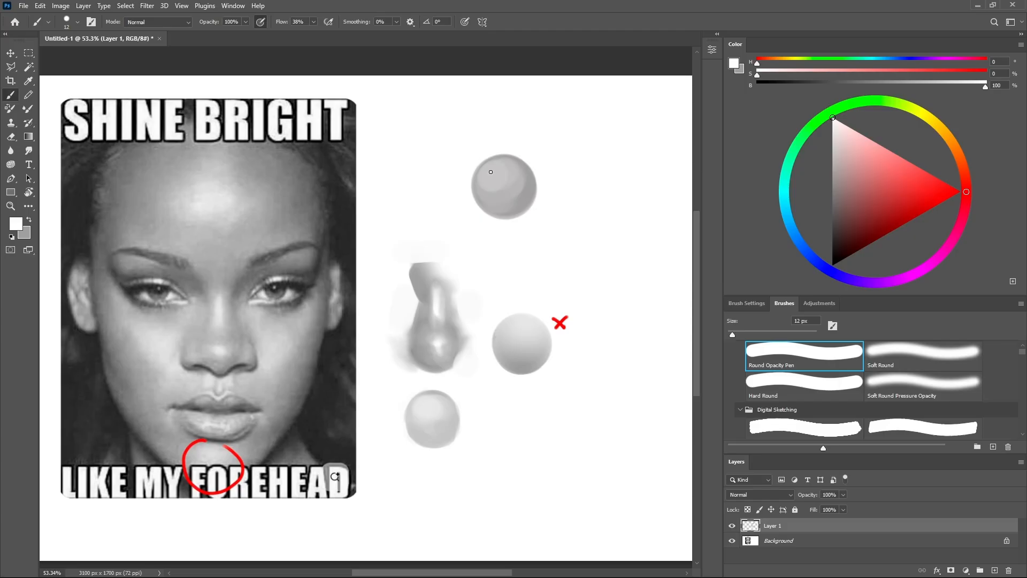
pyautogui.keyDown('alt'); pyautogui.rightClick(484, 174); pyautogui.keyUp('alt')
pyautogui.hotkey('shift', 'b')
pyautogui.keyDown('alt'); pyautogui.rightClick(497, 177); pyautogui.keyUp('alt')
pyautogui.moveTo(489, 173); pyautogui.dragTo(505, 170)
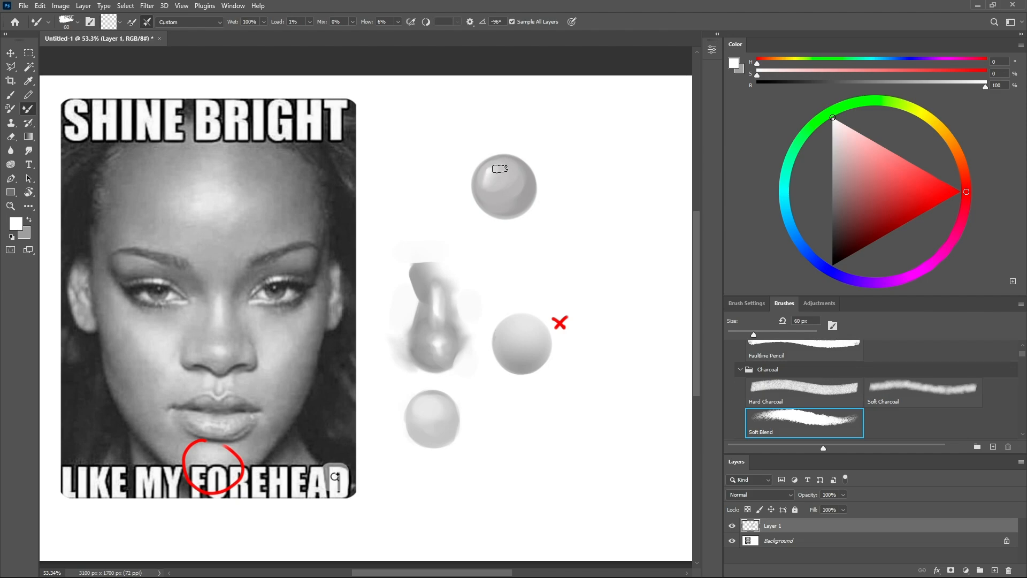
# Layer sampled light greys around the upper ball's highlight at about 54 px.
pyautogui.hotkey('shift', 'b')
pyautogui.keyDown('alt'); pyautogui.click(501, 180); pyautogui.keyUp('alt')
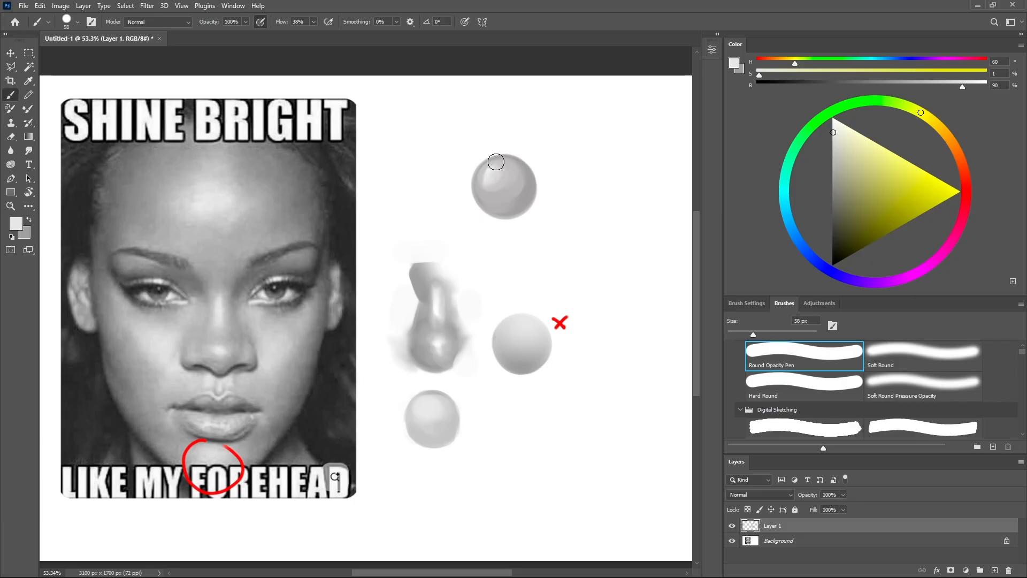
pyautogui.keyDown('alt'); pyautogui.click(498, 169); pyautogui.keyUp('alt')
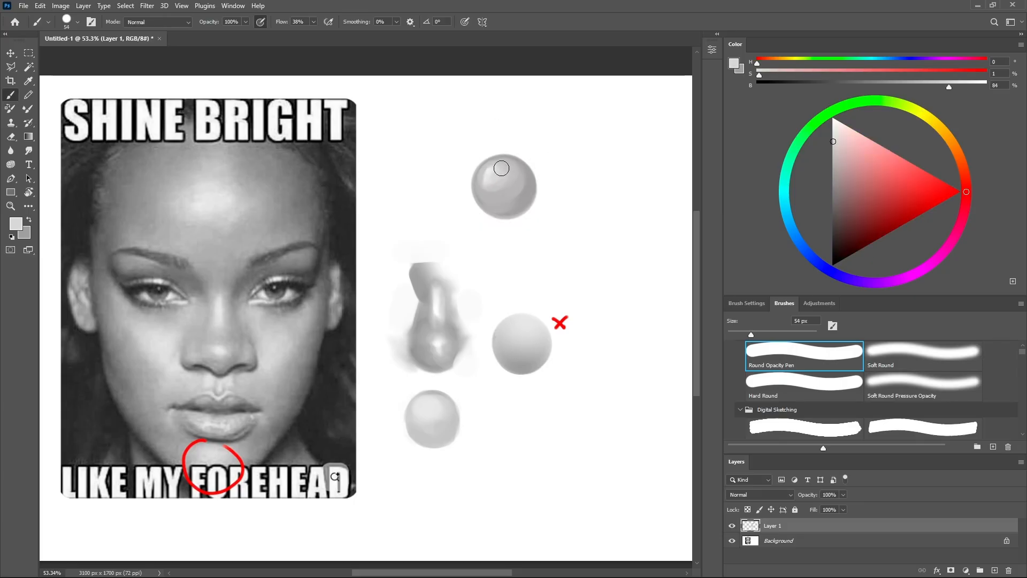
pyautogui.keyDown('alt'); pyautogui.click(508, 182); pyautogui.keyUp('alt')
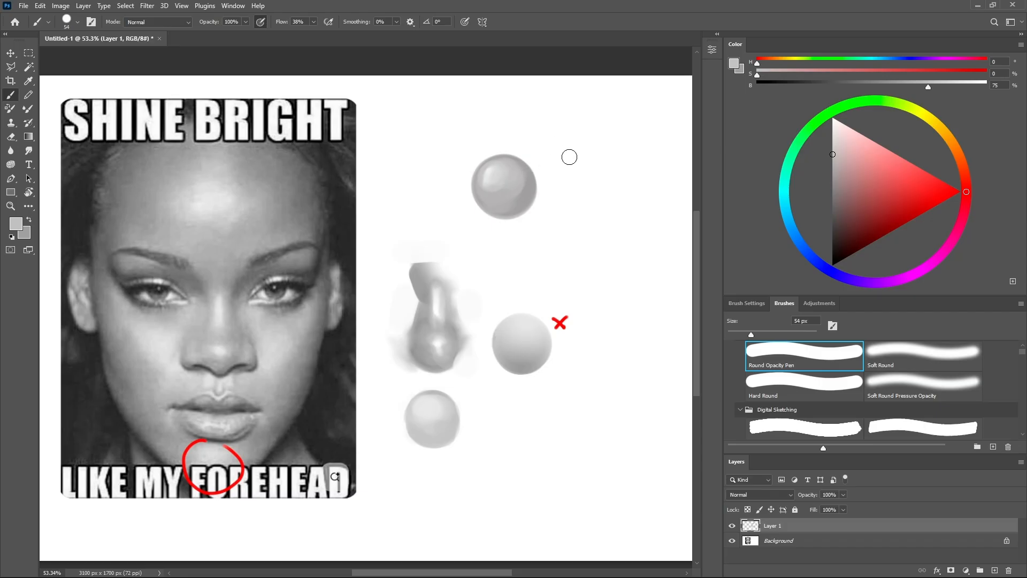
# Paint a small white highlight on the upper ball at about 18 px and blend it with the Mixer Brush.
pyautogui.keyDown('alt'); pyautogui.click(553, 171); pyautogui.keyUp('alt')
pyautogui.moveTo(507, 168); pyautogui.dragTo(486, 177)
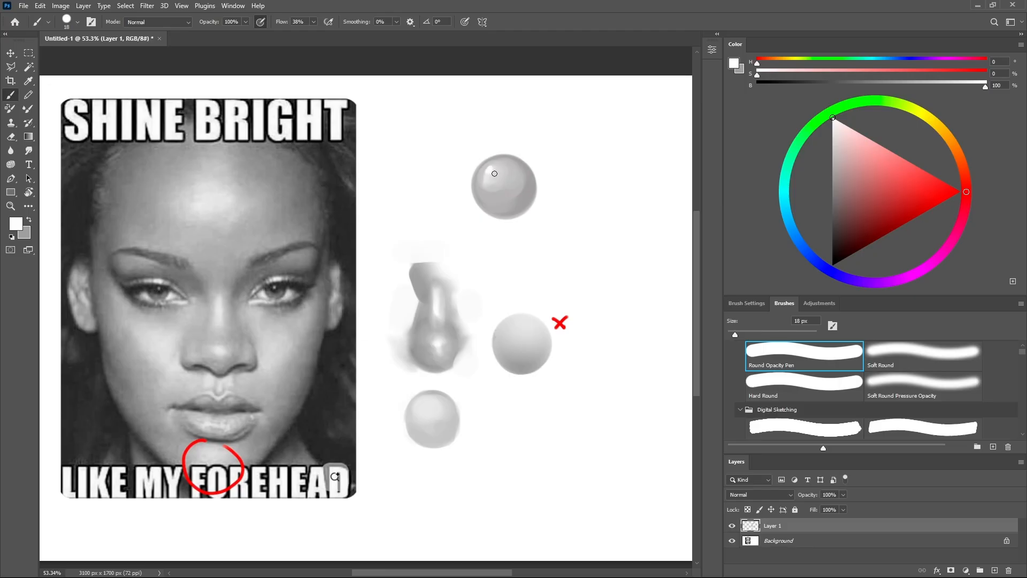
pyautogui.hotkey('shift', 'b')
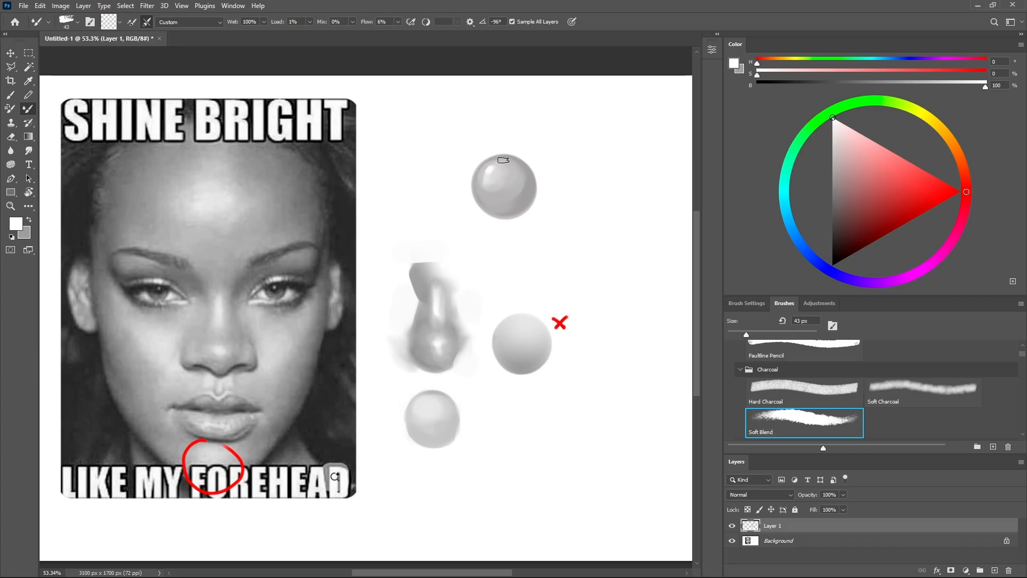
# Soften the upper ball's shading around the highlight with brush strokes of a mid grey sampled from the ball.
pyautogui.hotkey('shift', 'b')
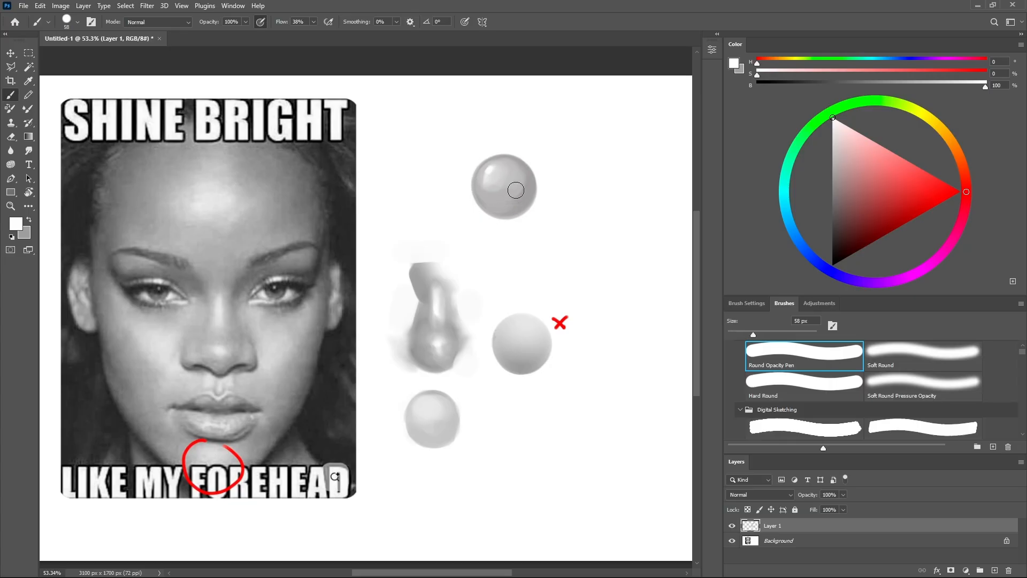
pyautogui.moveTo(486, 207); pyautogui.dragTo(477, 206)
pyautogui.keyDown('alt'); pyautogui.click(494, 195); pyautogui.keyUp('alt')
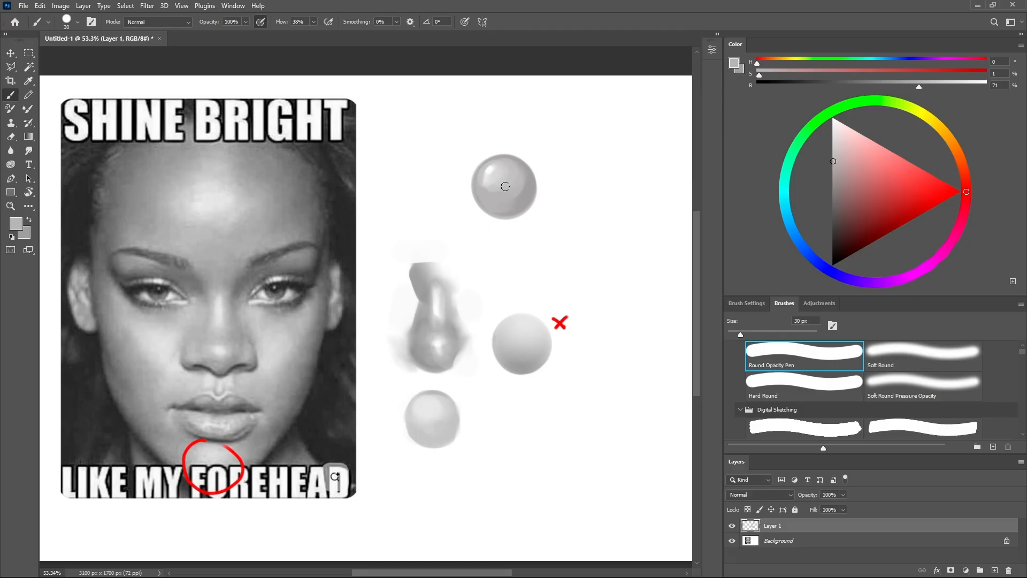
pyautogui.press(']')
pyautogui.press(']')
pyautogui.press(']')
pyautogui.press(']')
pyautogui.press(']')
pyautogui.moveTo(522, 195); pyautogui.dragTo(520, 197)
pyautogui.press('[')
pyautogui.press('[')
pyautogui.press('[')
pyautogui.press('[')
pyautogui.press('[')
pyautogui.press('[')
pyautogui.press(']')
pyautogui.press(']')
pyautogui.press(']')
pyautogui.press(']')
pyautogui.press(']')
pyautogui.press(']')
pyautogui.press(']')
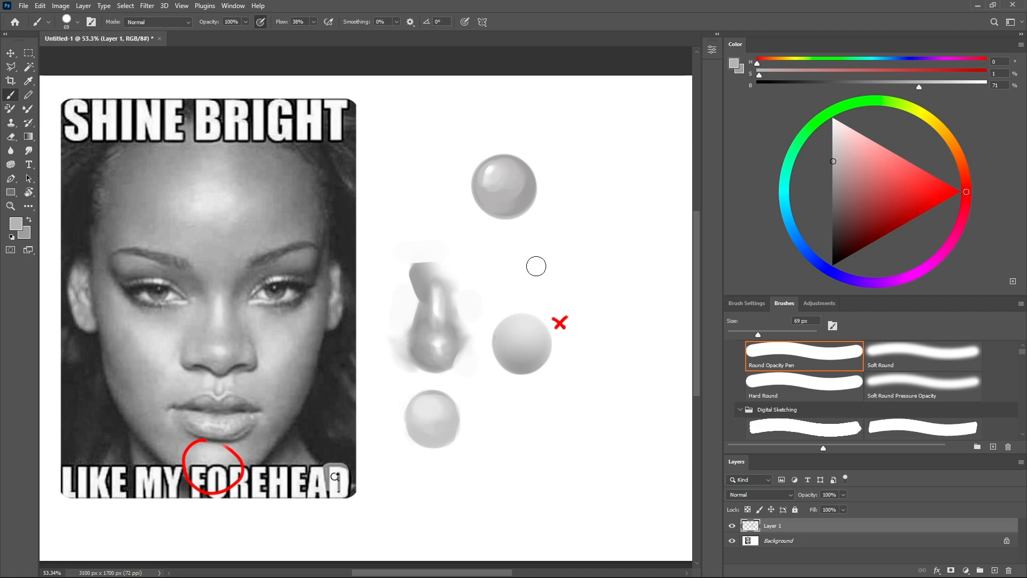
# Shade the top of the nose study's bridge with sampled greys at about 46 px.
pyautogui.hotkey('shift', 'b')
pyautogui.hotkey('shift', 'b')
pyautogui.hotkey('shift', 'b')
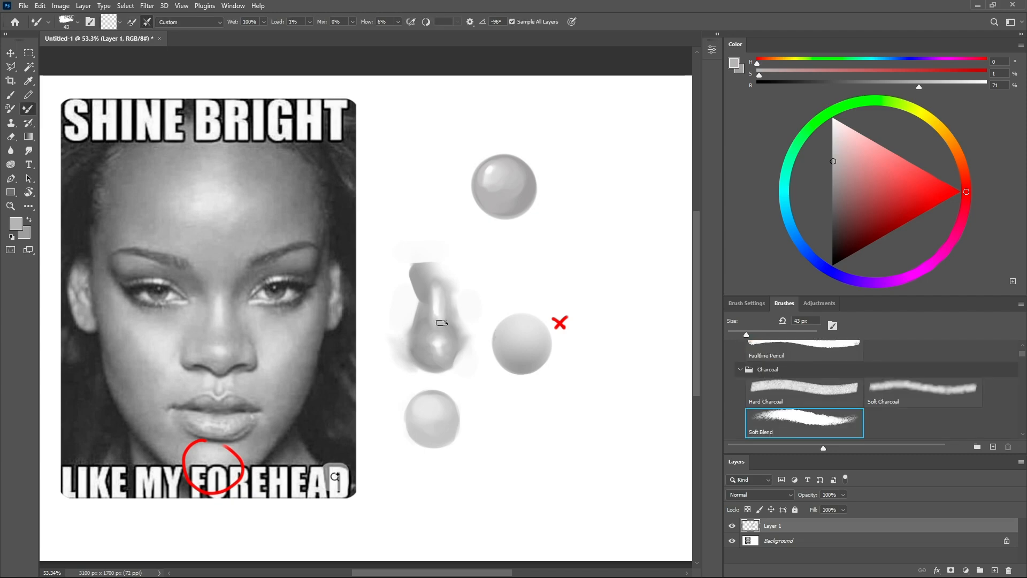
pyautogui.press('[')
pyautogui.press('[')
pyautogui.hotkey('shift', 'b')
pyautogui.keyDown('alt'); pyautogui.click(432, 274); pyautogui.keyUp('alt')
pyautogui.press('[')
pyautogui.press('[')
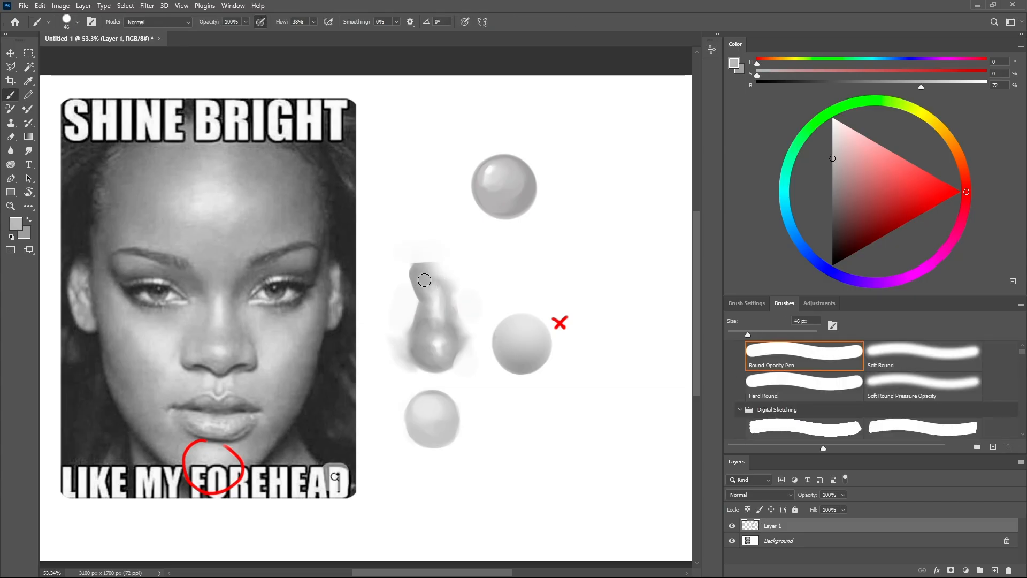
pyautogui.keyDown('alt'); pyautogui.click(436, 285); pyautogui.keyUp('alt')
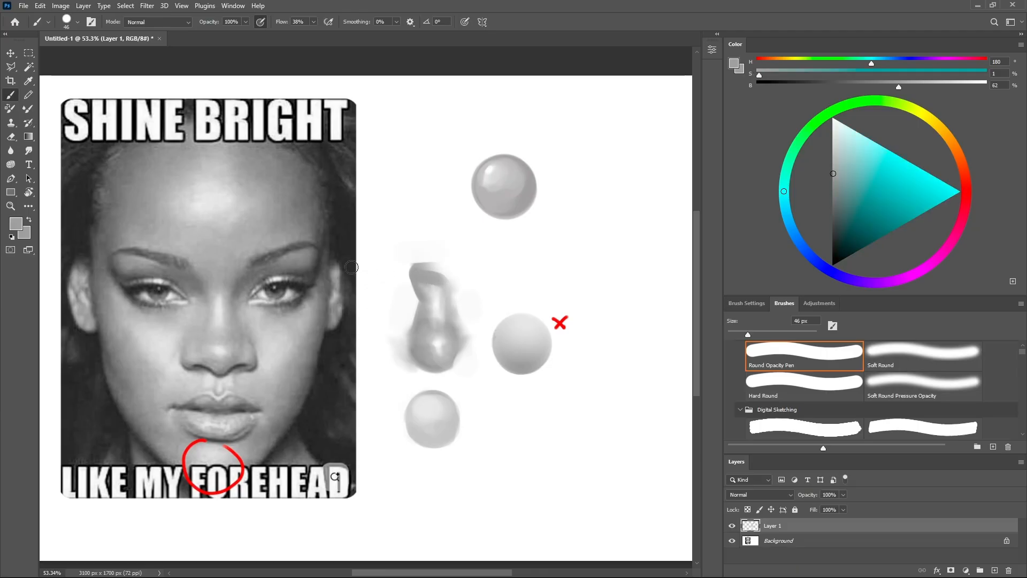
pyautogui.moveTo(426, 276); pyautogui.dragTo(435, 286)
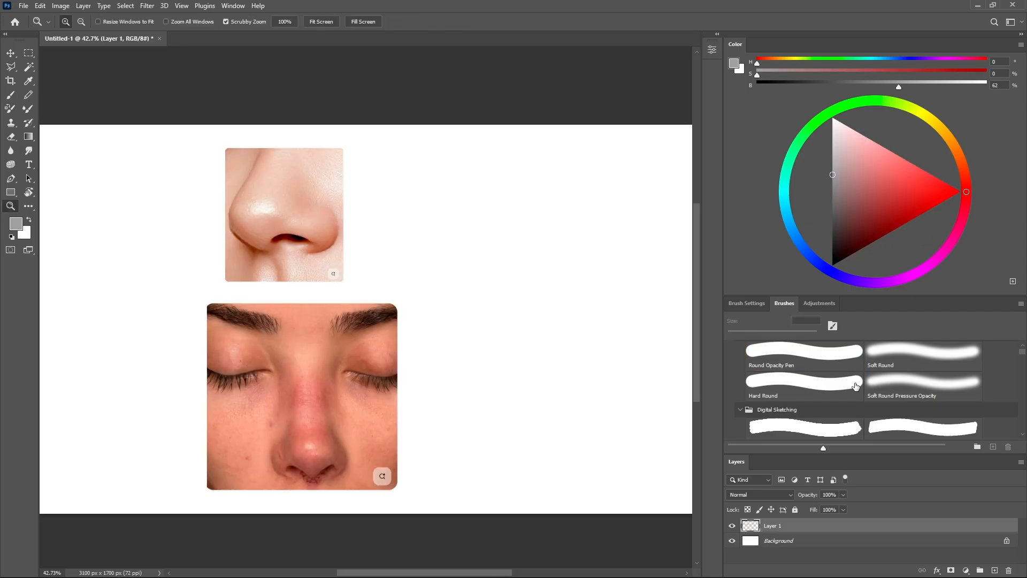
# Merge the nose reference photos into the background and add a Black & White adjustment layer over them.
pyautogui.hotkey('ctrl', 'e')
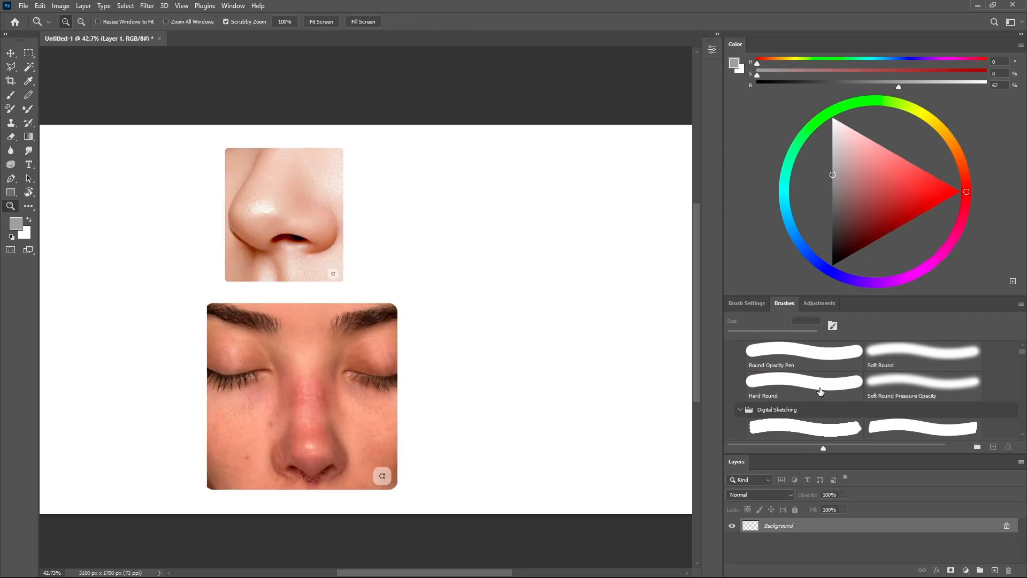
pyautogui.click(819, 303)
pyautogui.click(773, 344)
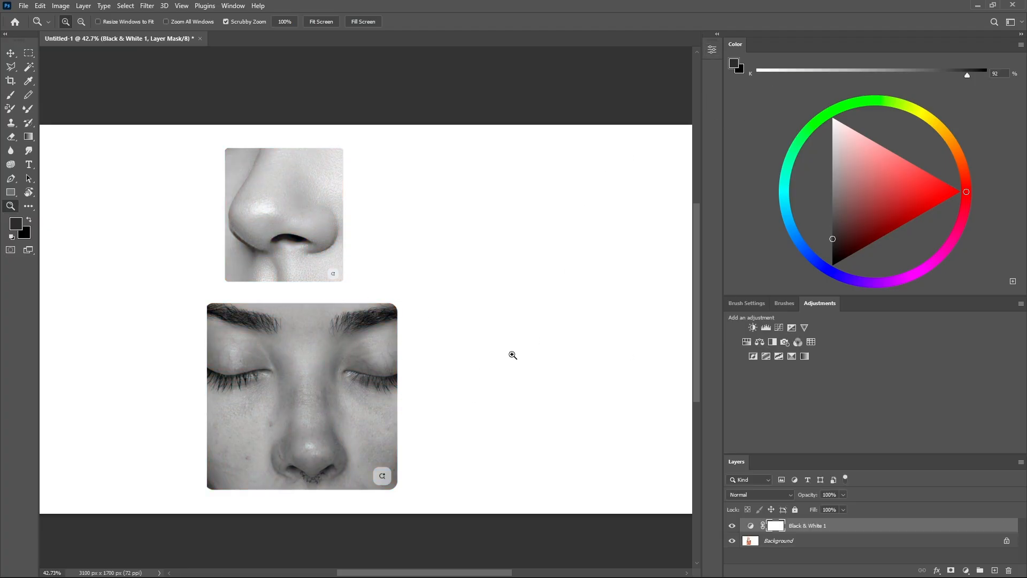
pyautogui.press('b')
pyautogui.click(784, 303)
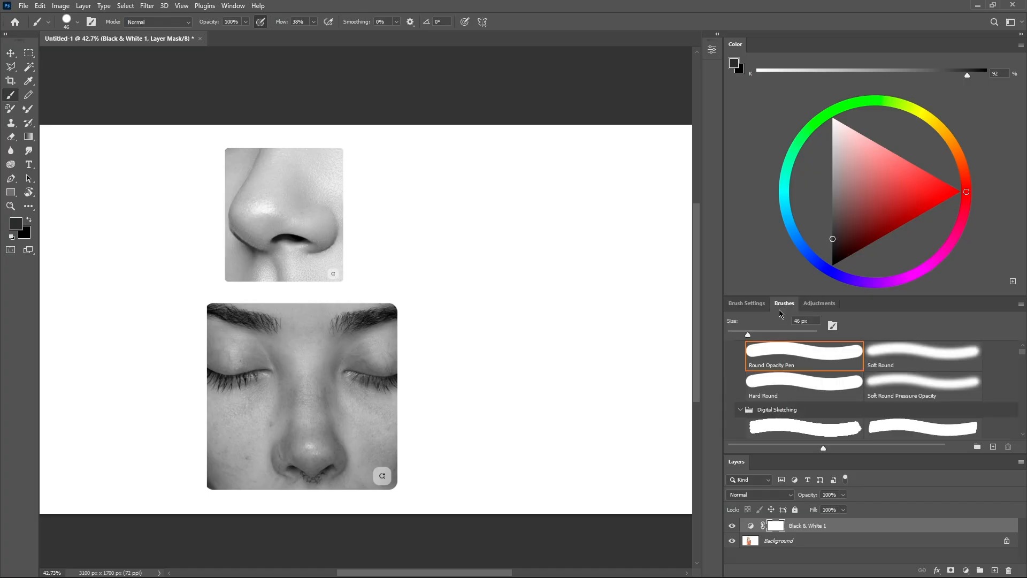
pyautogui.moveTo(507, 383); pyautogui.dragTo(502, 383)
pyautogui.moveTo(278, 440); pyautogui.dragTo(278, 440)
pyautogui.moveTo(414, 416); pyautogui.dragTo(458, 416)
pyautogui.moveTo(350, 422)
pyautogui.mouseDown()
pyautogui.moveTo(317, 423)
pyautogui.moveTo(339, 434)
pyautogui.mouseUp()
pyautogui.moveTo(333, 389); pyautogui.dragTo(322, 391)
# Choose pure red as the brush colour and flatten the Black & White adjustment into the background.
pyautogui.click(961, 191)
pyautogui.moveTo(332, 393); pyautogui.dragTo(323, 394)
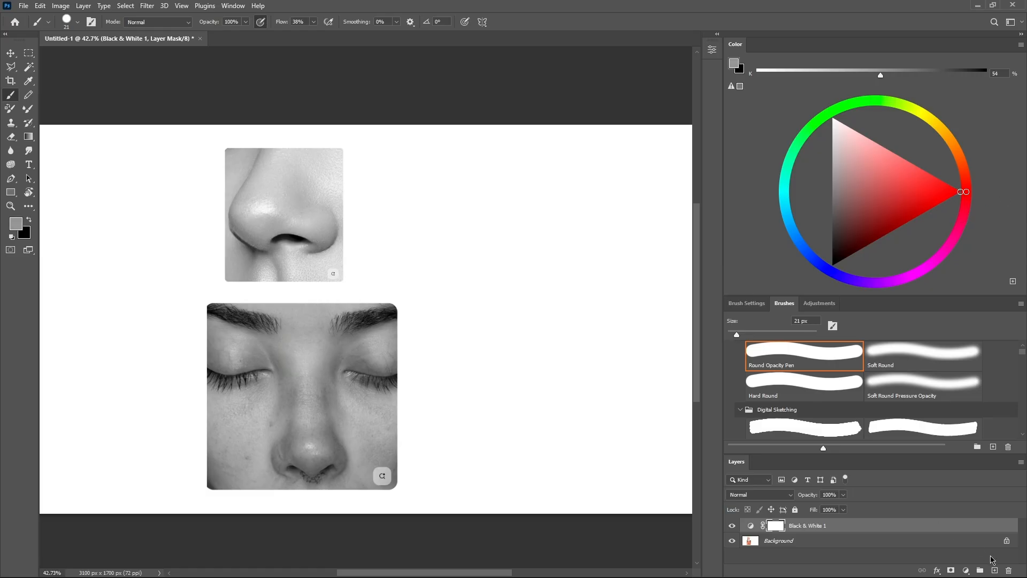
pyautogui.click(994, 570)
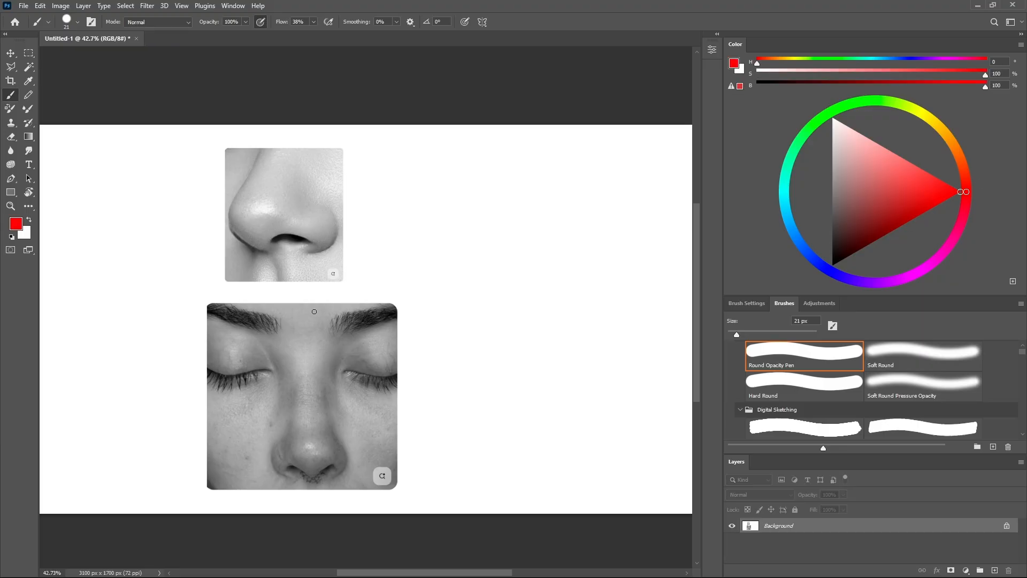
# Circle the nose bridge between the eyes in red at about 21 px and undo the mark.
pyautogui.moveTo(308, 337)
pyautogui.mouseDown()
pyautogui.moveTo(280, 349)
pyautogui.moveTo(288, 379)
pyautogui.moveTo(317, 381)
pyautogui.moveTo(316, 331)
pyautogui.moveTo(321, 379)
pyautogui.mouseUp()
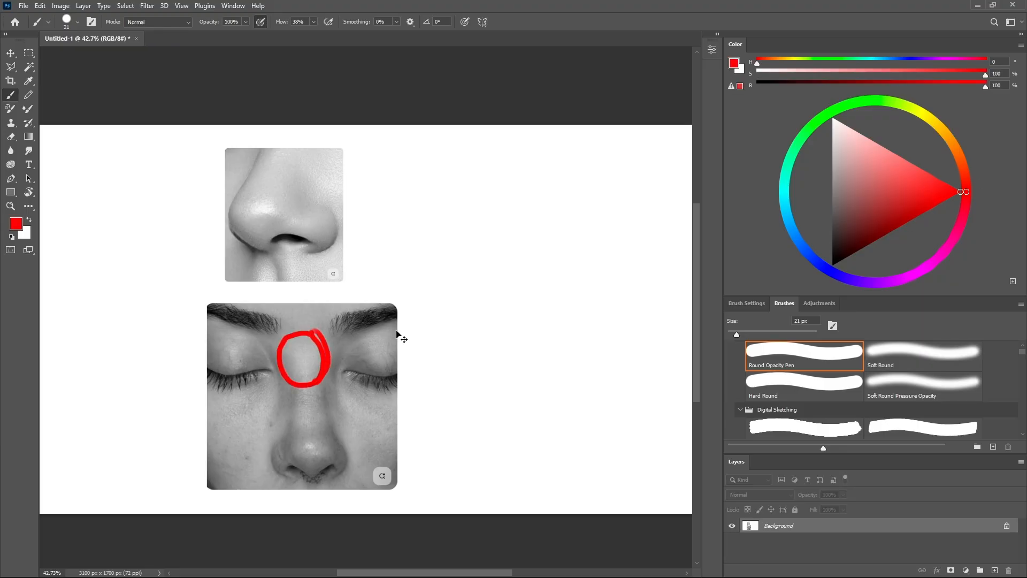
pyautogui.hotkey('ctrl', 'z')
pyautogui.hotkey('ctrl', 'z')
pyautogui.moveTo(390, 332)
pyautogui.mouseDown()
pyautogui.moveTo(357, 364)
pyautogui.moveTo(384, 374)
pyautogui.moveTo(399, 353)
pyautogui.moveTo(392, 330)
pyautogui.mouseUp()
pyautogui.hotkey('ctrl', 'z')
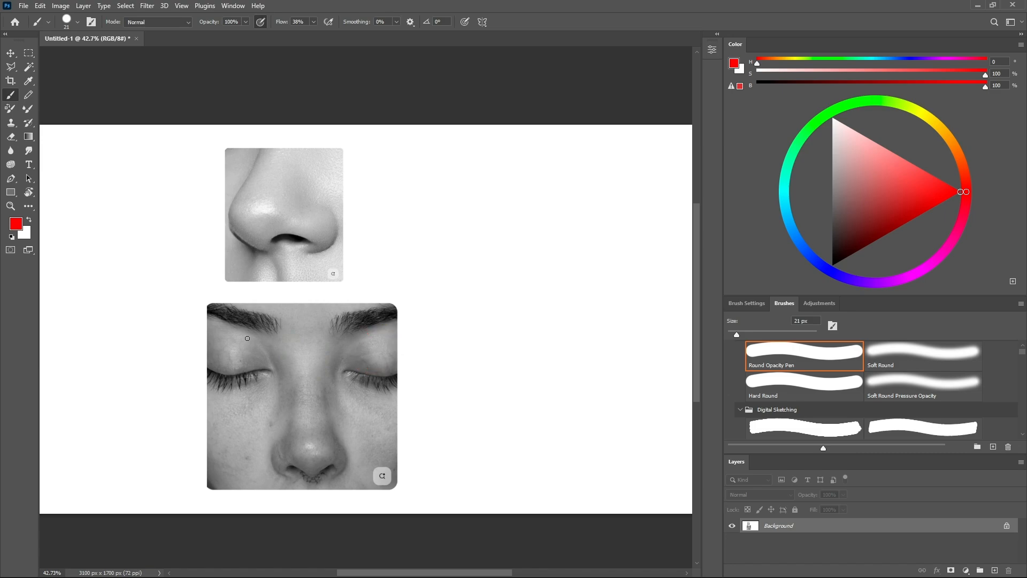
# Circle the highlights on the left eyelid and the nose tip of the face reference in red at about 21 px.
pyautogui.moveTo(247, 338)
pyautogui.mouseDown()
pyautogui.moveTo(211, 342)
pyautogui.moveTo(219, 367)
pyautogui.moveTo(243, 376)
pyautogui.moveTo(256, 355)
pyautogui.moveTo(240, 331)
pyautogui.moveTo(216, 351)
pyautogui.moveTo(243, 372)
pyautogui.moveTo(252, 339)
pyautogui.moveTo(235, 327)
pyautogui.mouseUp()
pyautogui.hotkey('ctrl', 'z')
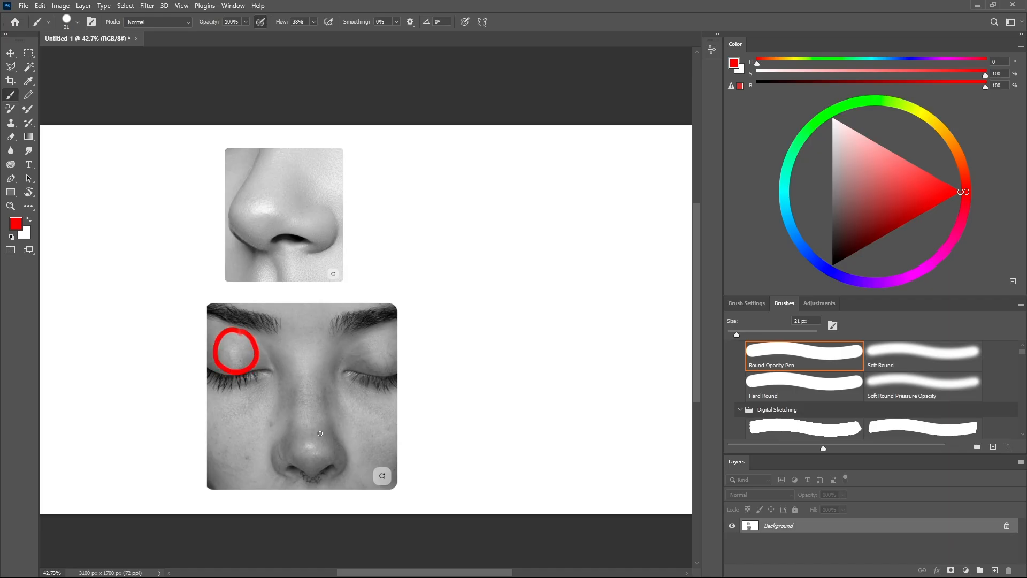
pyautogui.moveTo(320, 433)
pyautogui.mouseDown()
pyautogui.moveTo(295, 452)
pyautogui.moveTo(320, 464)
pyautogui.moveTo(325, 437)
pyautogui.mouseUp()
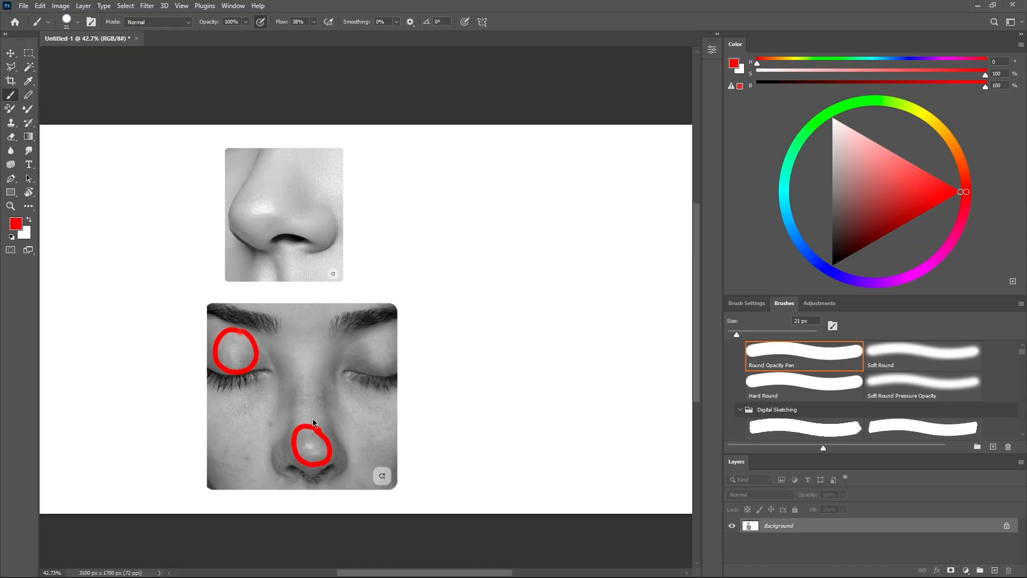
pyautogui.press('[')
pyautogui.press('[')
pyautogui.press('[')
pyautogui.press('[')
pyautogui.press('[')
pyautogui.press('[')
pyautogui.press('[')
pyautogui.press('[')
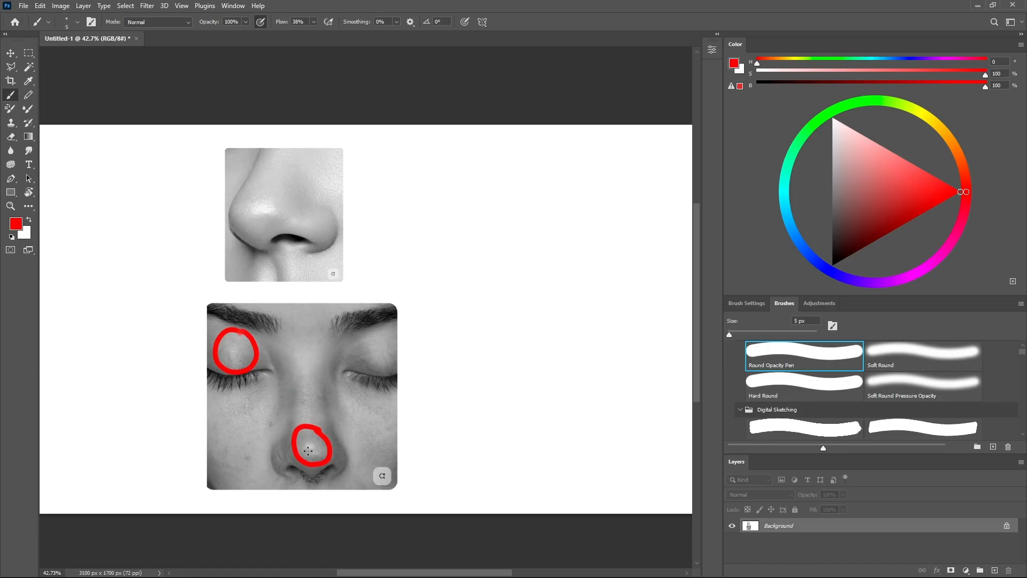
pyautogui.press(']')
pyautogui.press(']')
pyautogui.press(']')
pyautogui.press(']')
pyautogui.press(']')
pyautogui.press(']')
pyautogui.press(']')
pyautogui.press(']')
pyautogui.press(']')
pyautogui.moveTo(303, 479); pyautogui.dragTo(323, 477)
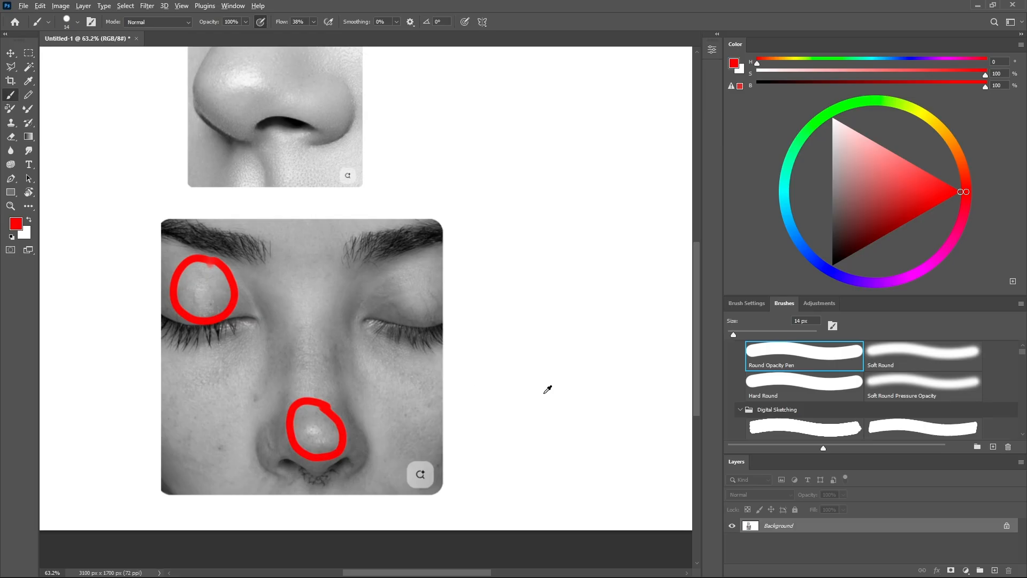
# Try a white brush stroke near the circled eyelid and clear the red circles from the face reference.
pyautogui.keyDown('alt'); pyautogui.click(512, 386); pyautogui.keyUp('alt')
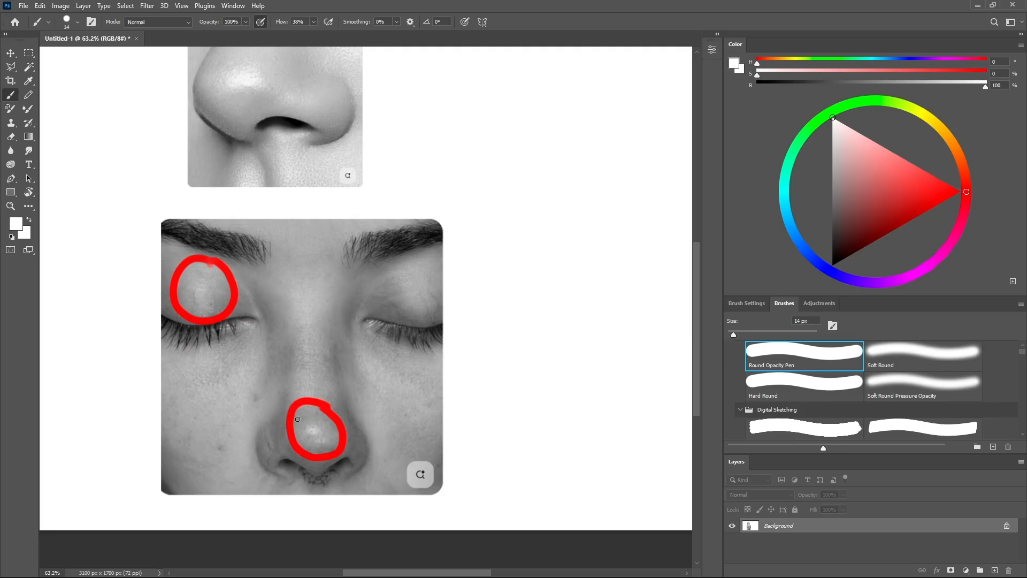
pyautogui.scroll(-3, 364, 444)
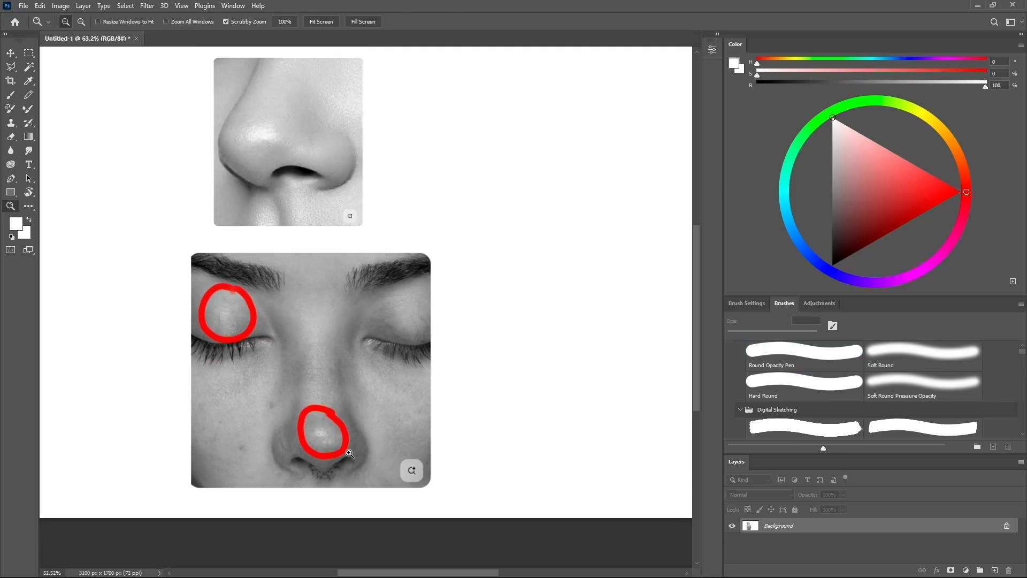
pyautogui.scroll(2, 352, 406)
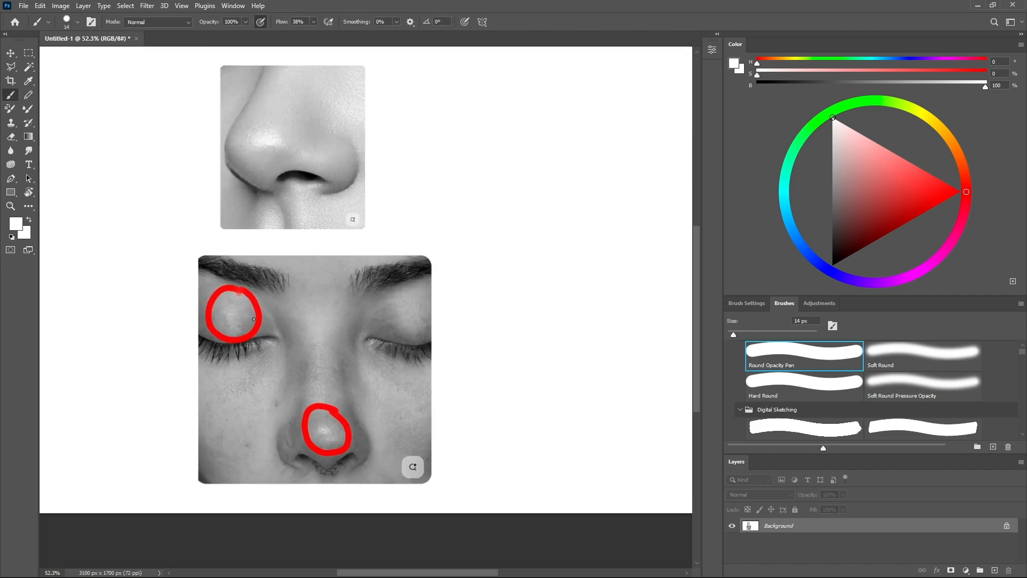
pyautogui.moveTo(242, 323)
pyautogui.mouseDown()
pyautogui.moveTo(269, 334)
pyautogui.moveTo(268, 354)
pyautogui.mouseUp()
pyautogui.scroll(-1, 268, 354)
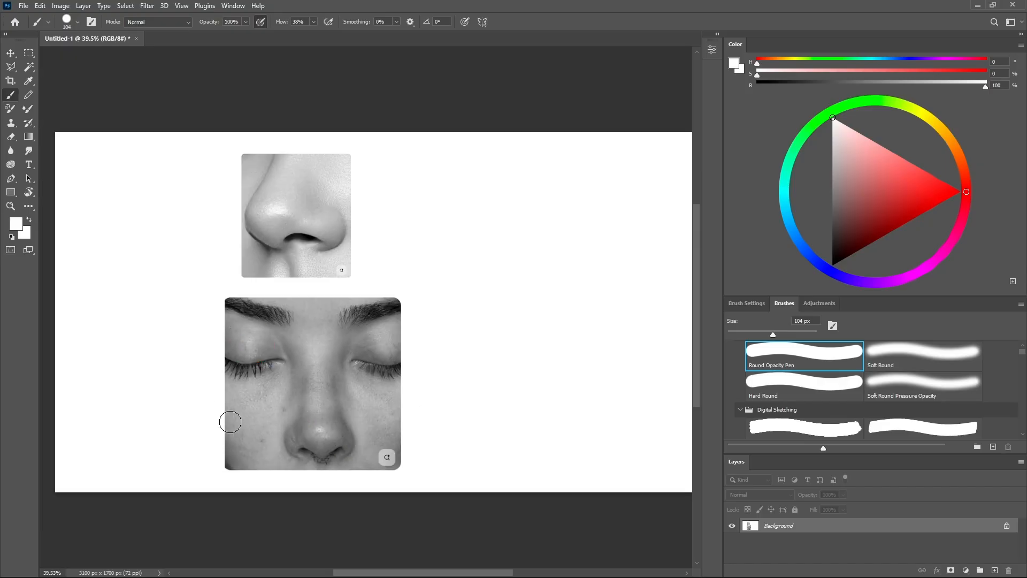
pyautogui.press('z')
pyautogui.moveTo(280, 364)
pyautogui.mouseDown()
pyautogui.moveTo(293, 359)
pyautogui.moveTo(219, 389)
pyautogui.mouseUp()
pyautogui.press('b')
pyautogui.moveTo(353, 390); pyautogui.dragTo(376, 390)
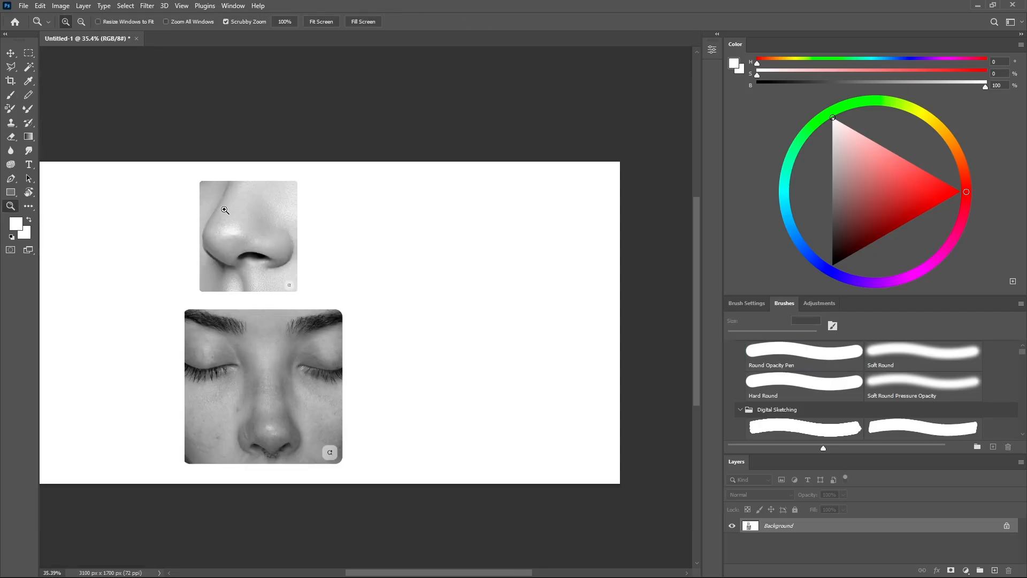
# Circle the rounded tip of the upper nose reference in red at about 17 px and undo the circle.
pyautogui.moveTo(216, 211); pyautogui.dragTo(267, 216)
pyautogui.moveTo(887, 198); pyautogui.dragTo(1001, 200)
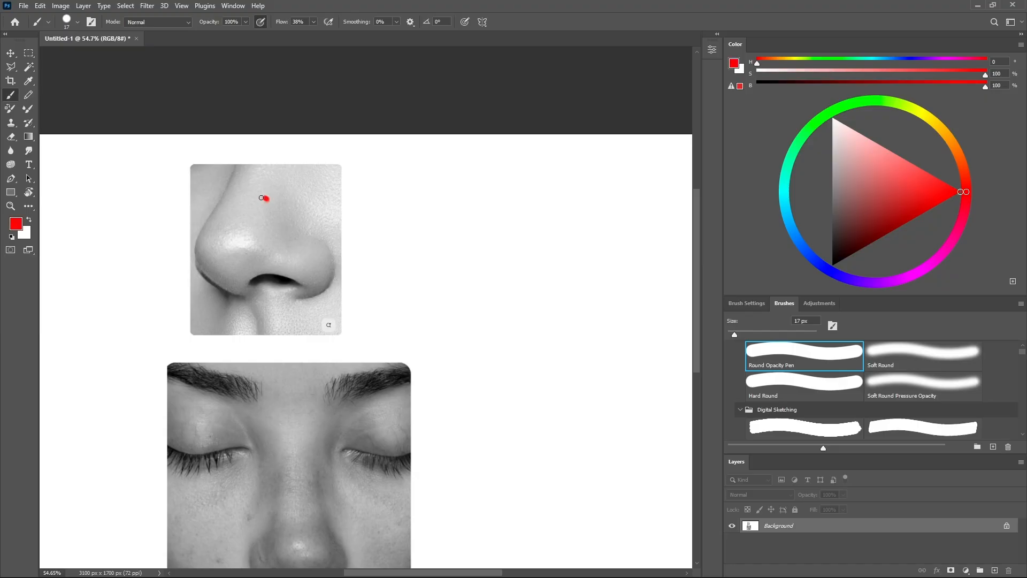
pyautogui.moveTo(262, 198)
pyautogui.mouseDown()
pyautogui.moveTo(219, 272)
pyautogui.moveTo(279, 200)
pyautogui.mouseUp()
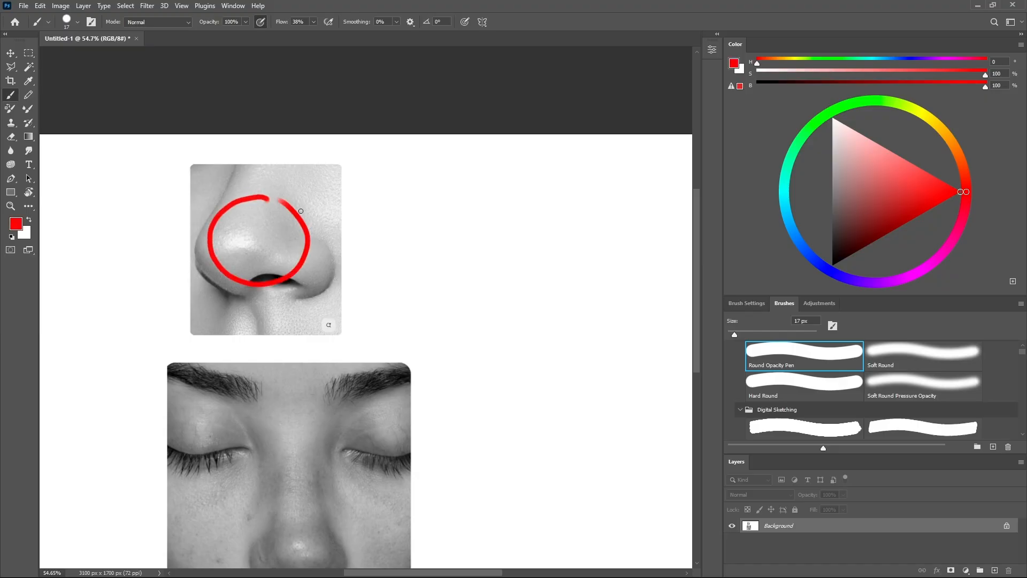
pyautogui.hotkey('ctrl', 'z')
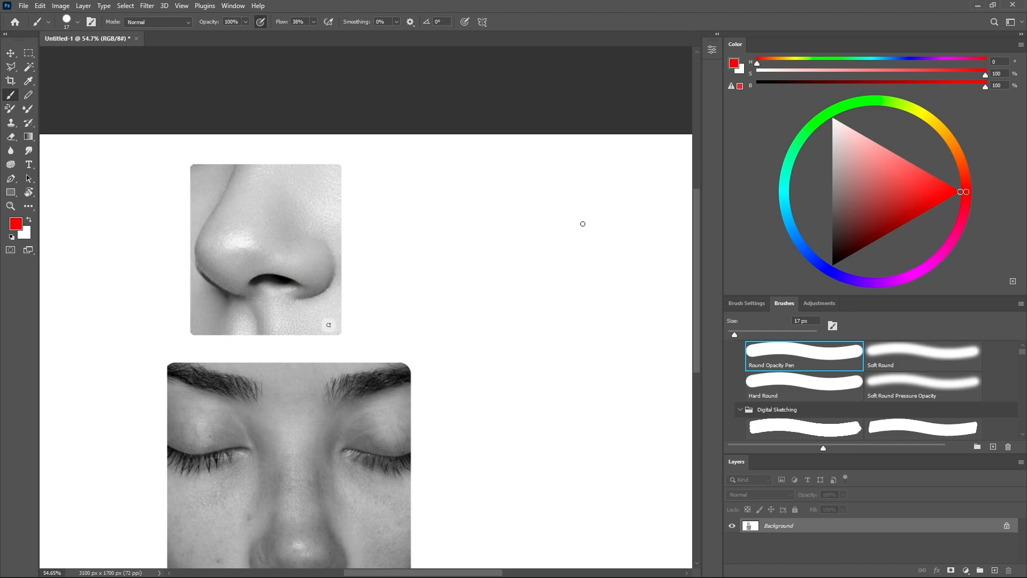
# Paint a large round grey disc beside the upper nose reference with a dark grey brush at about 324 px.
pyautogui.moveTo(847, 223); pyautogui.dragTo(811, 219)
pyautogui.moveTo(428, 235)
pyautogui.mouseDown()
pyautogui.moveTo(456, 231)
pyautogui.moveTo(443, 244)
pyautogui.mouseUp()
pyautogui.hotkey('ctrl', 'z')
pyautogui.hotkey('ctrl', 'z')
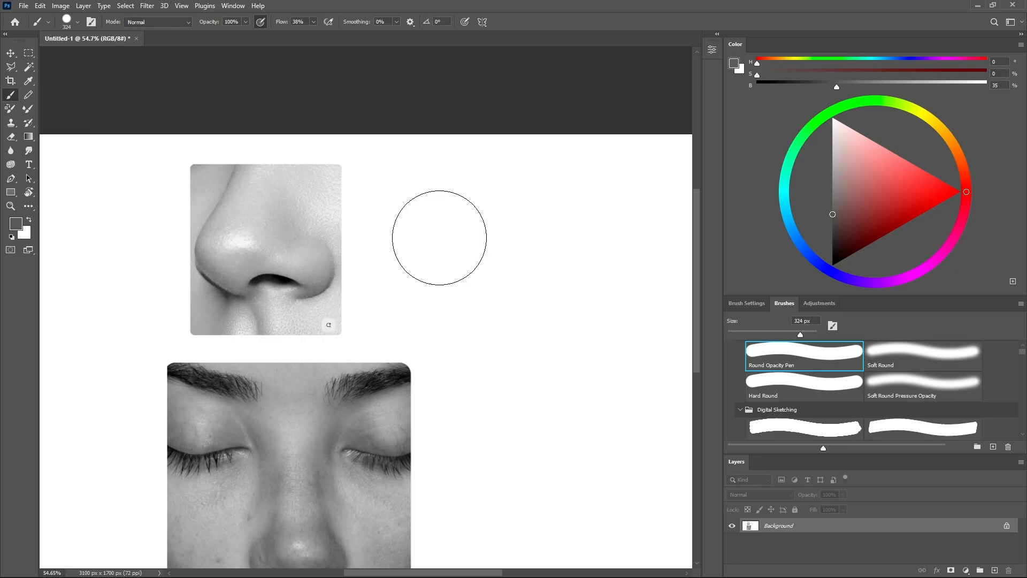
pyautogui.hotkey('ctrl', 'shift', 'z')
pyautogui.keyDown('alt'); pyautogui.click(436, 237); pyautogui.keyUp('alt')
pyautogui.moveTo(431, 231)
pyautogui.mouseDown()
pyautogui.moveTo(446, 235)
pyautogui.moveTo(408, 248)
pyautogui.moveTo(446, 259)
pyautogui.moveTo(426, 266)
pyautogui.mouseUp()
pyautogui.moveTo(471, 234)
pyautogui.mouseDown()
pyautogui.moveTo(488, 234)
pyautogui.moveTo(437, 231)
pyautogui.mouseUp()
# Layer a lighter circle over the disc's upper middle with white at about 166 px, undoing the unwanted last strokes.
pyautogui.keyDown('alt'); pyautogui.click(520, 228); pyautogui.keyUp('alt')
pyautogui.moveTo(430, 227); pyautogui.dragTo(434, 231)
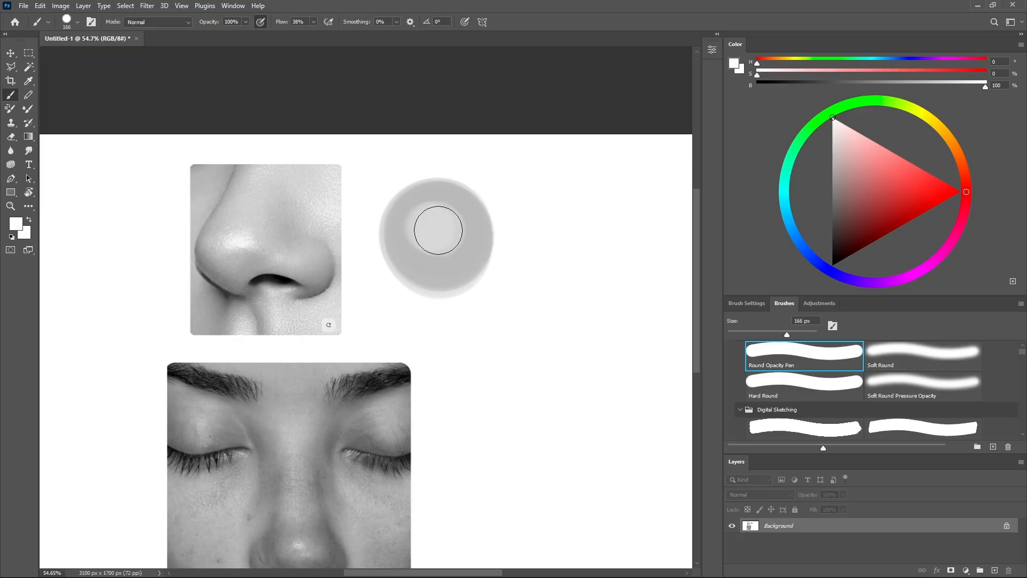
pyautogui.moveTo(230, 228); pyautogui.dragTo(214, 240)
pyautogui.moveTo(435, 230)
pyautogui.mouseDown()
pyautogui.moveTo(446, 232)
pyautogui.moveTo(425, 237)
pyautogui.moveTo(446, 232)
pyautogui.moveTo(429, 223)
pyautogui.moveTo(476, 225)
pyautogui.moveTo(441, 232)
pyautogui.moveTo(449, 222)
pyautogui.moveTo(419, 255)
pyautogui.moveTo(400, 256)
pyautogui.mouseUp()
pyautogui.keyDown('alt'); pyautogui.click(445, 230); pyautogui.keyUp('alt')
pyautogui.keyDown('alt'); pyautogui.click(404, 224); pyautogui.keyUp('alt')
pyautogui.hotkey('ctrl', 'z')
pyautogui.hotkey('ctrl', 'z')
# Extend the disc's lower-left edge with sampled mid-grey brush strokes at about 44 px, undoing the first two attempts.
pyautogui.keyDown('alt'); pyautogui.click(409, 262); pyautogui.keyUp('alt')
pyautogui.moveTo(392, 238); pyautogui.dragTo(420, 280)
pyautogui.hotkey('ctrl', 'z')
pyautogui.moveTo(386, 221)
pyautogui.mouseDown()
pyautogui.moveTo(383, 250)
pyautogui.moveTo(422, 300)
pyautogui.moveTo(435, 293)
pyautogui.mouseUp()
pyautogui.hotkey('ctrl', 'z')
pyautogui.moveTo(395, 238); pyautogui.dragTo(446, 293)
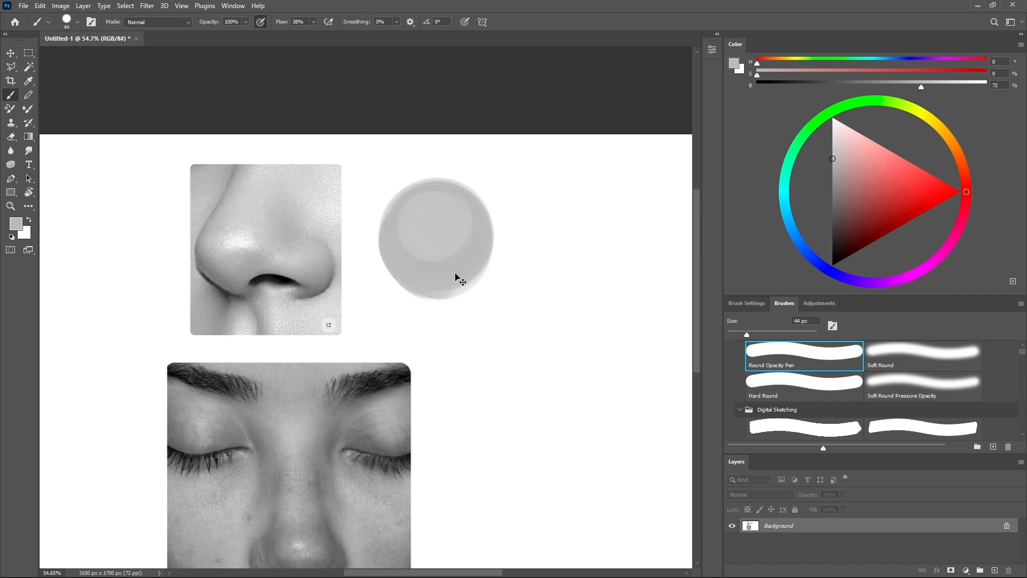
# Trim the disc's lower-left edge with white and soften the inner light circle's lower border with sampled grey.
pyautogui.keyDown('alt'); pyautogui.click(364, 250); pyautogui.keyUp('alt')
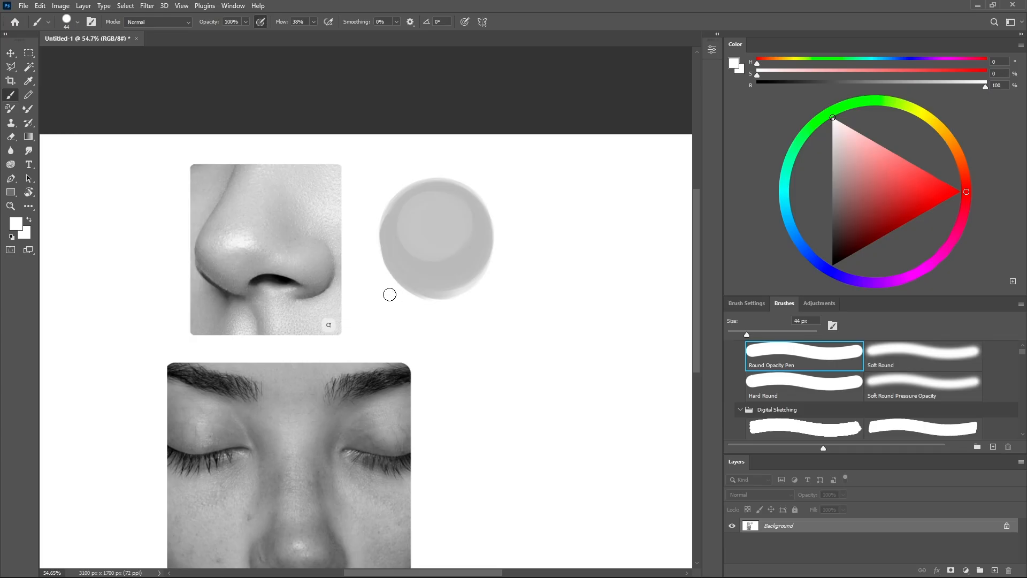
pyautogui.keyDown('alt'); pyautogui.click(471, 273); pyautogui.keyUp('alt')
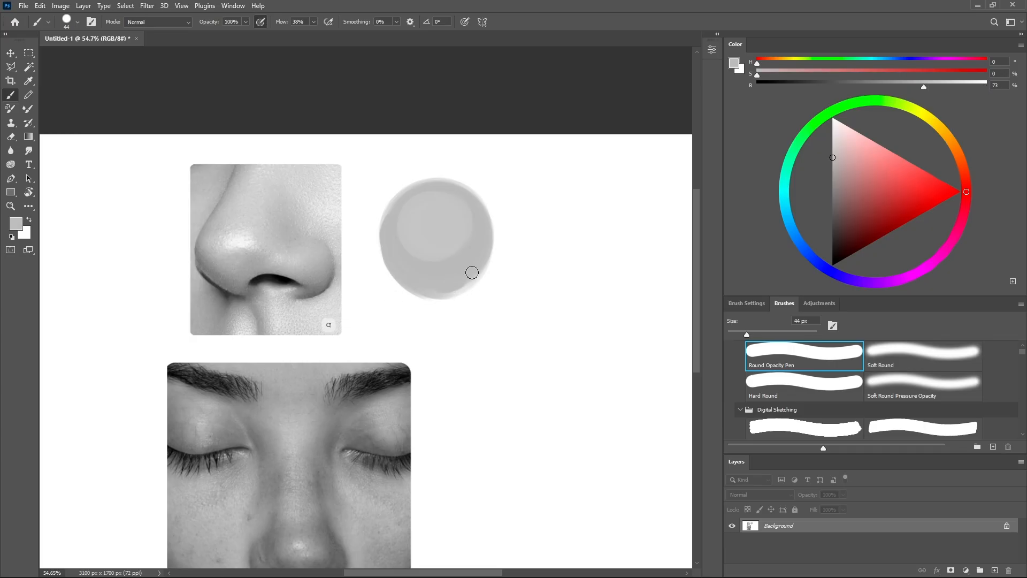
pyautogui.moveTo(451, 258); pyautogui.dragTo(461, 259)
pyautogui.keyDown('alt'); pyautogui.click(436, 248); pyautogui.keyUp('alt')
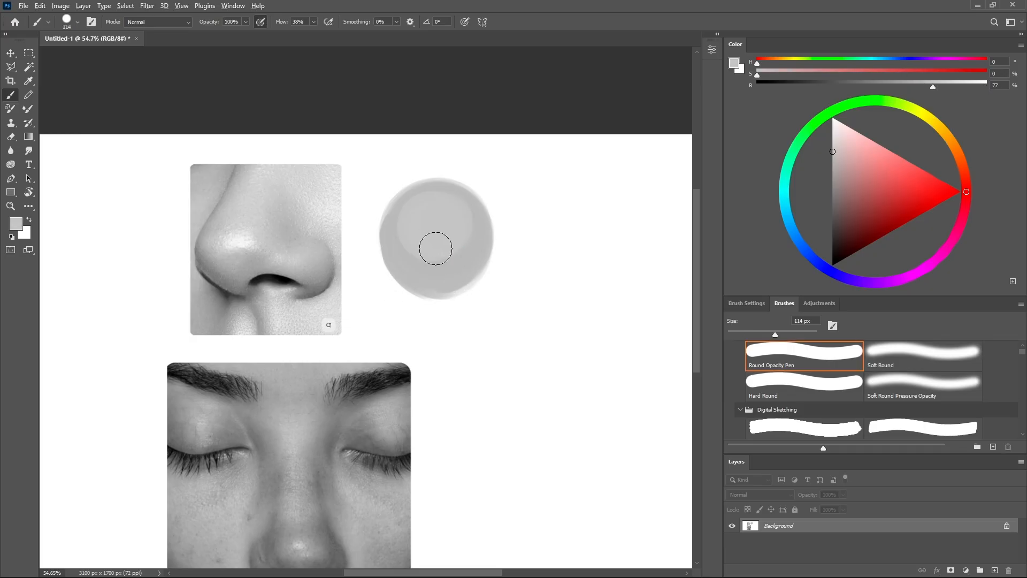
# Paint a lighter patch inside the disc with white at about 109 px and soften its surroundings with sampled grey at about 83 px.
pyautogui.keyDown('alt'); pyautogui.click(553, 208); pyautogui.keyUp('alt')
pyautogui.moveTo(425, 215)
pyautogui.mouseDown()
pyautogui.moveTo(440, 222)
pyautogui.moveTo(423, 234)
pyautogui.mouseUp()
pyautogui.keyDown('alt'); pyautogui.click(427, 230); pyautogui.keyUp('alt')
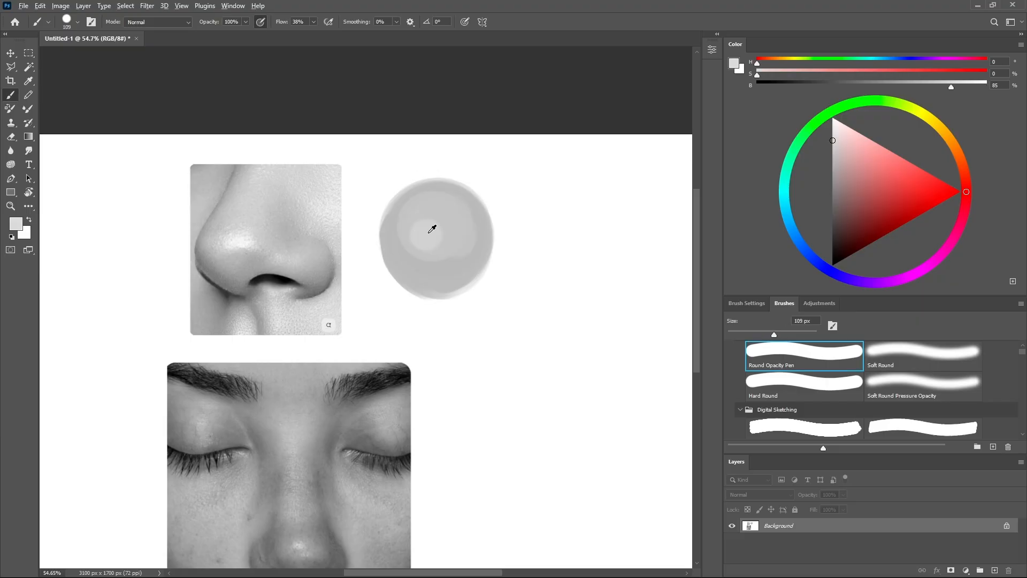
pyautogui.keyDown('alt'); pyautogui.click(427, 233); pyautogui.keyUp('alt')
pyautogui.keyDown('alt'); pyautogui.click(551, 233); pyautogui.keyUp('alt')
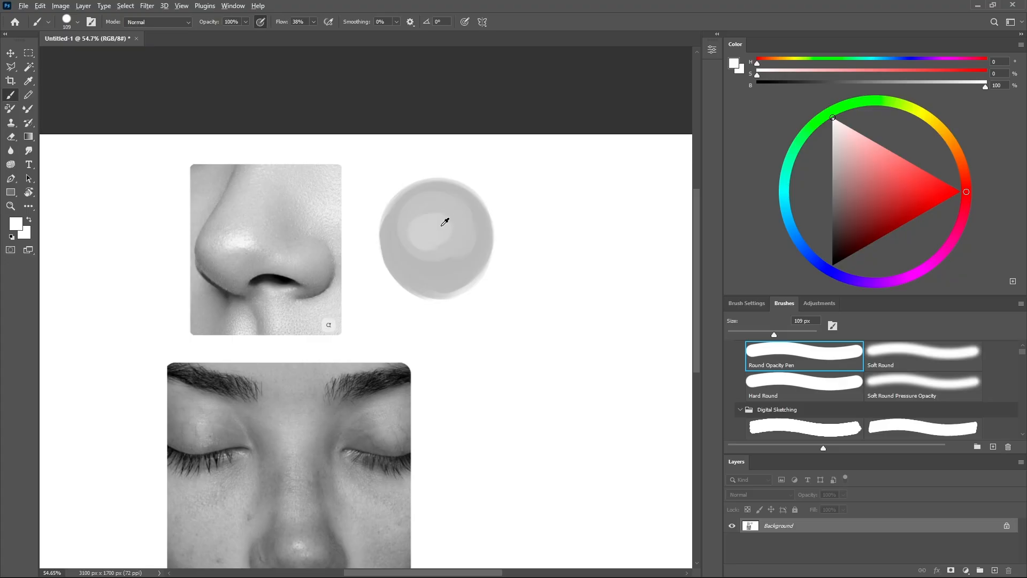
pyautogui.keyDown('alt'); pyautogui.click(445, 221); pyautogui.keyUp('alt')
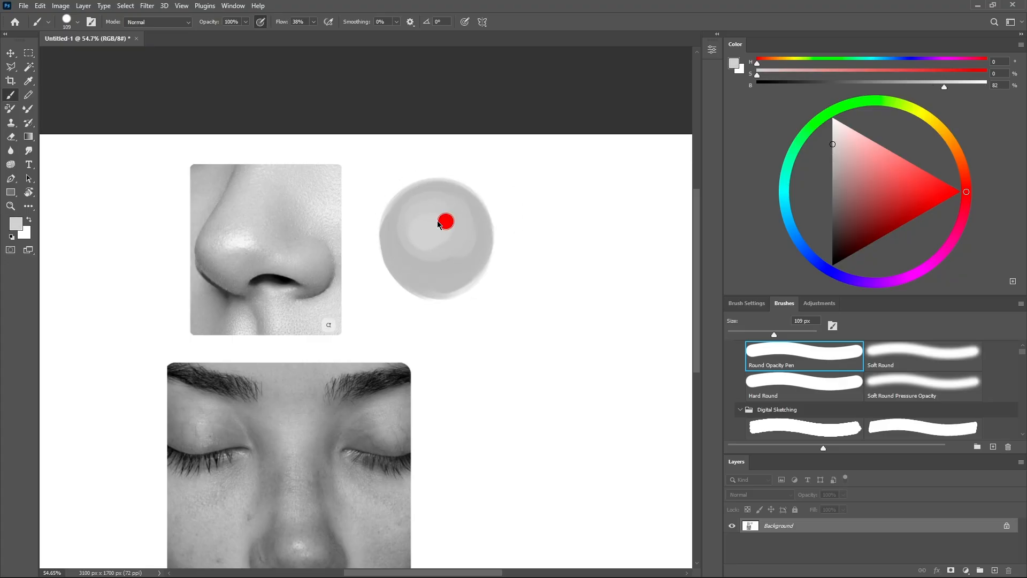
pyautogui.keyDown('alt'); pyautogui.click(448, 251); pyautogui.keyUp('alt')
pyautogui.moveTo(422, 258); pyautogui.dragTo(449, 222)
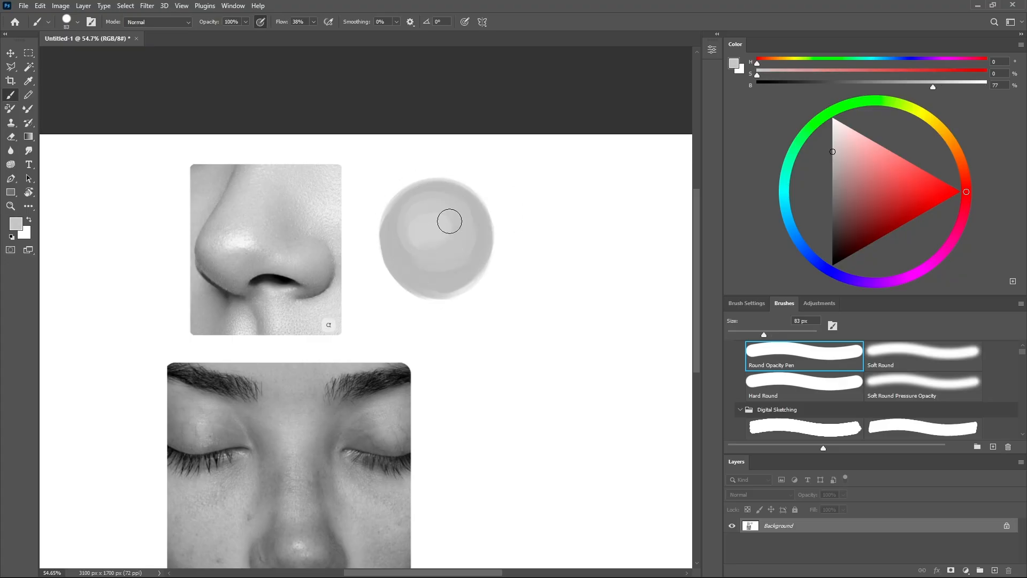
# Build up a highlight on the ball with near-white at about 92 px and blend its lower edge with the Mixer Brush.
pyautogui.keyDown('alt'); pyautogui.click(502, 224); pyautogui.keyUp('alt')
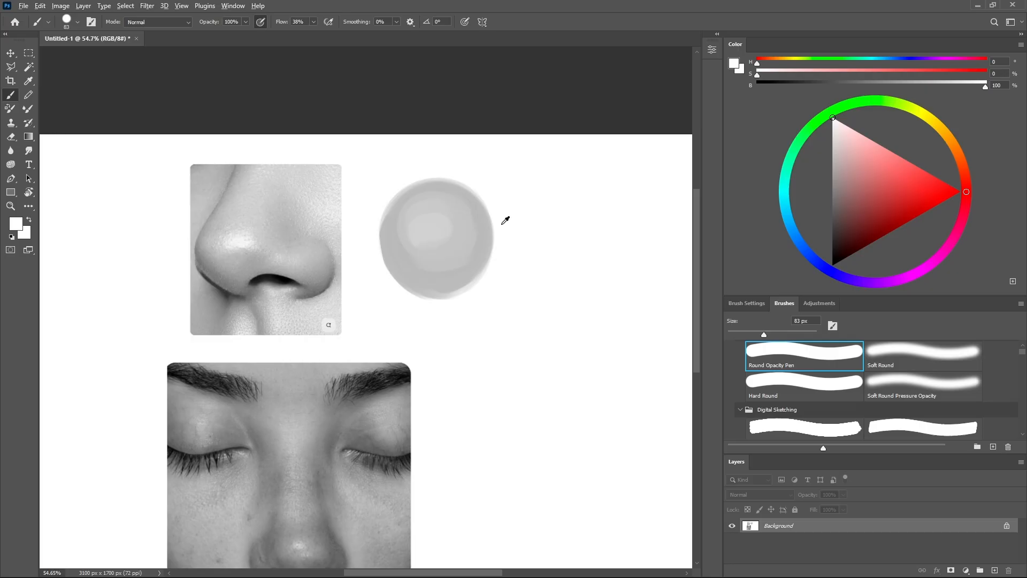
pyautogui.keyDown('alt'); pyautogui.click(430, 234); pyautogui.keyUp('alt')
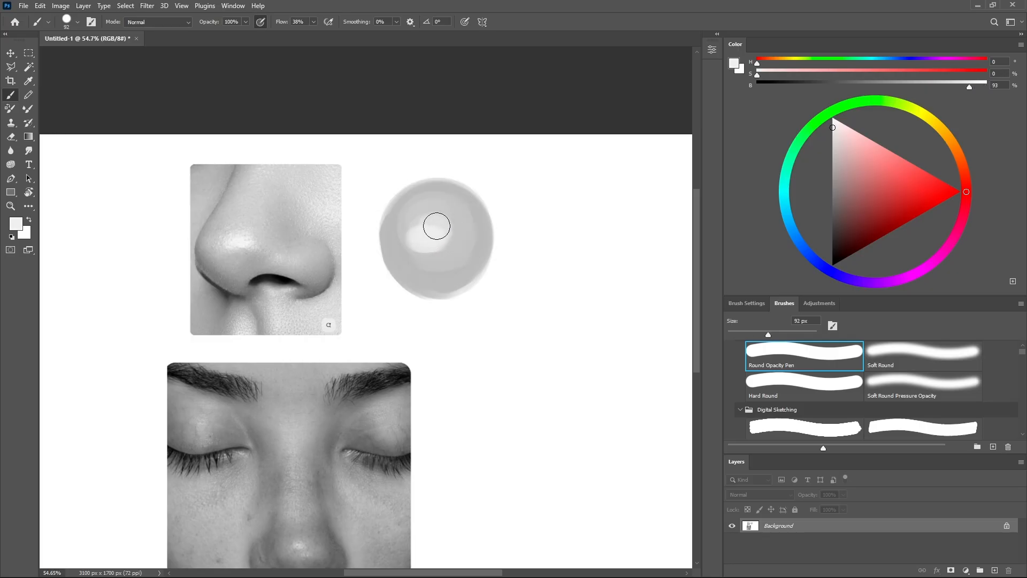
pyautogui.keyDown('alt'); pyautogui.click(428, 237); pyautogui.keyUp('alt')
pyautogui.hotkey('shift', 'b')
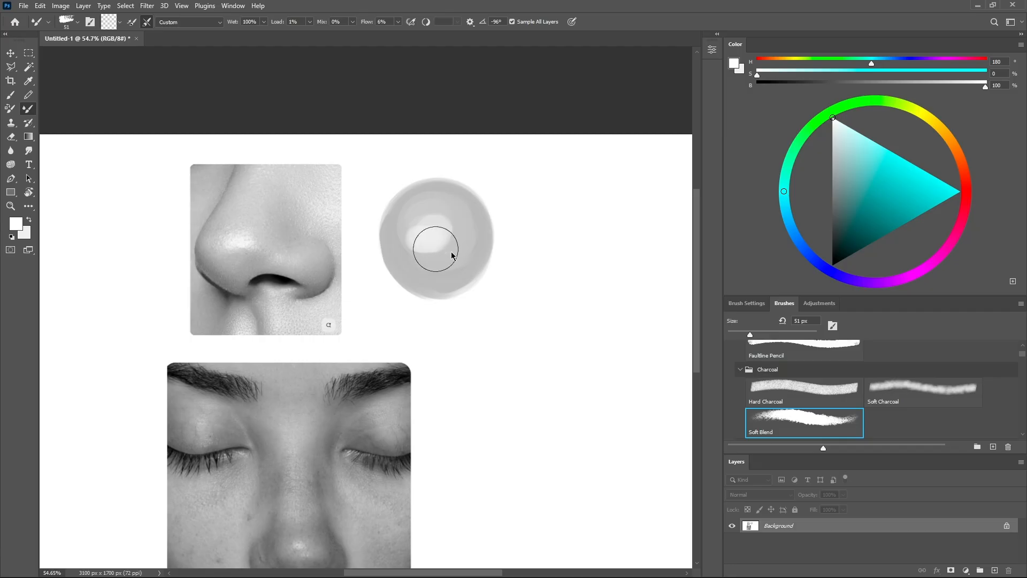
pyautogui.moveTo(430, 255); pyautogui.dragTo(424, 249)
pyautogui.hotkey('shift', 'b')
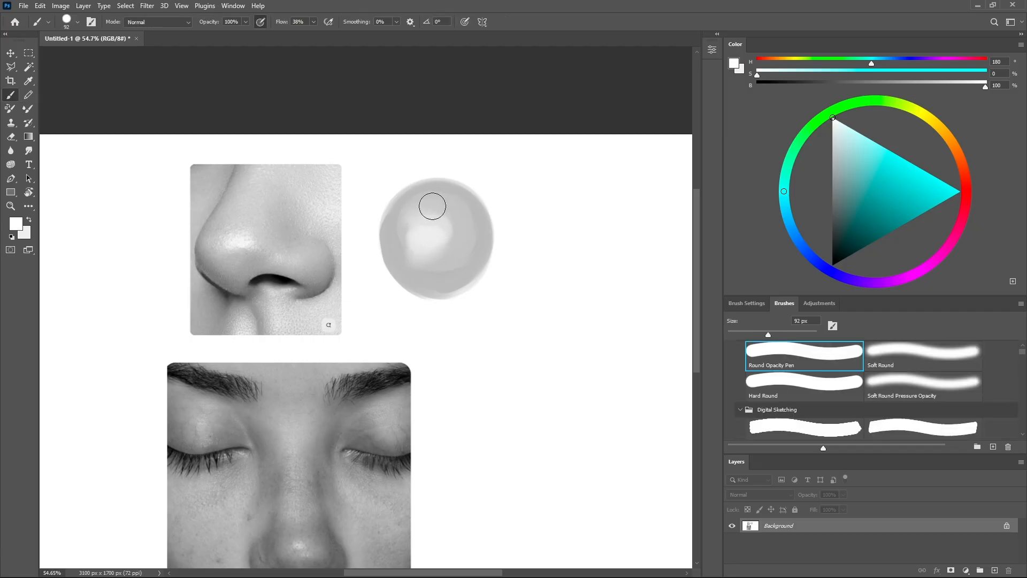
# Spread sampled light greys around the highlight and trim the ball's lower edge with white at about 92 px.
pyautogui.keyDown('alt'); pyautogui.click(444, 224); pyautogui.keyUp('alt')
pyautogui.keyDown('alt'); pyautogui.click(438, 222); pyautogui.keyUp('alt')
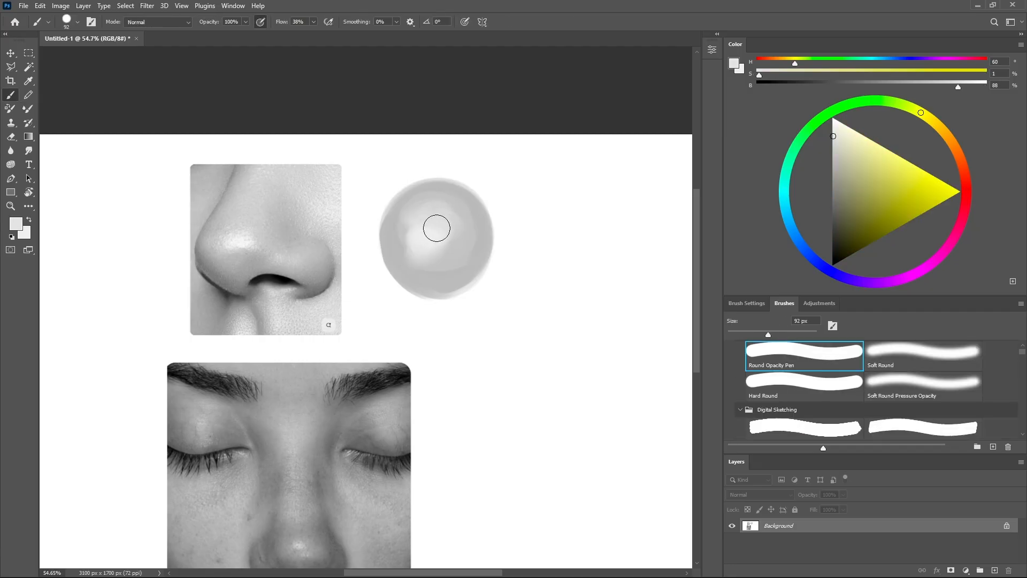
pyautogui.keyDown('alt'); pyautogui.click(416, 267); pyautogui.keyUp('alt')
pyautogui.keyDown('alt'); pyautogui.click(388, 289); pyautogui.keyUp('alt')
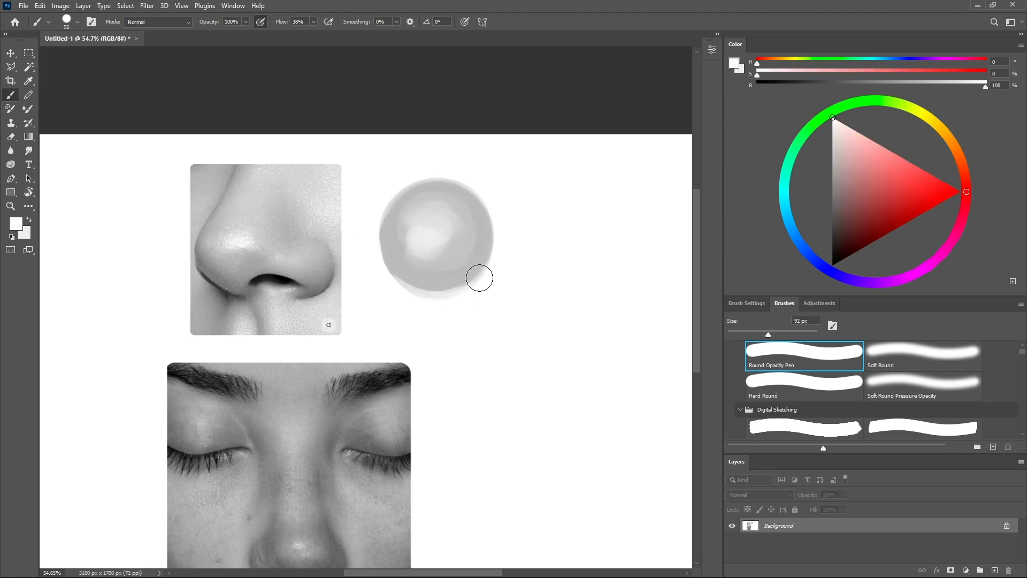
pyautogui.moveTo(402, 304); pyautogui.dragTo(482, 281)
# Paint a white core into the highlight at about 67 px and blend it using the Soft Blend Mixer Brush.
pyautogui.keyDown('alt'); pyautogui.moveTo(449, 240); pyautogui.dragTo(432, 245); pyautogui.keyUp('alt')
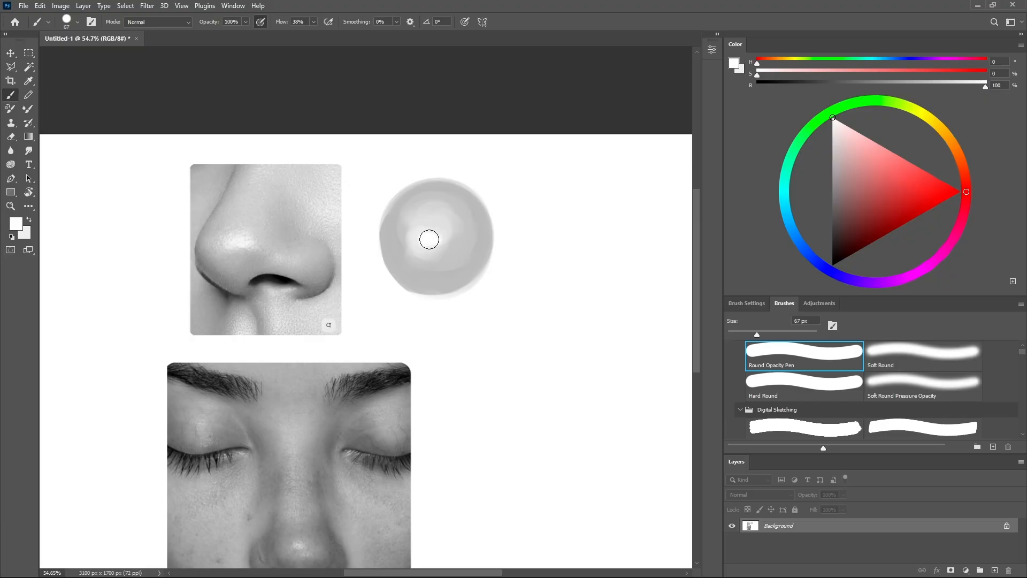
pyautogui.hotkey('shift', 'b')
pyautogui.keyDown('alt'); pyautogui.moveTo(432, 234); pyautogui.dragTo(428, 235); pyautogui.keyUp('alt')
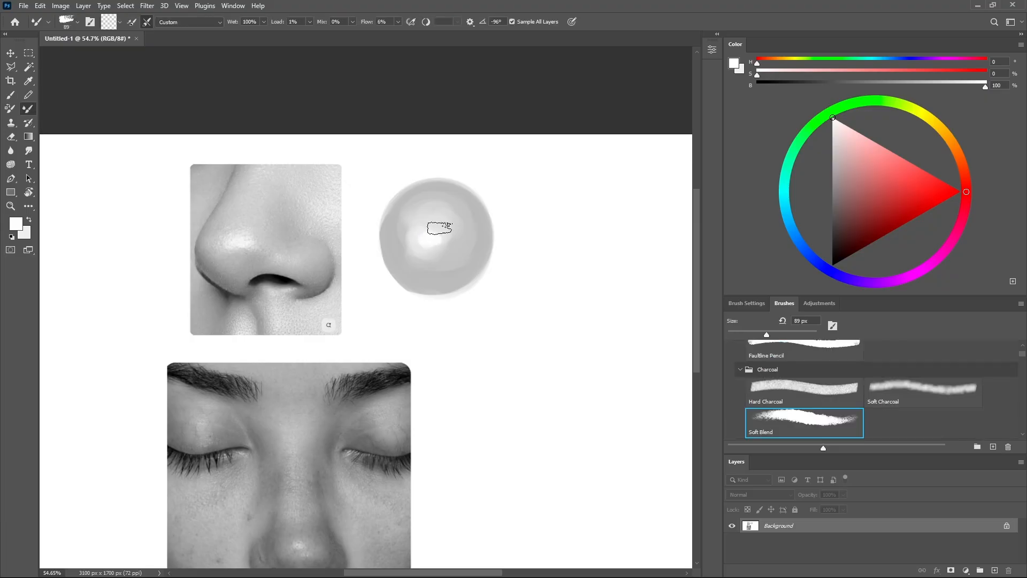
pyautogui.press('[')
pyautogui.press('[')
pyautogui.press('[')
pyautogui.hotkey('shift', 'b')
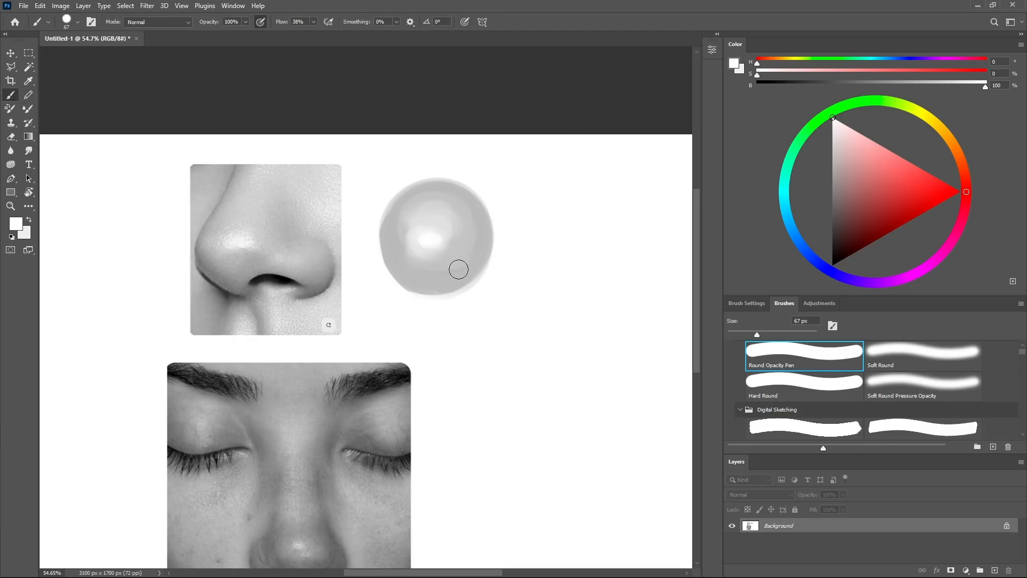
# Smooth the tonal borders around the ball's sides and lower half with sampled mid-greys at about 38 px.
pyautogui.keyDown('alt'); pyautogui.click(435, 276); pyautogui.keyUp('alt')
pyautogui.press('[')
pyautogui.press('[')
pyautogui.press('[')
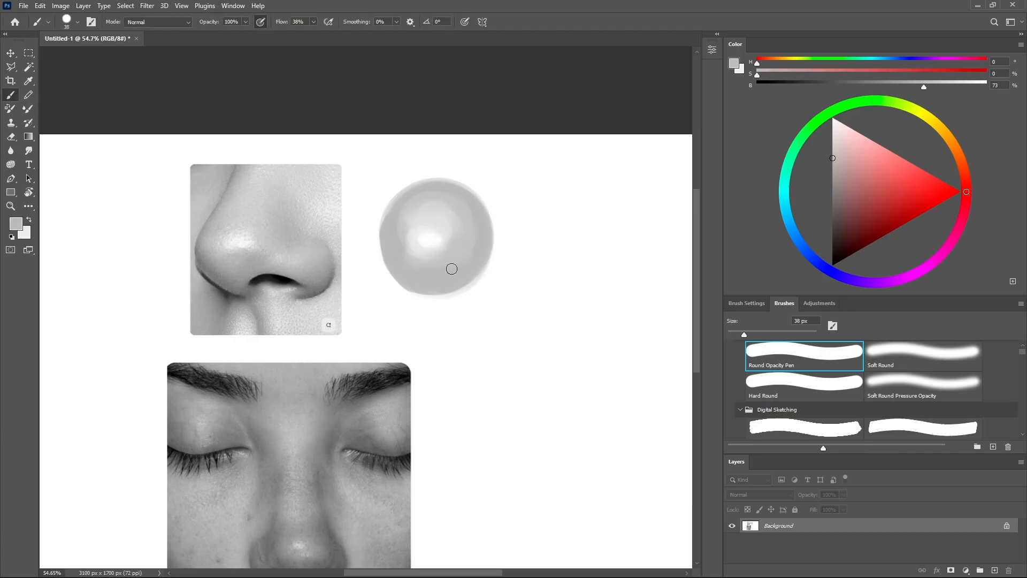
pyautogui.keyDown('alt'); pyautogui.click(479, 251); pyautogui.keyUp('alt')
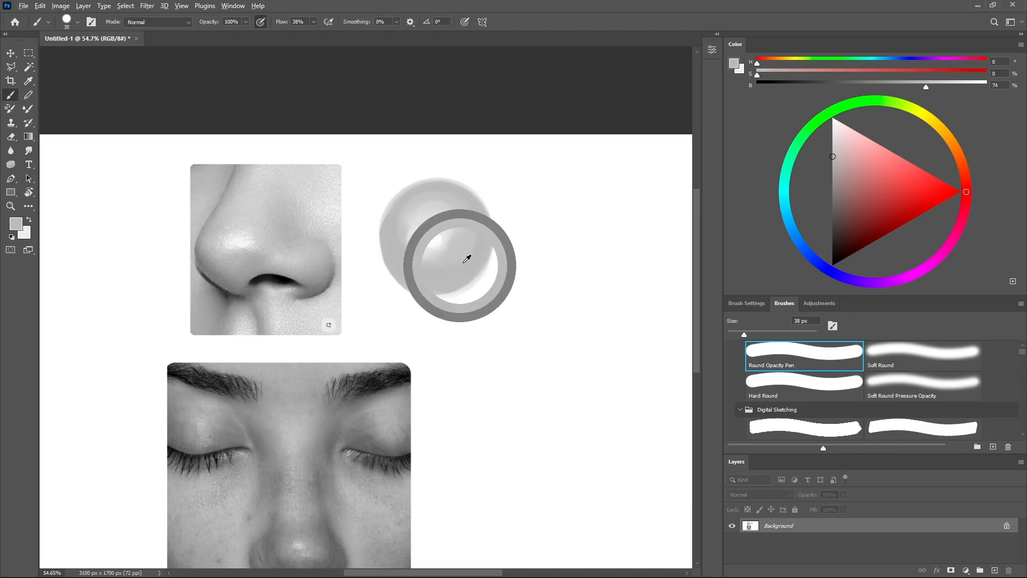
pyautogui.keyDown('alt'); pyautogui.click(407, 208); pyautogui.keyUp('alt')
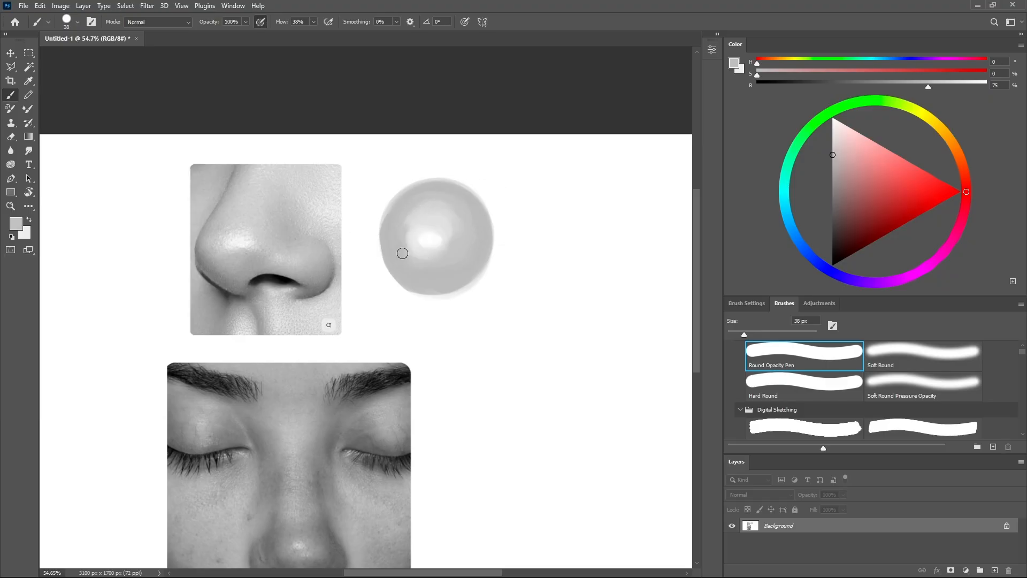
# Carry a light grey band from the highlight up to the ball's top edge at about 60 px.
pyautogui.press(']')
pyautogui.press(']')
pyautogui.keyDown('alt'); pyautogui.click(423, 209); pyautogui.keyUp('alt')
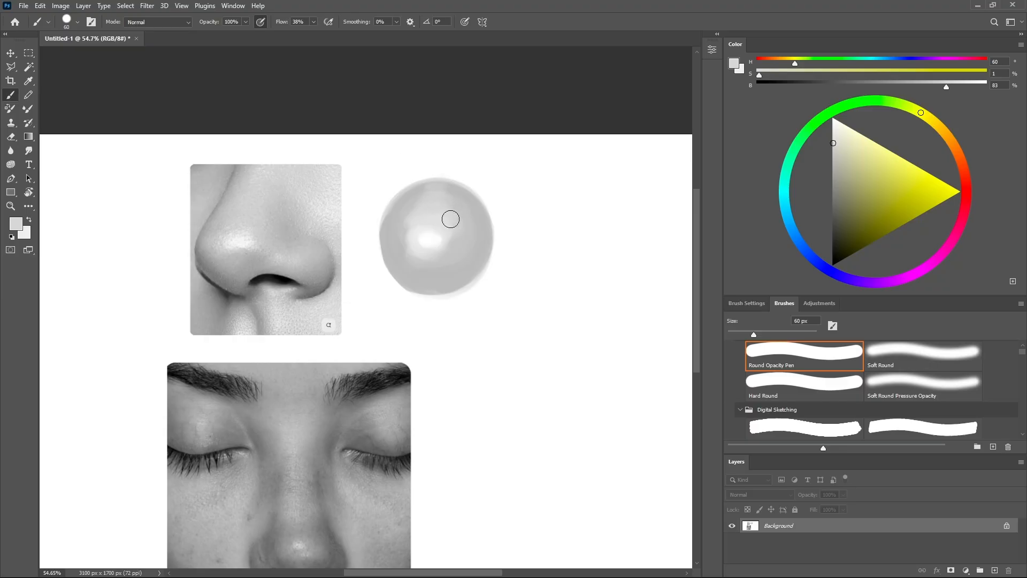
# Shade the ball beneath the highlight with a darker grey of 63% brightness at about 71 px.
pyautogui.keyDown('alt'); pyautogui.click(436, 263); pyautogui.keyUp('alt')
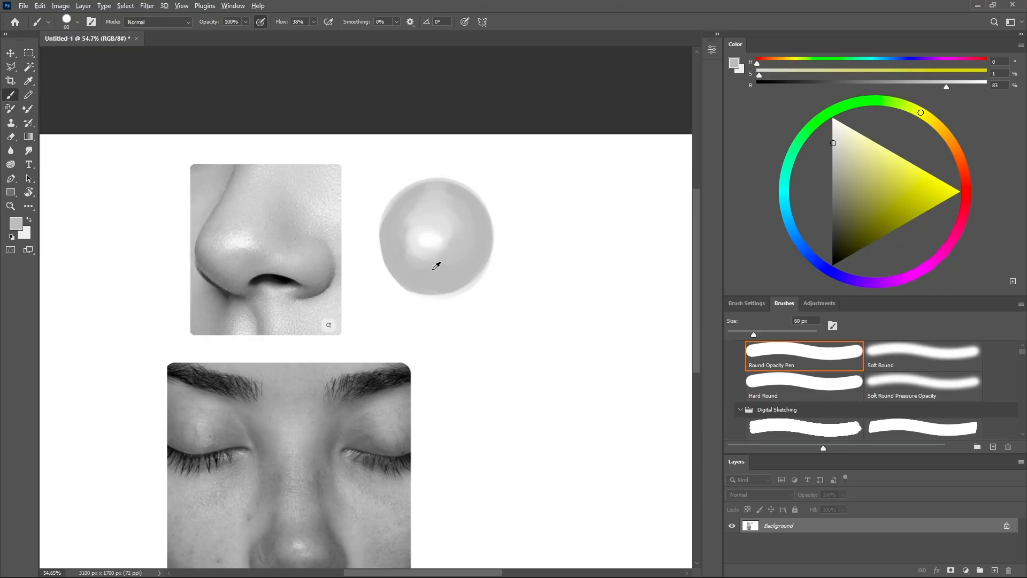
pyautogui.click(830, 171)
pyautogui.moveTo(444, 269)
pyautogui.mouseDown()
pyautogui.moveTo(409, 265)
pyautogui.moveTo(458, 269)
pyautogui.mouseUp()
pyautogui.keyDown('alt'); pyautogui.rightClick(435, 241); pyautogui.keyUp('alt')
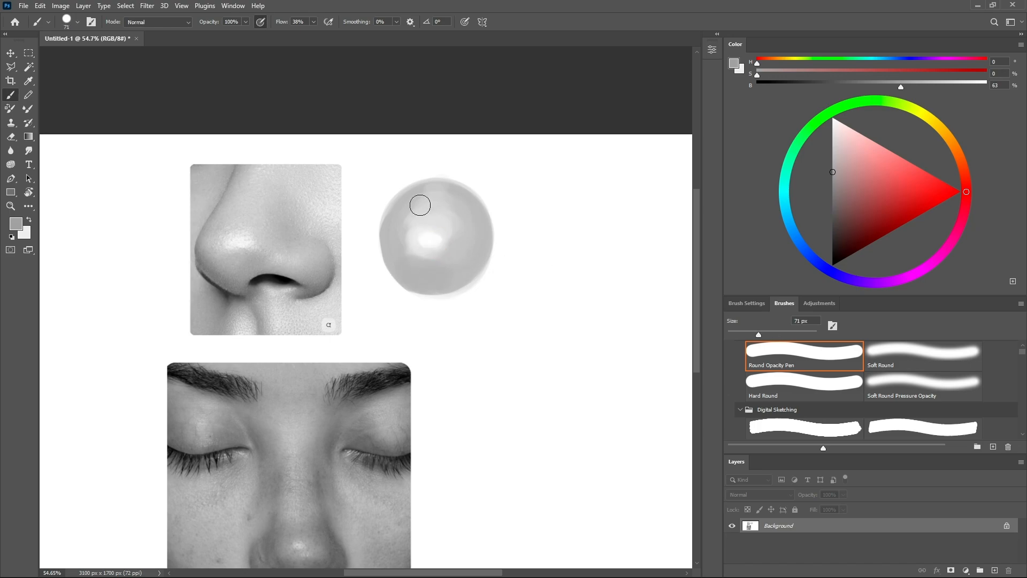
pyautogui.keyDown('alt'); pyautogui.rightClick(418, 262); pyautogui.keyUp('alt')
# Lighten the area beside and above the highlight with sampled light grey of 83% brightness at about 117 px.
pyautogui.keyDown('alt'); pyautogui.click(407, 230); pyautogui.keyUp('alt')
pyautogui.moveTo(407, 234); pyautogui.dragTo(408, 243)
pyautogui.keyDown('alt'); pyautogui.rightClick(412, 202); pyautogui.keyUp('alt')
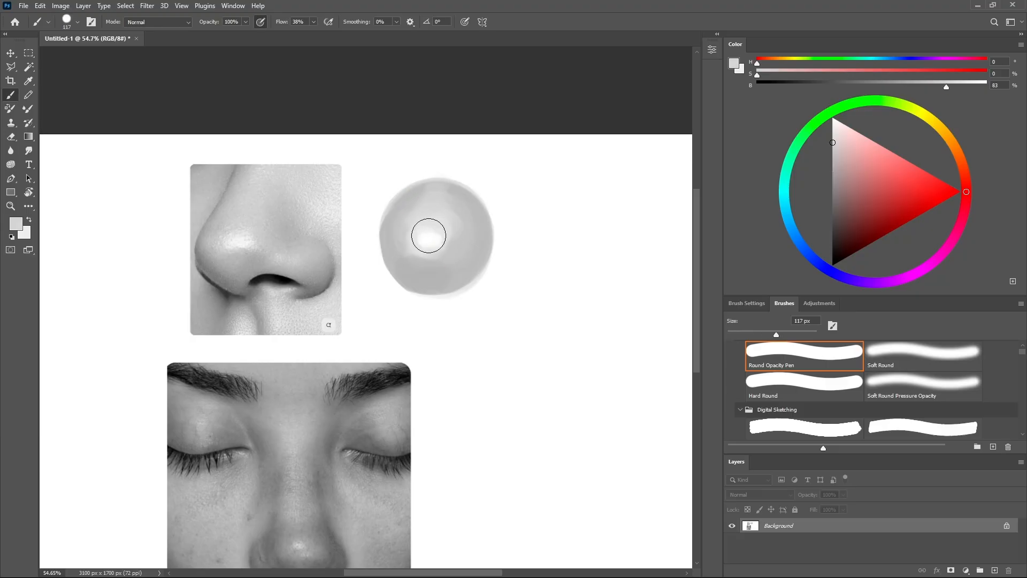
pyautogui.moveTo(417, 236); pyautogui.dragTo(421, 205)
pyautogui.keyDown('alt'); pyautogui.rightClick(460, 184); pyautogui.keyUp('alt')
# Smudge the light band upward beyond the ball's top edge with the Mixer Brush to suggest a nose bridge.
pyautogui.hotkey('shift', 'b')
pyautogui.keyDown('alt'); pyautogui.rightClick(444, 198); pyautogui.keyUp('alt')
pyautogui.moveTo(441, 210)
pyautogui.mouseDown()
pyautogui.moveTo(443, 177)
pyautogui.moveTo(433, 197)
pyautogui.mouseUp()
pyautogui.keyDown('alt'); pyautogui.rightClick(429, 207); pyautogui.keyUp('alt')
pyautogui.press('b')
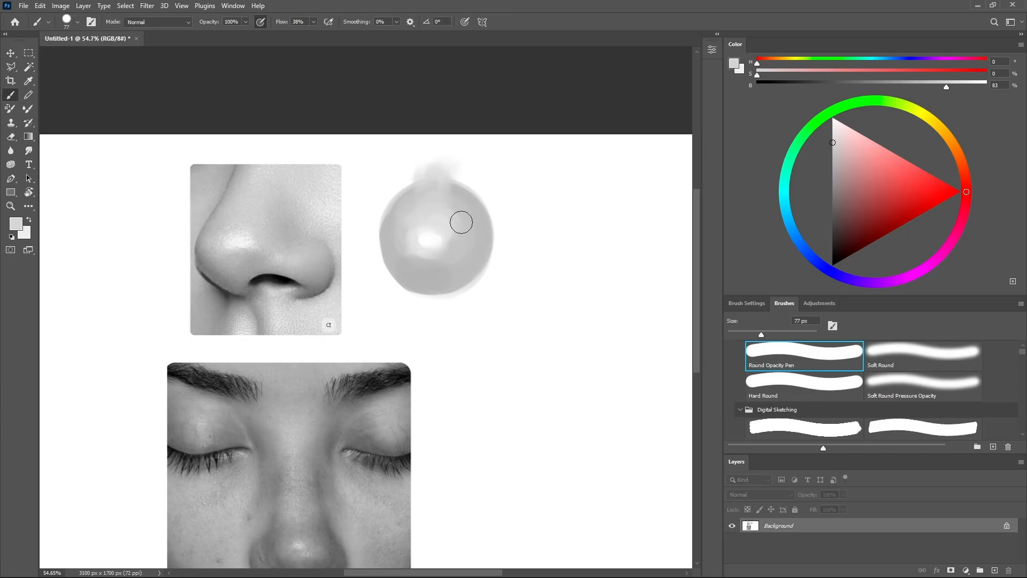
# Sharpen the highlight's centre with white at about 20 px and pick a sampled near-white at about 46 px.
pyautogui.keyDown('alt'); pyautogui.rightClick(461, 222); pyautogui.keyUp('alt')
pyautogui.keyDown('alt'); pyautogui.click(529, 220); pyautogui.keyUp('alt')
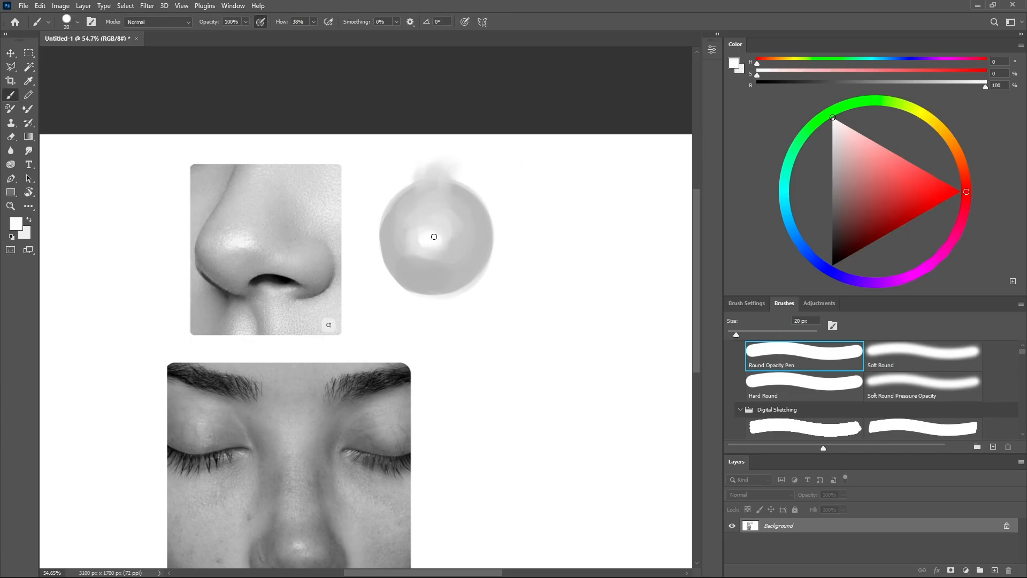
pyautogui.keyDown('alt'); pyautogui.click(430, 231); pyautogui.keyUp('alt')
pyautogui.keyDown('alt'); pyautogui.rightClick(459, 221); pyautogui.keyUp('alt')
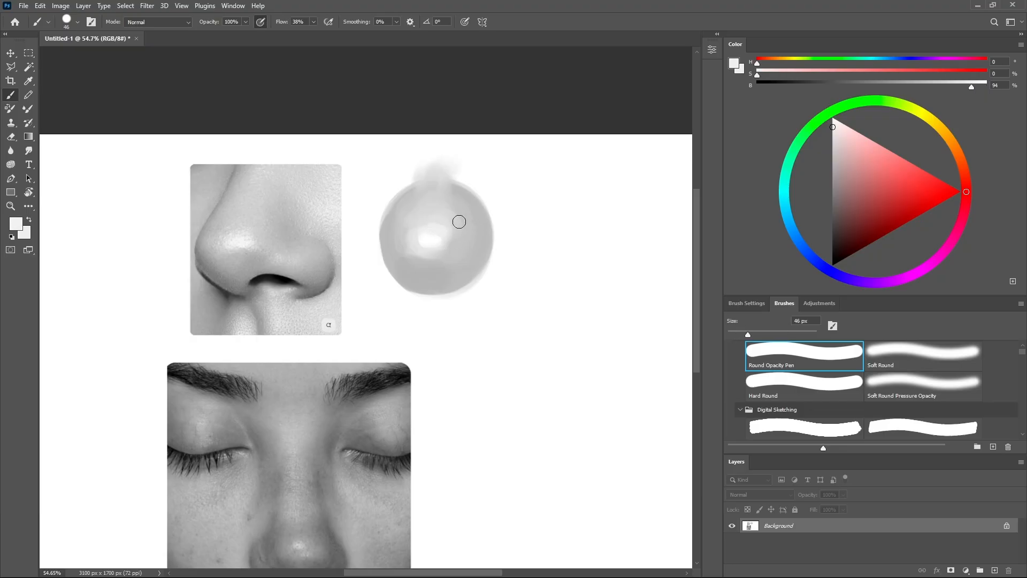
# Soften the highlight's lower-right surroundings with sampled light greys at about 49 px.
pyautogui.keyDown('alt'); pyautogui.click(443, 247); pyautogui.keyUp('alt')
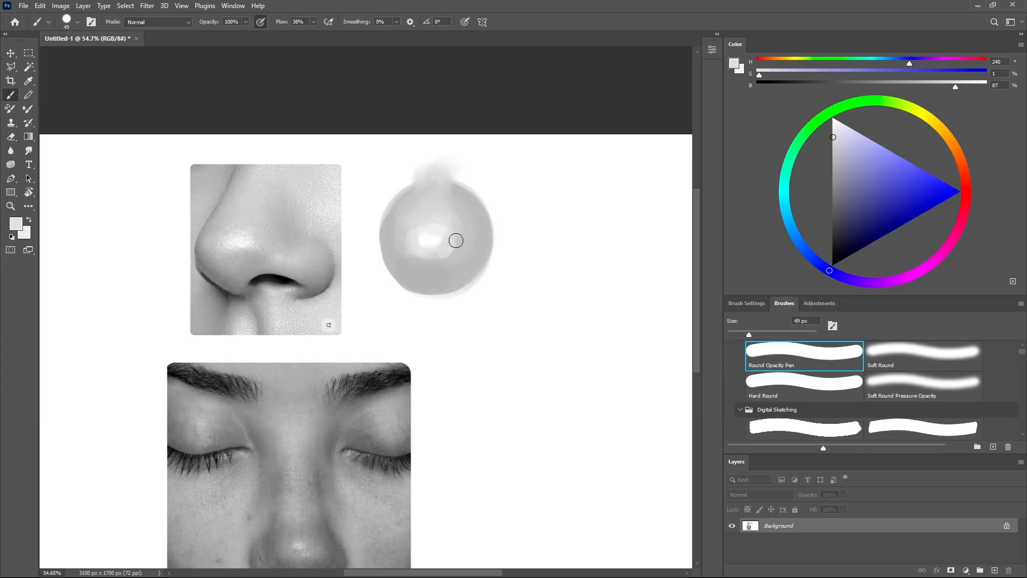
pyautogui.keyDown('alt'); pyautogui.click(438, 253); pyautogui.keyUp('alt')
pyautogui.moveTo(454, 254); pyautogui.dragTo(440, 254)
pyautogui.keyDown('alt'); pyautogui.click(445, 238); pyautogui.keyUp('alt')
pyautogui.keyDown('alt'); pyautogui.click(417, 250); pyautogui.keyUp('alt')
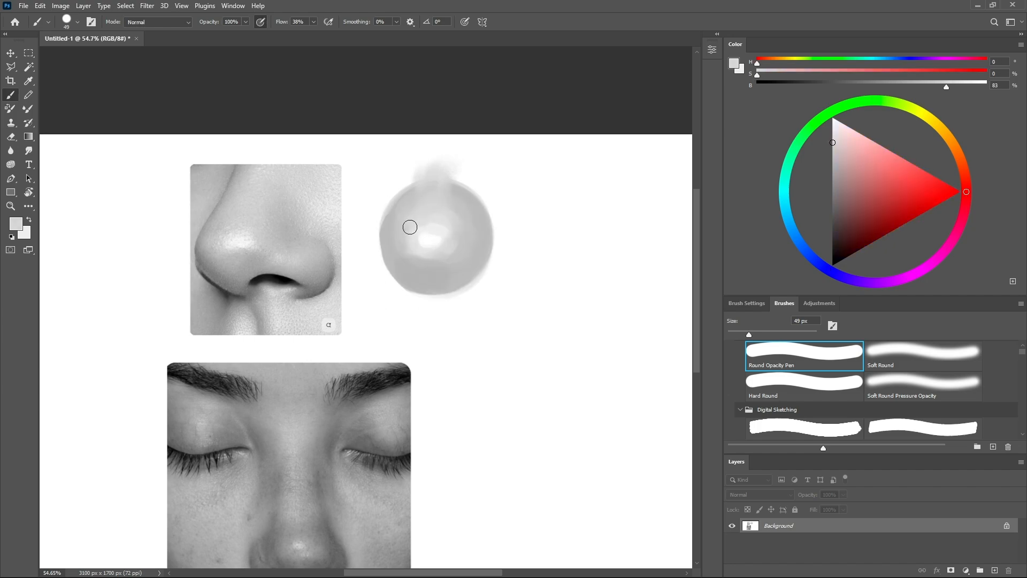
# Smooth the transition along the highlight's left and upper sides with sampled light greys at about 56 px.
pyautogui.press(']')
pyautogui.keyDown('alt'); pyautogui.click(407, 234); pyautogui.keyUp('alt')
pyautogui.keyDown('alt'); pyautogui.click(423, 234); pyautogui.keyUp('alt')
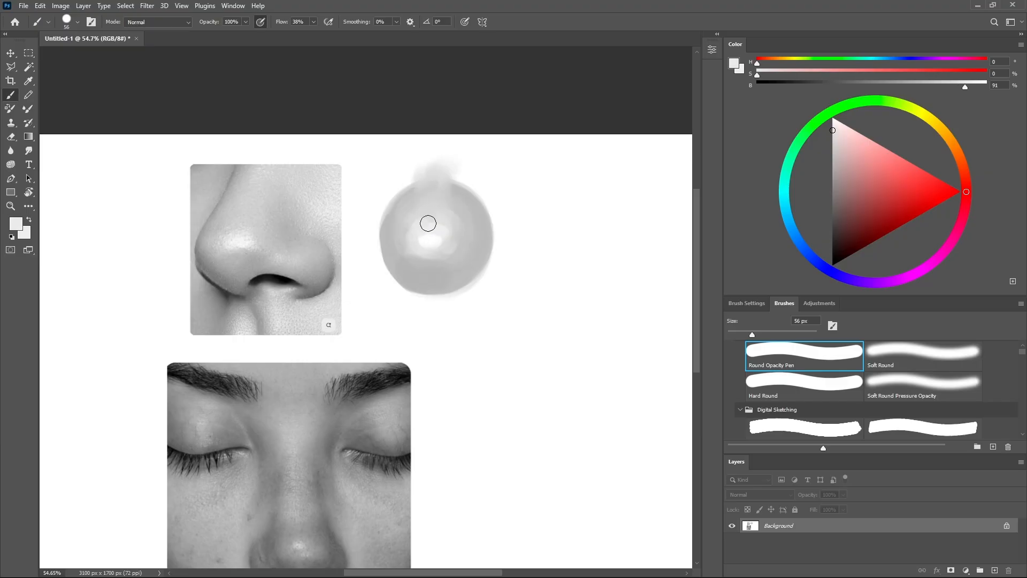
pyautogui.keyDown('alt'); pyautogui.click(409, 247); pyautogui.keyUp('alt')
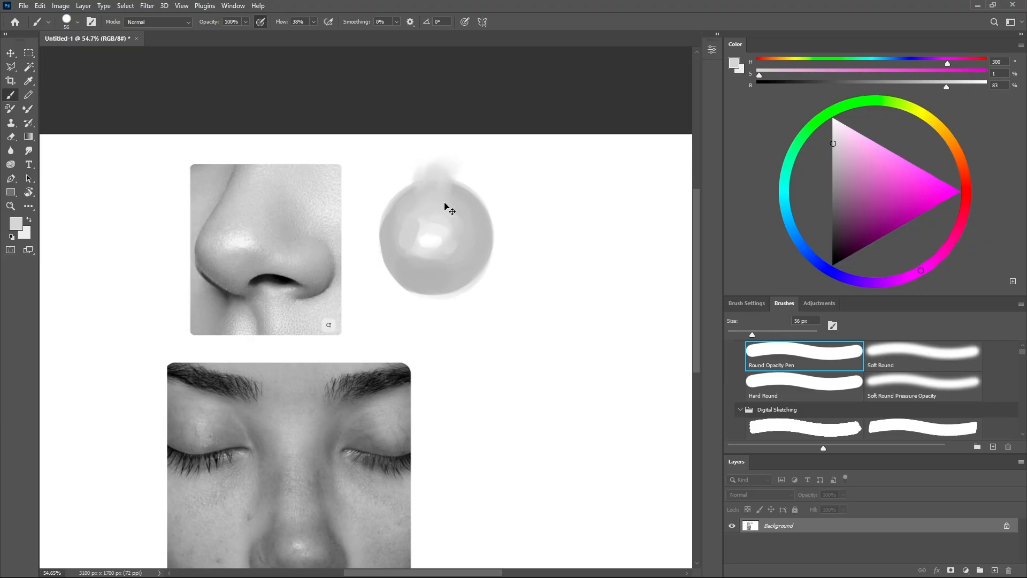
# Widen and brighten the glow above the ball's highlight with sampled light greys at about 59 to 69 px.
pyautogui.keyDown('alt'); pyautogui.click(417, 223); pyautogui.keyUp('alt')
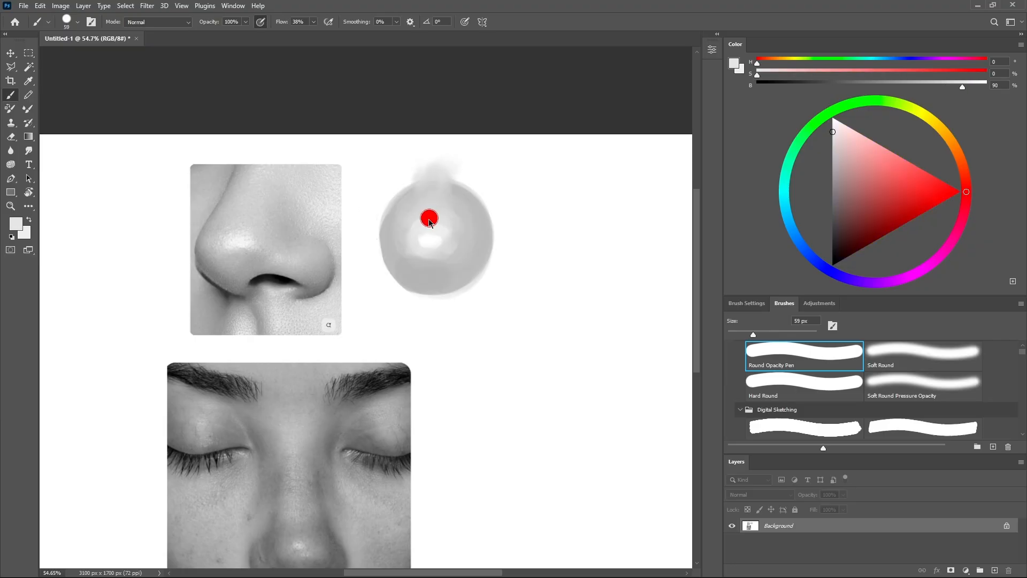
pyautogui.keyDown('alt'); pyautogui.click(424, 226); pyautogui.keyUp('alt')
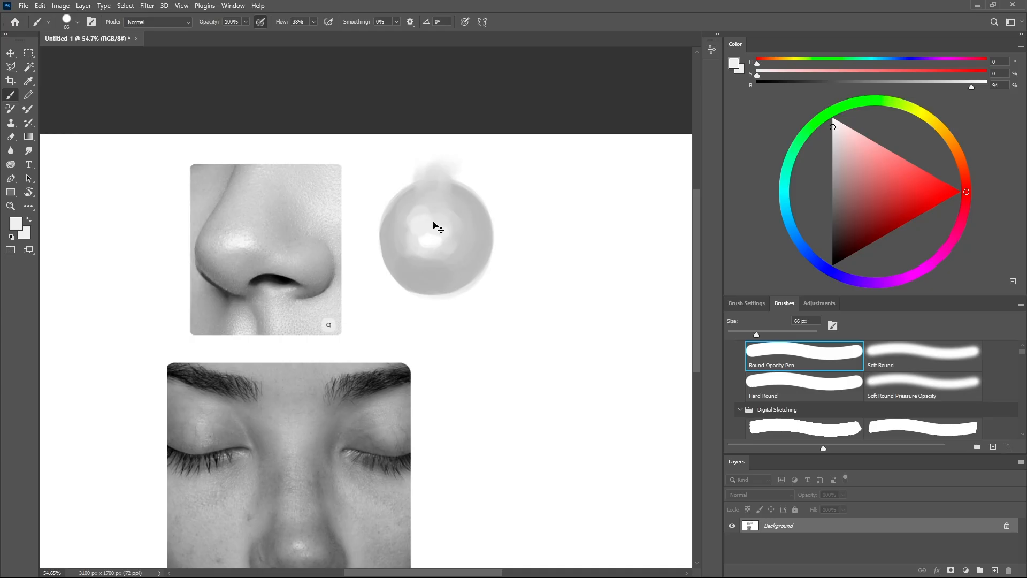
pyautogui.keyDown('alt'); pyautogui.click(429, 236); pyautogui.keyUp('alt')
pyautogui.moveTo(428, 234)
pyautogui.mouseDown()
pyautogui.moveTo(441, 234)
pyautogui.moveTo(442, 222)
pyautogui.mouseUp()
pyautogui.keyDown('alt'); pyautogui.click(431, 229); pyautogui.keyUp('alt')
pyautogui.keyDown('alt'); pyautogui.click(436, 212); pyautogui.keyUp('alt')
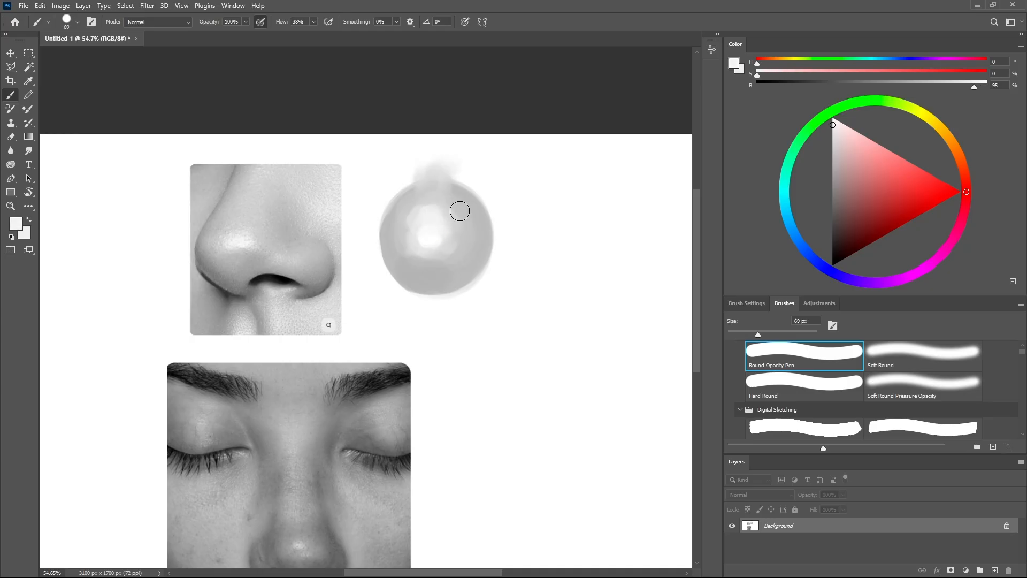
# Blend the ball's upper area and upper-left edge with the Mixer Brush at 135 px, and sample the canvas white.
pyautogui.hotkey('shift', 'b')
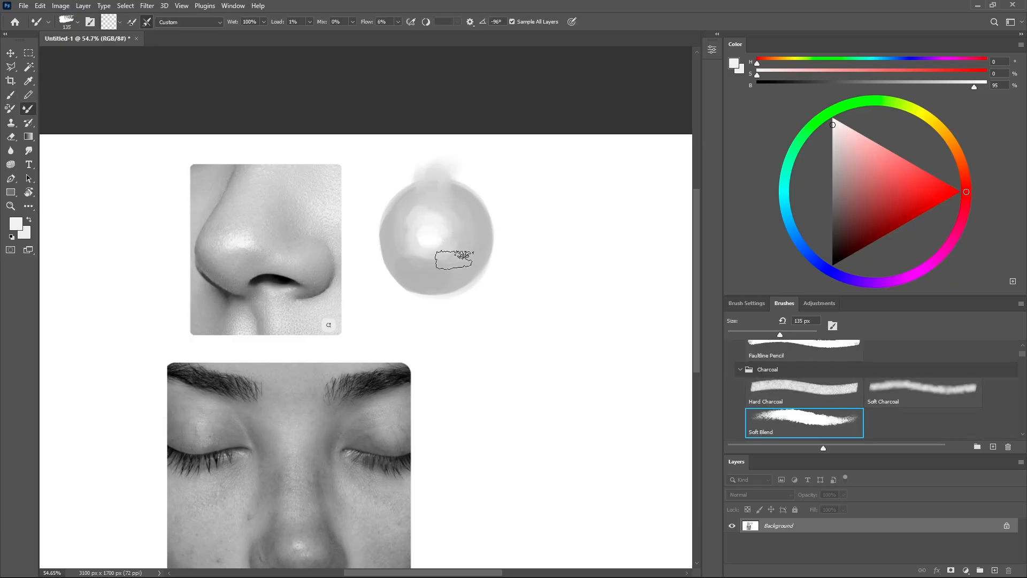
pyautogui.moveTo(451, 212)
pyautogui.mouseDown()
pyautogui.moveTo(462, 211)
pyautogui.moveTo(422, 216)
pyautogui.moveTo(428, 195)
pyautogui.mouseUp()
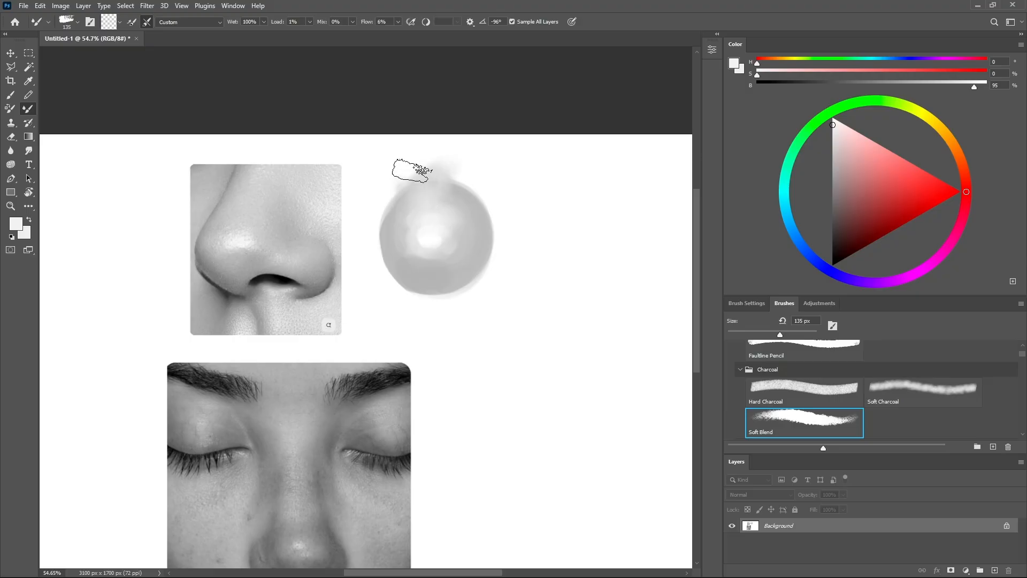
pyautogui.hotkey('shift', 'b')
pyautogui.keyDown('alt'); pyautogui.click(378, 275); pyautogui.keyUp('alt')
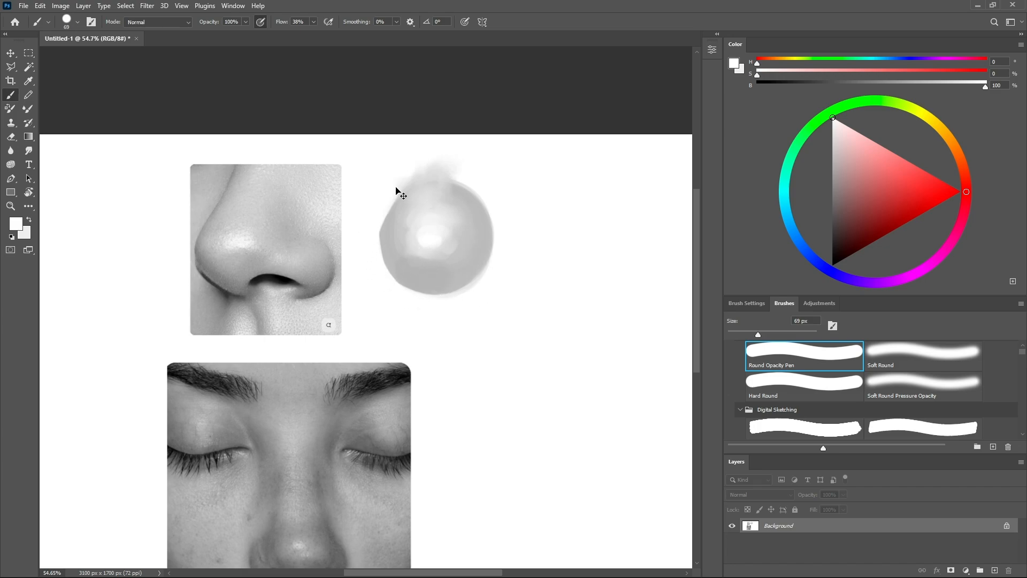
# Smudge the ball's upper-left and upper-right edges upward with the Mixer Brush at 170 px to form the nose bridge's sides.
pyautogui.hotkey('shift', 'b')
pyautogui.press(']')
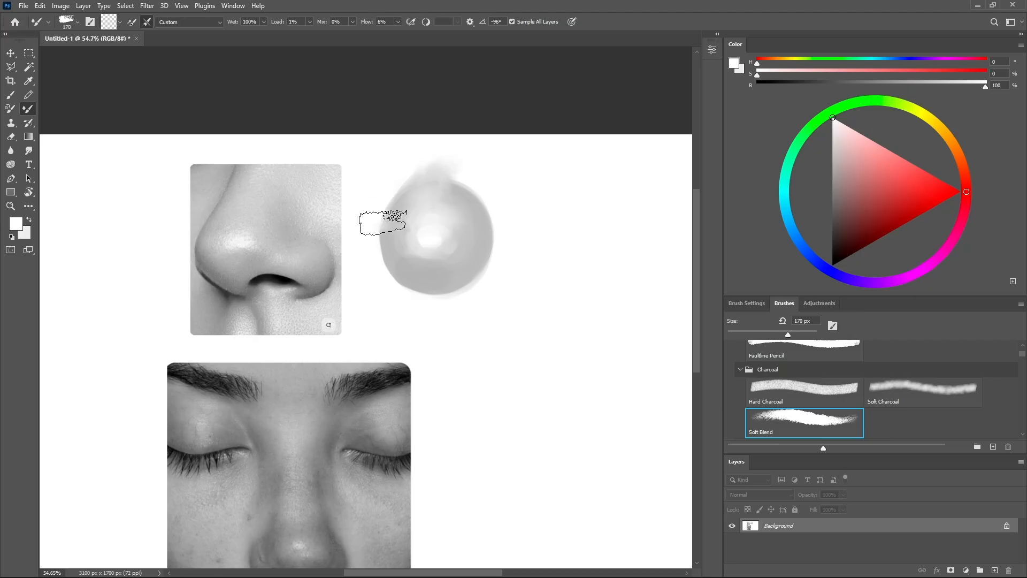
pyautogui.moveTo(376, 222); pyautogui.dragTo(392, 161)
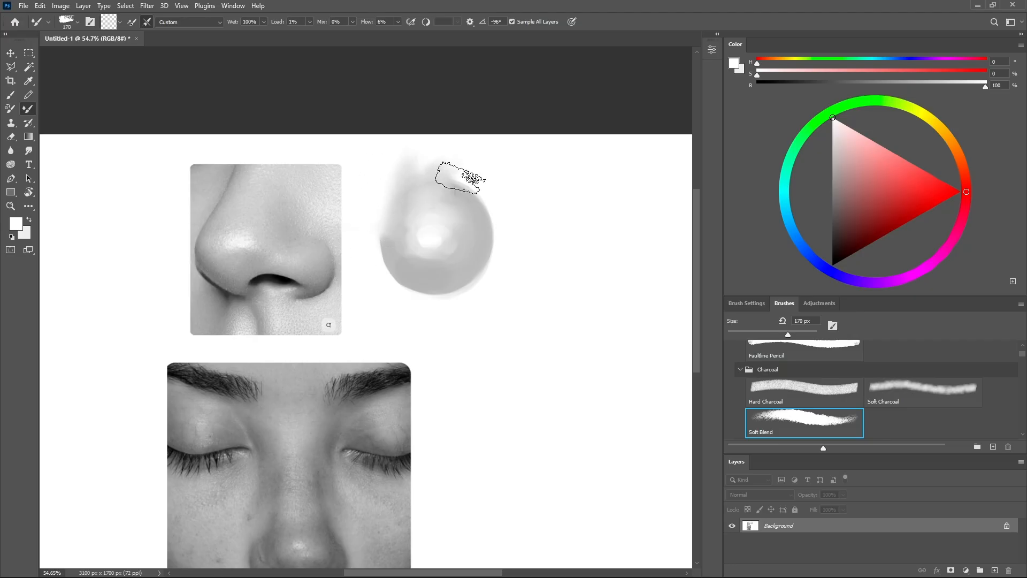
pyautogui.moveTo(488, 190); pyautogui.dragTo(470, 150)
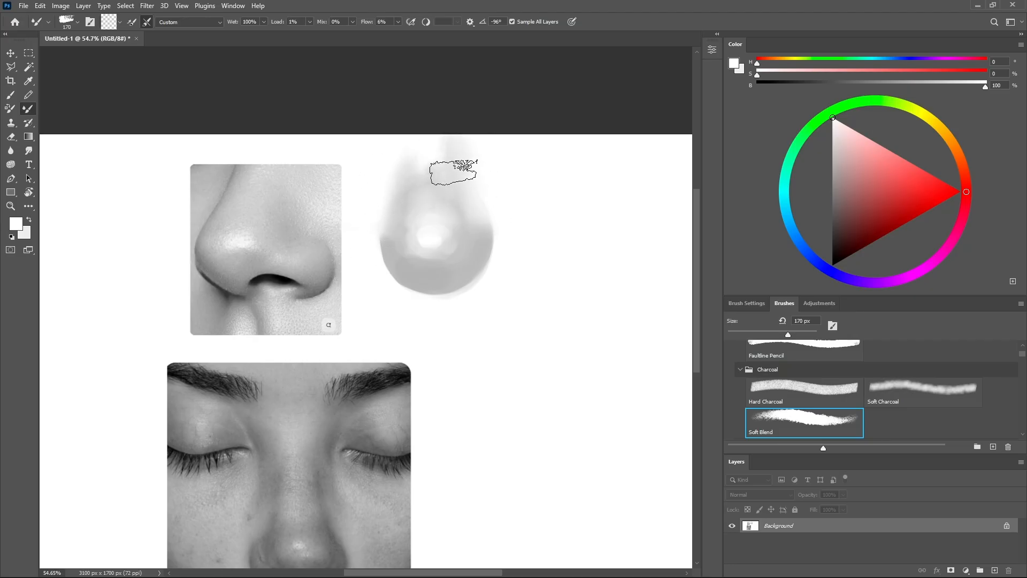
# Trim both outer sides of the nose bridge with white at about 69 px.
pyautogui.hotkey('shift', 'b')
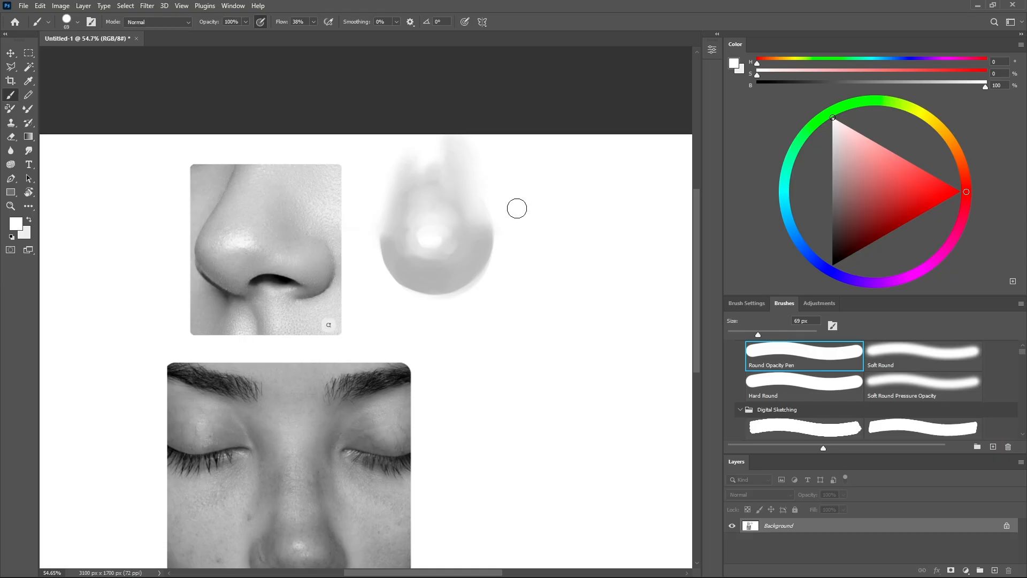
pyautogui.moveTo(516, 214)
pyautogui.mouseDown()
pyautogui.moveTo(535, 214)
pyautogui.moveTo(498, 198)
pyautogui.moveTo(496, 176)
pyautogui.mouseUp()
pyautogui.moveTo(397, 157); pyautogui.dragTo(396, 164)
pyautogui.hotkey('shift', 'b')
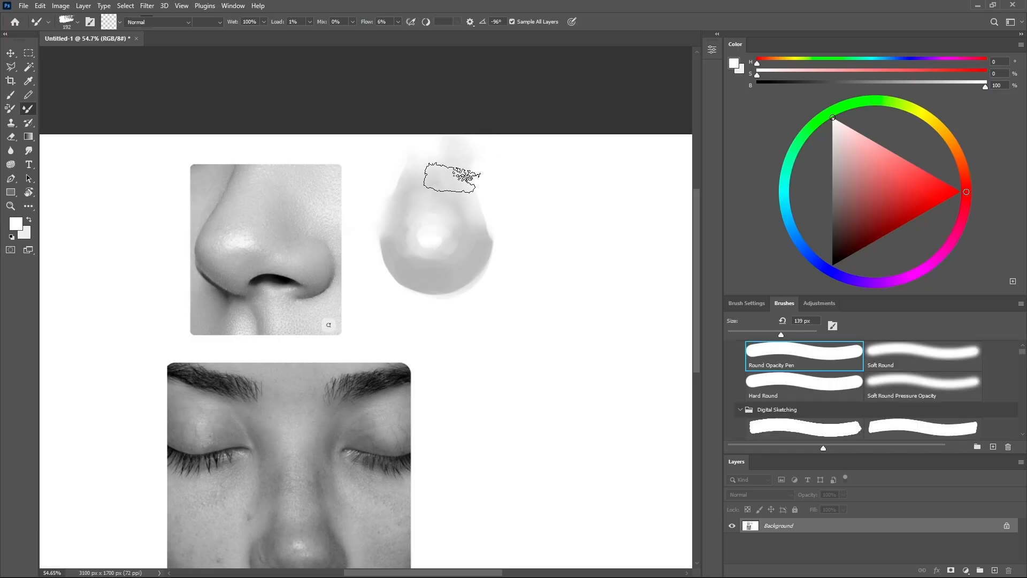
# Fill the nose bridge above the ball with sampled light grey and blend it using the Mixer Brush at about 156 px.
pyautogui.hotkey('shift', 'b')
pyautogui.keyDown('alt'); pyautogui.click(421, 179); pyautogui.keyUp('alt')
pyautogui.moveTo(437, 180)
pyautogui.mouseDown()
pyautogui.moveTo(423, 180)
pyautogui.moveTo(443, 180)
pyautogui.moveTo(445, 150)
pyautogui.mouseUp()
pyautogui.keyDown('alt'); pyautogui.click(417, 175); pyautogui.keyUp('alt')
pyautogui.press('z')
pyautogui.moveTo(443, 221)
pyautogui.mouseDown()
pyautogui.moveTo(397, 209)
pyautogui.moveTo(425, 214)
pyautogui.moveTo(444, 235)
pyautogui.moveTo(479, 235)
pyautogui.moveTo(399, 229)
pyautogui.moveTo(418, 192)
pyautogui.moveTo(410, 212)
pyautogui.mouseUp()
pyautogui.hotkey('shift', 'b')
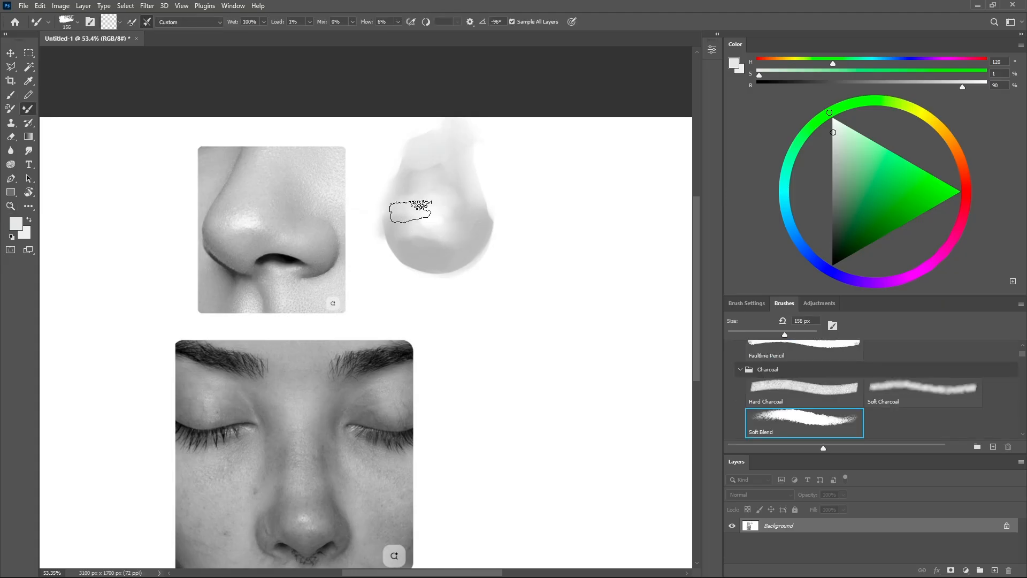
# Reinforce the centre of the nose tip's highlight with sampled white at about 20 px.
pyautogui.press('z')
pyautogui.moveTo(401, 168)
pyautogui.mouseDown()
pyautogui.moveTo(377, 176)
pyautogui.moveTo(411, 176)
pyautogui.mouseUp()
pyautogui.press('b')
pyautogui.keyDown('alt'); pyautogui.click(577, 188); pyautogui.keyUp('alt')
pyautogui.moveTo(445, 216)
pyautogui.mouseDown()
pyautogui.moveTo(405, 214)
pyautogui.moveTo(438, 220)
pyautogui.moveTo(450, 211)
pyautogui.mouseUp()
pyautogui.press('z')
pyautogui.press('b')
pyautogui.hotkey('shift', 'b')
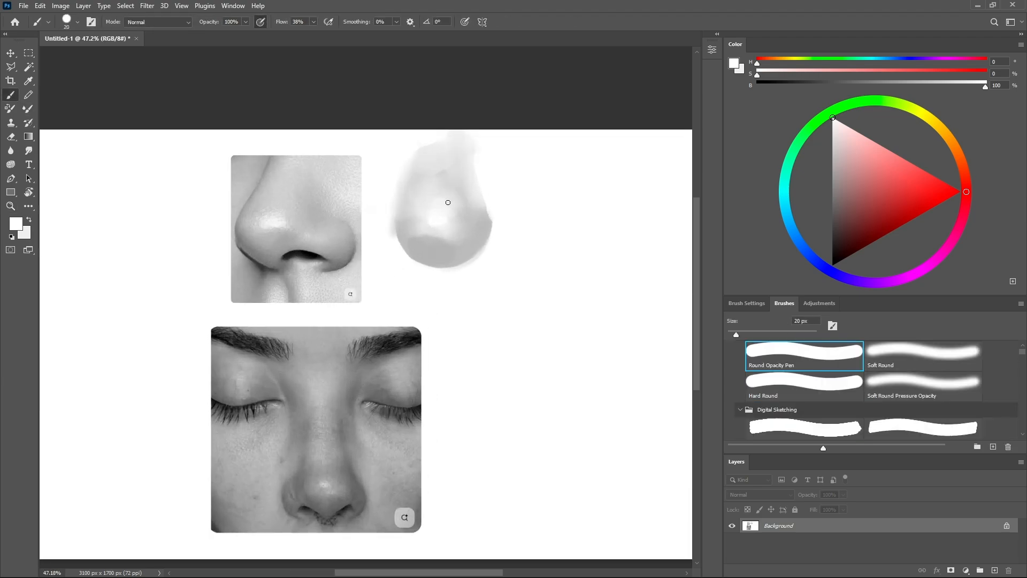
# Even out the nose bridge's tone with sampled light greys at about 62 px.
pyautogui.keyDown('alt'); pyautogui.click(451, 182); pyautogui.keyUp('alt')
pyautogui.press('z')
pyautogui.moveTo(470, 161); pyautogui.dragTo(461, 183)
pyautogui.press('b')
pyautogui.keyDown('alt'); pyautogui.click(451, 170); pyautogui.keyUp('alt')
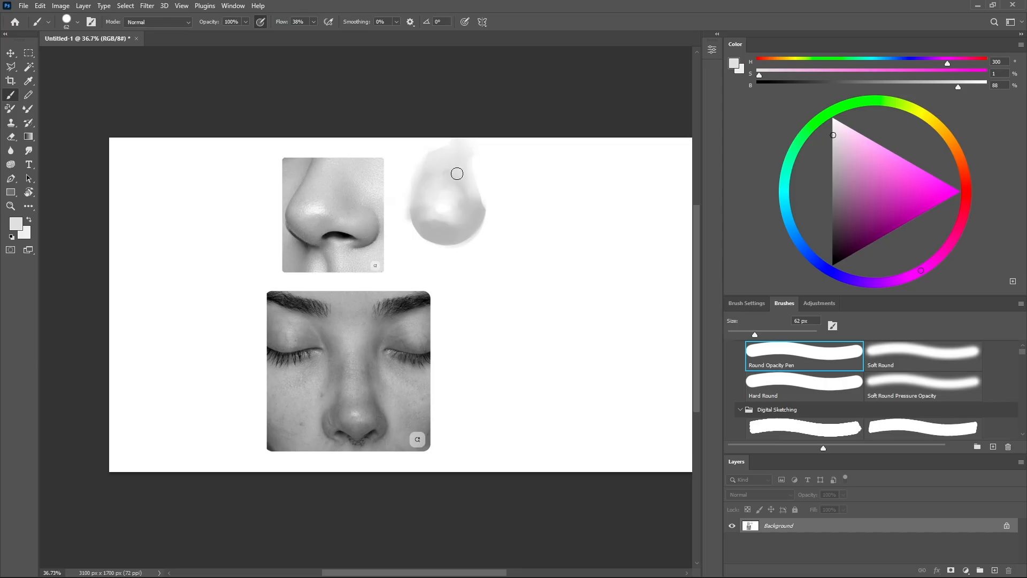
pyautogui.keyDown('alt'); pyautogui.click(440, 174); pyautogui.keyUp('alt')
# Pick a neutral grey of 42% brightness as the base tone for a second ball.
pyautogui.press('z')
pyautogui.moveTo(472, 156)
pyautogui.mouseDown()
pyautogui.moveTo(419, 160)
pyautogui.moveTo(447, 151)
pyautogui.moveTo(449, 189)
pyautogui.mouseUp()
pyautogui.press('b')
pyautogui.press('z')
pyautogui.press('b')
pyautogui.moveTo(508, 228)
pyautogui.mouseDown()
pyautogui.moveTo(490, 245)
pyautogui.moveTo(520, 240)
pyautogui.moveTo(532, 312)
pyautogui.moveTo(533, 292)
pyautogui.mouseUp()
pyautogui.keyDown('alt'); pyautogui.click(481, 248); pyautogui.keyUp('alt')
pyautogui.press('z')
pyautogui.press('b')
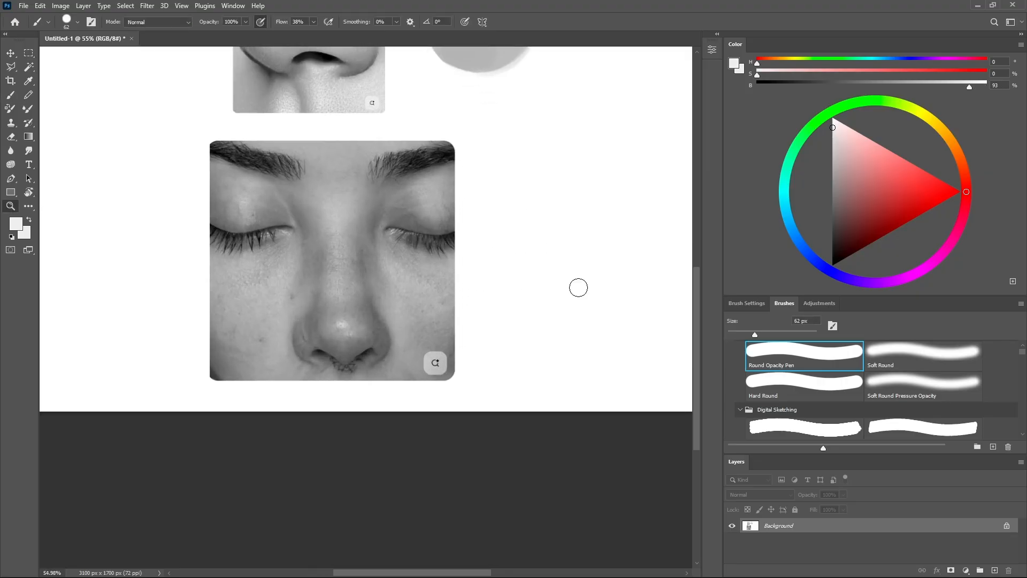
pyautogui.click(832, 204)
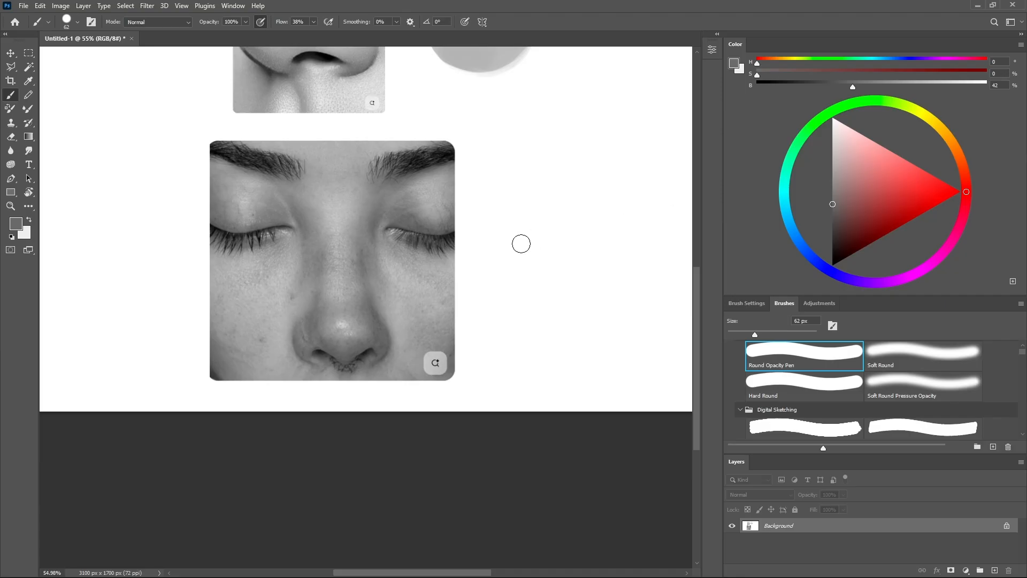
# Paint a small round grey ball beside the front-view nose photo and lighten its middle with white at about 150 px.
pyautogui.press('z')
pyautogui.moveTo(442, 288); pyautogui.dragTo(397, 289)
pyautogui.moveTo(484, 325); pyautogui.dragTo(512, 321)
pyautogui.press('b')
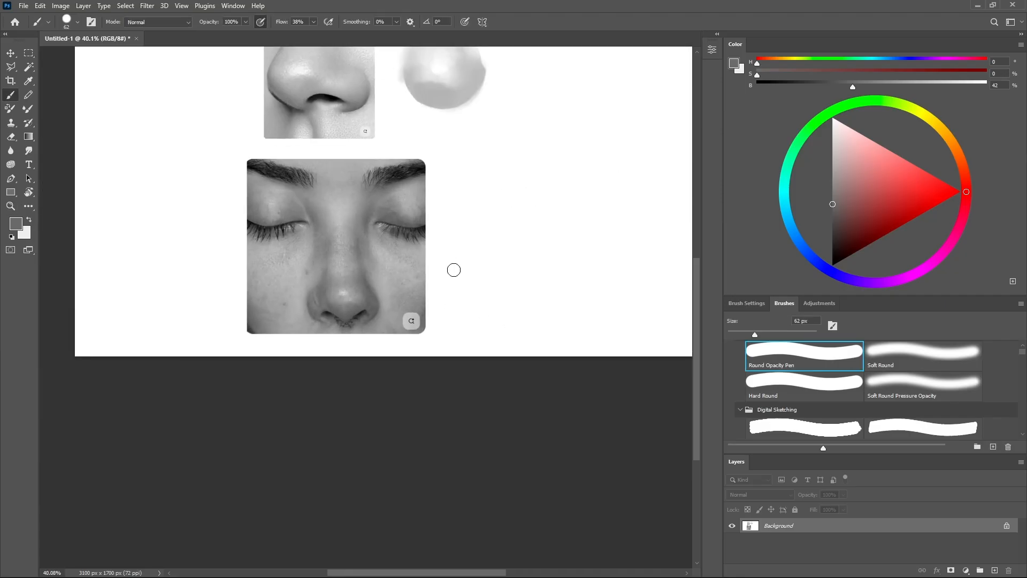
pyautogui.moveTo(483, 275); pyautogui.dragTo(493, 284)
pyautogui.moveTo(486, 287)
pyautogui.mouseDown()
pyautogui.moveTo(503, 280)
pyautogui.moveTo(485, 291)
pyautogui.mouseUp()
pyautogui.hotkey('ctrl', 'z')
pyautogui.hotkey('ctrl', 'z')
pyautogui.press('z')
pyautogui.keyDown('alt'); pyautogui.click(489, 290); pyautogui.keyUp('alt')
pyautogui.hotkey('ctrl', 'z')
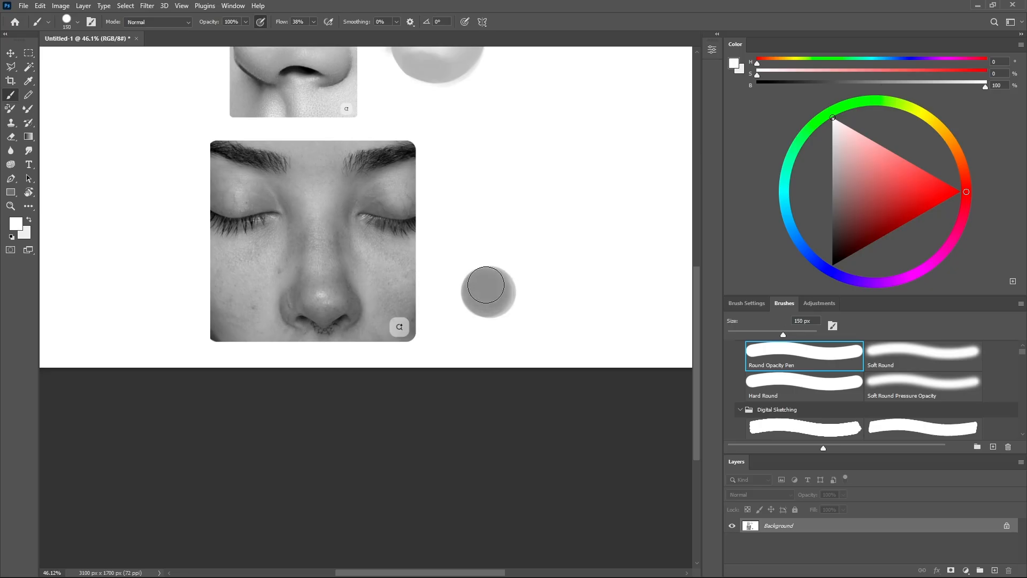
# Build lighter tones in the small ball's upper centre with white and sampled greys, reducing the brush to about 105 px.
pyautogui.moveTo(310, 292)
pyautogui.mouseDown()
pyautogui.moveTo(300, 299)
pyautogui.moveTo(326, 292)
pyautogui.mouseUp()
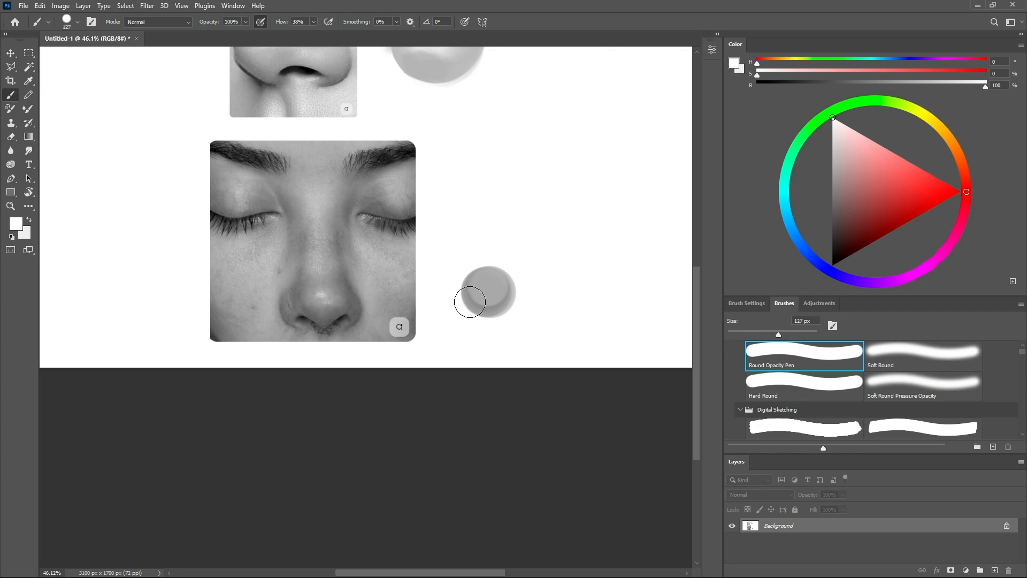
pyautogui.keyDown('alt'); pyautogui.click(492, 289); pyautogui.keyUp('alt')
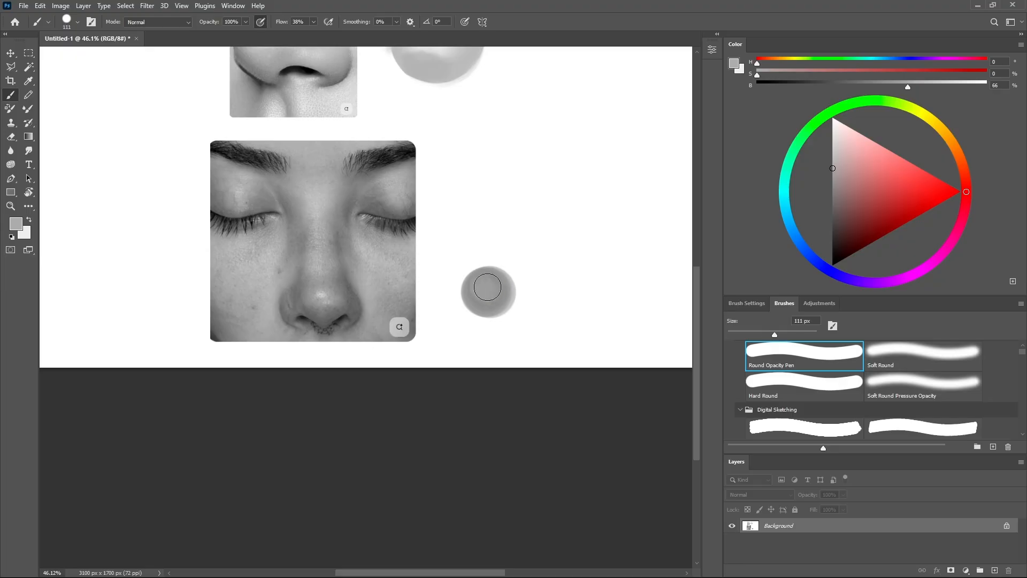
pyautogui.keyDown('alt'); pyautogui.click(530, 259); pyautogui.keyUp('alt')
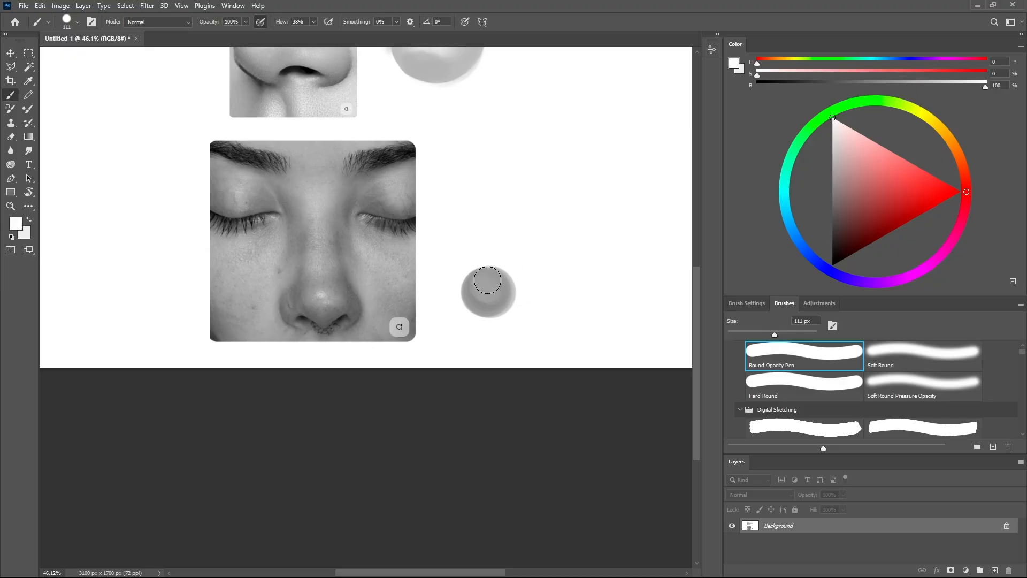
pyautogui.keyDown('alt'); pyautogui.click(487, 284); pyautogui.keyUp('alt')
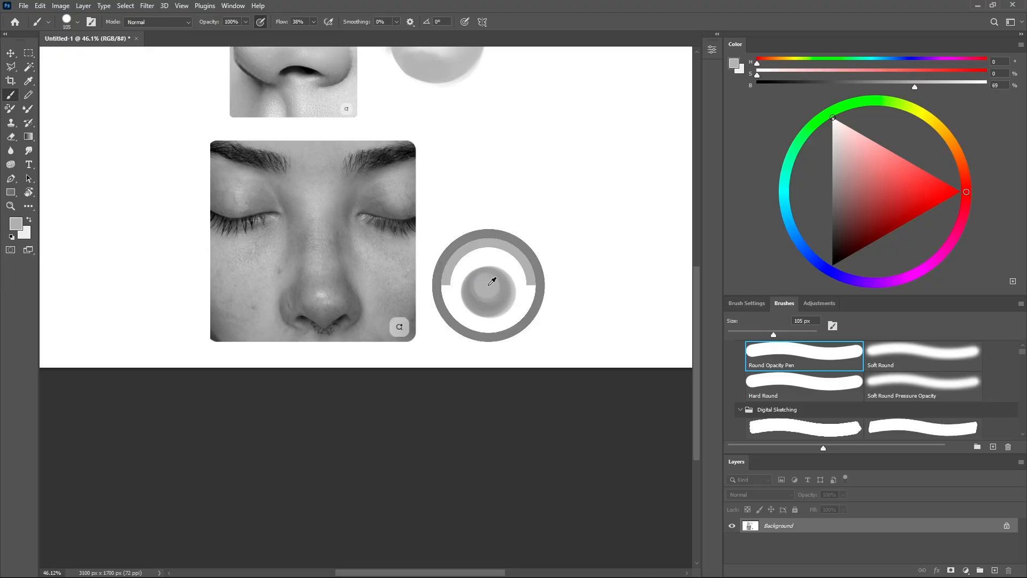
pyautogui.hotkey('ctrl', 'z')
pyautogui.moveTo(484, 272); pyautogui.dragTo(476, 292)
pyautogui.hotkey('shift', 'b')
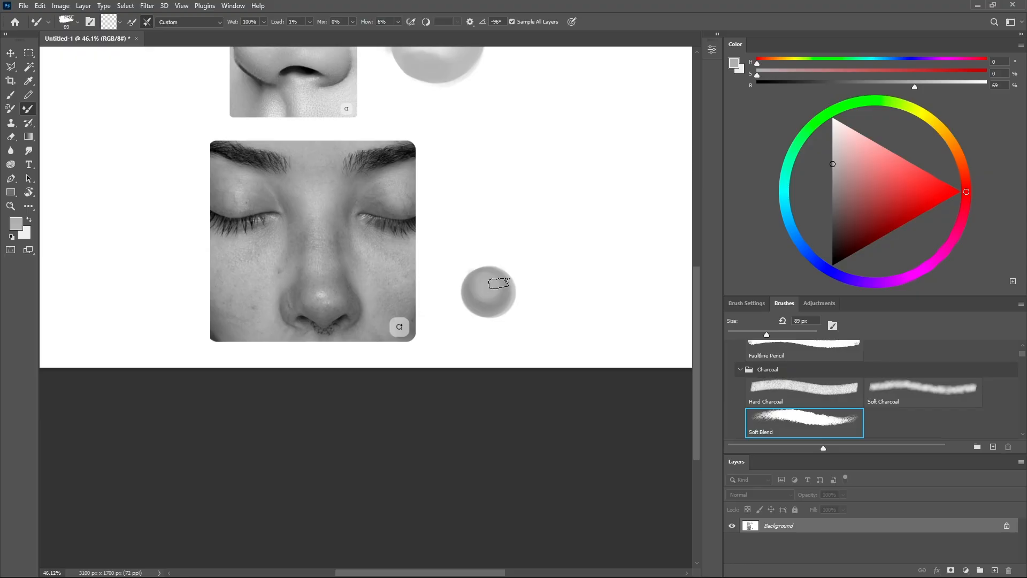
pyautogui.press('b')
pyautogui.keyDown('alt'); pyautogui.click(528, 272); pyautogui.keyUp('alt')
pyautogui.moveTo(487, 278); pyautogui.dragTo(486, 274)
pyautogui.moveTo(483, 274); pyautogui.dragTo(493, 279)
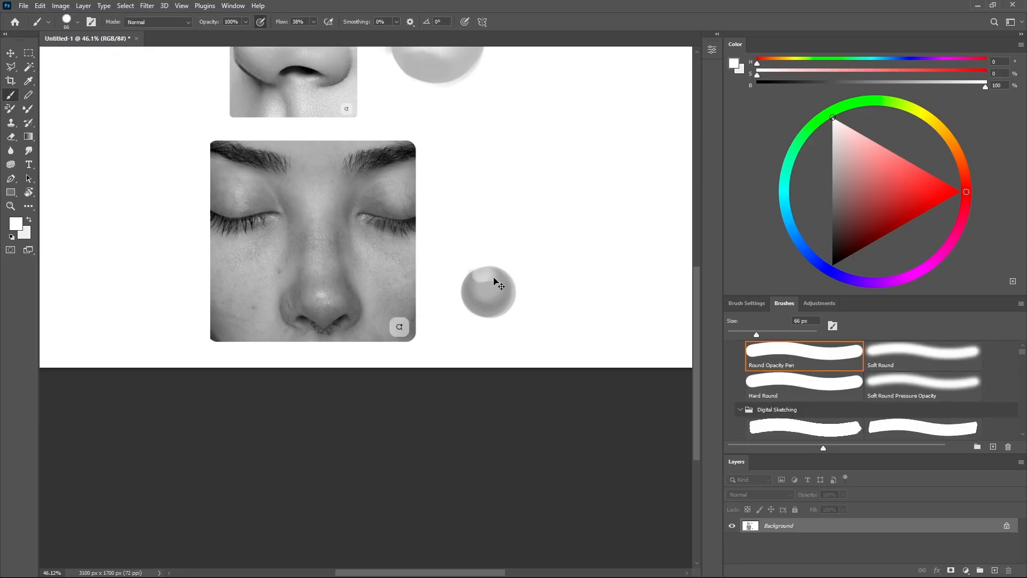
pyautogui.hotkey('ctrl', 'z')
# Paint a compact highlight in the small ball's upper centre with white at about 48 px and sampled near-white at 29 px.
pyautogui.keyDown('alt'); pyautogui.click(481, 276); pyautogui.keyUp('alt')
pyautogui.keyDown('alt'); pyautogui.click(539, 270); pyautogui.keyUp('alt')
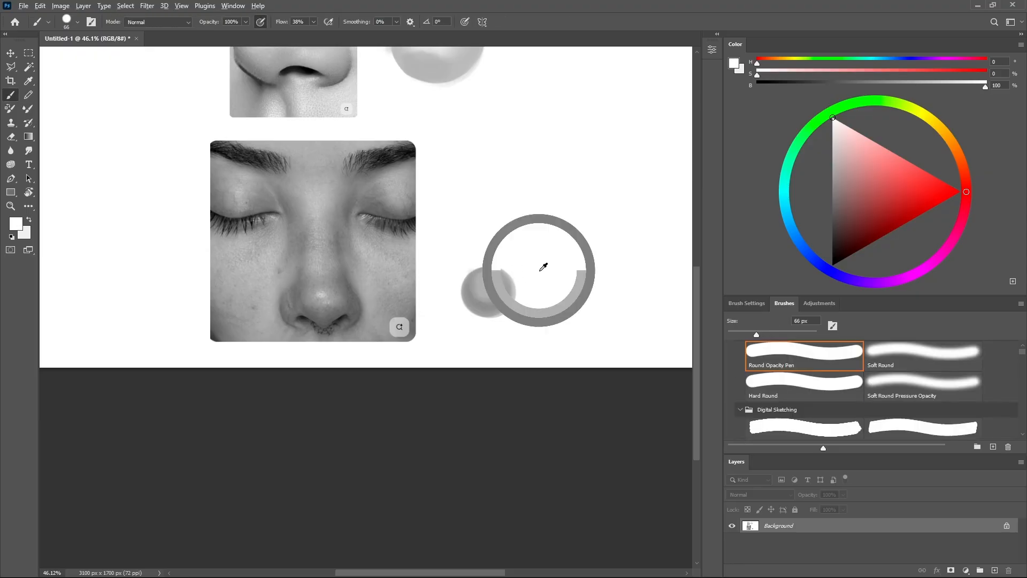
pyautogui.keyDown('alt'); pyautogui.click(483, 289); pyautogui.keyUp('alt')
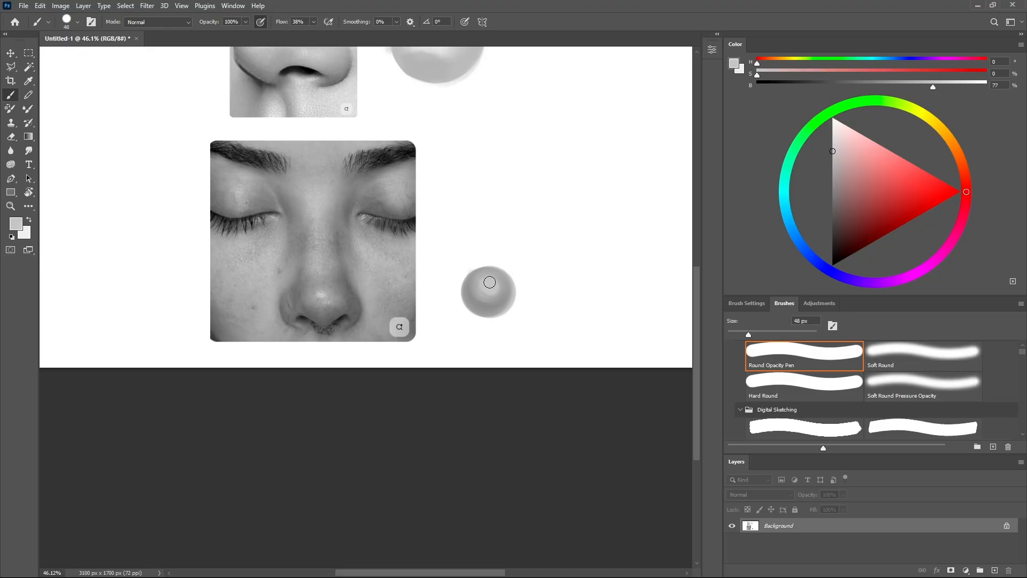
pyautogui.keyDown('alt'); pyautogui.click(536, 259); pyautogui.keyUp('alt')
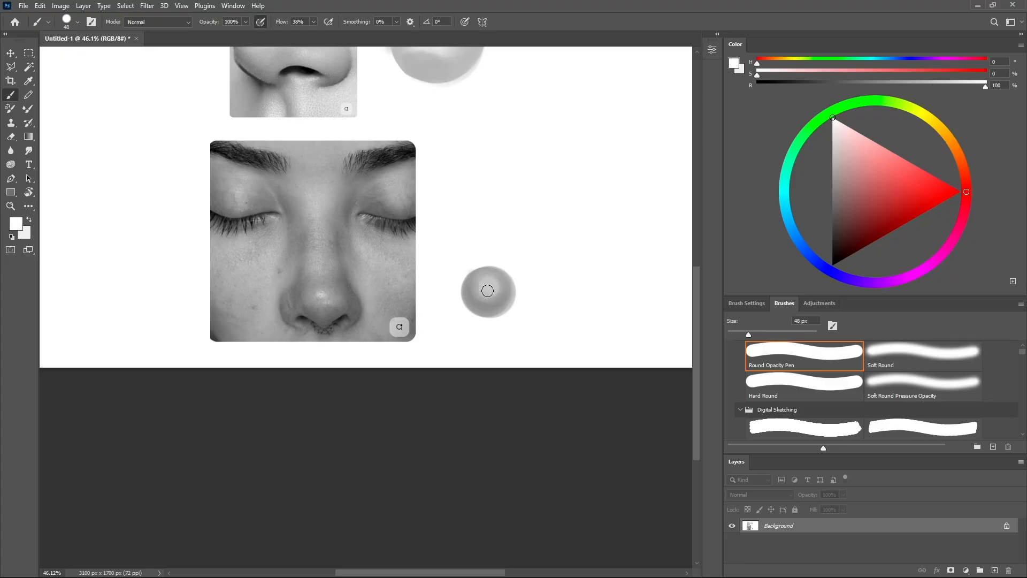
pyautogui.moveTo(488, 282); pyautogui.dragTo(490, 284)
pyautogui.keyDown('alt'); pyautogui.click(487, 285); pyautogui.keyUp('alt')
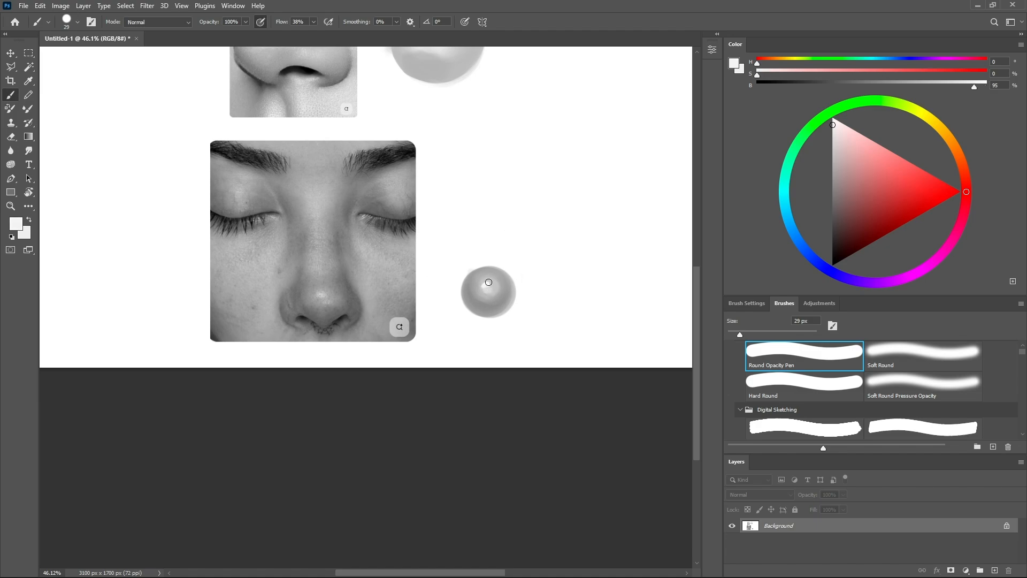
# Soften the small ball's highlight edges with the Mixer Brush at 56 px and sampled light grey at about 46 px.
pyautogui.hotkey('shift', 'b')
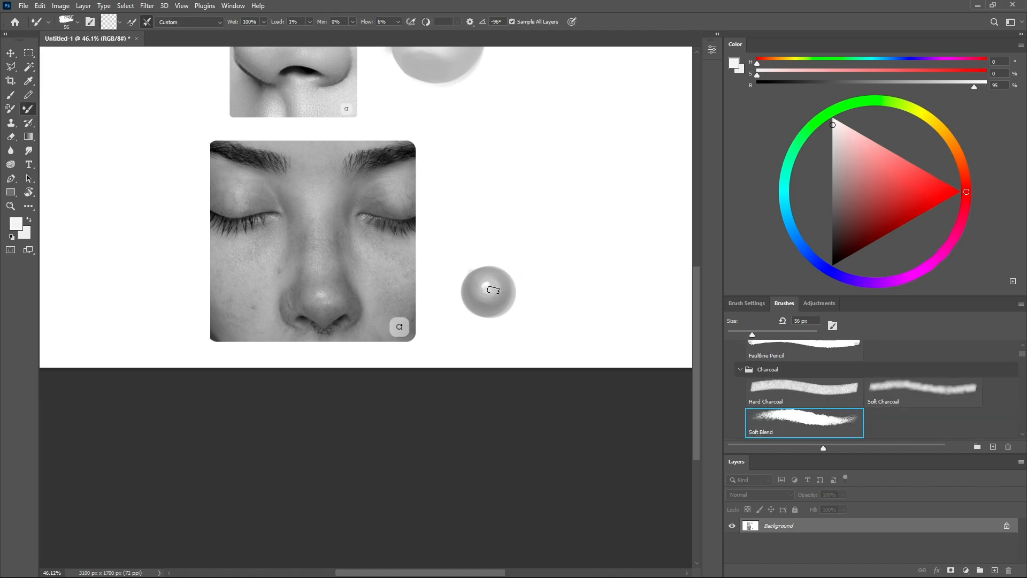
pyautogui.hotkey('shift', 'b')
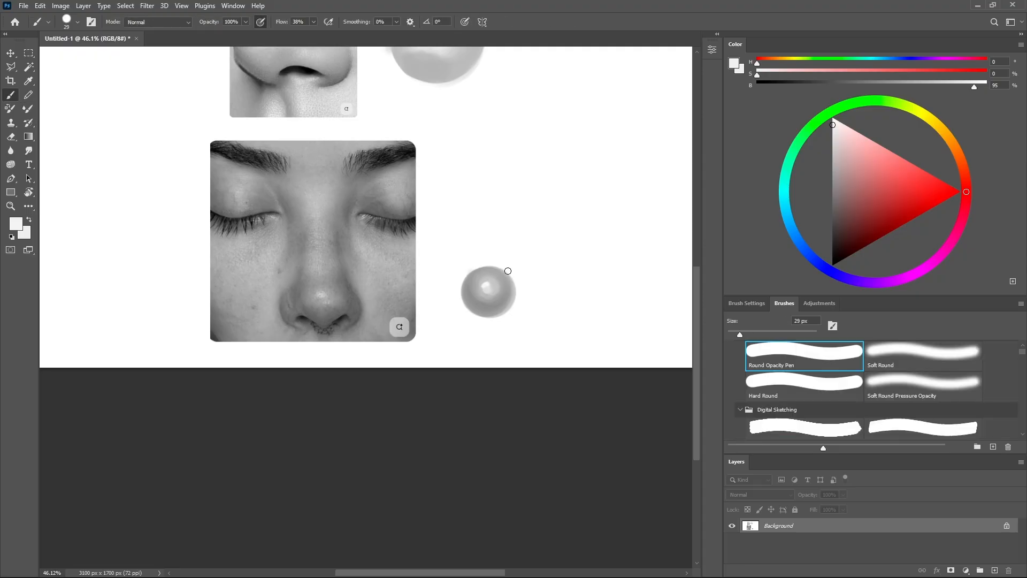
pyautogui.keyDown('alt'); pyautogui.click(495, 298); pyautogui.keyUp('alt')
pyautogui.keyDown('alt'); pyautogui.click(492, 291); pyautogui.keyUp('alt')
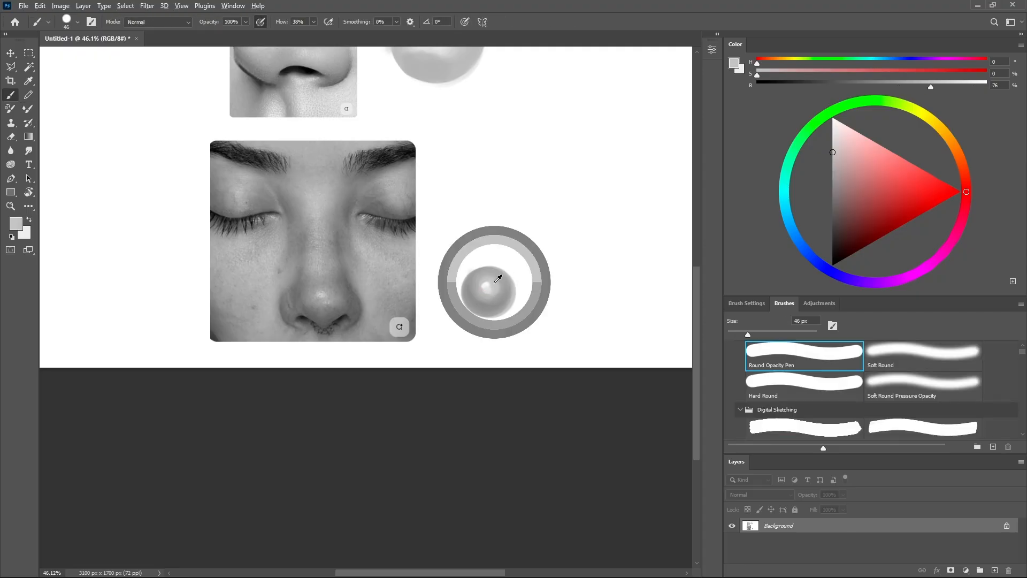
pyautogui.keyDown('alt'); pyautogui.click(546, 264); pyautogui.keyUp('alt')
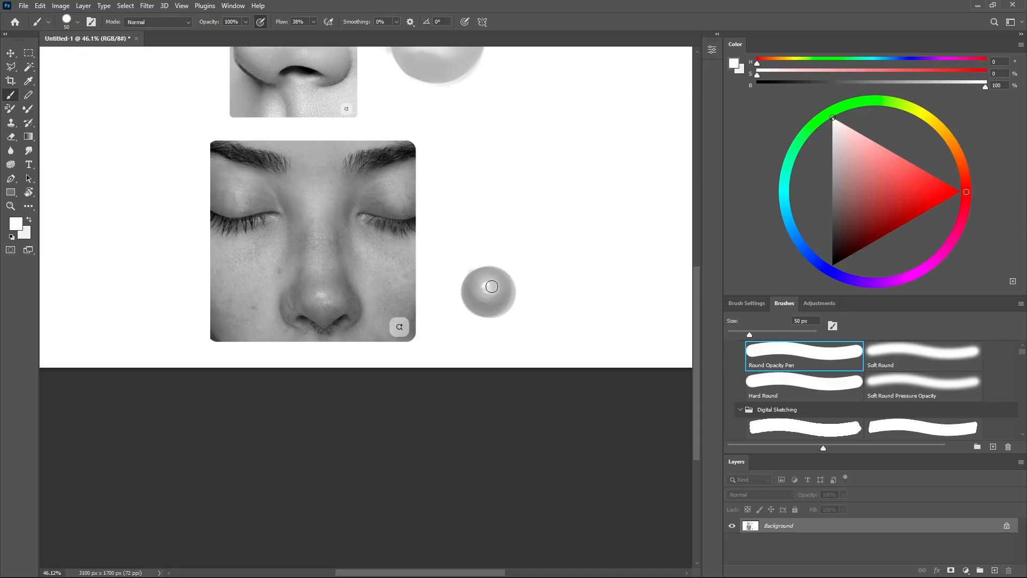
# Smudge the small ball's top edge upward with the Mixer Brush at up to 110 px to suggest a nose bridge.
pyautogui.hotkey('shift', 'b')
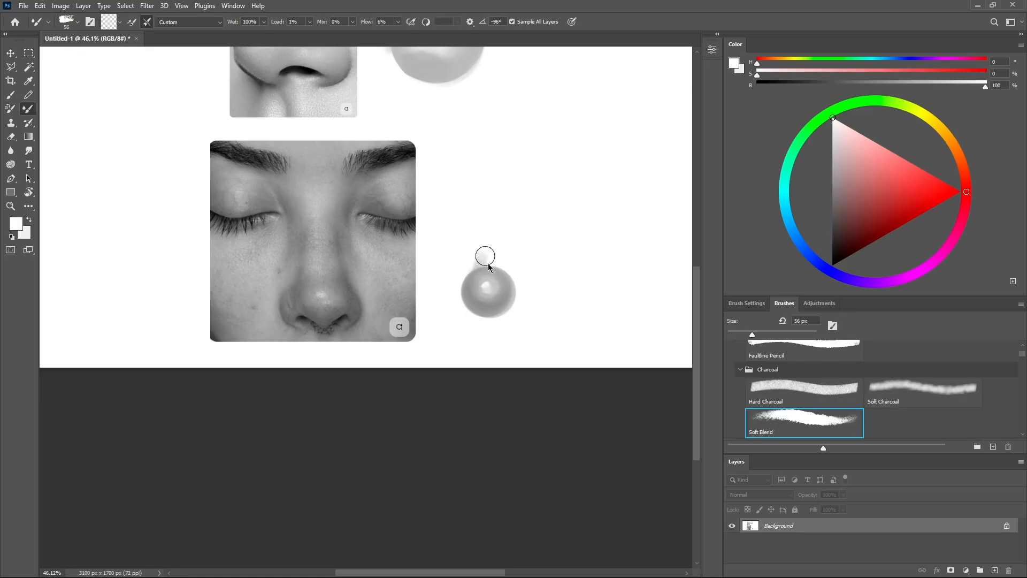
pyautogui.moveTo(486, 270)
pyautogui.mouseDown()
pyautogui.moveTo(486, 249)
pyautogui.moveTo(493, 238)
pyautogui.moveTo(489, 268)
pyautogui.moveTo(484, 241)
pyautogui.moveTo(513, 269)
pyautogui.moveTo(520, 252)
pyautogui.moveTo(502, 256)
pyautogui.moveTo(492, 231)
pyautogui.moveTo(509, 218)
pyautogui.moveTo(519, 278)
pyautogui.moveTo(500, 261)
pyautogui.moveTo(475, 265)
pyautogui.mouseUp()
pyautogui.moveTo(520, 239); pyautogui.dragTo(515, 260)
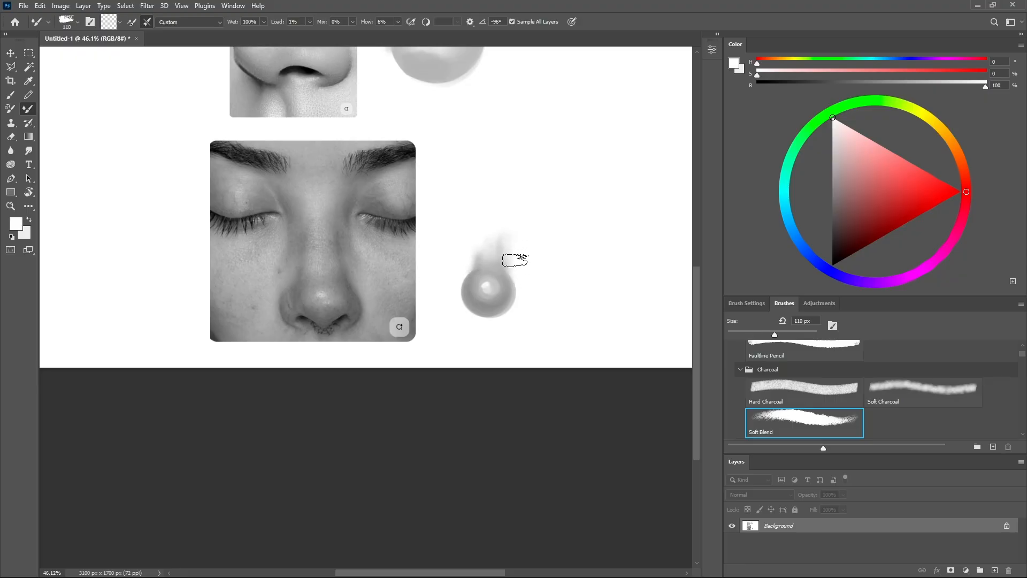
pyautogui.press('b')
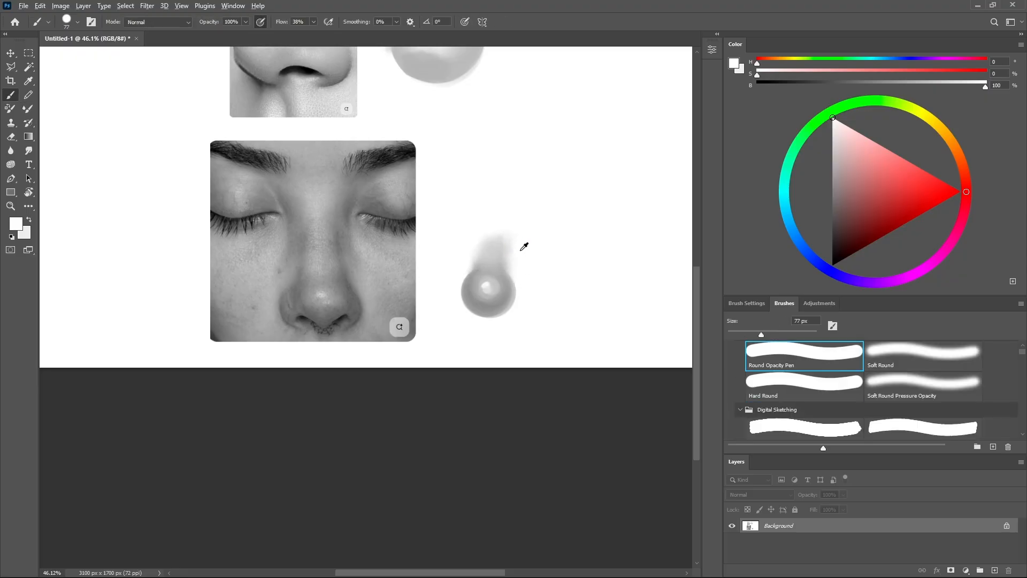
# Paint a light strip down the nose bridge above the small ball and blend it with the Mixer Brush at up to 94 px.
pyautogui.hotkey('shift', 'b')
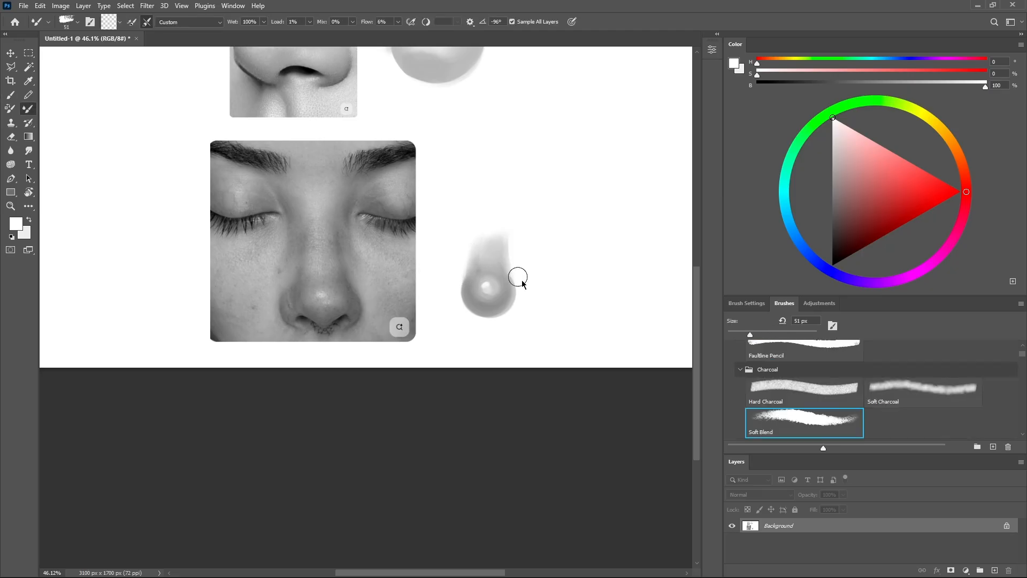
pyautogui.moveTo(500, 274)
pyautogui.mouseDown()
pyautogui.moveTo(479, 272)
pyautogui.moveTo(487, 230)
pyautogui.moveTo(469, 269)
pyautogui.moveTo(545, 254)
pyautogui.moveTo(486, 276)
pyautogui.mouseUp()
pyautogui.press('b')
pyautogui.hotkey('shift', 'b')
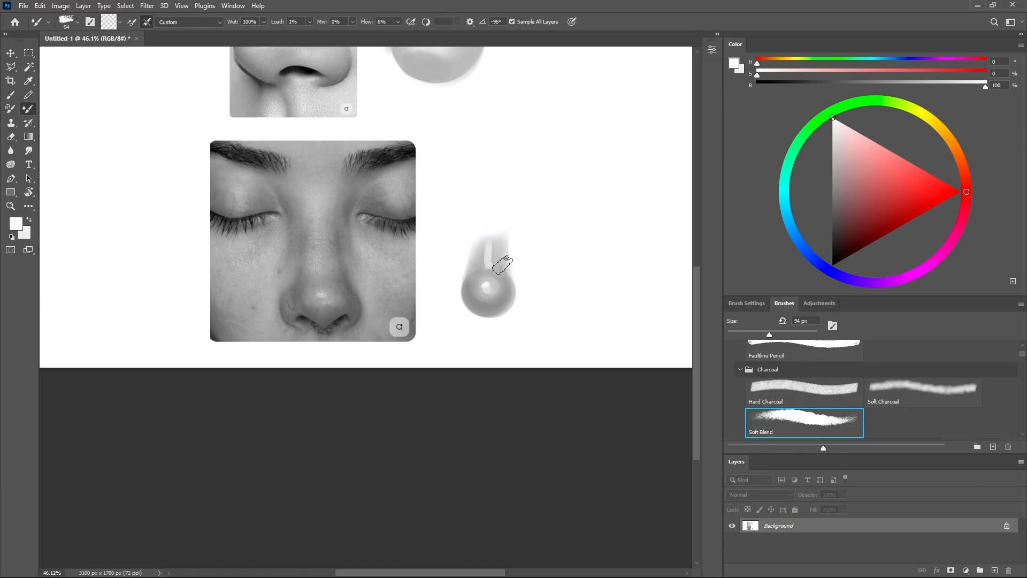
pyautogui.moveTo(496, 245); pyautogui.dragTo(490, 259)
pyautogui.hotkey('shift', 'b')
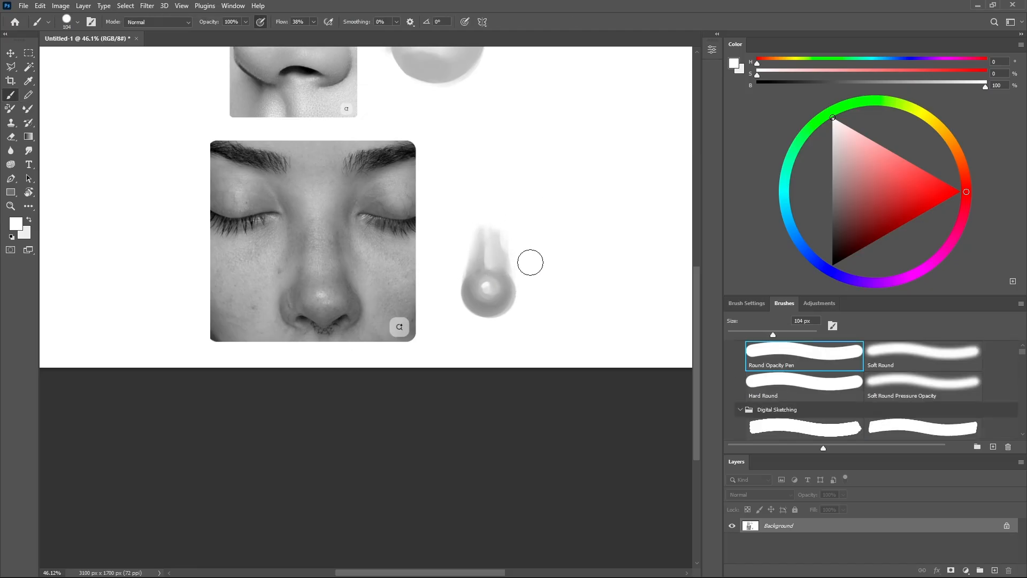
pyautogui.hotkey('shift', 'b')
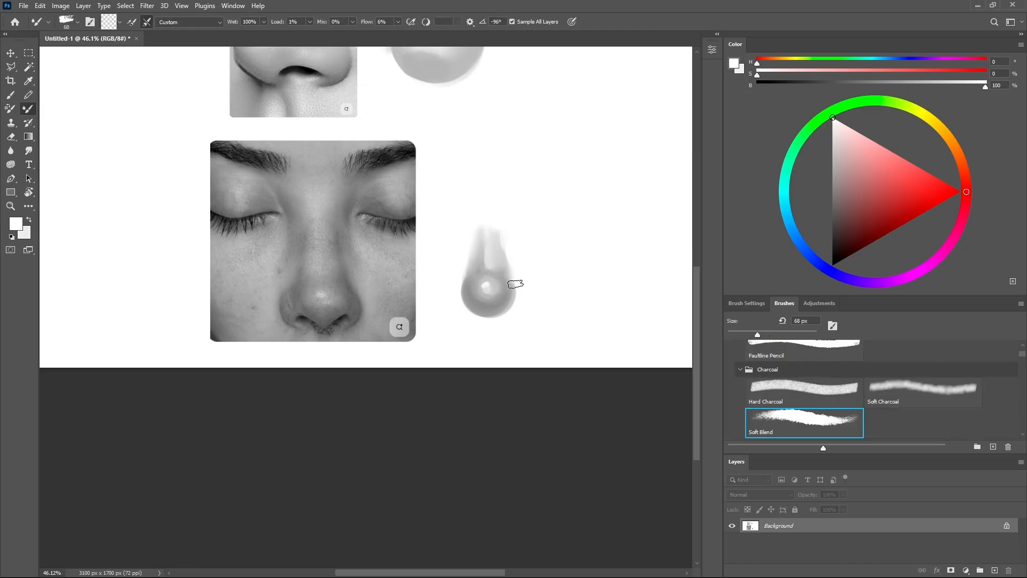
# Smudge the small ball's right side outward into a nostril wing and trim its outer edge with white at about 118 px.
pyautogui.press(']')
pyautogui.press(']')
pyautogui.press(']')
pyautogui.press(']')
pyautogui.moveTo(517, 279)
pyautogui.mouseDown()
pyautogui.moveTo(517, 305)
pyautogui.moveTo(519, 268)
pyautogui.moveTo(511, 290)
pyautogui.mouseUp()
pyautogui.press(']')
pyautogui.press(']')
pyautogui.press(']')
pyautogui.hotkey('shift', 'b')
pyautogui.moveTo(535, 267)
pyautogui.mouseDown()
pyautogui.moveTo(540, 289)
pyautogui.moveTo(533, 278)
pyautogui.moveTo(530, 312)
pyautogui.moveTo(498, 284)
pyautogui.moveTo(508, 291)
pyautogui.mouseUp()
pyautogui.hotkey('ctrl', 'space')
pyautogui.hotkey('ctrl', 'space')
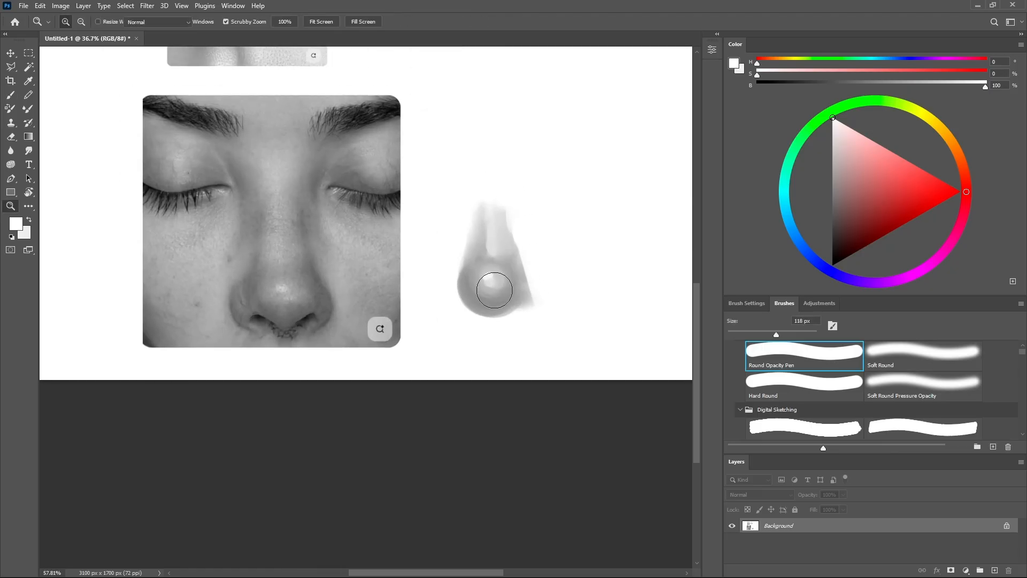
# Blend the small ball's lower edge with the Mixer Brush at 87 px and reinforce its shading with sampled greys at 90 and 51 px.
pyautogui.hotkey('shift', 'b')
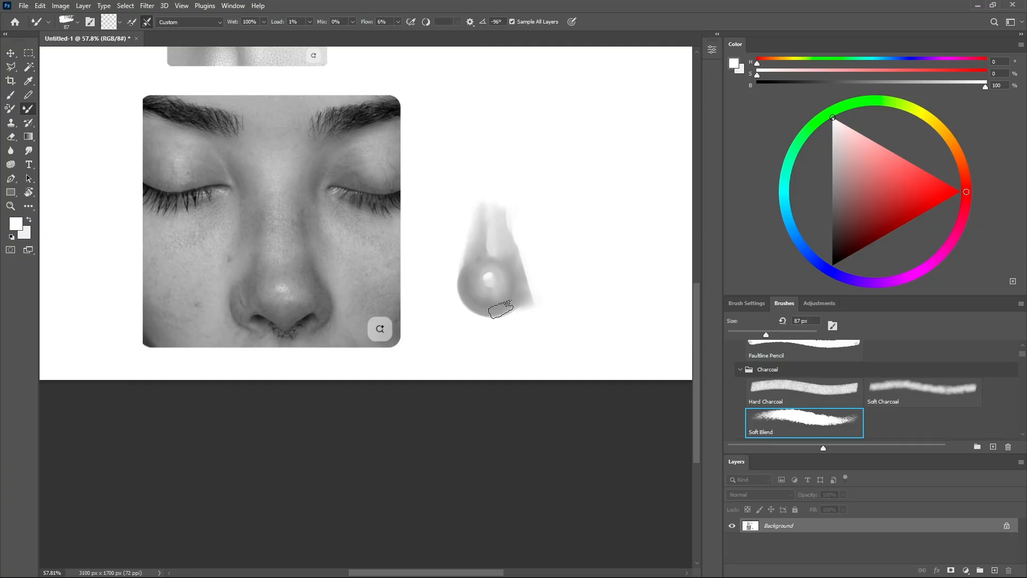
pyautogui.press(']')
pyautogui.press('b')
pyautogui.keyDown('alt'); pyautogui.click(477, 292); pyautogui.keyUp('alt')
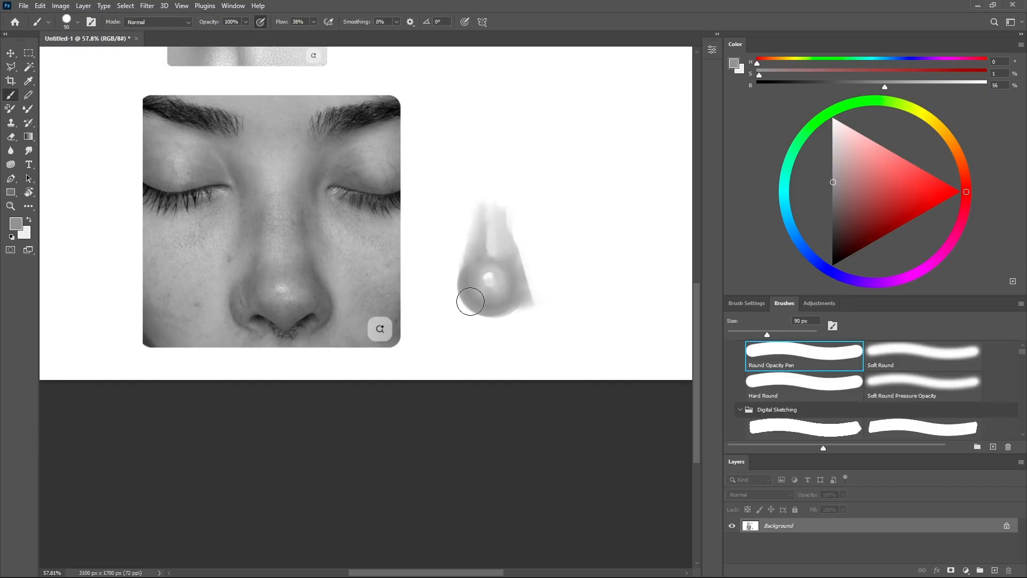
pyautogui.keyDown('alt'); pyautogui.click(479, 289); pyautogui.keyUp('alt')
pyautogui.moveTo(479, 284)
pyautogui.mouseDown()
pyautogui.moveTo(514, 309)
pyautogui.moveTo(475, 316)
pyautogui.moveTo(566, 265)
pyautogui.moveTo(547, 272)
pyautogui.moveTo(568, 291)
pyautogui.mouseUp()
pyautogui.press('z')
pyautogui.press('b')
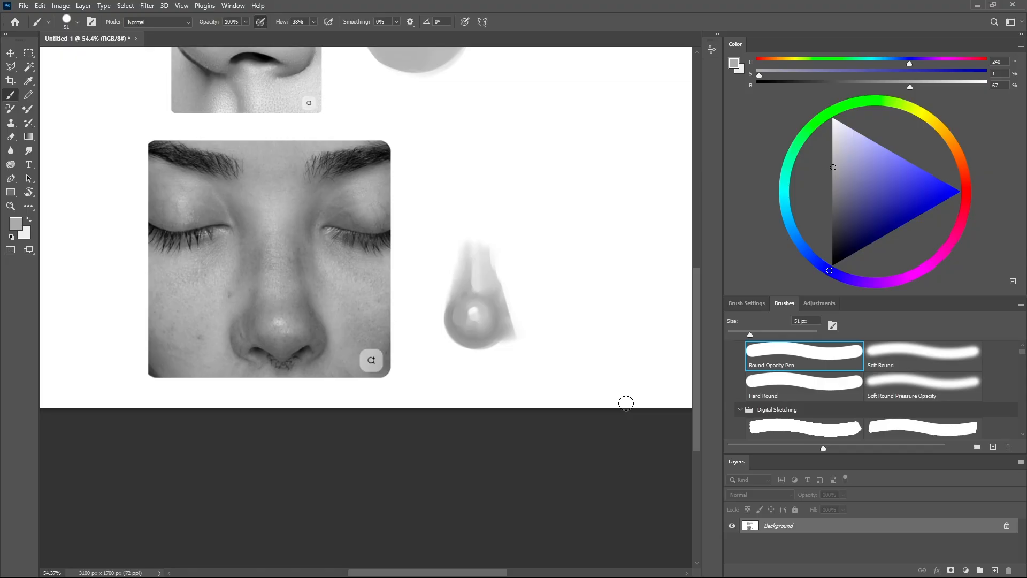
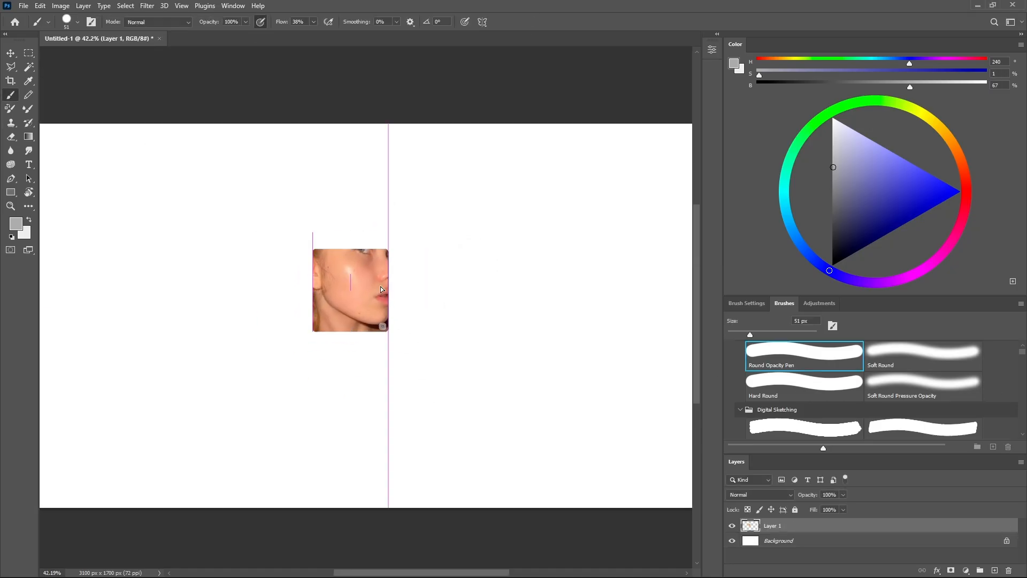
# Draw a black square frame beside the colour face photo, about the same size as the photo.
pyautogui.press('d')
pyautogui.moveTo(396, 248); pyautogui.dragTo(396, 332)
pyautogui.moveTo(396, 332); pyautogui.dragTo(463, 332)
pyautogui.moveTo(394, 249); pyautogui.dragTo(470, 248)
pyautogui.moveTo(468, 250); pyautogui.dragTo(469, 330)
pyautogui.moveTo(537, 323); pyautogui.dragTo(488, 332)
# Block in base orange and peach skin tones inside the frame with broad strokes at about 149 px.
pyautogui.click(896, 193)
pyautogui.moveTo(445, 275); pyautogui.dragTo(446, 325)
pyautogui.click(889, 174)
pyautogui.moveTo(479, 278); pyautogui.dragTo(475, 320)
pyautogui.click(869, 162)
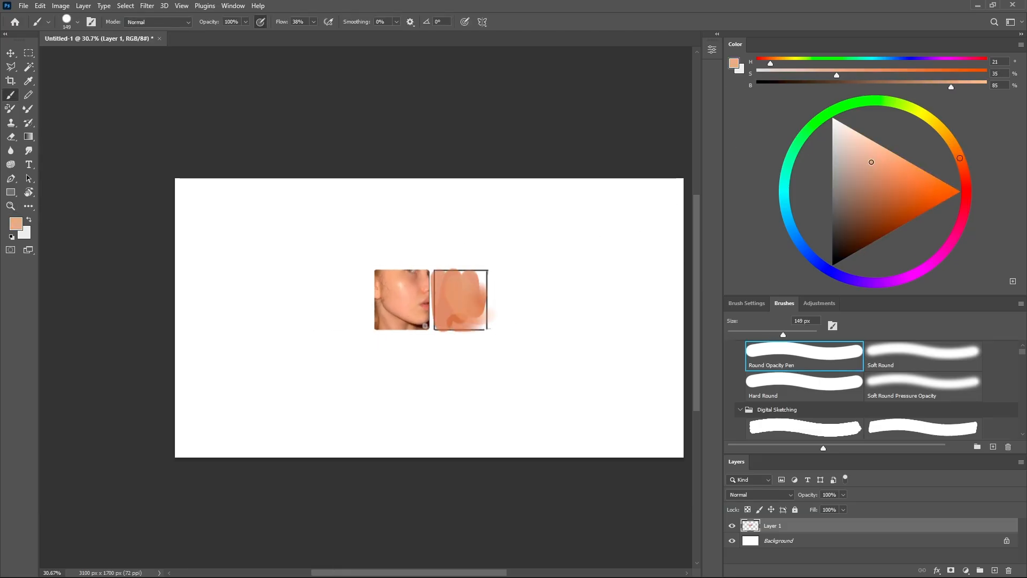
pyautogui.click(870, 187)
pyautogui.moveTo(461, 283)
pyautogui.mouseDown()
pyautogui.moveTo(474, 310)
pyautogui.moveTo(483, 295)
pyautogui.moveTo(445, 275)
pyautogui.moveTo(438, 329)
pyautogui.moveTo(487, 321)
pyautogui.moveTo(466, 323)
pyautogui.moveTo(461, 293)
pyautogui.mouseUp()
# Paint the darker cheek, jaw and neck shadows and the dark brown lower corner of the study with chosen and sampled tones.
pyautogui.click(945, 130)
pyautogui.click(873, 204)
pyautogui.keyDown('alt'); pyautogui.click(456, 282); pyautogui.keyUp('alt')
pyautogui.keyDown('alt'); pyautogui.rightClick(457, 294); pyautogui.keyUp('alt')
pyautogui.click(878, 177)
pyautogui.click(886, 179)
pyautogui.click(880, 194)
pyautogui.click(873, 214)
pyautogui.keyDown('alt'); pyautogui.click(456, 319); pyautogui.keyUp('alt')
pyautogui.keyDown('alt'); pyautogui.click(426, 327); pyautogui.keyUp('alt')
pyautogui.keyDown('alt'); pyautogui.click(456, 308); pyautogui.keyUp('alt')
# Paint a pale yellow highlight on the upper cheek at 31 px and blend it with the Mixer Brush.
pyautogui.hotkey('shift', 'b')
pyautogui.press('b')
pyautogui.hotkey('shift', 'b')
pyautogui.press('b')
pyautogui.click(874, 153)
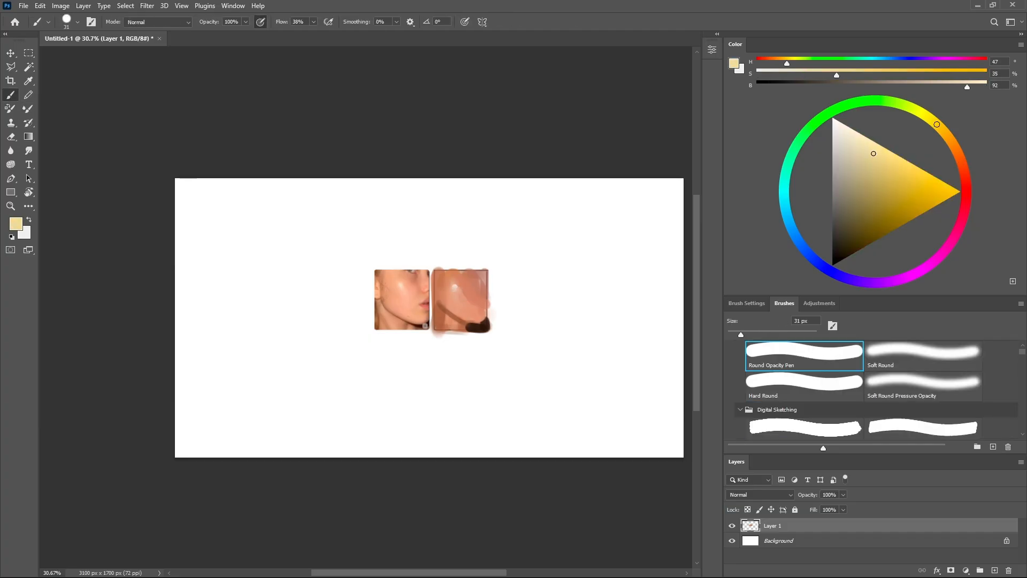
pyautogui.keyDown('alt'); pyautogui.click(454, 287); pyautogui.keyUp('alt')
pyautogui.hotkey('shift', 'b')
pyautogui.press('b')
# Smooth the lower cheek with sampled peach tones at 83 and 78 px.
pyautogui.keyDown('alt'); pyautogui.click(463, 308); pyautogui.keyUp('alt')
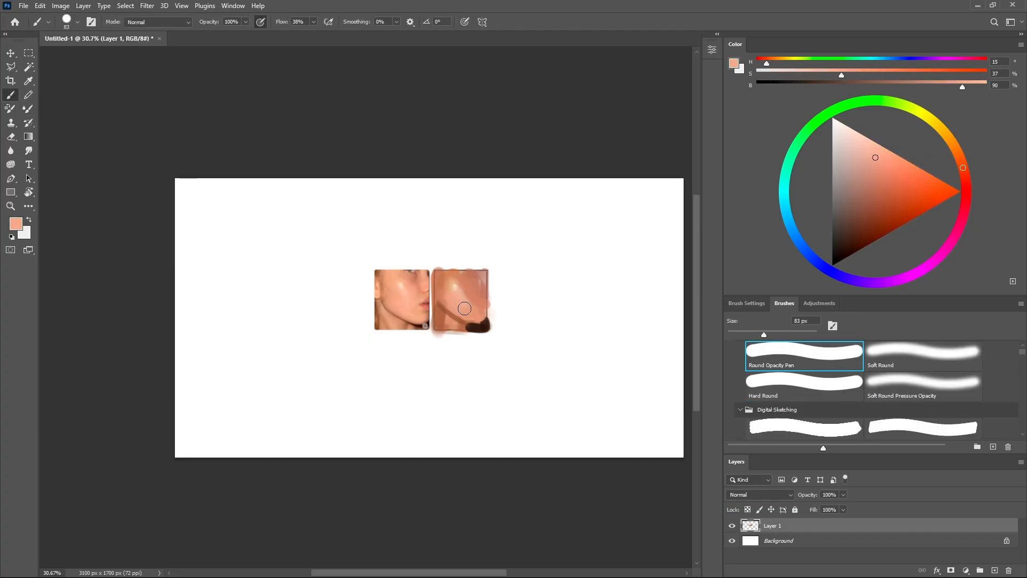
pyautogui.keyDown('alt'); pyautogui.click(458, 296); pyautogui.keyUp('alt')
pyautogui.keyDown('alt'); pyautogui.click(472, 308); pyautogui.keyUp('alt')
pyautogui.keyDown('alt'); pyautogui.click(469, 307); pyautogui.keyUp('alt')
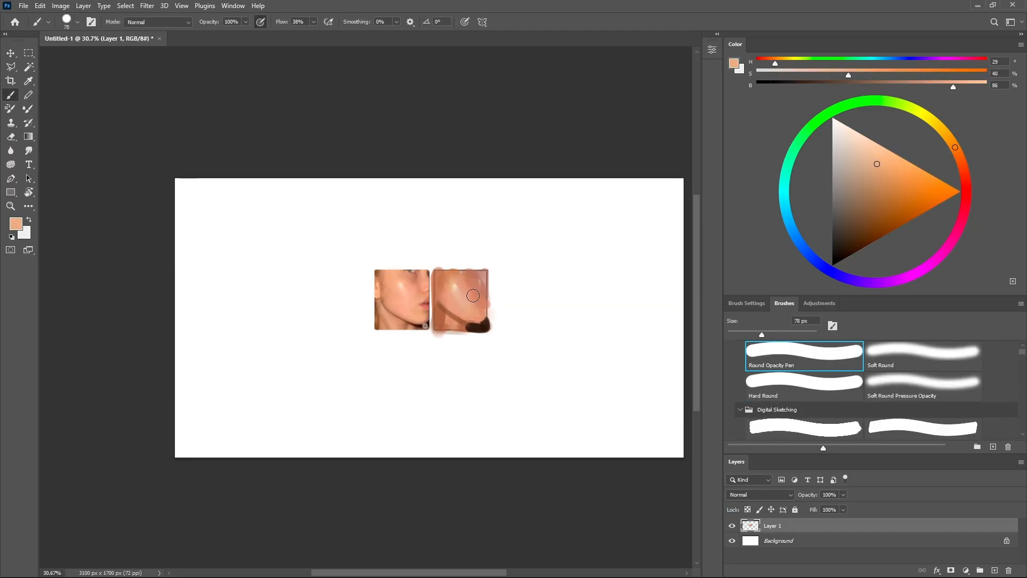
# Paint darker reddish-brown shading in the study's upper right area and blend it with the Mixer Brush.
pyautogui.click(868, 215)
pyautogui.click(965, 201)
pyautogui.click(880, 213)
pyautogui.moveTo(470, 279); pyautogui.dragTo(484, 295)
pyautogui.hotkey('shift', 'b')
pyautogui.press('b')
# Refine the shading beside the nose with sampled skin tones and a deeper brown, blending with the Mixer Brush.
pyautogui.keyDown('alt'); pyautogui.click(478, 292); pyautogui.keyUp('alt')
pyautogui.keyDown('alt'); pyautogui.click(470, 294); pyautogui.keyUp('alt')
pyautogui.hotkey('shift', 'b')
pyautogui.press('b')
pyautogui.click(864, 209)
pyautogui.hotkey('shift', 'b')
pyautogui.press('b')
pyautogui.keyDown('alt'); pyautogui.click(478, 295); pyautogui.keyUp('alt')
# Paint the ear and neck shapes along the study's left edge with sampled skin tones.
pyautogui.moveTo(435, 273); pyautogui.dragTo(444, 311)
pyautogui.keyDown('alt'); pyautogui.click(444, 291); pyautogui.keyUp('alt')
pyautogui.keyDown('alt'); pyautogui.click(440, 308); pyautogui.keyUp('alt')
# Clean up the study's outer edges with sampled white to square off the painted area.
pyautogui.keyDown('alt'); pyautogui.click(432, 340); pyautogui.keyUp('alt')
pyautogui.moveTo(431, 270)
pyautogui.mouseDown()
pyautogui.moveTo(432, 331)
pyautogui.moveTo(490, 331)
pyautogui.mouseUp()
pyautogui.moveTo(434, 268); pyautogui.dragTo(492, 269)
# Blend the cheek's midtones and jawline transition with sampled skin tones and the Mixer Brush, starting at 63 px.
pyautogui.hotkey('shift', 'b')
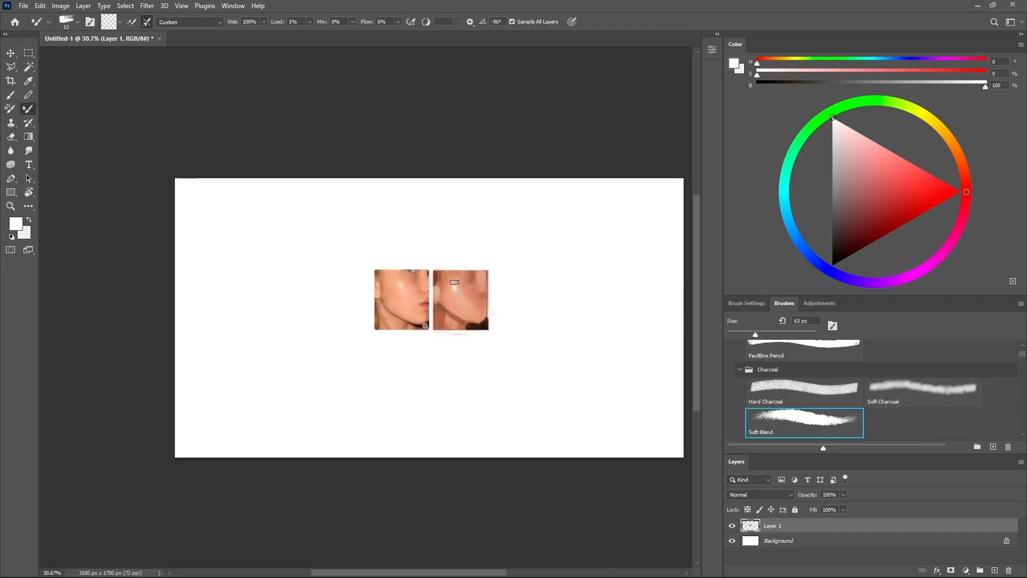
pyautogui.press('b')
pyautogui.keyDown('alt'); pyautogui.click(463, 286); pyautogui.keyUp('alt')
pyautogui.keyDown('alt'); pyautogui.click(445, 306); pyautogui.keyUp('alt')
pyautogui.keyDown('alt'); pyautogui.click(466, 301); pyautogui.keyUp('alt')
pyautogui.moveTo(446, 306)
pyautogui.mouseDown()
pyautogui.moveTo(453, 311)
pyautogui.moveTo(436, 330)
pyautogui.moveTo(482, 326)
pyautogui.moveTo(484, 293)
pyautogui.mouseUp()
pyautogui.hotkey('shift', 'b')
pyautogui.press('b')
pyautogui.keyDown('alt'); pyautogui.click(455, 300); pyautogui.keyUp('alt')
pyautogui.hotkey('shift', 'b')
pyautogui.press('b')
# Build up the neck tones below the jaw with sampled browns and blend them with the Mixer Brush.
pyautogui.keyDown('alt'); pyautogui.click(444, 321); pyautogui.keyUp('alt')
pyautogui.keyDown('alt'); pyautogui.click(437, 316); pyautogui.keyUp('alt')
pyautogui.keyDown('alt'); pyautogui.click(436, 313); pyautogui.keyUp('alt')
pyautogui.keyDown('alt'); pyautogui.click(439, 323); pyautogui.keyUp('alt')
pyautogui.keyDown('alt'); pyautogui.click(443, 321); pyautogui.keyUp('alt')
pyautogui.hotkey('shift', 'b')
pyautogui.press('b')
# Refine the dark shadow under the chin in the lower right corner with sampled tones and the Mixer Brush.
pyautogui.keyDown('alt'); pyautogui.click(476, 326); pyautogui.keyUp('alt')
pyautogui.hotkey('shift', 'b')
pyautogui.press('b')
pyautogui.keyDown('alt'); pyautogui.click(463, 324); pyautogui.keyUp('alt')
pyautogui.hotkey('shift', 'b')
pyautogui.press('b')
# Paint the pink lips at the study's right edge, adjusting their shape with sampled surrounding tones.
pyautogui.keyDown('alt'); pyautogui.click(482, 309); pyautogui.keyUp('alt')
pyautogui.keyDown('alt'); pyautogui.click(483, 308); pyautogui.keyUp('alt')
pyautogui.keyDown('alt'); pyautogui.click(484, 305); pyautogui.keyUp('alt')
pyautogui.keyDown('alt'); pyautogui.click(479, 305); pyautogui.keyUp('alt')
pyautogui.keyDown('alt'); pyautogui.click(483, 309); pyautogui.keyUp('alt')
# Rework the cheek highlight with sampled tones and the Mixer Brush, and tidy the right edge with white at 23 px.
pyautogui.keyDown('alt'); pyautogui.click(459, 291); pyautogui.keyUp('alt')
pyautogui.hotkey('shift', 'b')
pyautogui.press('b')
pyautogui.keyDown('alt'); pyautogui.click(455, 289); pyautogui.keyUp('alt')
pyautogui.keyDown('alt'); pyautogui.click(488, 286); pyautogui.keyUp('alt')
pyautogui.keyDown('alt'); pyautogui.click(503, 260); pyautogui.keyUp('alt')
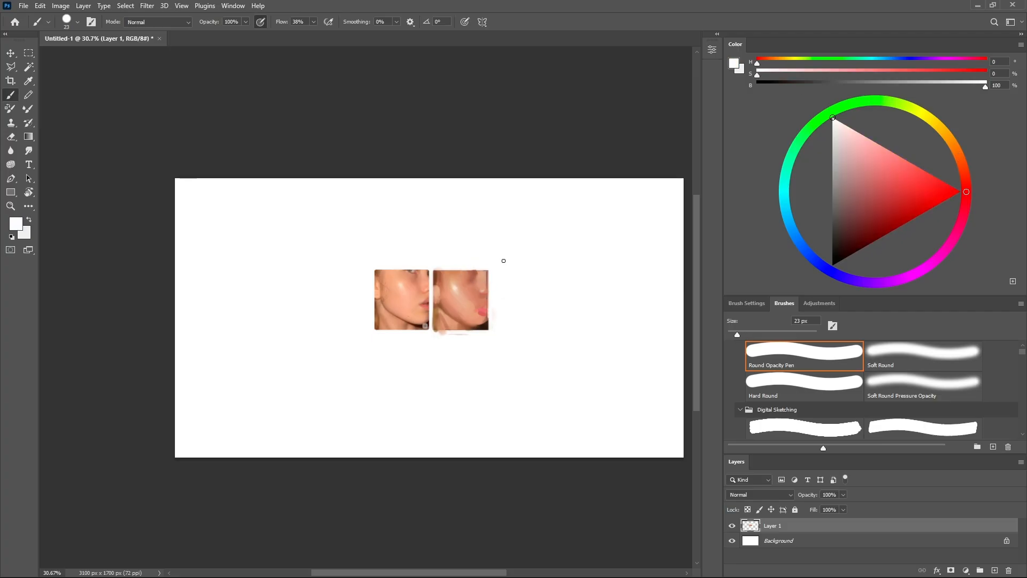
# Paint the upper cheek, ear and neck edge with sampled peach tones at about 40 px.
pyautogui.keyDown('alt'); pyautogui.click(456, 271); pyautogui.keyUp('alt')
pyautogui.keyDown('alt'); pyautogui.click(451, 284); pyautogui.keyUp('alt')
pyautogui.press('[')
pyautogui.keyDown('alt'); pyautogui.click(438, 291); pyautogui.keyUp('alt')
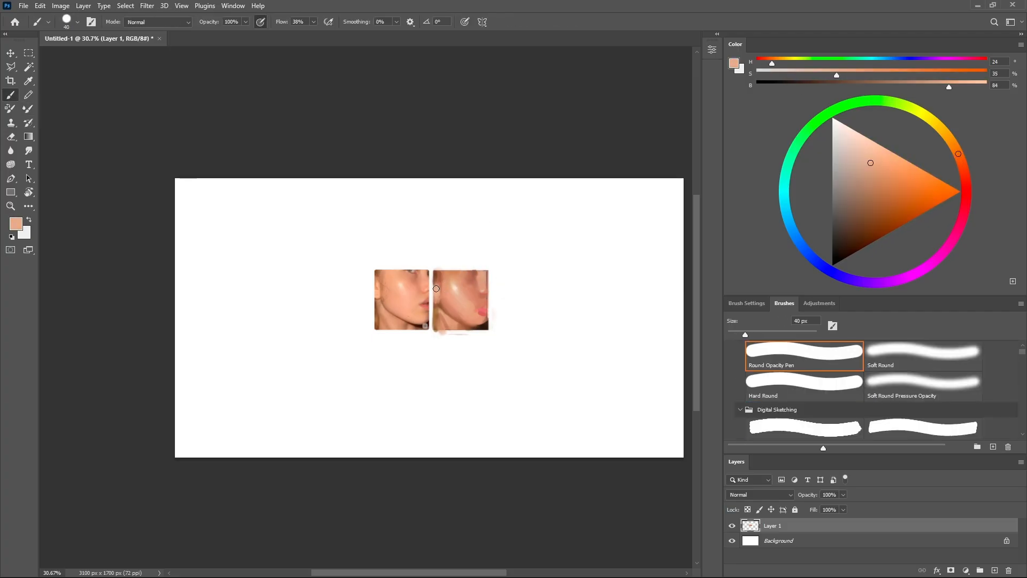
pyautogui.keyDown('alt'); pyautogui.click(439, 299); pyautogui.keyUp('alt')
pyautogui.moveTo(437, 289)
pyautogui.mouseDown()
pyautogui.moveTo(452, 326)
pyautogui.moveTo(472, 308)
pyautogui.moveTo(450, 320)
pyautogui.mouseUp()
# Adjust the neck shadow below the ear with chosen and sampled tones and blend it with the Mixer Brush.
pyautogui.click(905, 219)
pyautogui.click(871, 171)
pyautogui.keyDown('alt'); pyautogui.click(443, 318); pyautogui.keyUp('alt')
pyautogui.click(845, 191)
pyautogui.keyDown('alt'); pyautogui.click(444, 319); pyautogui.keyUp('alt')
pyautogui.hotkey('shift', 'b')
pyautogui.press('b')
pyautogui.keyDown('alt'); pyautogui.click(444, 311); pyautogui.keyUp('alt')
# Try to trim the paint below the study's lower edge with white at 20 px.
pyautogui.keyDown('alt'); pyautogui.click(449, 345); pyautogui.keyUp('alt')
pyautogui.moveTo(435, 333); pyautogui.dragTo(452, 335)
pyautogui.moveTo(452, 335); pyautogui.dragTo(469, 335)
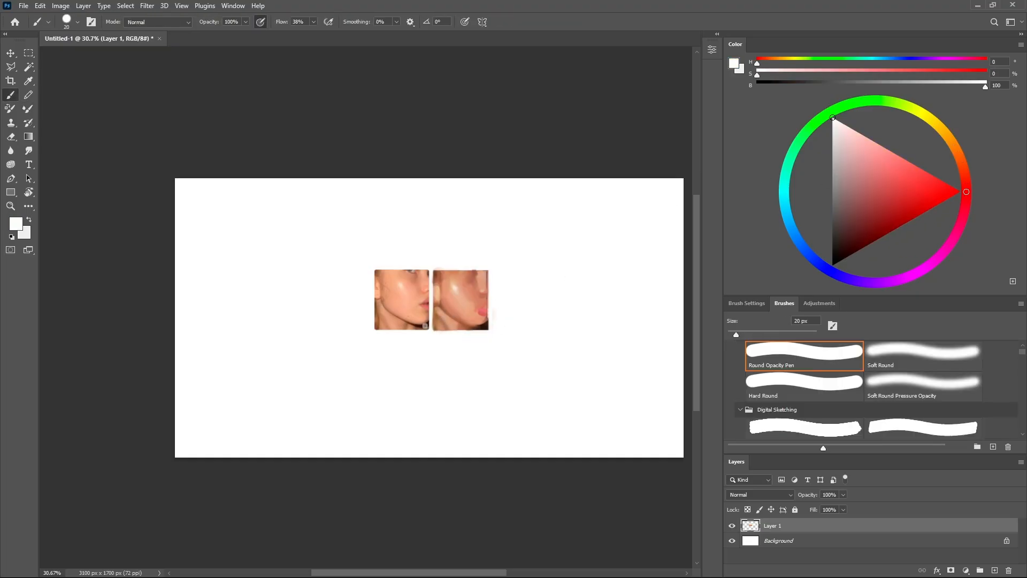
pyautogui.hotkey('ctrl', 'z')
pyautogui.hotkey('ctrl', 'z')
pyautogui.hotkey('ctrl', 'z')
# Rework the mouth and nose side with sampled skin tones and the Mixer Brush, and add dark brown corner accents at 28 px.
pyautogui.keyDown('alt'); pyautogui.click(476, 304); pyautogui.keyUp('alt')
pyautogui.keyDown('alt'); pyautogui.click(469, 304); pyautogui.keyUp('alt')
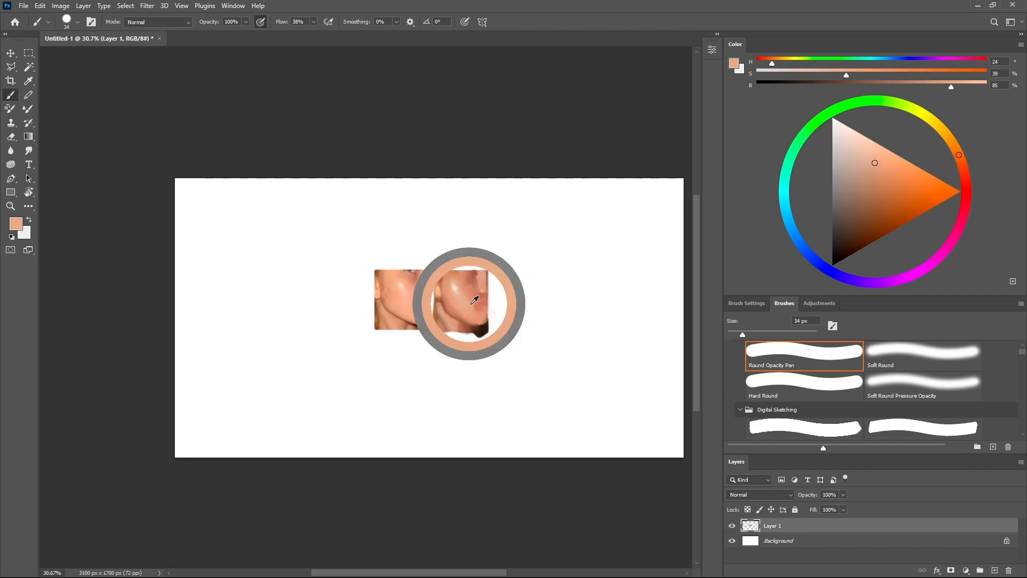
pyautogui.hotkey('shift', 'b')
pyautogui.moveTo(476, 311)
pyautogui.mouseDown()
pyautogui.moveTo(486, 309)
pyautogui.moveTo(486, 271)
pyautogui.mouseUp()
pyautogui.press('b')
pyautogui.keyDown('alt'); pyautogui.click(484, 294); pyautogui.keyUp('alt')
pyautogui.keyDown('alt'); pyautogui.click(483, 279); pyautogui.keyUp('alt')
pyautogui.keyDown('alt'); pyautogui.click(484, 327); pyautogui.keyUp('alt')
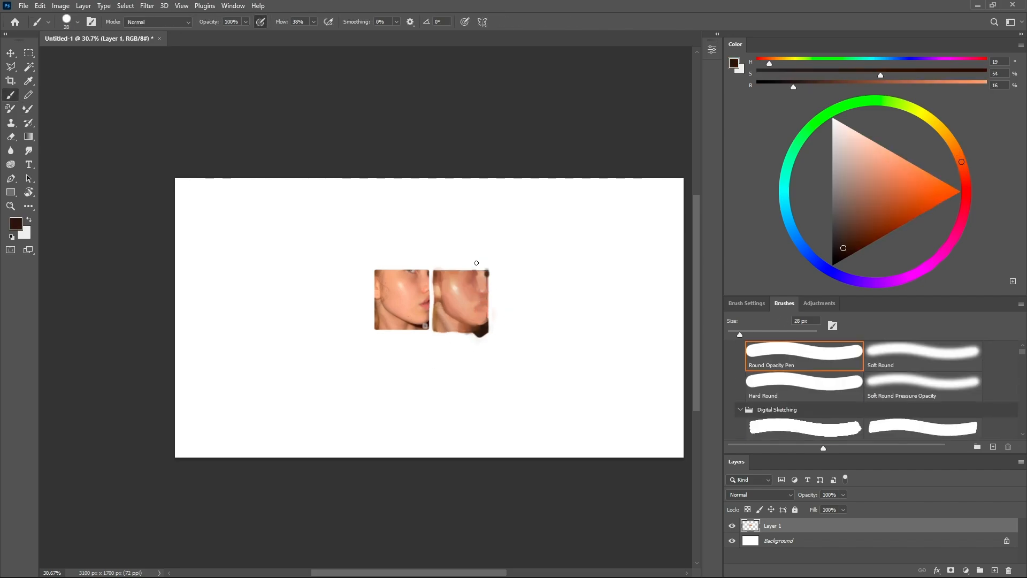
# Cover the study's dark upper corner with white and blend the nose and mouth side with the Mixer Brush.
pyautogui.keyDown('alt'); pyautogui.click(483, 265); pyautogui.keyUp('alt')
pyautogui.hotkey('shift', 'b')
pyautogui.press('b')
pyautogui.keyDown('alt'); pyautogui.click(474, 313); pyautogui.keyUp('alt')
pyautogui.hotkey('shift', 'b')
pyautogui.moveTo(475, 309)
pyautogui.mouseDown()
pyautogui.moveTo(483, 303)
pyautogui.moveTo(475, 311)
pyautogui.moveTo(485, 328)
pyautogui.moveTo(490, 271)
pyautogui.mouseUp()
pyautogui.press('b')
# Rework the cheek, nose side and chin with sampled skin tones, blending them with the Mixer Brush.
pyautogui.keyDown('alt'); pyautogui.click(464, 296); pyautogui.keyUp('alt')
pyautogui.keyDown('alt'); pyautogui.click(481, 289); pyautogui.keyUp('alt')
pyautogui.hotkey('shift', 'b')
pyautogui.press('b')
pyautogui.keyDown('alt'); pyautogui.click(477, 316); pyautogui.keyUp('alt')
pyautogui.keyDown('alt'); pyautogui.click(479, 320); pyautogui.keyUp('alt')
pyautogui.keyDown('alt'); pyautogui.click(493, 323); pyautogui.keyUp('alt')
pyautogui.keyDown('alt'); pyautogui.click(455, 315); pyautogui.keyUp('alt')
# Extend the neck along the study's lower edge with sampled brown tones at 70 px.
pyautogui.press(']')
pyautogui.keyDown('alt'); pyautogui.click(477, 306); pyautogui.keyUp('alt')
pyautogui.keyDown('alt'); pyautogui.click(439, 320); pyautogui.keyUp('alt')
pyautogui.moveTo(442, 324); pyautogui.dragTo(447, 335)
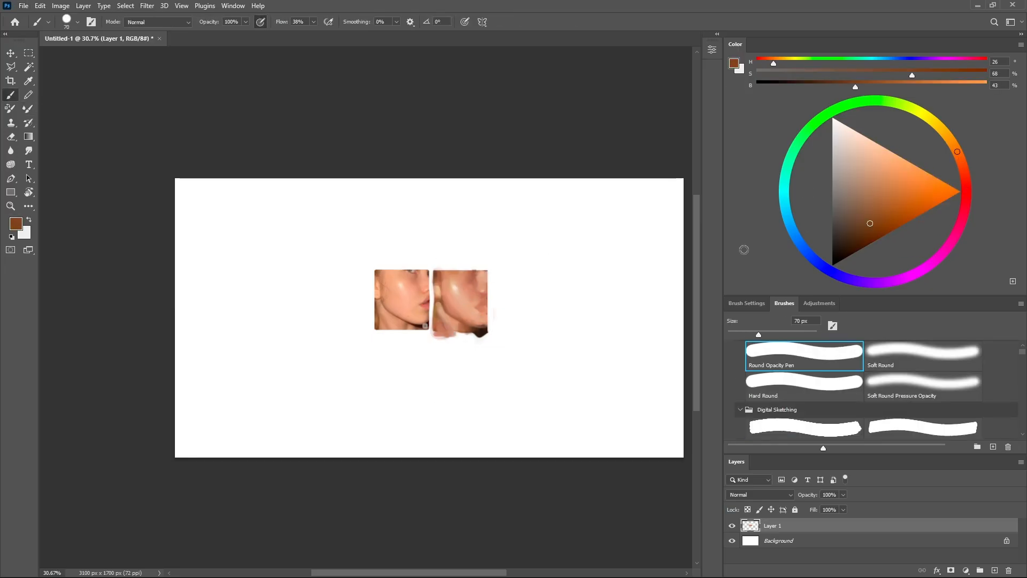
# Trim the study's outer edges with sampled white and repaint the neck and jaw shadow with sampled tones.
pyautogui.keyDown('alt'); pyautogui.click(427, 343); pyautogui.keyUp('alt')
pyautogui.moveTo(431, 300)
pyautogui.mouseDown()
pyautogui.moveTo(431, 336)
pyautogui.moveTo(467, 322)
pyautogui.moveTo(476, 335)
pyautogui.moveTo(484, 325)
pyautogui.mouseUp()
pyautogui.keyDown('alt'); pyautogui.click(465, 320); pyautogui.keyUp('alt')
pyautogui.press(']')
pyautogui.keyDown('alt'); pyautogui.click(467, 324); pyautogui.keyUp('alt')
pyautogui.keyDown('alt'); pyautogui.click(484, 332); pyautogui.keyUp('alt')
# Blend the shadow under the jaw with the Mixer Brush and restate it in sampled dark brown at 16 px.
pyautogui.hotkey('shift', 'b')
pyautogui.press('b')
pyautogui.keyDown('alt'); pyautogui.click(474, 320); pyautogui.keyUp('alt')
pyautogui.hotkey('shift', 'b')
pyautogui.press('b')
pyautogui.keyDown('alt'); pyautogui.click(479, 331); pyautogui.keyUp('alt')
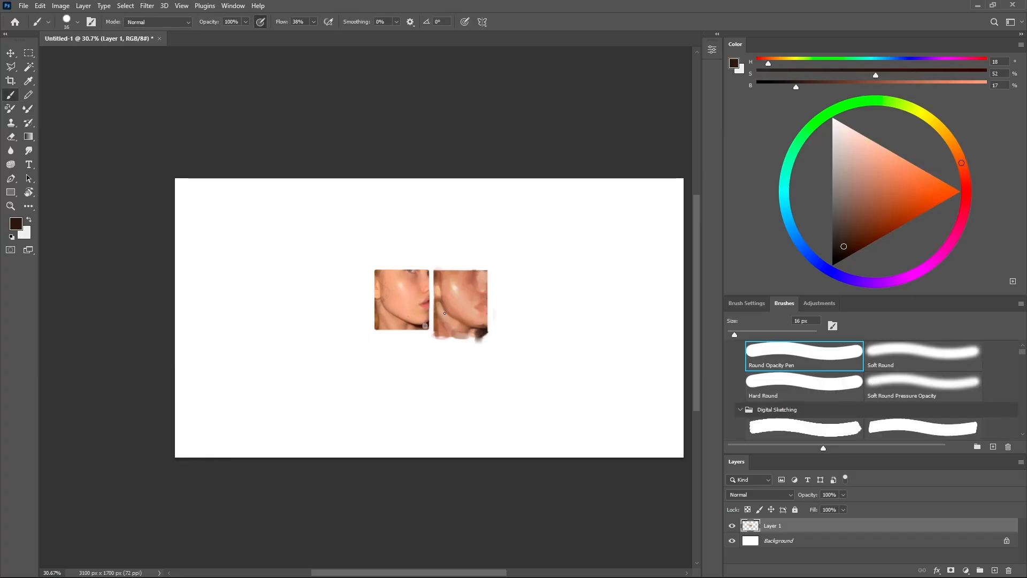
pyautogui.keyDown('alt'); pyautogui.click(482, 331); pyautogui.keyUp('alt')
pyautogui.keyDown('alt'); pyautogui.click(485, 333); pyautogui.keyUp('alt')
pyautogui.press(']')
# Rework the neck edge below the ear, blend it with the Mixer Brush, and add sampled peach at 26 px.
pyautogui.moveTo(439, 301); pyautogui.dragTo(448, 306)
pyautogui.hotkey('shift', 'b')
pyautogui.press('b')
pyautogui.keyDown('alt'); pyautogui.click(439, 292); pyautogui.keyUp('alt')
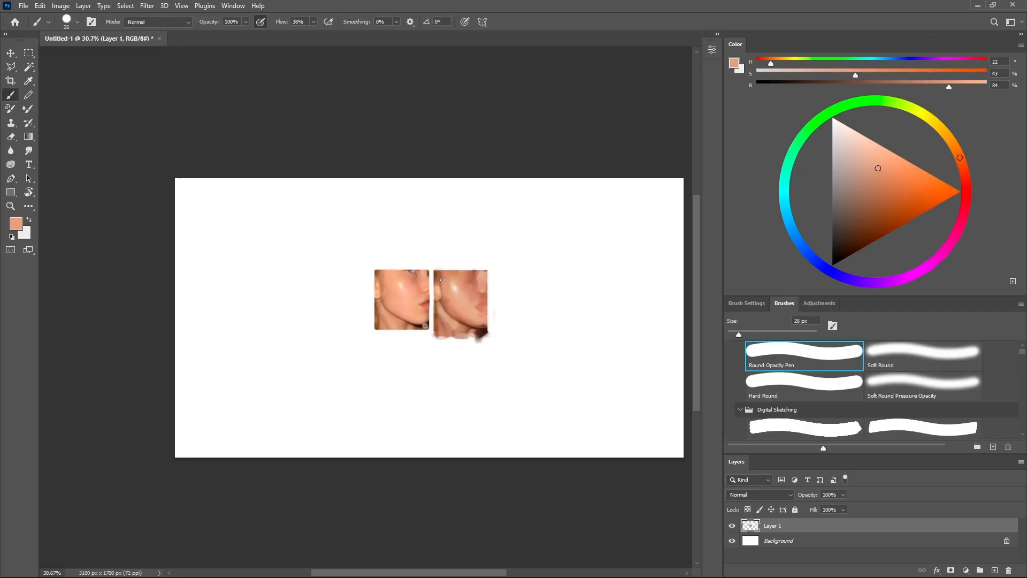
pyautogui.keyDown('alt'); pyautogui.click(458, 284); pyautogui.keyUp('alt')
# Repaint the nose side and the tones running down to the neck with sampled skin colours.
pyautogui.keyDown('alt'); pyautogui.click(477, 276); pyautogui.keyUp('alt')
pyautogui.keyDown('alt'); pyautogui.click(486, 280); pyautogui.keyUp('alt')
pyautogui.moveTo(479, 271)
pyautogui.mouseDown()
pyautogui.moveTo(488, 314)
pyautogui.moveTo(455, 328)
pyautogui.mouseUp()
pyautogui.keyDown('alt'); pyautogui.click(491, 280); pyautogui.keyUp('alt')
pyautogui.press(']')
# Repaint the lips and chin with sampled tones, matching the lip colour to the reference photo.
pyautogui.keyDown('alt'); pyautogui.click(478, 314); pyautogui.keyUp('alt')
pyautogui.press('[')
pyautogui.keyDown('alt'); pyautogui.click(475, 305); pyautogui.keyUp('alt')
pyautogui.keyDown('alt'); pyautogui.click(425, 305); pyautogui.keyUp('alt')
pyautogui.press(']')
pyautogui.keyDown('alt'); pyautogui.click(498, 300); pyautogui.keyUp('alt')
pyautogui.press('[')
pyautogui.keyDown('alt'); pyautogui.click(482, 331); pyautogui.keyUp('alt')
# Blend the neck shadow with the Mixer Brush and add sampled brown above the ear at 29 px.
pyautogui.keyDown('alt'); pyautogui.click(464, 325); pyautogui.keyUp('alt')
pyautogui.hotkey('shift', 'b')
pyautogui.press('b')
pyautogui.keyDown('alt'); pyautogui.click(452, 336); pyautogui.keyUp('alt')
pyautogui.keyDown('alt'); pyautogui.click(439, 275); pyautogui.keyUp('alt')
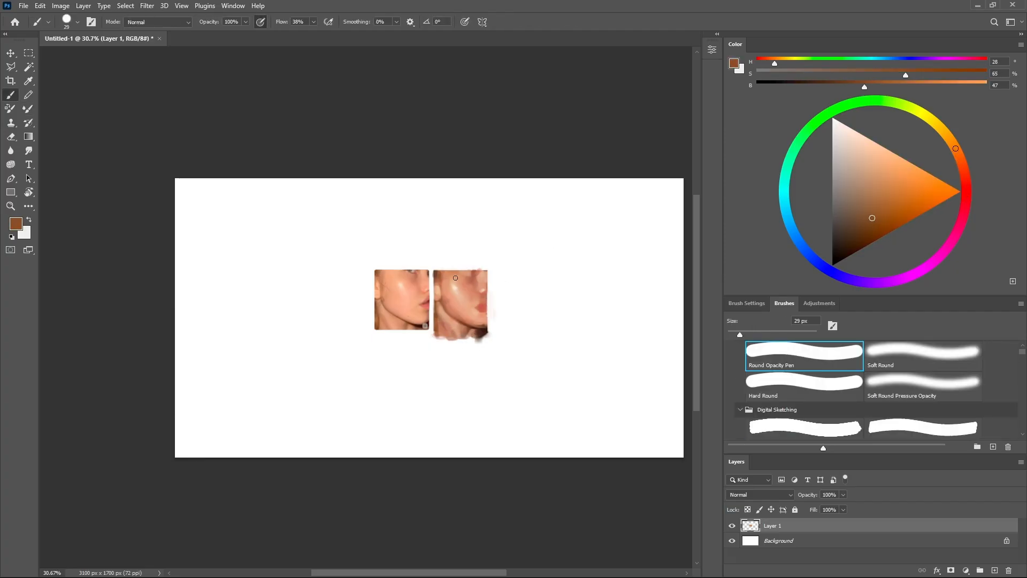
pyautogui.keyDown('alt'); pyautogui.click(439, 275); pyautogui.keyUp('alt')
pyautogui.moveTo(440, 274); pyautogui.dragTo(444, 271)
# Refine the chin, lower lip and mouth corner with sampled peach and red tones at 29 px.
pyautogui.keyDown('alt'); pyautogui.click(455, 275); pyautogui.keyUp('alt')
pyautogui.keyDown('alt'); pyautogui.click(479, 315); pyautogui.keyUp('alt')
pyautogui.keyDown('alt'); pyautogui.click(479, 317); pyautogui.keyUp('alt')
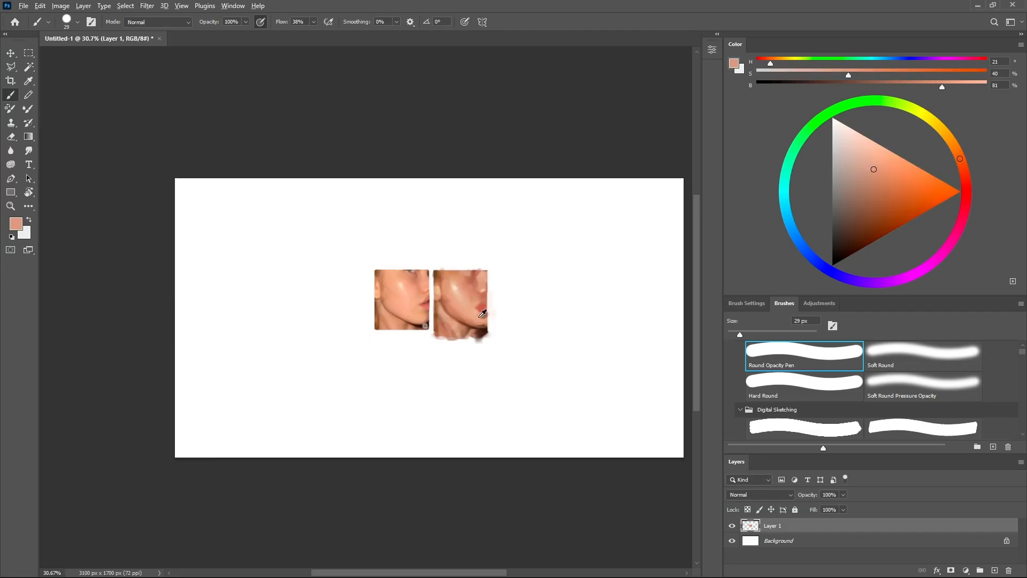
pyautogui.keyDown('alt'); pyautogui.click(479, 318); pyautogui.keyUp('alt')
pyautogui.keyDown('alt'); pyautogui.click(485, 320); pyautogui.keyUp('alt')
pyautogui.keyDown('alt'); pyautogui.click(482, 321); pyautogui.keyUp('alt')
pyautogui.keyDown('alt'); pyautogui.click(487, 301); pyautogui.keyUp('alt')
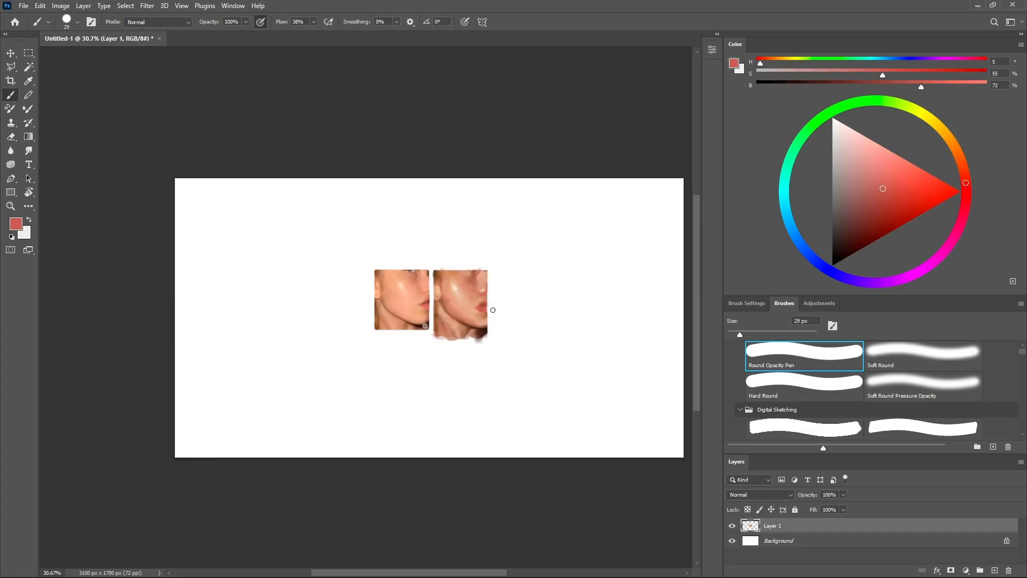
# Reduce the brush to 23 px and refine the lower neck and jaw shadow with sampled tones.
pyautogui.press('[')
pyautogui.press('[')
pyautogui.keyDown('alt'); pyautogui.click(463, 336); pyautogui.keyUp('alt')
pyautogui.press('[')
pyautogui.press('[')
pyautogui.press('[')
pyautogui.keyDown('alt'); pyautogui.click(473, 331); pyautogui.keyUp('alt')
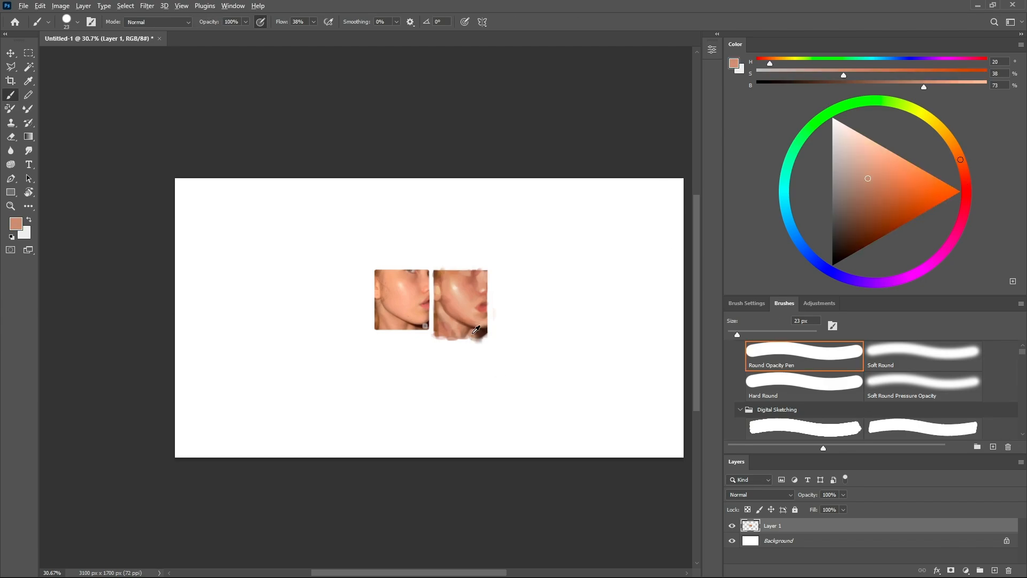
# Touch up the lip line, cheek and lower neck with sampled tones and activate the Rectangular Marquee tool.
pyautogui.keyDown('alt'); pyautogui.click(488, 308); pyautogui.keyUp('alt')
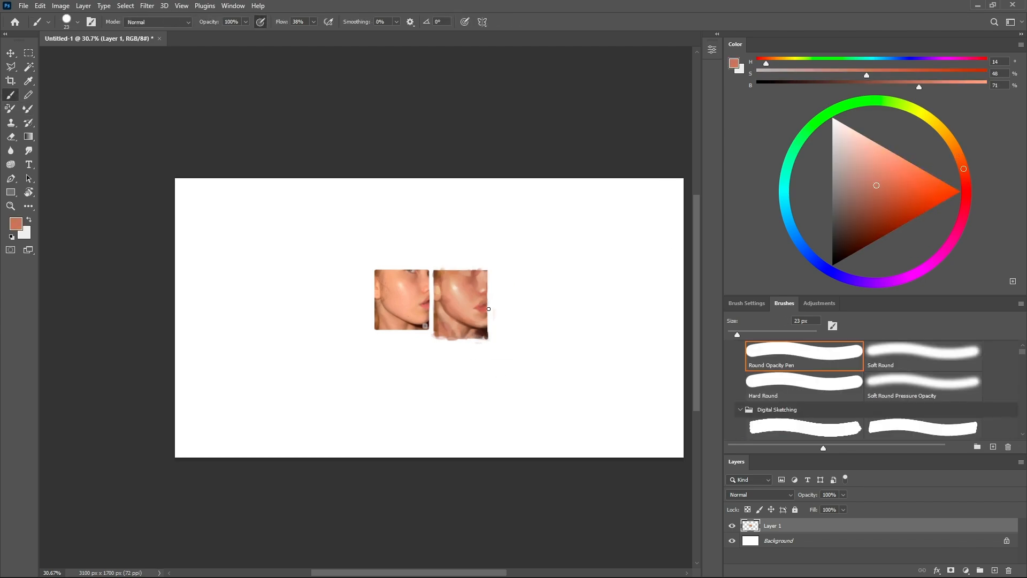
pyautogui.keyDown('alt'); pyautogui.click(452, 283); pyautogui.keyUp('alt')
pyautogui.keyDown('alt'); pyautogui.click(440, 333); pyautogui.keyUp('alt')
pyautogui.press('m')
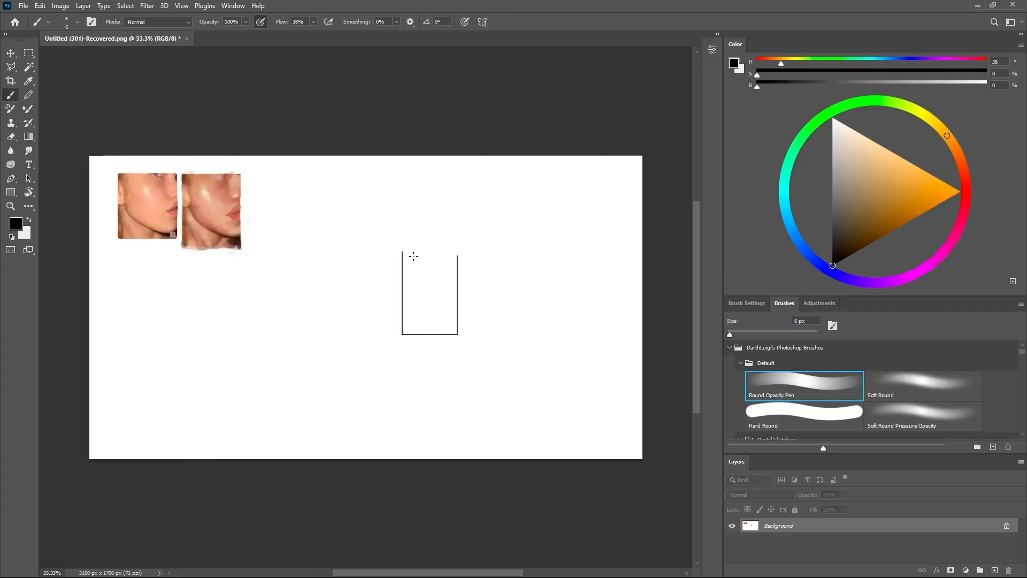
# Block in the background and dark hair masses of a small portrait inside the black frame.
pyautogui.moveTo(413, 257)
pyautogui.mouseDown()
pyautogui.moveTo(466, 305)
pyautogui.moveTo(428, 256)
pyautogui.moveTo(447, 274)
pyautogui.mouseUp()
pyautogui.moveTo(405, 279)
pyautogui.mouseDown()
pyautogui.moveTo(405, 309)
pyautogui.moveTo(418, 307)
pyautogui.mouseUp()
pyautogui.moveTo(426, 270)
pyautogui.mouseDown()
pyautogui.moveTo(446, 283)
pyautogui.moveTo(456, 309)
pyautogui.moveTo(427, 271)
pyautogui.mouseUp()
pyautogui.keyDown('alt'); pyautogui.click(432, 274); pyautogui.keyUp('alt')
pyautogui.moveTo(405, 317)
pyautogui.mouseDown()
pyautogui.moveTo(414, 334)
pyautogui.moveTo(414, 310)
pyautogui.mouseUp()
# Add chosen and sampled colour patches to the portrait's background behind the head.
pyautogui.click(937, 121)
pyautogui.click(883, 213)
pyautogui.keyDown('alt'); pyautogui.click(447, 261); pyautogui.keyUp('alt')
pyautogui.moveTo(428, 253)
pyautogui.mouseDown()
pyautogui.moveTo(443, 272)
pyautogui.moveTo(402, 278)
pyautogui.mouseUp()
# Paint the portrait's face in light pink and frame it with dark brown hair and a fringe.
pyautogui.click(966, 181)
pyautogui.click(875, 158)
pyautogui.moveTo(428, 277)
pyautogui.mouseDown()
pyautogui.moveTo(444, 310)
pyautogui.moveTo(442, 300)
pyautogui.mouseUp()
pyautogui.click(845, 236)
pyautogui.moveTo(420, 278)
pyautogui.mouseDown()
pyautogui.moveTo(417, 297)
pyautogui.moveTo(442, 300)
pyautogui.mouseUp()
pyautogui.keyDown('alt'); pyautogui.click(429, 269); pyautogui.keyUp('alt')
pyautogui.moveTo(417, 277); pyautogui.dragTo(437, 267)
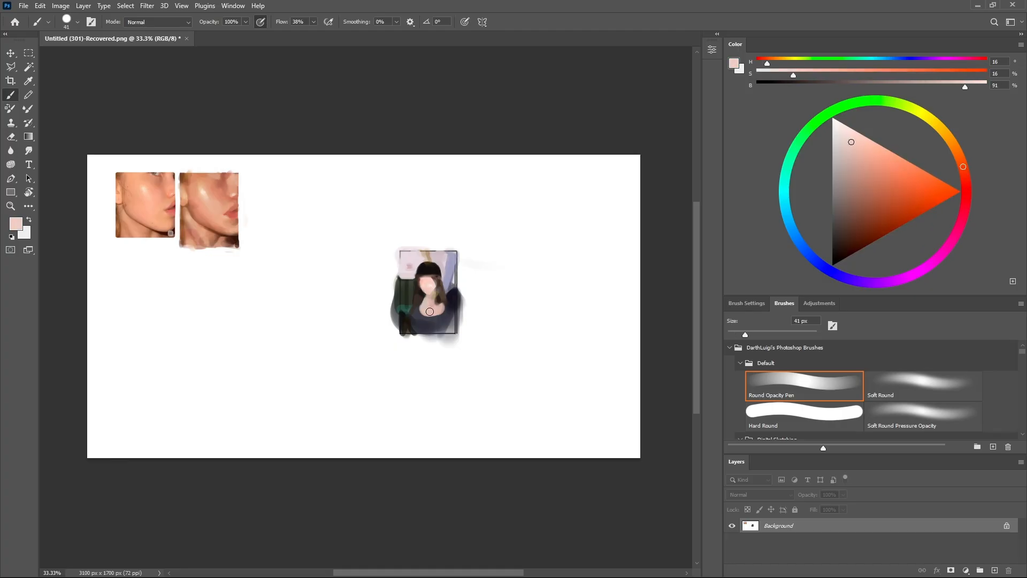
# Paint the raised hands in sampled skin tones and shape the dark off-shoulder top around them.
pyautogui.keyDown('alt'); pyautogui.click(428, 289); pyautogui.keyUp('alt')
pyautogui.moveTo(410, 303); pyautogui.dragTo(408, 320)
pyautogui.keyDown('alt'); pyautogui.click(432, 330); pyautogui.keyUp('alt')
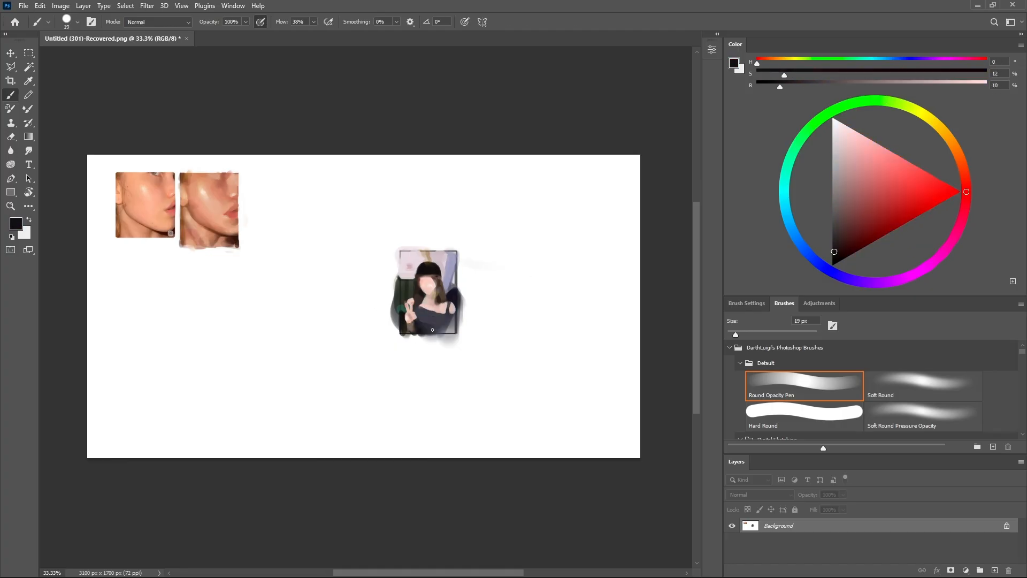
pyautogui.keyDown('alt'); pyautogui.click(448, 326); pyautogui.keyUp('alt')
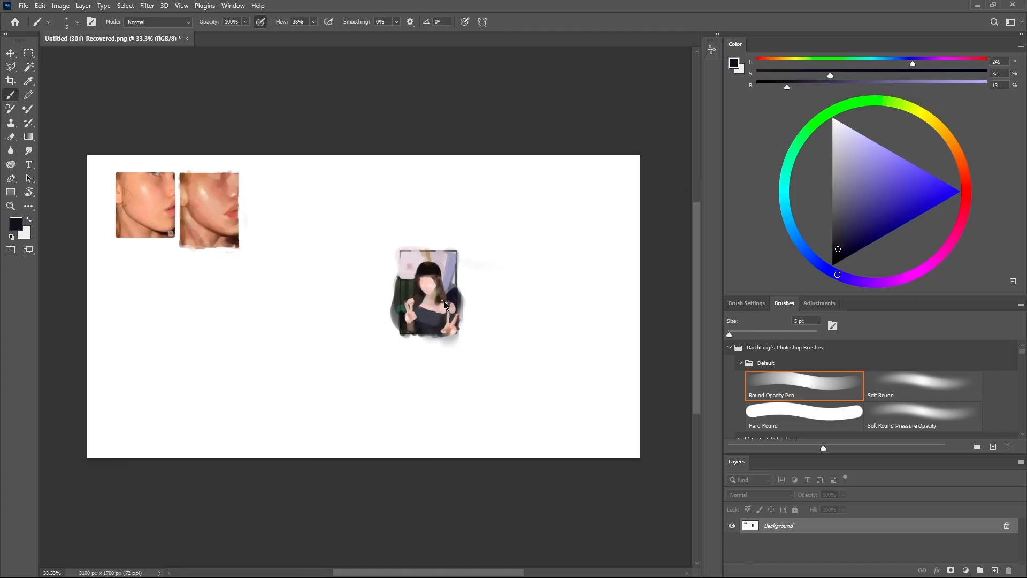
pyautogui.keyDown('alt'); pyautogui.click(431, 318); pyautogui.keyUp('alt')
# Define the hair ends and neckline with sampled dark tones and paint over the frame's lower side edge.
pyautogui.moveTo(444, 303)
pyautogui.mouseDown()
pyautogui.moveTo(448, 316)
pyautogui.moveTo(423, 298)
pyautogui.mouseUp()
pyautogui.moveTo(400, 311); pyautogui.dragTo(400, 334)
pyautogui.keyDown('alt'); pyautogui.click(397, 291); pyautogui.keyUp('alt')
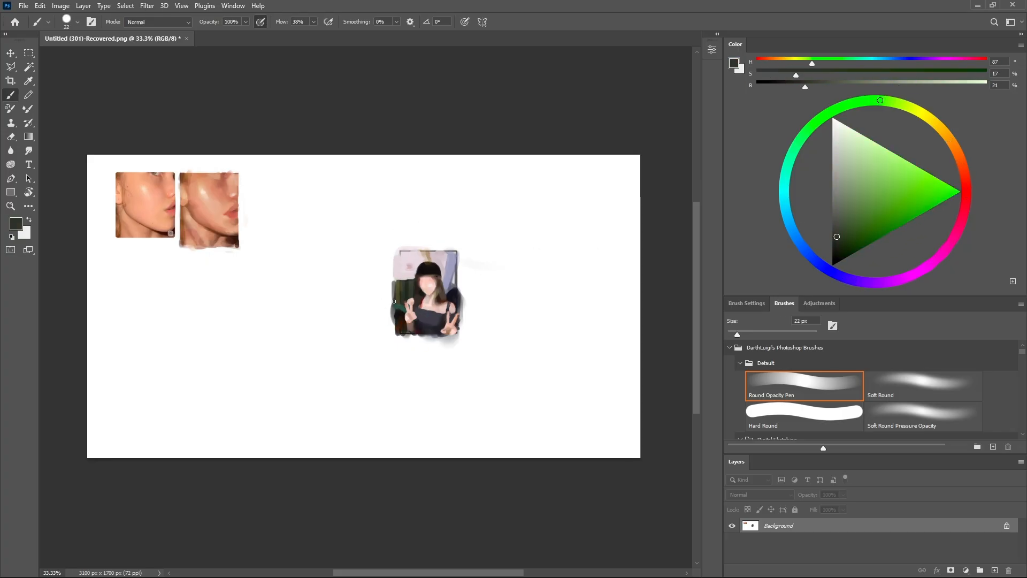
# Extend the lavender and dark background past the black frame along the portrait's side and lower edges.
pyautogui.keyDown('alt'); pyautogui.click(448, 266); pyautogui.keyUp('alt')
pyautogui.moveTo(445, 254)
pyautogui.mouseDown()
pyautogui.moveTo(444, 283)
pyautogui.moveTo(460, 287)
pyautogui.mouseUp()
pyautogui.keyDown('alt'); pyautogui.click(453, 294); pyautogui.keyUp('alt')
pyautogui.moveTo(397, 339); pyautogui.dragTo(415, 338)
pyautogui.moveTo(415, 338); pyautogui.dragTo(438, 338)
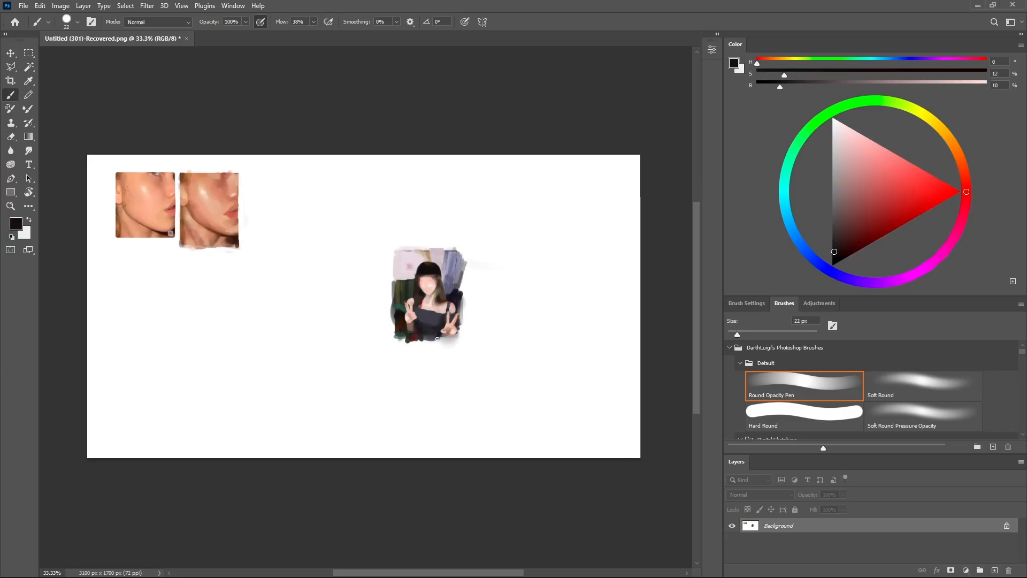
pyautogui.moveTo(465, 250); pyautogui.dragTo(465, 328)
# Rework the background beside the figure with sampled tones and choose a smaller brush and a light skin tone.
pyautogui.keyDown('alt'); pyautogui.click(448, 268); pyautogui.keyUp('alt')
pyautogui.keyDown('alt'); pyautogui.click(401, 318); pyautogui.keyUp('alt')
pyautogui.moveTo(399, 316); pyautogui.dragTo(400, 340)
pyautogui.keyDown('alt'); pyautogui.click(440, 292); pyautogui.keyUp('alt')
pyautogui.click(730, 334)
pyautogui.click(854, 158)
# Refine the face and hair with chosen and sampled tones and save the painting as a separate file.
pyautogui.moveTo(418, 270)
pyautogui.mouseDown()
pyautogui.moveTo(434, 264)
pyautogui.moveTo(443, 286)
pyautogui.moveTo(430, 289)
pyautogui.moveTo(454, 307)
pyautogui.mouseUp()
pyautogui.keyDown('alt'); pyautogui.click(435, 270); pyautogui.keyUp('alt')
pyautogui.click(905, 208)
pyautogui.keyDown('alt'); pyautogui.click(464, 299); pyautogui.keyUp('alt')
pyautogui.hotkey('ctrl', 'shift', 's')
# Add chosen brown and sampled lavender tones to the hair and the background beside the cap.
pyautogui.keyDown('alt'); pyautogui.click(431, 297); pyautogui.keyUp('alt')
pyautogui.click(896, 227)
pyautogui.keyDown('alt'); pyautogui.click(455, 263); pyautogui.keyUp('alt')
pyautogui.moveTo(457, 258)
pyautogui.mouseDown()
pyautogui.moveTo(453, 271)
pyautogui.moveTo(458, 250)
pyautogui.mouseUp()
pyautogui.keyDown('alt'); pyautogui.click(469, 242); pyautogui.keyUp('alt')
pyautogui.moveTo(438, 245)
pyautogui.mouseDown()
pyautogui.moveTo(396, 246)
pyautogui.moveTo(475, 354)
pyautogui.mouseUp()
# Select the portrait and enlarge it with Free Transform.
pyautogui.press('m')
pyautogui.hotkey('ctrl', 't')
pyautogui.moveTo(381, 354); pyautogui.dragTo(323, 448)
pyautogui.press('Return')
# Blend the portrait's cheek below the open eye with the Mixer Brush.
pyautogui.press('z')
pyautogui.moveTo(396, 306); pyautogui.dragTo(412, 415)
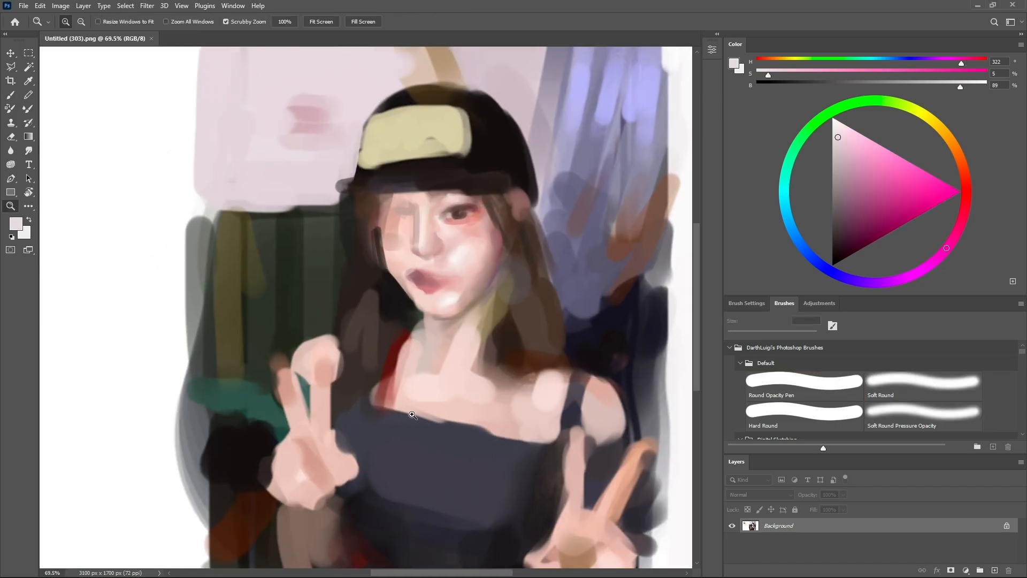
pyautogui.hotkey('shift', 'b')
pyautogui.moveTo(460, 235)
pyautogui.mouseDown()
pyautogui.moveTo(480, 235)
pyautogui.moveTo(468, 268)
pyautogui.mouseUp()
pyautogui.press('z')
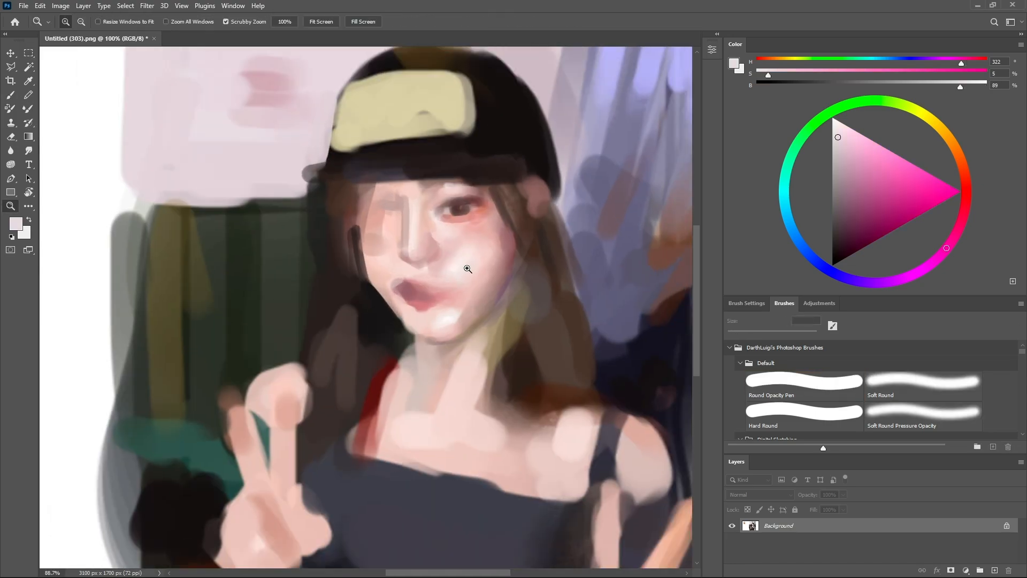
# Smooth the cheek beside the nose with sampled light pinks at 11 px and the Mixer Brush.
pyautogui.press('b')
pyautogui.keyDown('alt'); pyautogui.click(449, 240); pyautogui.keyUp('alt')
pyautogui.keyDown('alt'); pyautogui.click(446, 244); pyautogui.keyUp('alt')
pyautogui.hotkey('shift', 'b')
pyautogui.hotkey('shift', 'b')
pyautogui.keyDown('alt'); pyautogui.click(435, 262); pyautogui.keyUp('alt')
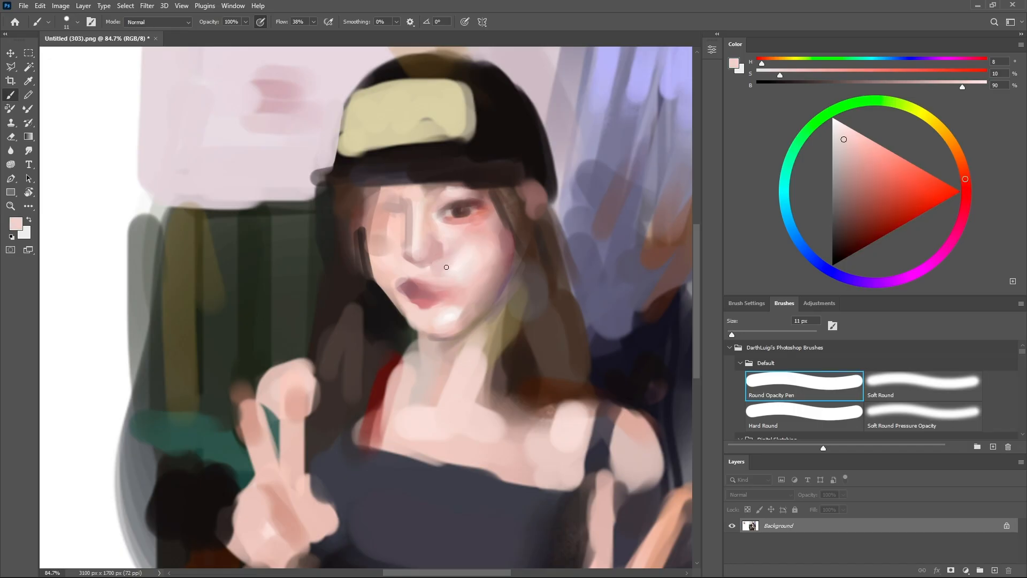
# Refine the area between nose and mouth with a sampled muted pink at 9 px.
pyautogui.keyDown('alt'); pyautogui.click(441, 273); pyautogui.keyUp('alt')
pyautogui.press('[')
pyautogui.press('[')
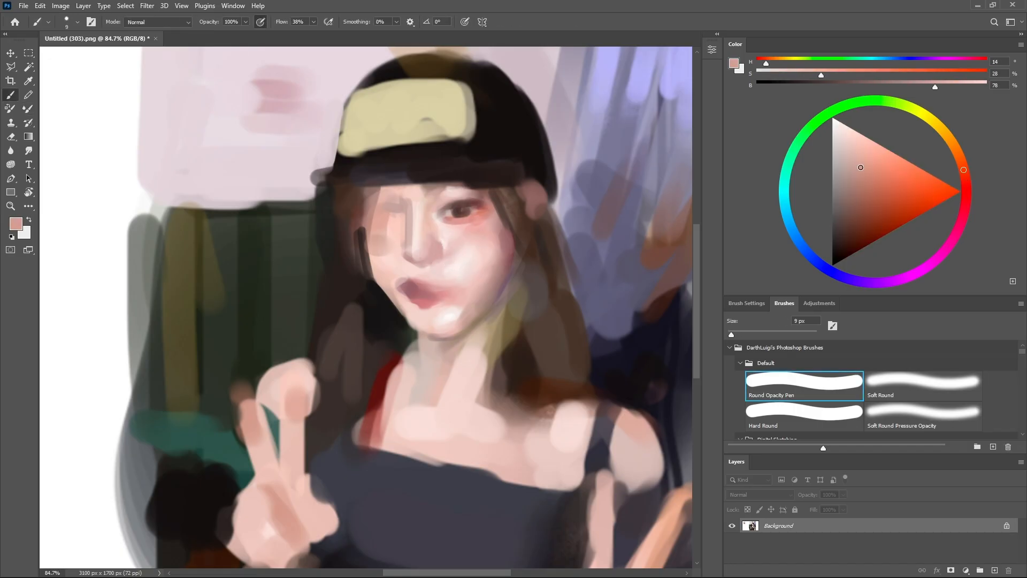
# Brighten the nose bridge and brow area with sampled pale pinks at 12 to 13 px.
pyautogui.keyDown('alt'); pyautogui.click(430, 198); pyautogui.keyUp('alt')
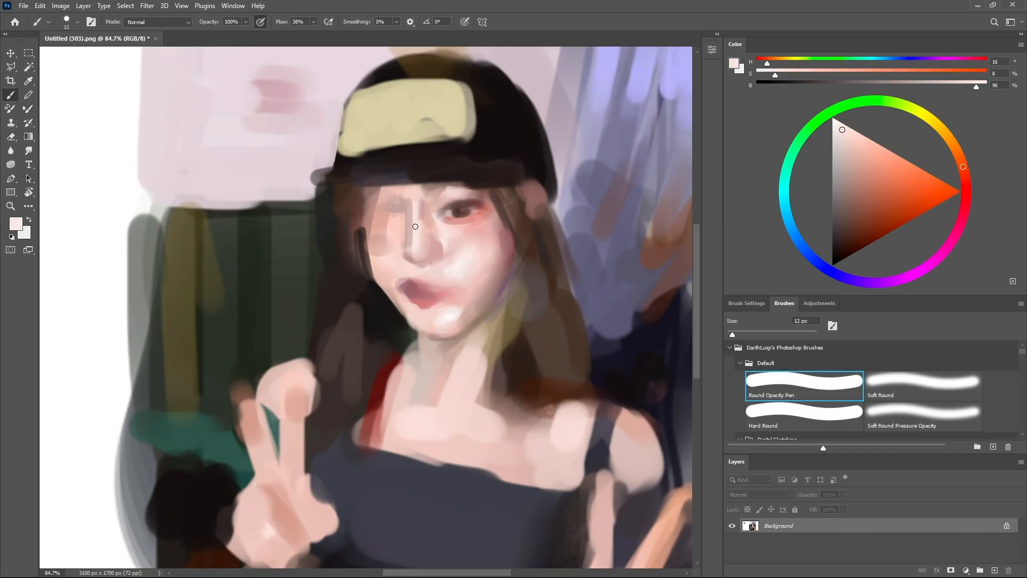
pyautogui.press(']')
pyautogui.press('[')
pyautogui.keyDown('alt'); pyautogui.click(431, 196); pyautogui.keyUp('alt')
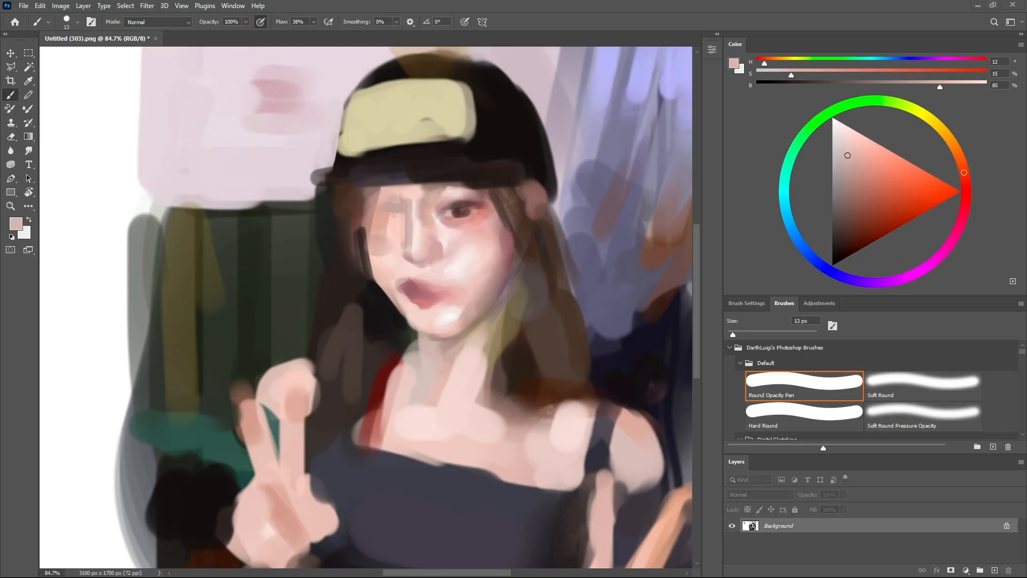
pyautogui.keyDown('alt'); pyautogui.click(453, 244); pyautogui.keyUp('alt')
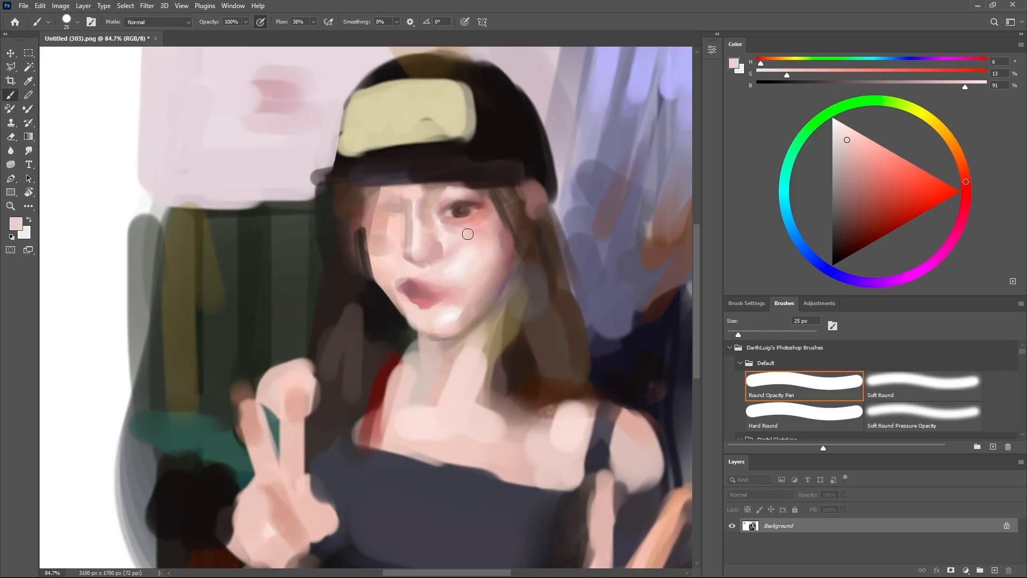
# Rework the nose bridge and nostril edge with chosen and sampled pinks, narrowing the brush from 18 to 9 px.
pyautogui.keyDown('alt'); pyautogui.click(436, 209); pyautogui.keyUp('alt')
pyautogui.press(']')
pyautogui.press(']')
pyautogui.click(937, 125)
pyautogui.click(846, 150)
pyautogui.keyDown('alt'); pyautogui.click(419, 201); pyautogui.keyUp('alt')
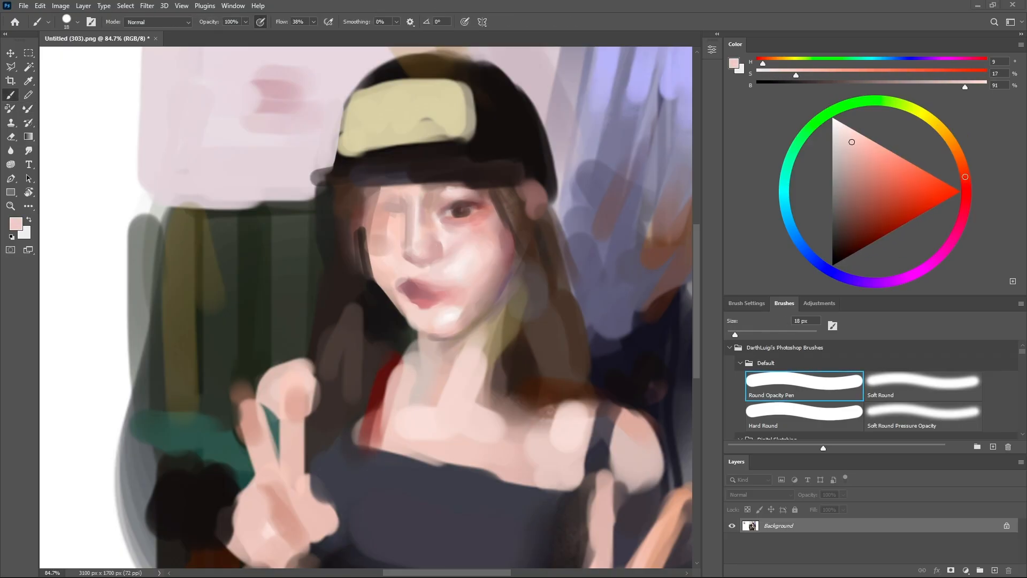
pyautogui.keyDown('alt'); pyautogui.click(438, 240); pyautogui.keyUp('alt')
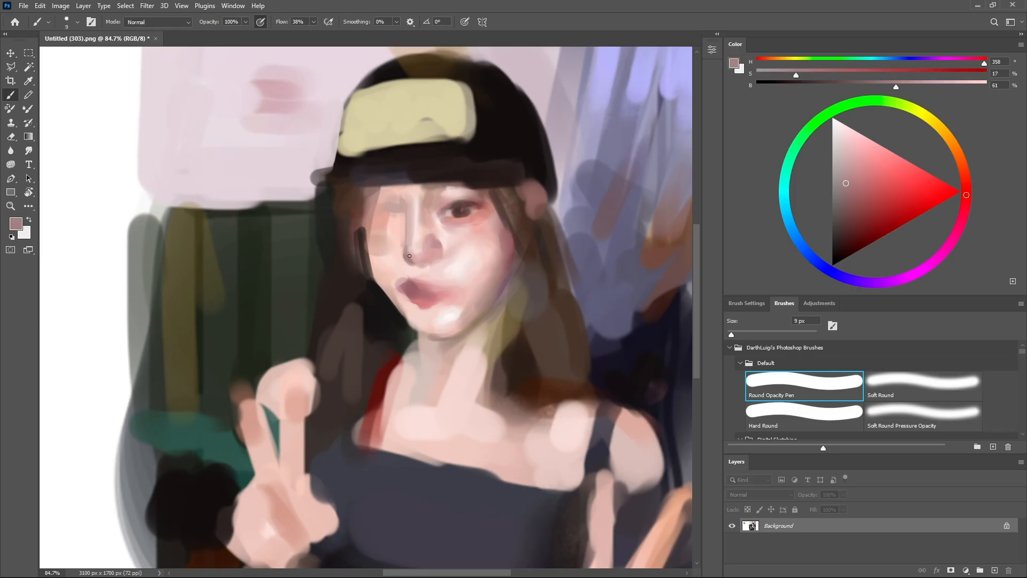
# Shade the side and underside of the nose with sampled muted pinks, narrowing the brush slightly.
pyautogui.keyDown('alt'); pyautogui.click(417, 222); pyautogui.keyUp('alt')
pyautogui.moveTo(409, 262)
pyautogui.mouseDown()
pyautogui.moveTo(416, 273)
pyautogui.moveTo(414, 230)
pyautogui.moveTo(412, 248)
pyautogui.moveTo(424, 244)
pyautogui.mouseUp()
pyautogui.keyDown('alt'); pyautogui.click(422, 248); pyautogui.keyUp('alt')
pyautogui.press('[')
pyautogui.keyDown('alt'); pyautogui.click(422, 234); pyautogui.keyUp('alt')
pyautogui.keyDown('alt'); pyautogui.click(435, 229); pyautogui.keyUp('alt')
pyautogui.keyDown('alt'); pyautogui.click(422, 231); pyautogui.keyUp('alt')
pyautogui.keyDown('alt'); pyautogui.click(416, 244); pyautogui.keyUp('alt')
pyautogui.keyDown('alt'); pyautogui.click(418, 259); pyautogui.keyUp('alt')
pyautogui.click(419, 251)
# Lighten the nose bridge with chosen and sampled pinks, and paint brow and hair strokes across the forehead.
pyautogui.keyDown('alt'); pyautogui.click(422, 252); pyautogui.keyUp('alt')
pyautogui.press(']')
pyautogui.click(852, 143)
pyautogui.keyDown('alt'); pyautogui.click(425, 231); pyautogui.keyUp('alt')
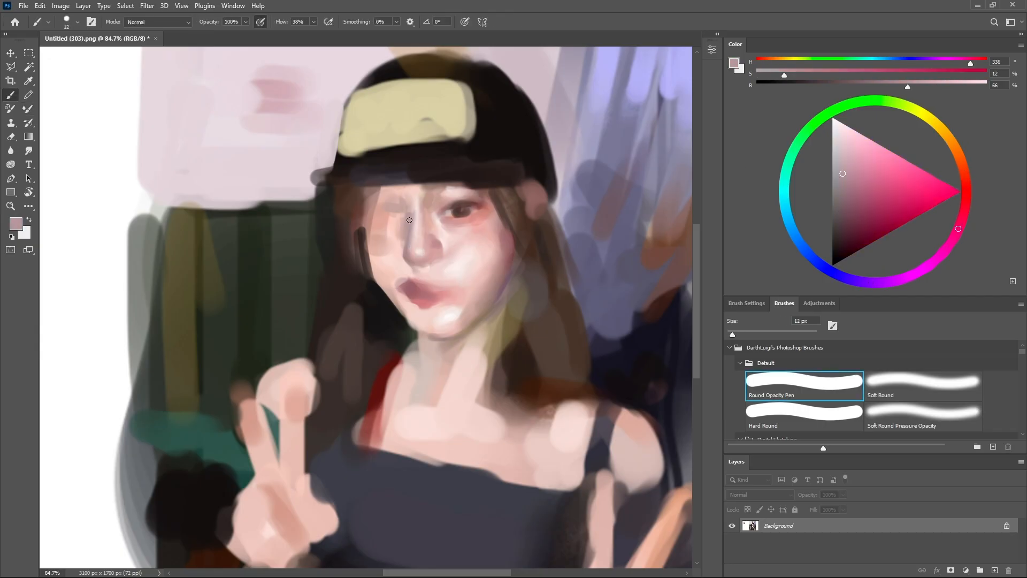
pyautogui.press(']')
pyautogui.press(']')
pyautogui.keyDown('alt'); pyautogui.click(405, 208); pyautogui.keyUp('alt')
pyautogui.keyDown('alt'); pyautogui.click(400, 181); pyautogui.keyUp('alt')
pyautogui.moveTo(376, 203)
pyautogui.mouseDown()
pyautogui.moveTo(445, 253)
pyautogui.moveTo(429, 251)
pyautogui.moveTo(421, 202)
pyautogui.moveTo(399, 195)
pyautogui.moveTo(439, 208)
pyautogui.moveTo(406, 221)
pyautogui.mouseUp()
pyautogui.keyDown('alt'); pyautogui.click(445, 252); pyautogui.keyUp('alt')
pyautogui.press('[')
pyautogui.keyDown('alt'); pyautogui.click(418, 205); pyautogui.keyUp('alt')
pyautogui.keyDown('alt'); pyautogui.click(400, 188); pyautogui.keyUp('alt')
# Repaint the cap's brim and lower crown with a sampled dark tone, using an enlarged brush.
pyautogui.keyDown('alt'); pyautogui.click(463, 176); pyautogui.keyUp('alt')
pyautogui.press(']')
pyautogui.press(']')
pyautogui.press(']')
pyautogui.press(']')
pyautogui.press(']')
pyautogui.moveTo(377, 161)
pyautogui.mouseDown()
pyautogui.moveTo(507, 162)
pyautogui.moveTo(534, 142)
pyautogui.mouseUp()
# Touch up the hair beside the face and lighten the cheek below the open eye with sampled tones at 24 px.
pyautogui.press('[')
pyautogui.press('[')
pyautogui.press('[')
pyautogui.keyDown('alt'); pyautogui.click(363, 235); pyautogui.keyUp('alt')
pyautogui.press(']')
pyautogui.keyDown('alt'); pyautogui.click(481, 196); pyautogui.keyUp('alt')
pyautogui.moveTo(464, 234); pyautogui.dragTo(464, 242)
pyautogui.scroll(-1, 452, 245)
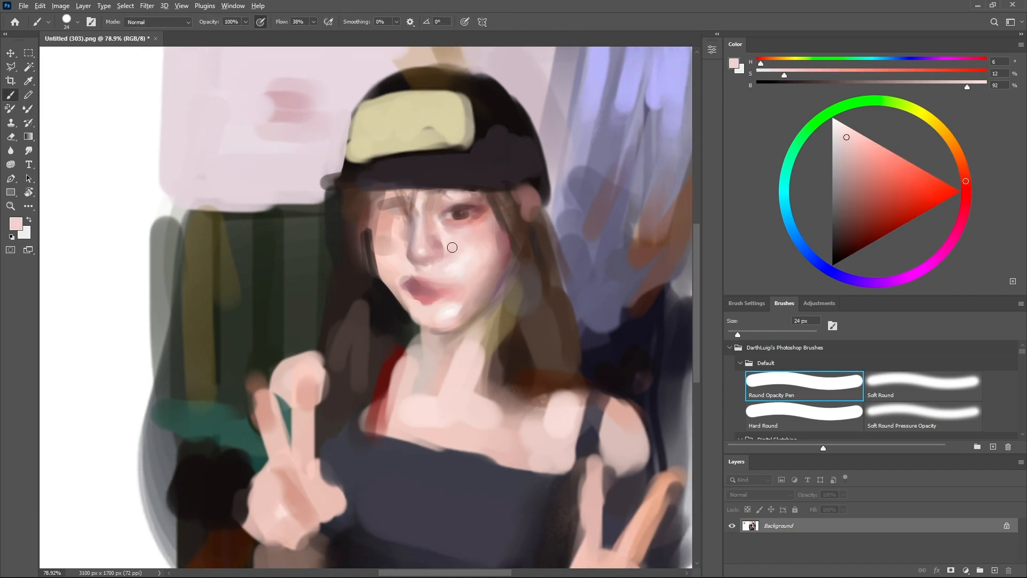
# Paint the outer eye corner and adjoining hair edge with a muted orange-brown at 12 px.
pyautogui.keyDown('alt'); pyautogui.click(464, 241); pyautogui.keyUp('alt')
pyautogui.press('[')
pyautogui.press('[')
pyautogui.click(927, 117)
pyautogui.click(876, 156)
pyautogui.press('[')
pyautogui.press('[')
pyautogui.press('[')
pyautogui.moveTo(495, 209); pyautogui.dragTo(506, 234)
pyautogui.keyDown('alt'); pyautogui.click(486, 213); pyautogui.keyUp('alt')
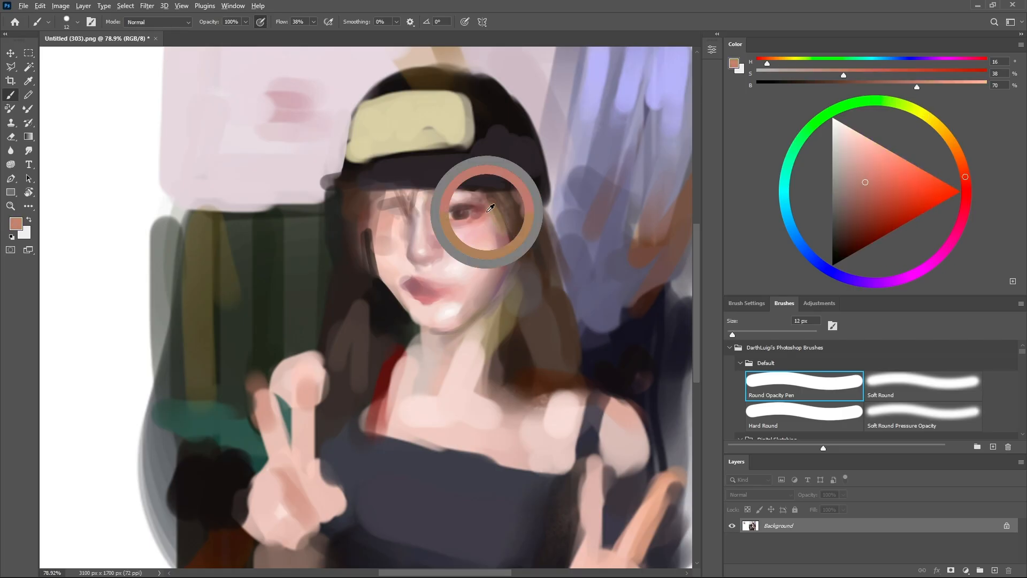
# Darken the open eye and the hair beside it with a dark reddish brown at 17 px.
pyautogui.moveTo(852, 204); pyautogui.dragTo(853, 229)
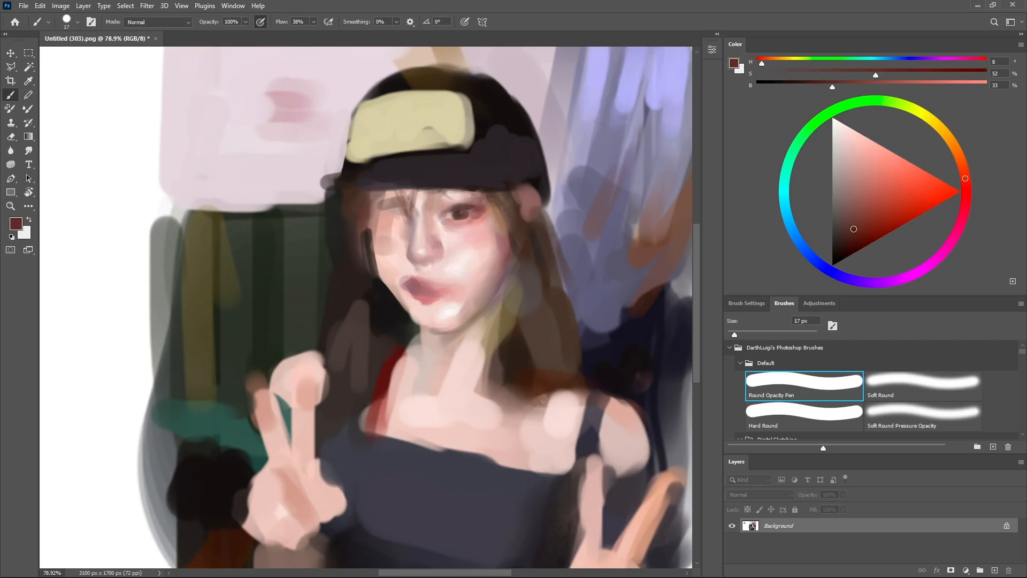
pyautogui.moveTo(452, 213); pyautogui.dragTo(464, 214)
pyautogui.moveTo(520, 202); pyautogui.dragTo(509, 202)
# Shade from the inner corner of the open eye to the nose bridge with a muted blue-grey.
pyautogui.keyDown('alt'); pyautogui.click(448, 216); pyautogui.keyUp('alt')
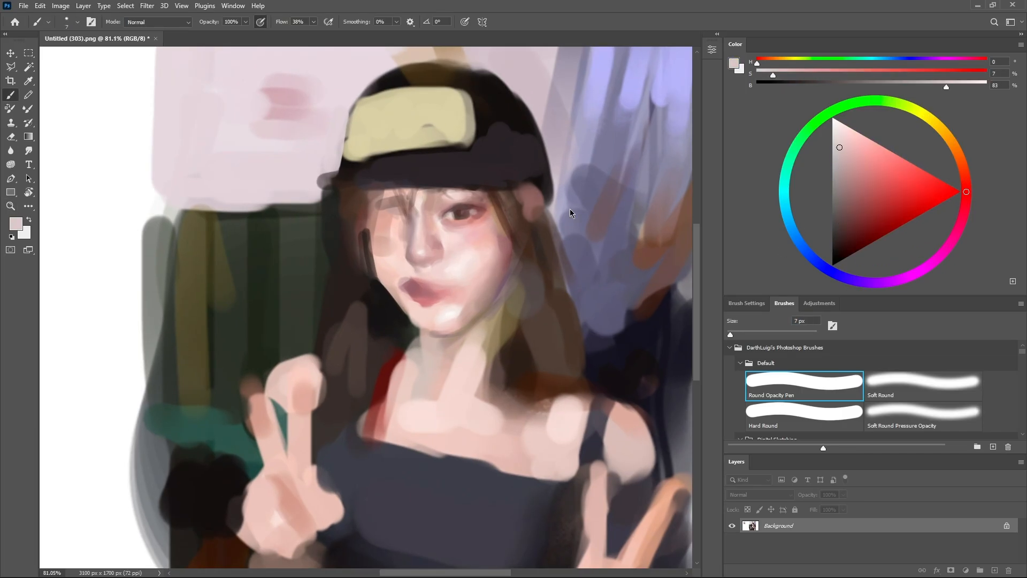
pyautogui.click(789, 221)
pyautogui.click(845, 190)
pyautogui.moveTo(449, 214); pyautogui.dragTo(426, 226)
pyautogui.keyDown('alt'); pyautogui.click(447, 216); pyautogui.keyUp('alt')
pyautogui.keyDown('alt'); pyautogui.click(416, 255); pyautogui.keyUp('alt')
# Refine the skin under the nose with sampled pinks and a narrowed brush.
pyautogui.keyDown('alt'); pyautogui.click(427, 274); pyautogui.keyUp('alt')
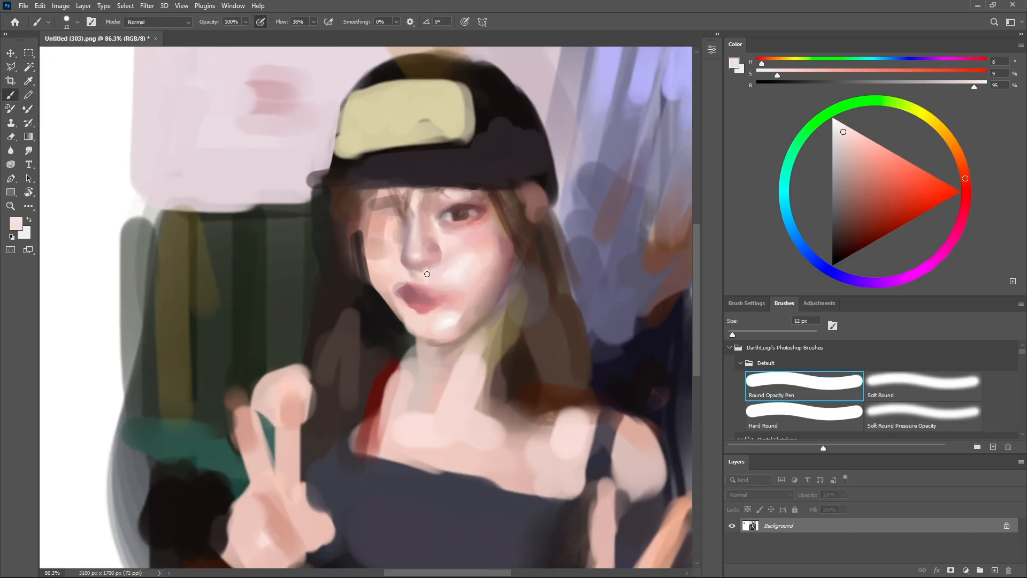
pyautogui.press('[')
pyautogui.press('[')
pyautogui.press('[')
pyautogui.press('[')
pyautogui.press('[')
pyautogui.keyDown('alt'); pyautogui.click(427, 274); pyautogui.keyUp('alt')
pyautogui.keyDown('alt'); pyautogui.click(420, 267); pyautogui.keyUp('alt')
pyautogui.moveTo(419, 267); pyautogui.dragTo(430, 267)
pyautogui.moveTo(382, 179); pyautogui.dragTo(379, 179)
pyautogui.keyDown('alt'); pyautogui.click(420, 267); pyautogui.keyUp('alt')
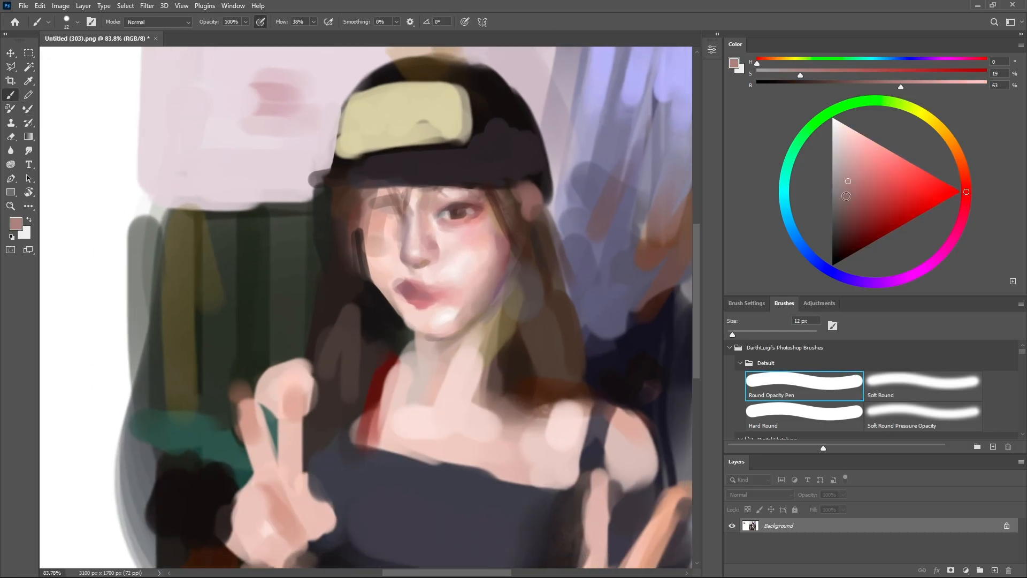
# Soften the transition from nostril to cheek with sampled skin tones, then enlarge the brush.
pyautogui.keyDown('alt'); pyautogui.click(421, 256); pyautogui.keyUp('alt')
pyautogui.moveTo(430, 248)
pyautogui.mouseDown()
pyautogui.moveTo(419, 282)
pyautogui.moveTo(458, 273)
pyautogui.mouseUp()
pyautogui.keyDown('alt'); pyautogui.click(426, 258); pyautogui.keyUp('alt')
pyautogui.press(']')
pyautogui.press(']')
pyautogui.press(']')
pyautogui.press(']')
pyautogui.press(']')
pyautogui.press(']')
pyautogui.press(']')
# Smooth the cheek between nose and mouth with sampled light pinks and the Mixer Brush.
pyautogui.keyDown('alt'); pyautogui.click(437, 266); pyautogui.keyUp('alt')
pyautogui.keyDown('alt'); pyautogui.click(438, 251); pyautogui.keyUp('alt')
pyautogui.keyDown('alt'); pyautogui.click(435, 249); pyautogui.keyUp('alt')
pyautogui.keyDown('alt'); pyautogui.click(431, 275); pyautogui.keyUp('alt')
pyautogui.press(']')
pyautogui.press(']')
pyautogui.press(']')
pyautogui.keyDown('alt'); pyautogui.click(445, 287); pyautogui.keyUp('alt')
pyautogui.keyDown('alt'); pyautogui.click(463, 268); pyautogui.keyUp('alt')
pyautogui.keyDown('alt'); pyautogui.click(458, 270); pyautogui.keyUp('alt')
pyautogui.hotkey('shift', 'b')
pyautogui.press('b')
pyautogui.keyDown('alt'); pyautogui.click(461, 285); pyautogui.keyUp('alt')
pyautogui.keyDown('alt'); pyautogui.click(433, 279); pyautogui.keyUp('alt')
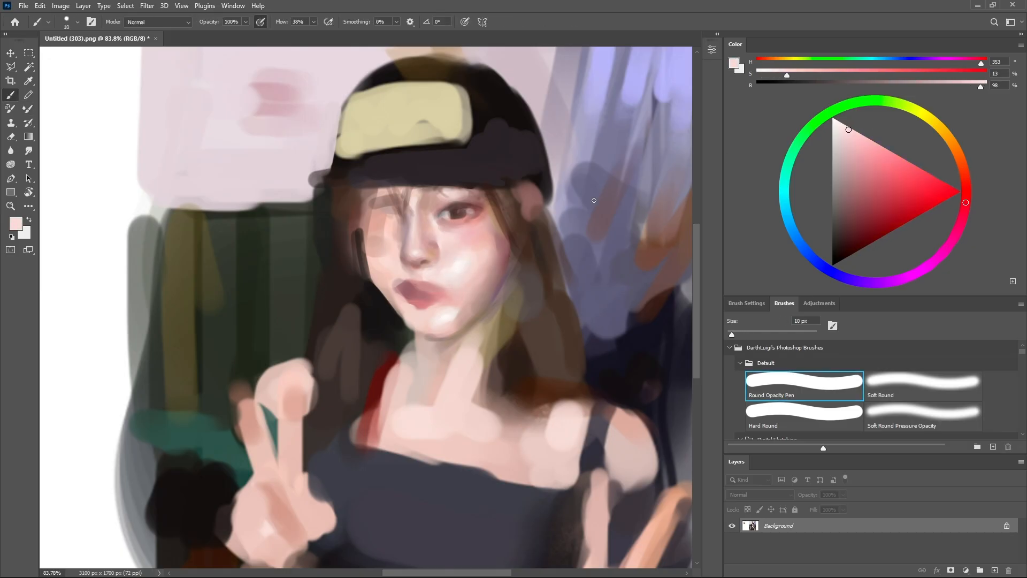
# Reshape the lips with chosen muted reds, and clean the mouth corner with sampled pink and the 42 px Mixer Brush.
pyautogui.click(445, 285)
pyautogui.click(881, 382)
pyautogui.click(855, 195)
pyautogui.click(804, 382)
pyautogui.moveTo(432, 299); pyautogui.dragTo(416, 306)
pyautogui.keyDown('alt'); pyautogui.click(397, 282); pyautogui.keyUp('alt')
pyautogui.hotkey('shift', 'b')
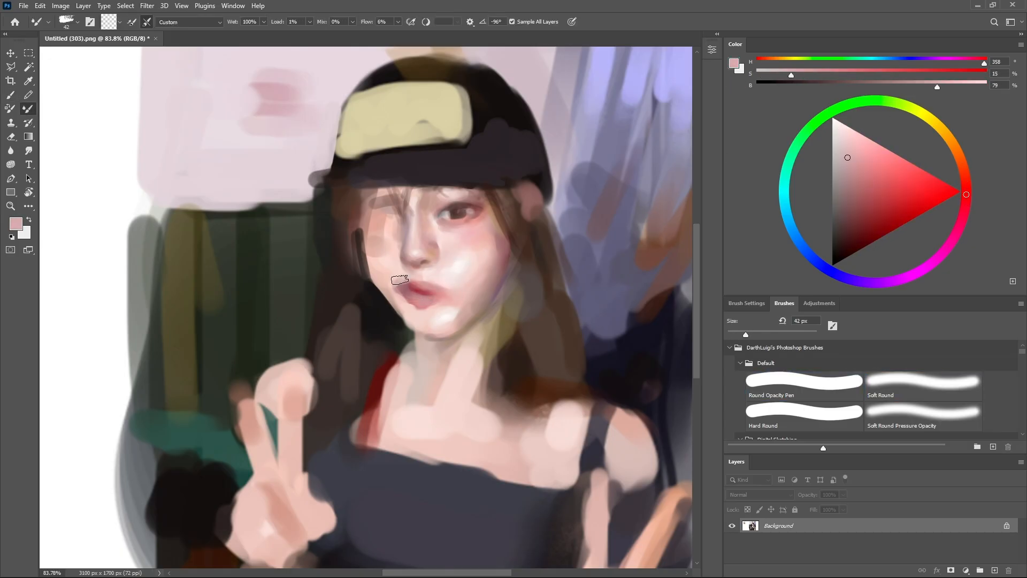
pyautogui.hotkey('shift', 'b')
# Define the nostril with a dark red at 8 px and smooth the closed-eye cheek with sampled tones and the Mixer Brush.
pyautogui.keyDown('alt'); pyautogui.click(422, 259); pyautogui.keyUp('alt')
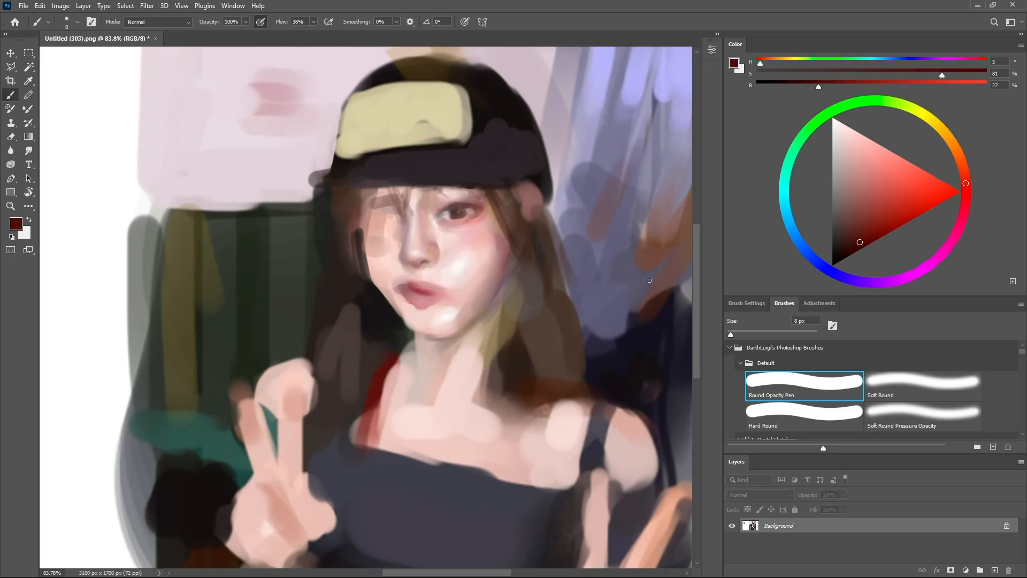
pyautogui.keyDown('alt'); pyautogui.click(394, 242); pyautogui.keyUp('alt')
pyautogui.moveTo(386, 233)
pyautogui.mouseDown()
pyautogui.moveTo(377, 274)
pyautogui.moveTo(396, 312)
pyautogui.mouseUp()
pyautogui.hotkey('shift', 'b')
pyautogui.hotkey('shift', 'b')
pyautogui.keyDown('alt'); pyautogui.click(393, 241); pyautogui.keyUp('alt')
pyautogui.keyDown('alt'); pyautogui.click(395, 251); pyautogui.keyUp('alt')
pyautogui.hotkey('shift', 'b')
pyautogui.hotkey('shift', 'b')
# Tint the shadowed cheek edge with sampled lavender and paint olive and skin tones around the closed eye at 18 px.
pyautogui.keyDown('alt'); pyautogui.click(568, 206); pyautogui.keyUp('alt')
pyautogui.keyDown('alt'); pyautogui.click(385, 285); pyautogui.keyUp('alt')
pyautogui.keyDown('alt'); pyautogui.click(502, 321); pyautogui.keyUp('alt')
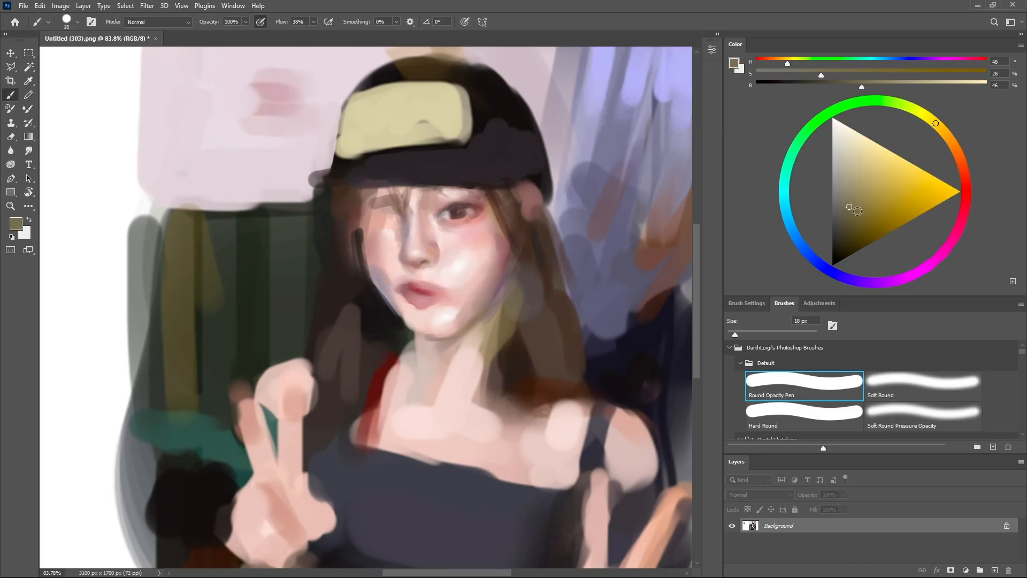
pyautogui.keyDown('alt'); pyautogui.click(379, 220); pyautogui.keyUp('alt')
pyautogui.moveTo(394, 204)
pyautogui.mouseDown()
pyautogui.moveTo(394, 227)
pyautogui.moveTo(376, 234)
pyautogui.moveTo(389, 244)
pyautogui.moveTo(383, 224)
pyautogui.moveTo(358, 247)
pyautogui.mouseUp()
# Rework the closed eye, its surrounding skin and the adjacent hair edge with sampled tones blended by the Mixer Brush.
pyautogui.keyDown('alt'); pyautogui.click(386, 213); pyautogui.keyUp('alt')
pyautogui.keyDown('alt'); pyautogui.click(385, 234); pyautogui.keyUp('alt')
pyautogui.keyDown('alt'); pyautogui.click(387, 248); pyautogui.keyUp('alt')
pyautogui.hotkey('shift', 'b')
pyautogui.hotkey('shift', 'b')
pyautogui.keyDown('alt'); pyautogui.click(397, 209); pyautogui.keyUp('alt')
pyautogui.keyDown('alt'); pyautogui.click(392, 212); pyautogui.keyUp('alt')
pyautogui.hotkey('shift', 'b')
pyautogui.hotkey('shift', 'b')
pyautogui.keyDown('alt'); pyautogui.click(352, 235); pyautogui.keyUp('alt')
pyautogui.hotkey('shift', 'b')
pyautogui.hotkey('shift', 'b')
# Repaint the lower lip and its edge with sampled pinks, blending with the Mixer Brush at 26 px.
pyautogui.keyDown('alt'); pyautogui.click(404, 316); pyautogui.keyUp('alt')
pyautogui.hotkey('shift', 'b')
pyautogui.hotkey('shift', 'b')
pyautogui.moveTo(397, 294)
pyautogui.mouseDown()
pyautogui.moveTo(407, 311)
pyautogui.moveTo(436, 308)
pyautogui.mouseUp()
pyautogui.keyDown('alt'); pyautogui.click(420, 302); pyautogui.keyUp('alt')
pyautogui.hotkey('shift', 'b')
pyautogui.hotkey('shift', 'b')
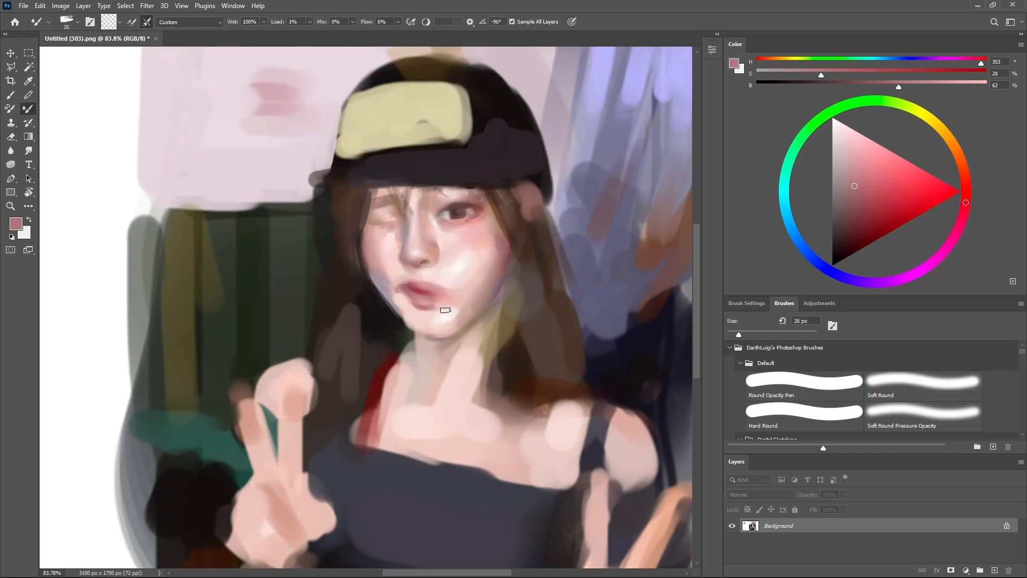
# Reshape the mouth corner and upper lip with sampled tones, blending with the Mixer Brush at 20 px.
pyautogui.keyDown('alt'); pyautogui.click(393, 304); pyautogui.keyUp('alt')
pyautogui.hotkey('shift', 'b')
pyautogui.hotkey('shift', 'b')
pyautogui.moveTo(401, 275); pyautogui.dragTo(408, 286)
pyautogui.hotkey('shift', 'b')
pyautogui.hotkey('shift', 'b')
pyautogui.keyDown('alt'); pyautogui.click(422, 280); pyautogui.keyUp('alt')
pyautogui.hotkey('shift', 'b')
pyautogui.press('[')
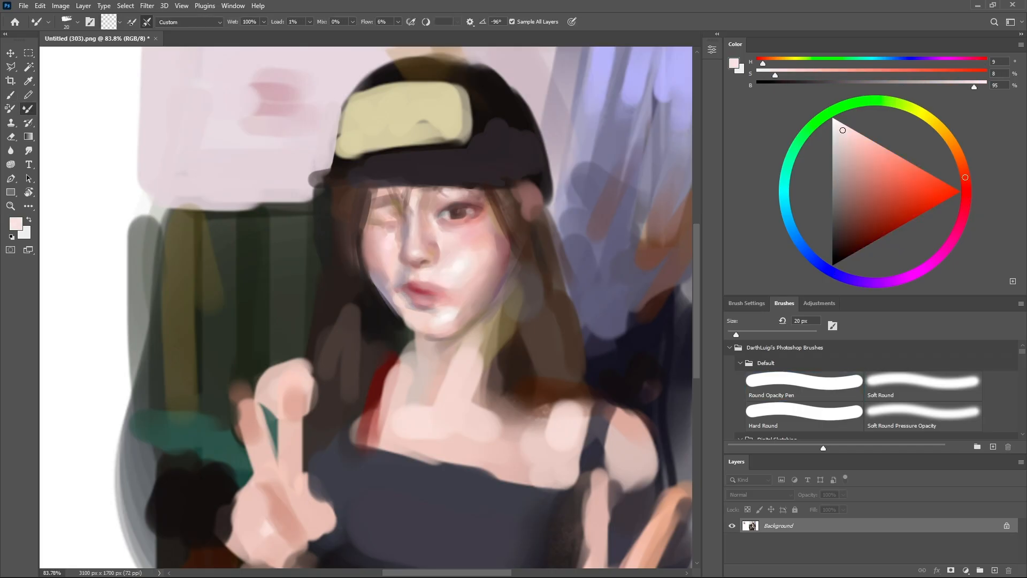
# Clean up the lip edge on the open-eye side with sampled skin tones.
pyautogui.scroll(-3, 506, 257)
pyautogui.scroll(3, 458, 294)
pyautogui.hotkey('shift', 'b')
pyautogui.keyDown('alt'); pyautogui.click(450, 292); pyautogui.keyUp('alt')
pyautogui.keyDown('alt'); pyautogui.click(436, 283); pyautogui.keyUp('alt')
pyautogui.keyDown('alt'); pyautogui.click(448, 275); pyautogui.keyUp('alt')
pyautogui.moveTo(447, 304)
pyautogui.mouseDown()
pyautogui.moveTo(451, 312)
pyautogui.moveTo(438, 292)
pyautogui.mouseUp()
# Smooth the chin below the lips with sampled pale pinks at 21 px and the Mixer Brush.
pyautogui.hotkey('shift', 'b')
pyautogui.press(']')
pyautogui.press(']')
pyautogui.hotkey('shift', 'b')
pyautogui.keyDown('alt'); pyautogui.click(473, 313); pyautogui.keyUp('alt')
pyautogui.keyDown('alt'); pyautogui.click(476, 307); pyautogui.keyUp('alt')
pyautogui.keyDown('alt'); pyautogui.click(471, 300); pyautogui.keyUp('alt')
pyautogui.moveTo(472, 301); pyautogui.dragTo(454, 298)
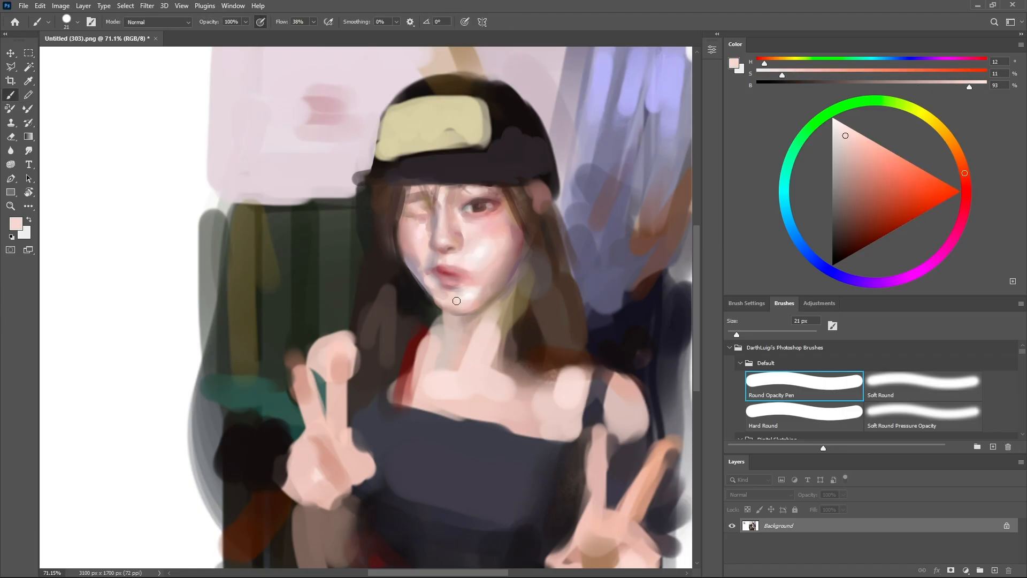
# Refine the lower lip and its edge with sampled chin and lip tones at 15 px.
pyautogui.keyDown('alt'); pyautogui.click(457, 280); pyautogui.keyUp('alt')
pyautogui.scroll(2, 454, 269)
pyautogui.keyDown('alt'); pyautogui.click(467, 261); pyautogui.keyUp('alt')
pyautogui.press('[')
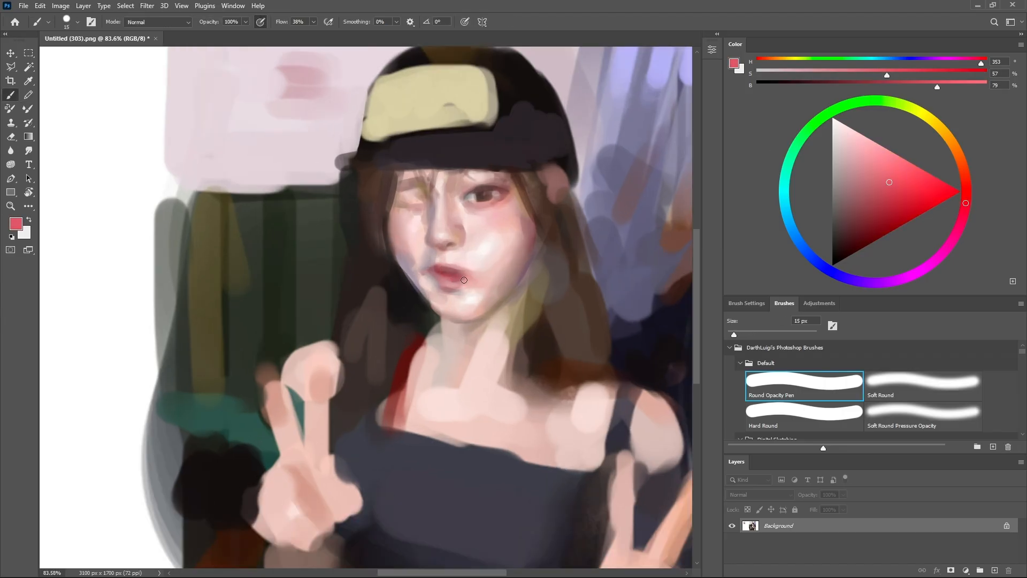
pyautogui.press('[')
# Soften the upper lip and the mouth corner with sampled pinks, blending with the Mixer Brush.
pyautogui.keyDown('alt'); pyautogui.click(466, 260); pyautogui.keyUp('alt')
pyautogui.keyDown('alt'); pyautogui.click(473, 273); pyautogui.keyUp('alt')
pyautogui.moveTo(472, 271)
pyautogui.mouseDown()
pyautogui.moveTo(488, 247)
pyautogui.moveTo(489, 208)
pyautogui.moveTo(512, 203)
pyautogui.mouseUp()
pyautogui.press(']')
pyautogui.keyDown('alt'); pyautogui.click(472, 267); pyautogui.keyUp('alt')
pyautogui.keyDown('alt'); pyautogui.click(472, 266); pyautogui.keyUp('alt')
pyautogui.hotkey('shift', 'b')
pyautogui.hotkey('shift', 'b')
# Smooth the cheek on the open-eye side with sampled skin tones and the Mixer Brush.
pyautogui.keyDown('alt'); pyautogui.click(507, 246); pyautogui.keyUp('alt')
pyautogui.hotkey('shift', 'b')
pyautogui.hotkey('shift', 'b')
pyautogui.keyDown('alt'); pyautogui.click(502, 246); pyautogui.keyUp('alt')
# Refine the open eye's lash line and iris with sampled dark browns and skin tones at 8 px.
pyautogui.hotkey('ctrl', 'space')
pyautogui.keyDown('alt'); pyautogui.click(488, 208); pyautogui.keyUp('alt')
pyautogui.press('[')
pyautogui.keyDown('alt'); pyautogui.click(495, 198); pyautogui.keyUp('alt')
pyautogui.keyDown('alt'); pyautogui.click(512, 206); pyautogui.keyUp('alt')
pyautogui.hotkey('shift', 'b')
pyautogui.hotkey('shift', 'b')
pyautogui.keyDown('alt'); pyautogui.click(496, 200); pyautogui.keyUp('alt')
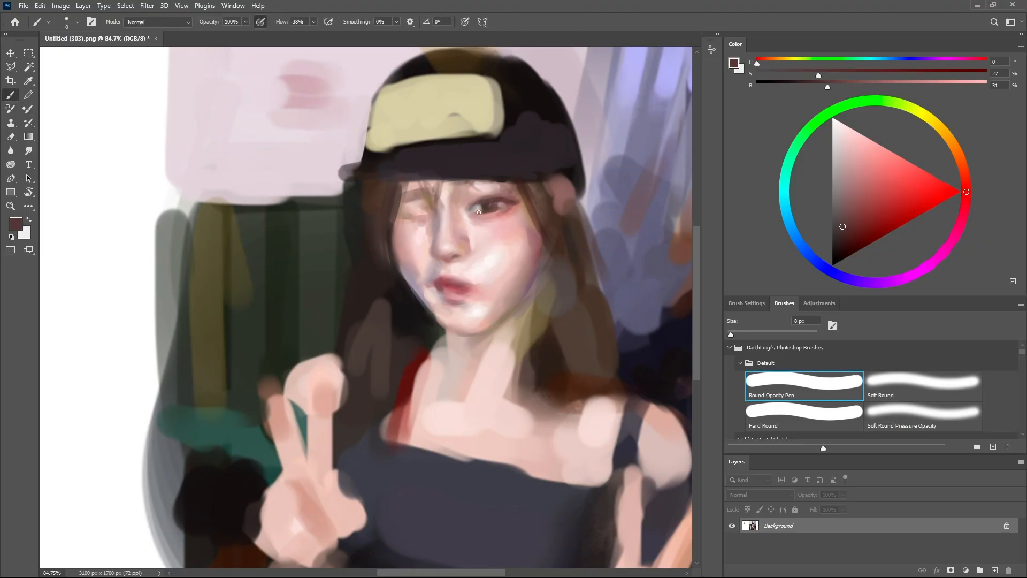
pyautogui.keyDown('alt'); pyautogui.click(478, 211); pyautogui.keyUp('alt')
pyautogui.keyDown('alt'); pyautogui.click(492, 188); pyautogui.keyUp('alt')
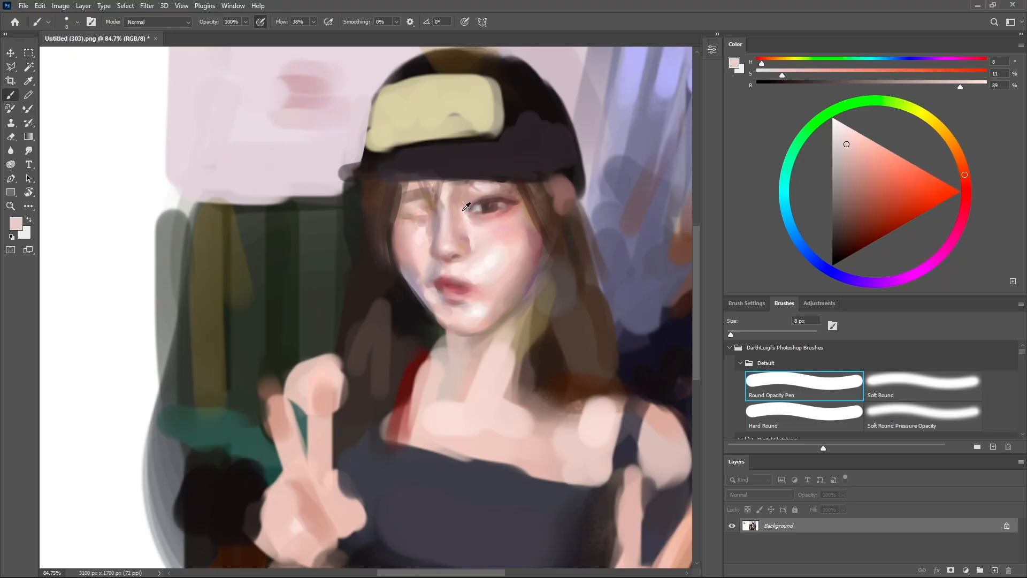
# Tint the open eye's upper lid with a muted pink (H 359, S 24, B 73) at 15 px.
pyautogui.press(']')
pyautogui.press(']')
pyautogui.press(']')
pyautogui.click(885, 182)
pyautogui.moveTo(965, 175)
pyautogui.mouseDown()
pyautogui.moveTo(949, 138)
pyautogui.moveTo(966, 184)
pyautogui.mouseUp()
pyautogui.moveTo(868, 172); pyautogui.dragTo(887, 170)
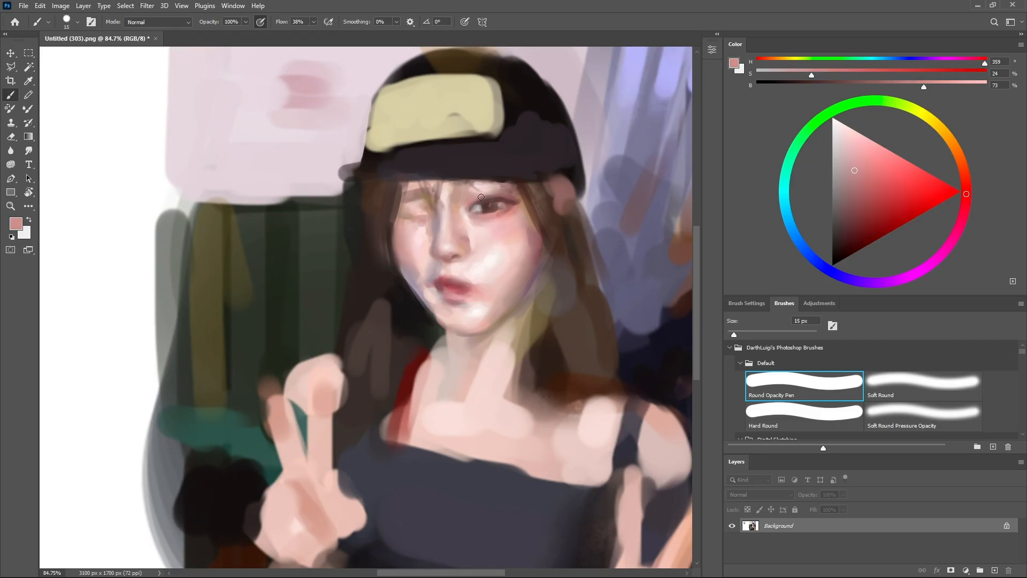
pyautogui.press(']')
pyautogui.press(']')
pyautogui.press(']')
pyautogui.press(']')
# Reshape the open eye's outer corner and lower lid with sampled reddish browns at 9 px.
pyautogui.keyDown('alt'); pyautogui.click(488, 220); pyautogui.keyUp('alt')
pyautogui.keyDown('alt'); pyautogui.click(511, 205); pyautogui.keyUp('alt')
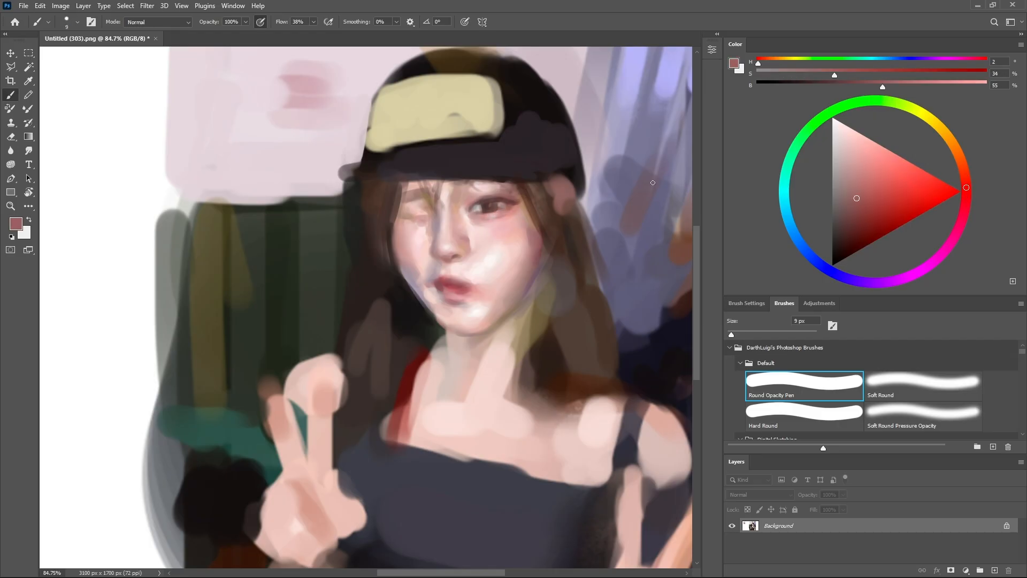
pyautogui.keyDown('alt'); pyautogui.click(505, 202); pyautogui.keyUp('alt')
pyautogui.keyDown('alt'); pyautogui.click(506, 205); pyautogui.keyUp('alt')
pyautogui.keyDown('alt'); pyautogui.click(511, 211); pyautogui.keyUp('alt')
pyautogui.keyDown('alt'); pyautogui.click(487, 207); pyautogui.keyUp('alt')
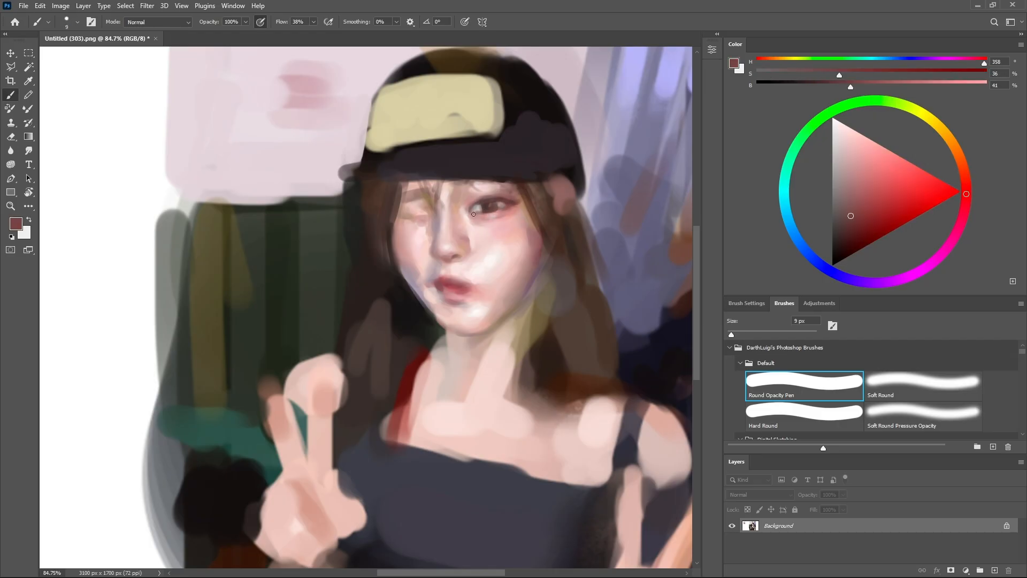
pyautogui.keyDown('alt'); pyautogui.click(505, 203); pyautogui.keyUp('alt')
pyautogui.keyDown('alt'); pyautogui.click(509, 196); pyautogui.keyUp('alt')
pyautogui.keyDown('alt'); pyautogui.click(512, 194); pyautogui.keyUp('alt')
pyautogui.scroll(-2, 583, 289)
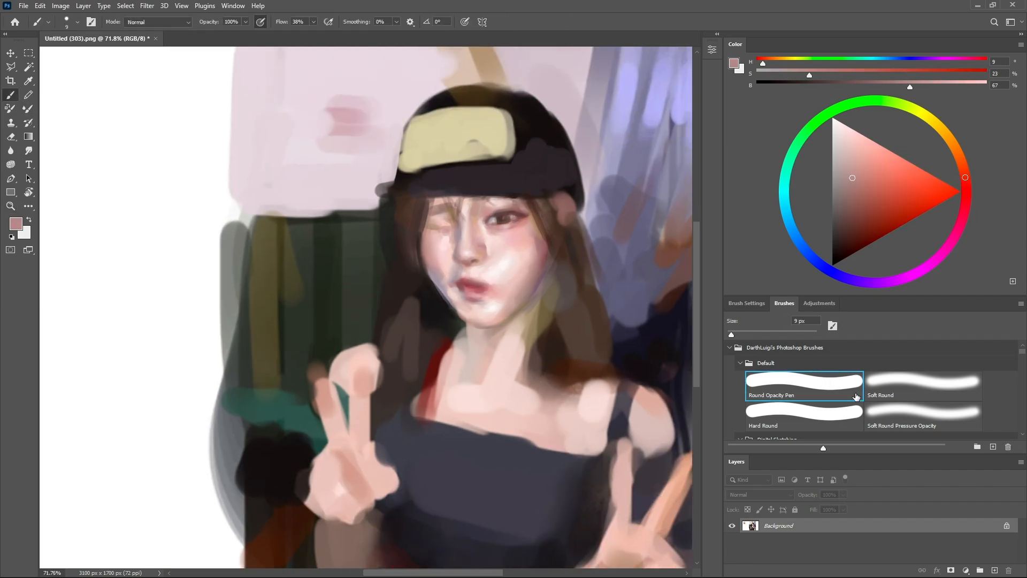
# Smooth both cheeks beside the nose with sampled pale pinks at 18 px and the Mixer Brush at 38 px.
pyautogui.keyDown('alt'); pyautogui.click(493, 244); pyautogui.keyUp('alt')
pyautogui.press('[')
pyautogui.keyDown('alt'); pyautogui.click(492, 257); pyautogui.keyUp('alt')
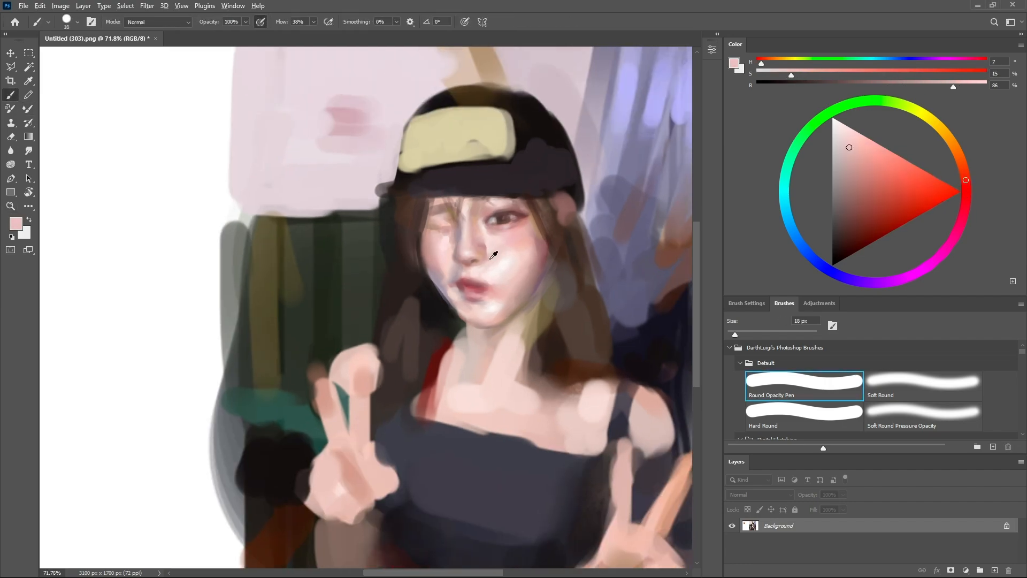
pyautogui.keyDown('alt'); pyautogui.click(516, 263); pyautogui.keyUp('alt')
pyautogui.hotkey('shift', 'b')
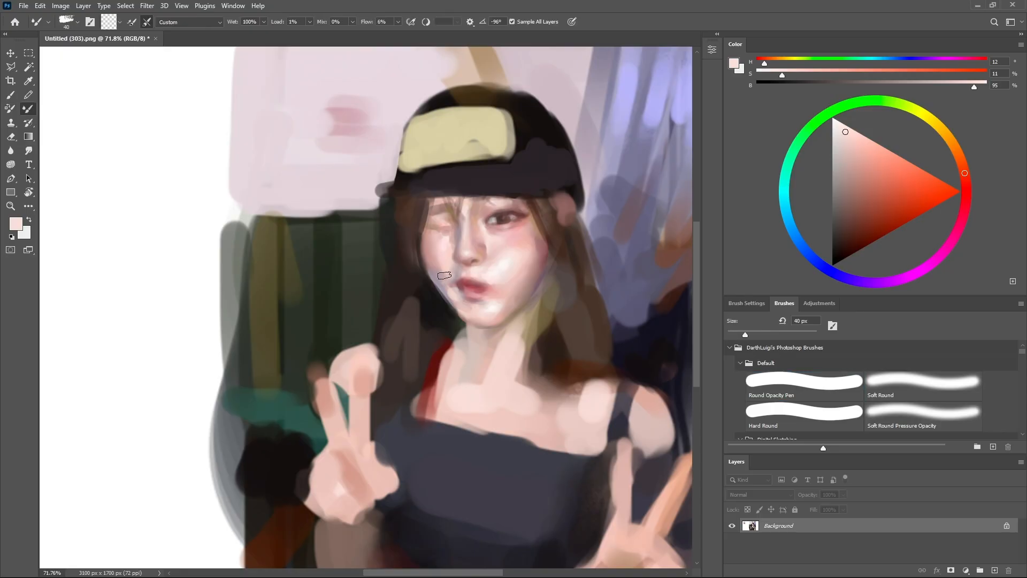
pyautogui.hotkey('shift', 'b')
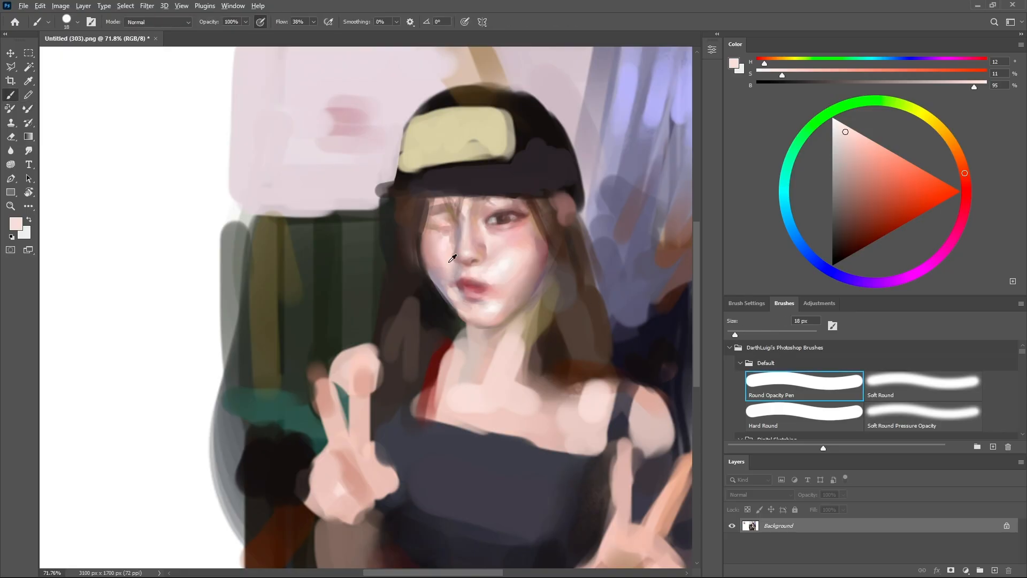
pyautogui.keyDown('alt'); pyautogui.click(442, 249); pyautogui.keyUp('alt')
pyautogui.hotkey('shift', 'b')
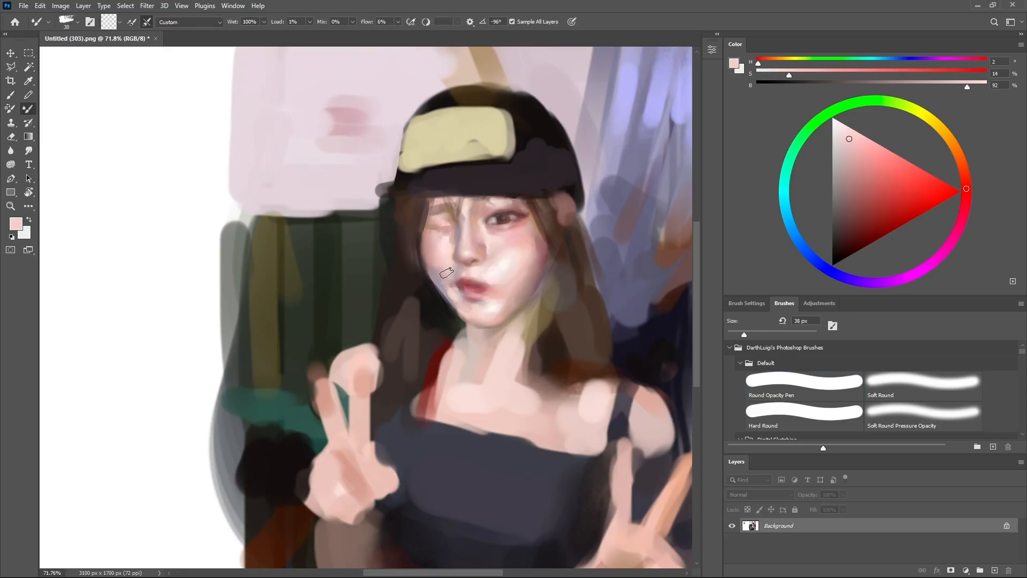
pyautogui.hotkey('shift', 'b')
# Touch up the background and hair on the winking-eye side with sampled dark green and brown at 20 px.
pyautogui.moveTo(451, 275); pyautogui.dragTo(417, 355)
pyautogui.moveTo(417, 355); pyautogui.dragTo(418, 351)
pyautogui.keyDown('alt'); pyautogui.click(339, 304); pyautogui.keyUp('alt')
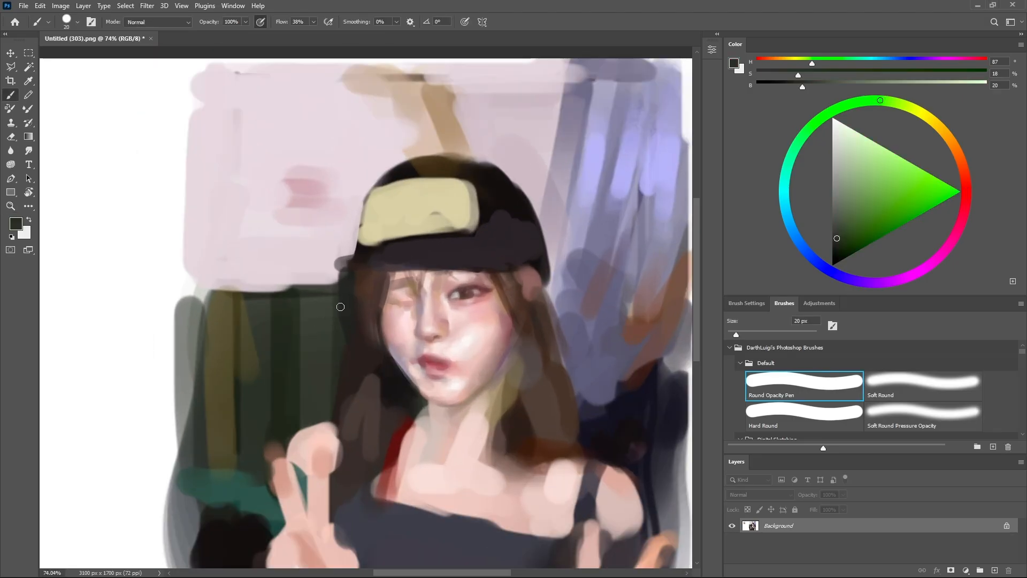
pyautogui.keyDown('alt'); pyautogui.click(369, 311); pyautogui.keyUp('alt')
pyautogui.keyDown('alt'); pyautogui.click(374, 371); pyautogui.keyUp('alt')
pyautogui.keyDown('alt'); pyautogui.click(161, 140); pyautogui.keyUp('alt')
# Extend the cap's brim into a pointed shape with sampled cap darks at 12 px, trimming it with the background tone.
pyautogui.keyDown('alt'); pyautogui.click(420, 254); pyautogui.keyUp('alt')
pyautogui.press('[')
pyautogui.press('[')
pyautogui.press('[')
pyautogui.press('[')
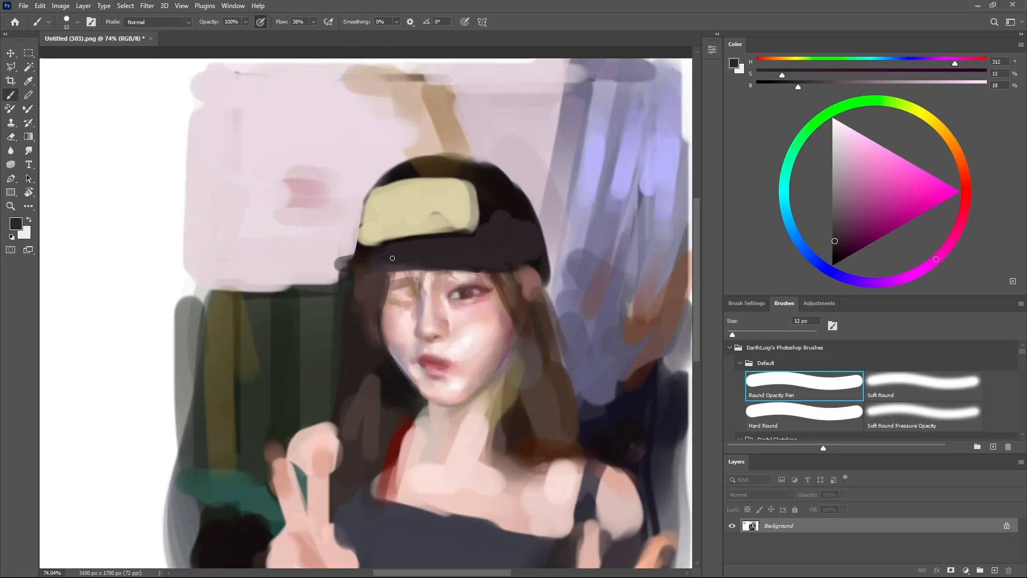
pyautogui.keyDown('alt'); pyautogui.click(369, 266); pyautogui.keyUp('alt')
pyautogui.moveTo(334, 283); pyautogui.dragTo(497, 255)
pyautogui.keyDown('alt'); pyautogui.click(374, 271); pyautogui.keyUp('alt')
pyautogui.keyDown('alt'); pyautogui.click(376, 270); pyautogui.keyUp('alt')
pyautogui.keyDown('alt'); pyautogui.click(338, 248); pyautogui.keyUp('alt')
pyautogui.moveTo(336, 260); pyautogui.dragTo(344, 259)
# Repaint the cap's front and crown with sampled near-black tones, blending its side with the Mixer Brush at 67 px.
pyautogui.keyDown('alt'); pyautogui.click(366, 259); pyautogui.keyUp('alt')
pyautogui.press('[')
pyautogui.press('[')
pyautogui.press('[')
pyautogui.moveTo(361, 204)
pyautogui.mouseDown()
pyautogui.moveTo(355, 254)
pyautogui.moveTo(380, 179)
pyautogui.moveTo(460, 161)
pyautogui.moveTo(491, 170)
pyautogui.mouseUp()
pyautogui.keyDown('alt'); pyautogui.click(369, 251); pyautogui.keyUp('alt')
pyautogui.keyDown('alt'); pyautogui.click(402, 170); pyautogui.keyUp('alt')
pyautogui.keyDown('alt'); pyautogui.click(502, 217); pyautogui.keyUp('alt')
pyautogui.hotkey('shift', 'b')
pyautogui.moveTo(500, 195); pyautogui.dragTo(511, 234)
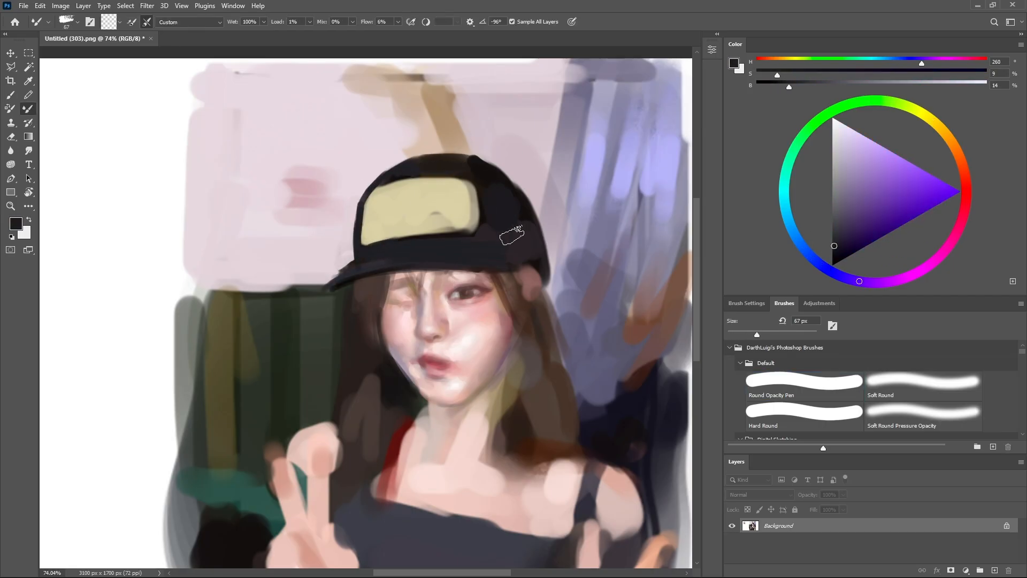
# Build up the top of the cap's crown at 28 px and trim its back edge with the sampled background violet.
pyautogui.press('b')
pyautogui.moveTo(441, 159); pyautogui.dragTo(465, 160)
pyautogui.moveTo(386, 168); pyautogui.dragTo(442, 151)
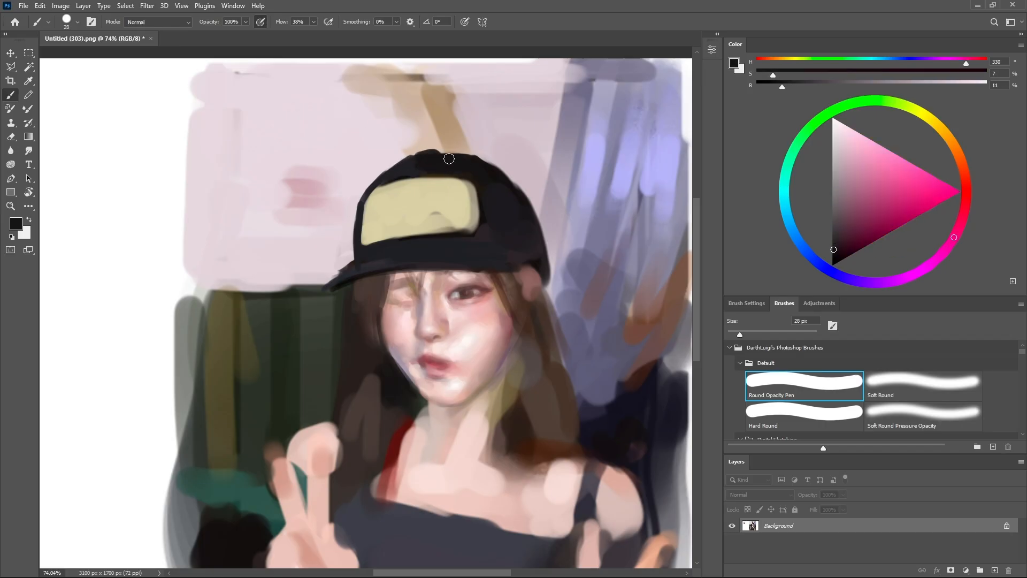
pyautogui.keyDown('alt'); pyautogui.click(537, 188); pyautogui.keyUp('alt')
pyautogui.moveTo(505, 172); pyautogui.dragTo(531, 208)
# Define the ear below the cap and darken the hair behind it with sampled hair and skin tones.
pyautogui.keyDown('alt'); pyautogui.click(518, 289); pyautogui.keyUp('alt')
pyautogui.moveTo(538, 265)
pyautogui.mouseDown()
pyautogui.moveTo(549, 276)
pyautogui.moveTo(530, 286)
pyautogui.moveTo(531, 304)
pyautogui.mouseUp()
pyautogui.keyDown('alt'); pyautogui.click(536, 279); pyautogui.keyUp('alt')
pyautogui.moveTo(540, 303)
pyautogui.mouseDown()
pyautogui.moveTo(540, 285)
pyautogui.moveTo(558, 347)
pyautogui.mouseUp()
pyautogui.keyDown('alt'); pyautogui.click(546, 273); pyautogui.keyUp('alt')
pyautogui.moveTo(543, 280); pyautogui.dragTo(563, 368)
pyautogui.keyDown('alt'); pyautogui.click(557, 332); pyautogui.keyUp('alt')
pyautogui.keyDown('alt'); pyautogui.click(541, 288); pyautogui.keyUp('alt')
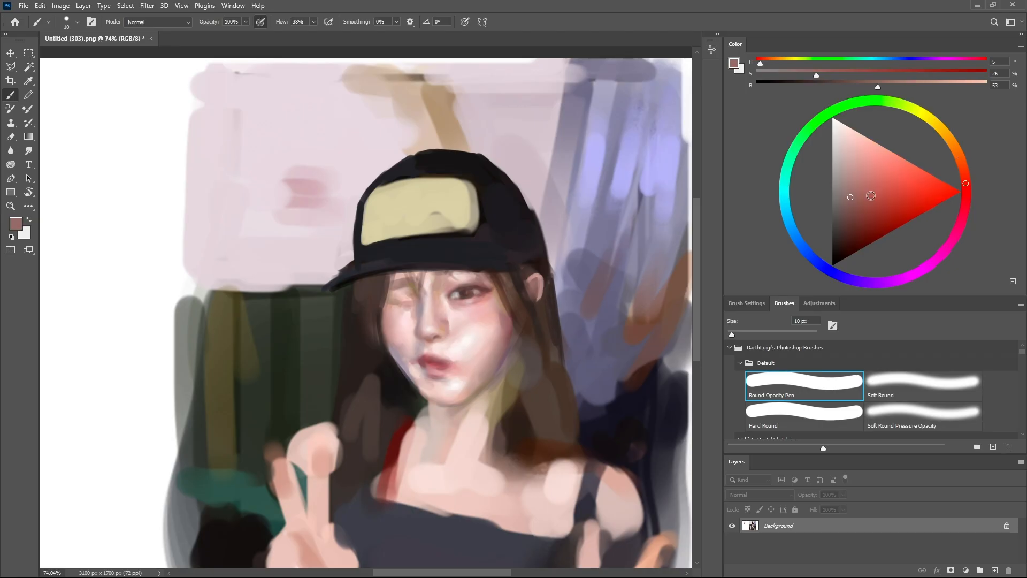
pyautogui.press(']')
pyautogui.press(']')
pyautogui.press(']')
pyautogui.press(']')
pyautogui.press(']')
pyautogui.press(']')
pyautogui.press(']')
pyautogui.press(']')
pyautogui.press(']')
pyautogui.press(']')
pyautogui.press(']')
pyautogui.press(']')
pyautogui.press(']')
pyautogui.press(']')
pyautogui.moveTo(871, 196); pyautogui.dragTo(828, 257)
pyautogui.press(']')
pyautogui.press(']')
pyautogui.press(']')
# Square off the cap's yellow patch using the sampled cap black and patch yellow.
pyautogui.keyDown('alt'); pyautogui.click(399, 256); pyautogui.keyUp('alt')
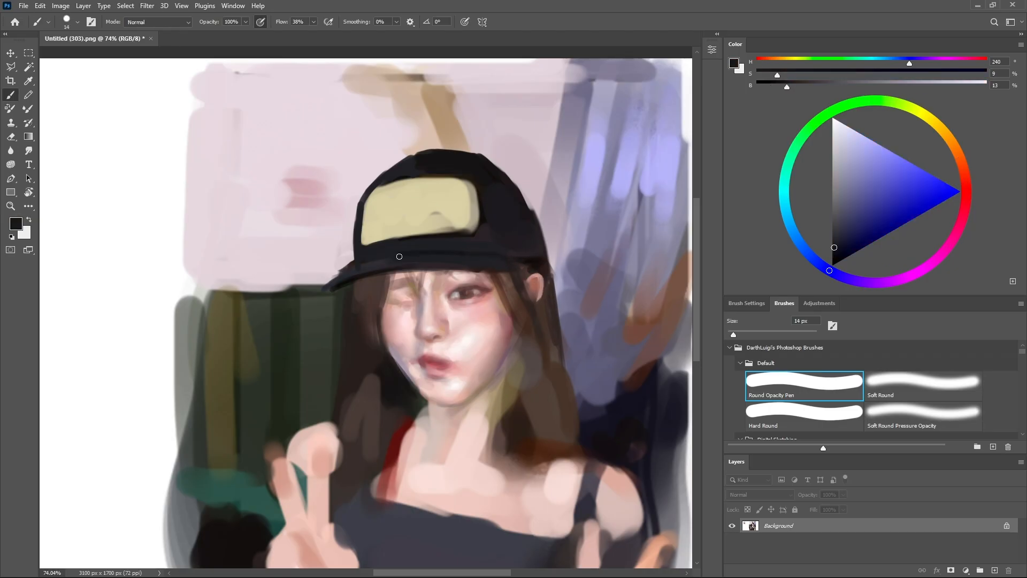
pyautogui.keyDown('alt'); pyautogui.click(481, 208); pyautogui.keyUp('alt')
pyautogui.moveTo(472, 182)
pyautogui.mouseDown()
pyautogui.moveTo(478, 230)
pyautogui.moveTo(520, 227)
pyautogui.moveTo(524, 287)
pyautogui.moveTo(506, 274)
pyautogui.moveTo(508, 293)
pyautogui.mouseUp()
pyautogui.keyDown('alt'); pyautogui.click(454, 203); pyautogui.keyUp('alt')
pyautogui.scroll(-1, 448, 202)
pyautogui.keyDown('alt'); pyautogui.click(477, 209); pyautogui.keyUp('alt')
pyautogui.keyDown('alt'); pyautogui.click(452, 203); pyautogui.keyUp('alt')
pyautogui.scroll(-1, 448, 202)
pyautogui.keyDown('alt'); pyautogui.click(425, 172); pyautogui.keyUp('alt')
# Clean up the back of the cap and the hair around the ear with sampled dark tones.
pyautogui.keyDown('alt'); pyautogui.click(524, 213); pyautogui.keyUp('alt')
pyautogui.keyDown('alt'); pyautogui.click(507, 227); pyautogui.keyUp('alt')
pyautogui.keyDown('alt'); pyautogui.click(520, 249); pyautogui.keyUp('alt')
pyautogui.keyDown('alt'); pyautogui.click(520, 276); pyautogui.keyUp('alt')
pyautogui.keyDown('alt'); pyautogui.click(501, 278); pyautogui.keyUp('alt')
pyautogui.press('[')
pyautogui.press('[')
pyautogui.press('[')
# Shape the ear and lobe and the hair strand in front with sampled skin tones and browns at 16 px.
pyautogui.keyDown('alt'); pyautogui.click(511, 262); pyautogui.keyUp('alt')
pyautogui.keyDown('alt'); pyautogui.click(505, 274); pyautogui.keyUp('alt')
pyautogui.keyDown('alt'); pyautogui.click(503, 267); pyautogui.keyUp('alt')
pyautogui.keyDown('alt'); pyautogui.click(510, 266); pyautogui.keyUp('alt')
pyautogui.click(949, 133)
pyautogui.keyDown('alt'); pyautogui.click(507, 289); pyautogui.keyUp('alt')
pyautogui.keyDown('alt'); pyautogui.click(514, 297); pyautogui.keyUp('alt')
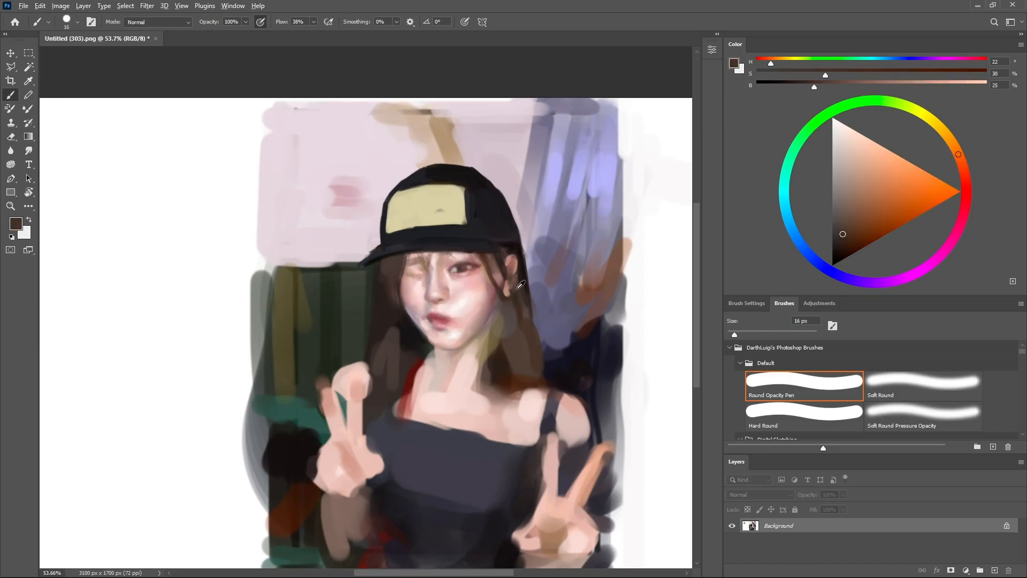
# Deepen the hair between cheek and ear with a dark blue-violet (H 250, S 17, B 21) at 17 px.
pyautogui.keyDown('alt'); pyautogui.click(495, 305); pyautogui.keyUp('alt')
pyautogui.press('[')
pyautogui.press('[')
pyautogui.press('[')
pyautogui.press('[')
pyautogui.press('[')
pyautogui.press('[')
pyautogui.press('[')
pyautogui.click(843, 277)
pyautogui.moveTo(840, 223); pyautogui.dragTo(836, 237)
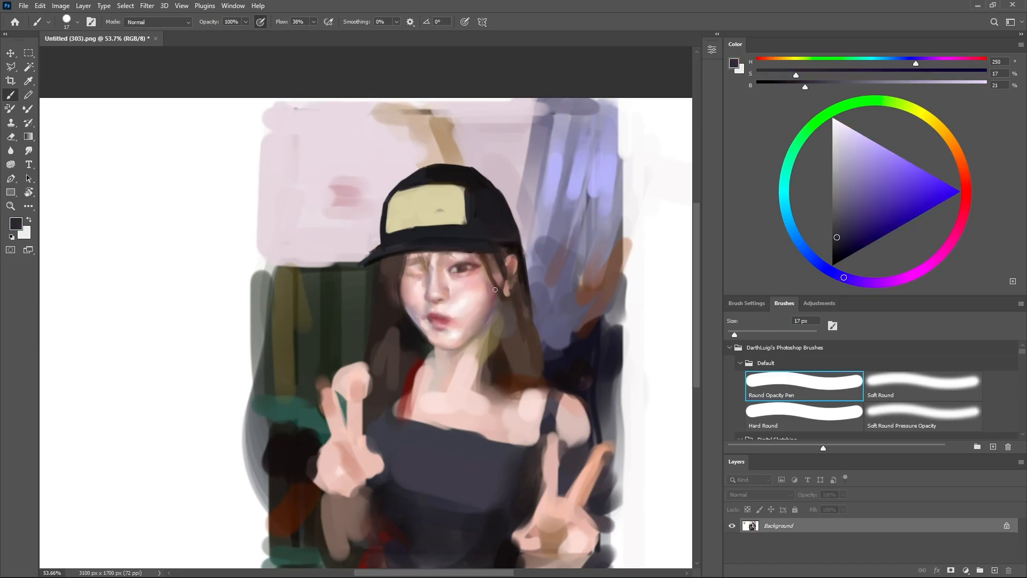
# Smooth the jaw and cheek edge below the ear with sampled pinks at 33 px and the Mixer Brush at 24 px.
pyautogui.keyDown('alt'); pyautogui.click(465, 330); pyautogui.keyUp('alt')
pyautogui.keyDown('alt'); pyautogui.click(476, 335); pyautogui.keyUp('alt')
pyautogui.keyDown('alt'); pyautogui.click(488, 304); pyautogui.keyUp('alt')
pyautogui.press(']')
pyautogui.press(']')
pyautogui.press(']')
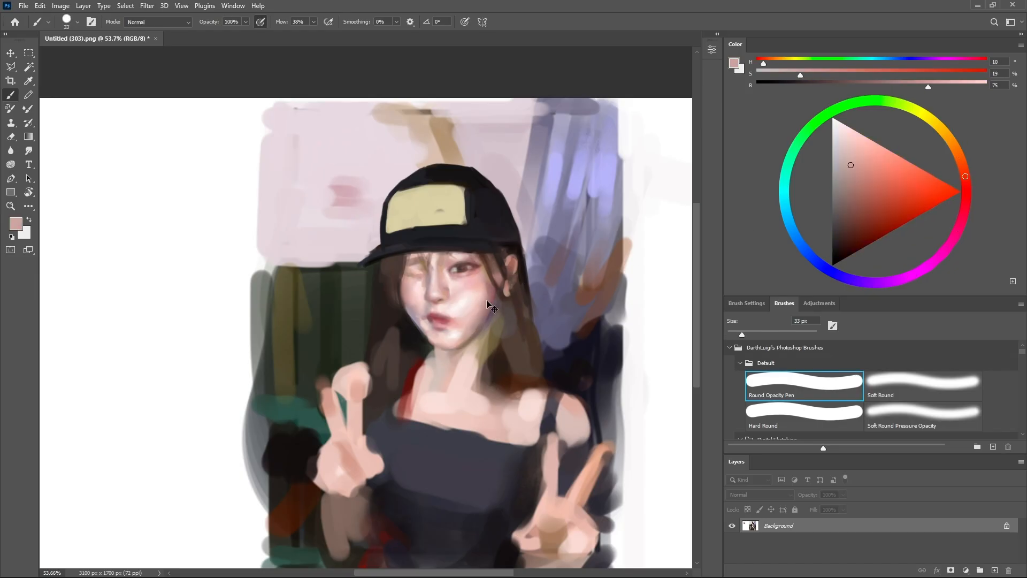
pyautogui.hotkey('shift', 'b')
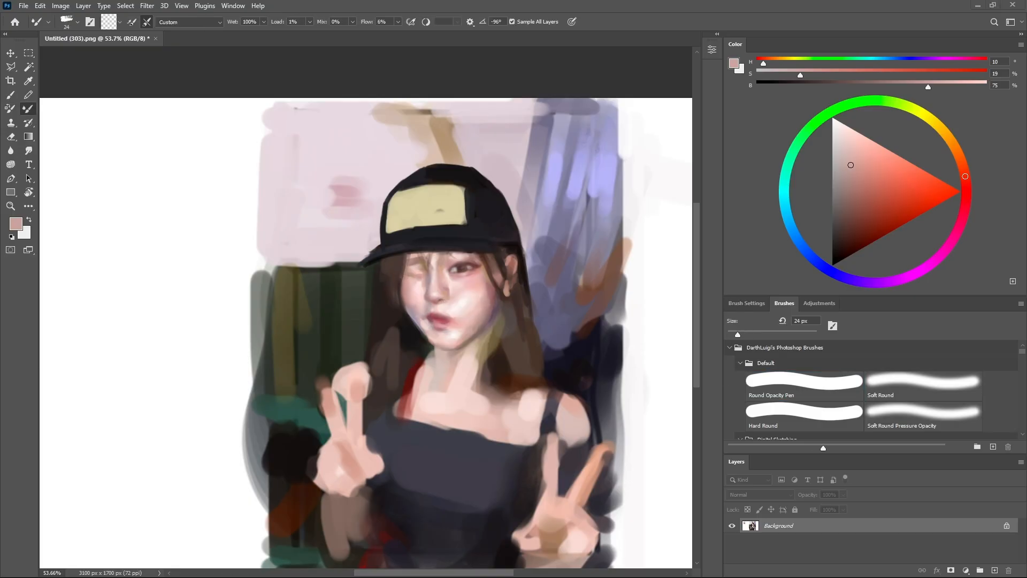
# Refine the hair strand between the cheek and the ear with sampled dark browns, switching between the regular brush and the Mixer Brush.
pyautogui.hotkey('shift', 'b')
pyautogui.keyDown('alt'); pyautogui.click(498, 297); pyautogui.keyUp('alt')
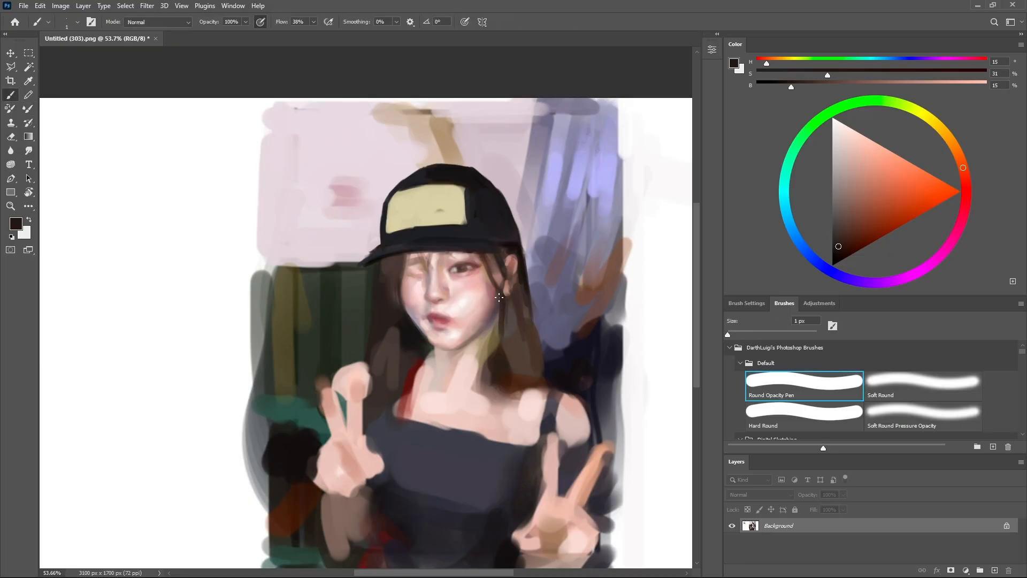
pyautogui.keyDown('alt'); pyautogui.click(600, 289); pyautogui.keyUp('alt')
pyautogui.keyDown('alt'); pyautogui.click(510, 286); pyautogui.keyUp('alt')
pyautogui.moveTo(506, 290)
pyautogui.mouseDown()
pyautogui.moveTo(557, 289)
pyautogui.moveTo(517, 283)
pyautogui.moveTo(479, 336)
pyautogui.mouseUp()
pyautogui.keyDown('alt'); pyautogui.click(514, 295); pyautogui.keyUp('alt')
pyautogui.keyDown('alt'); pyautogui.click(509, 295); pyautogui.keyUp('alt')
pyautogui.keyDown('alt'); pyautogui.click(514, 297); pyautogui.keyUp('alt')
pyautogui.hotkey('shift', 'b')
pyautogui.keyDown('alt'); pyautogui.click(505, 257); pyautogui.keyUp('alt')
pyautogui.hotkey('shift', 'b')
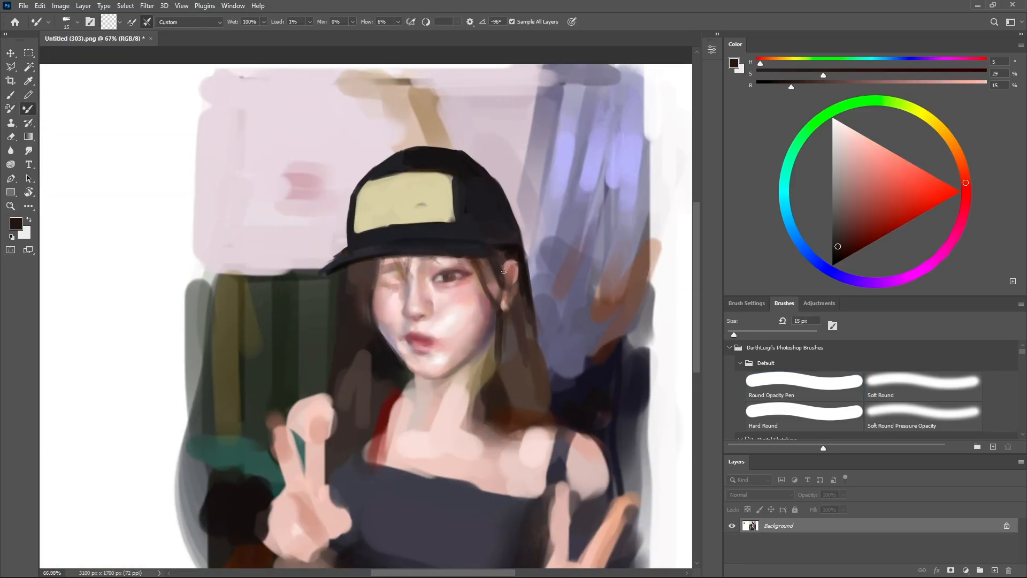
# Darken the hair at the temple below the cap with sampled browns and soften the cheek edge with the Mixer Brush at 25 px.
pyautogui.hotkey('shift', 'b')
pyautogui.keyDown('alt'); pyautogui.click(511, 266); pyautogui.keyUp('alt')
pyautogui.keyDown('alt'); pyautogui.click(507, 252); pyautogui.keyUp('alt')
pyautogui.moveTo(499, 254)
pyautogui.mouseDown()
pyautogui.moveTo(489, 265)
pyautogui.moveTo(499, 267)
pyautogui.mouseUp()
pyautogui.keyDown('alt'); pyautogui.click(495, 300); pyautogui.keyUp('alt')
pyautogui.press('[')
pyautogui.hotkey('shift', 'b')
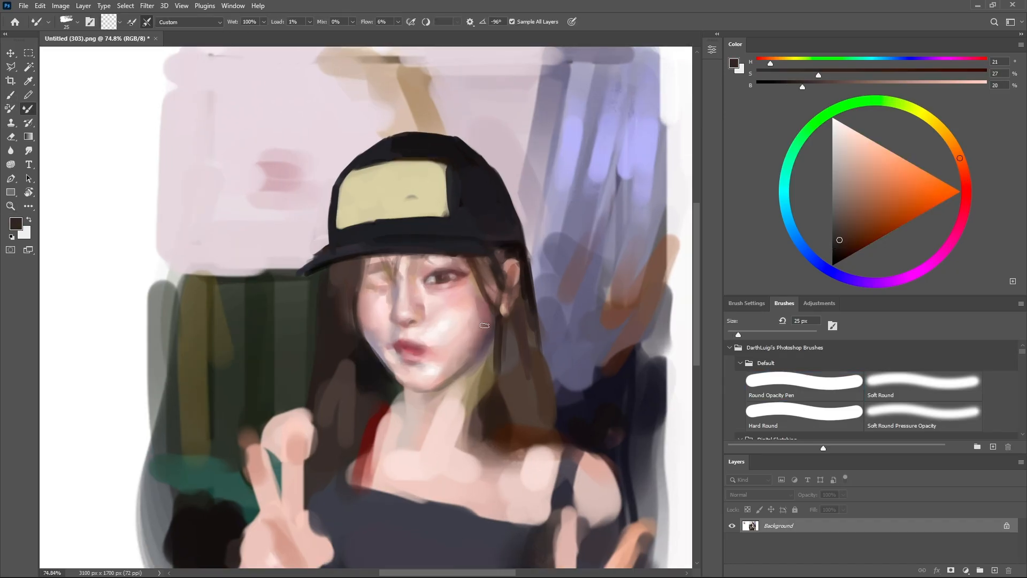
# Define the ear's outline and the hair behind it with sampled dark and skin tones, blending with the Mixer Brush at 31 px.
pyautogui.press(']')
pyautogui.hotkey('shift', 'b')
pyautogui.keyDown('alt'); pyautogui.click(525, 278); pyautogui.keyUp('alt')
pyautogui.hotkey('shift', 'b')
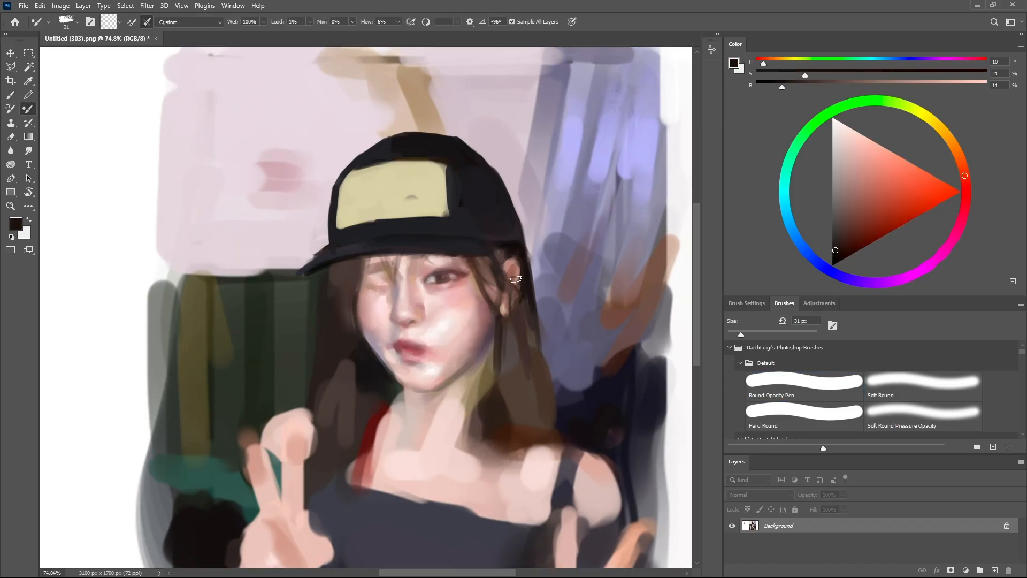
pyautogui.hotkey('shift', 'b')
pyautogui.keyDown('alt'); pyautogui.click(522, 267); pyautogui.keyUp('alt')
pyautogui.keyDown('alt'); pyautogui.click(515, 265); pyautogui.keyUp('alt')
pyautogui.moveTo(517, 265); pyautogui.dragTo(604, 264)
pyautogui.hotkey('shift', 'b')
# Paint the hair beside the winking eye, under the cap brim, with sampled dark browns at 24 px.
pyautogui.moveTo(529, 240)
pyautogui.mouseDown()
pyautogui.moveTo(384, 280)
pyautogui.moveTo(408, 340)
pyautogui.mouseUp()
pyautogui.keyDown('alt'); pyautogui.click(417, 244); pyautogui.keyUp('alt')
pyautogui.keyDown('alt'); pyautogui.click(397, 304); pyautogui.keyUp('alt')
pyautogui.press(']')
pyautogui.press(']')
pyautogui.press(']')
pyautogui.press(']')
pyautogui.press(']')
pyautogui.press(']')
pyautogui.press(']')
pyautogui.keyDown('alt'); pyautogui.click(401, 332); pyautogui.keyUp('alt')
pyautogui.keyDown('alt'); pyautogui.click(383, 259); pyautogui.keyUp('alt')
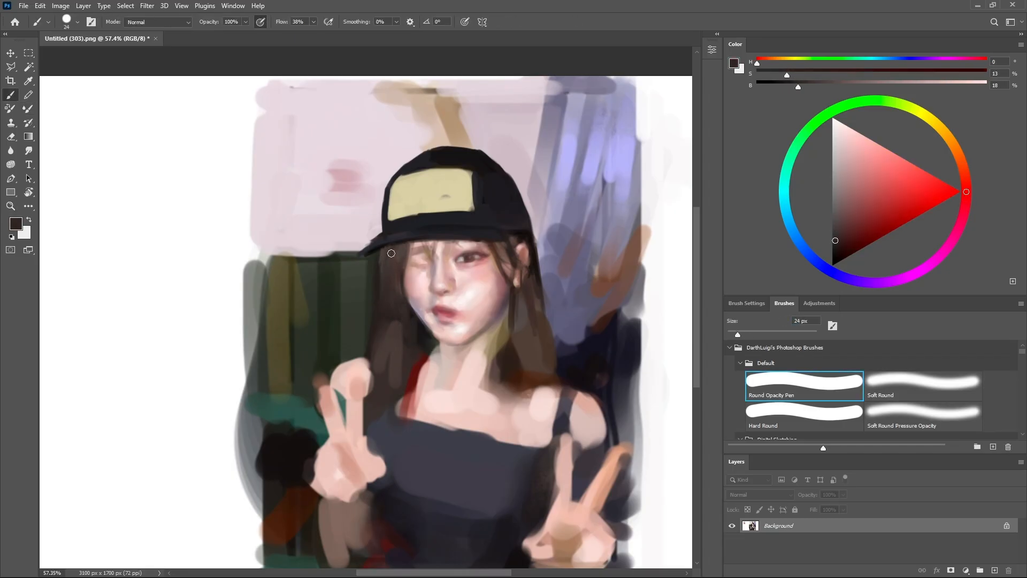
pyautogui.keyDown('alt'); pyautogui.click(392, 251); pyautogui.keyUp('alt')
# Blend the hair under the front of the brim with the Mixer Brush and sampled dark tones.
pyautogui.hotkey('shift', 'b')
pyautogui.moveTo(390, 254); pyautogui.dragTo(397, 256)
pyautogui.hotkey('shift', 'b')
pyautogui.keyDown('alt'); pyautogui.click(381, 279); pyautogui.keyUp('alt')
pyautogui.keyDown('alt'); pyautogui.click(382, 281); pyautogui.keyUp('alt')
pyautogui.hotkey('shift', 'b')
# Clean up the background around the brim's tip with sampled dark greens at 19 px.
pyautogui.click(966, 193)
pyautogui.click(960, 192)
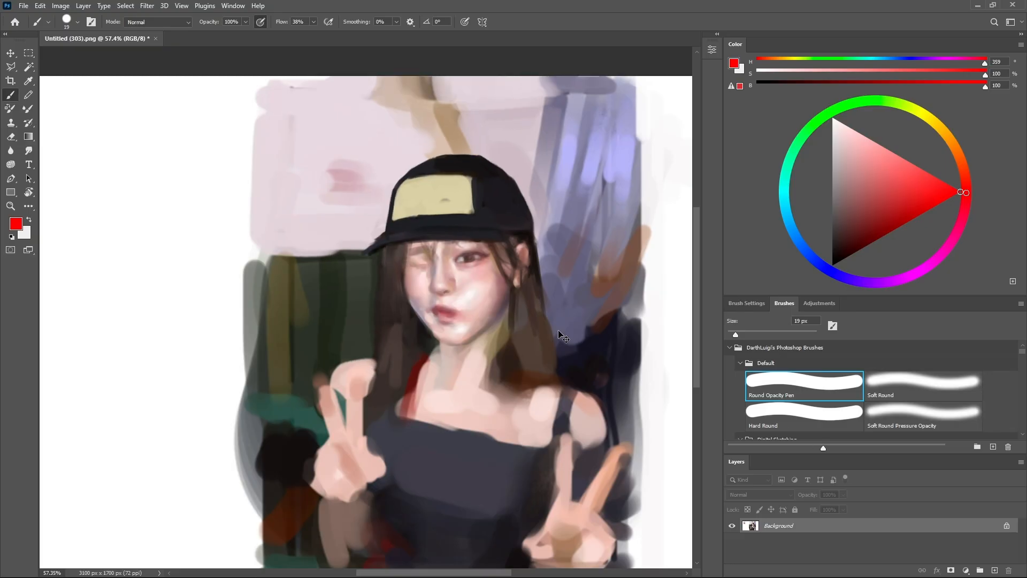
pyautogui.keyDown('alt'); pyautogui.click(368, 259); pyautogui.keyUp('alt')
pyautogui.keyDown('alt'); pyautogui.click(375, 268); pyautogui.keyUp('alt')
pyautogui.moveTo(373, 256)
pyautogui.mouseDown()
pyautogui.moveTo(380, 262)
pyautogui.moveTo(354, 261)
pyautogui.mouseUp()
pyautogui.keyDown('alt'); pyautogui.click(371, 317); pyautogui.keyUp('alt')
pyautogui.scroll(-2, 396, 289)
pyautogui.keyDown('alt'); pyautogui.click(369, 300); pyautogui.keyUp('alt')
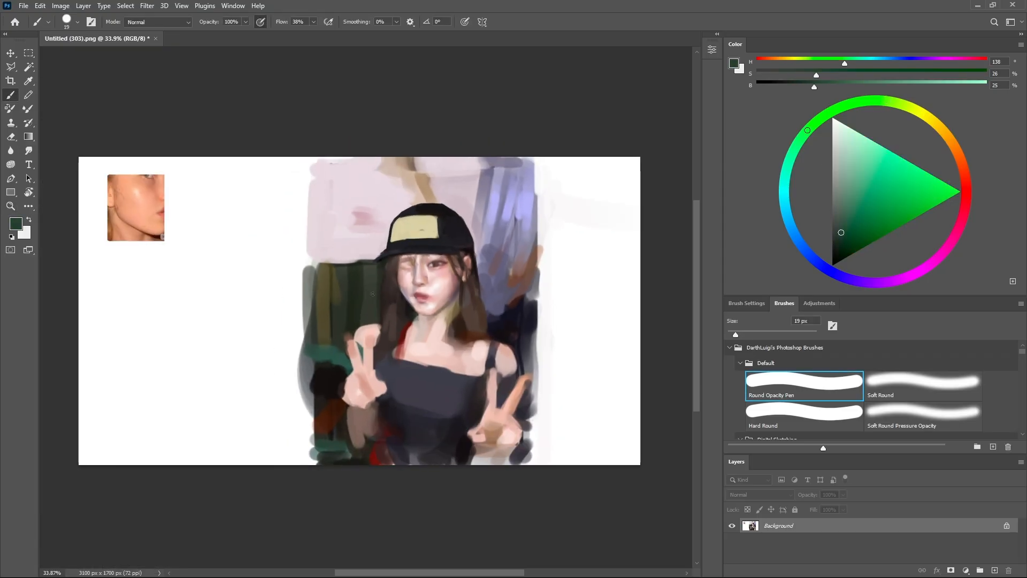
# Rework the dark green background beside the hair with sampled greens and a muted olive (H 55, S 32, B 28) at 26 px.
pyautogui.keyDown('alt'); pyautogui.click(343, 291); pyautogui.keyUp('alt')
pyautogui.keyDown('alt'); pyautogui.click(350, 295); pyautogui.keyUp('alt')
pyautogui.keyDown('alt'); pyautogui.click(355, 294); pyautogui.keyUp('alt')
pyautogui.moveTo(783, 193); pyautogui.dragTo(813, 125)
pyautogui.click(839, 246)
pyautogui.moveTo(368, 294); pyautogui.dragTo(369, 268)
pyautogui.keyDown('alt'); pyautogui.click(370, 288); pyautogui.keyUp('alt')
pyautogui.keyDown('alt'); pyautogui.click(360, 285); pyautogui.keyUp('alt')
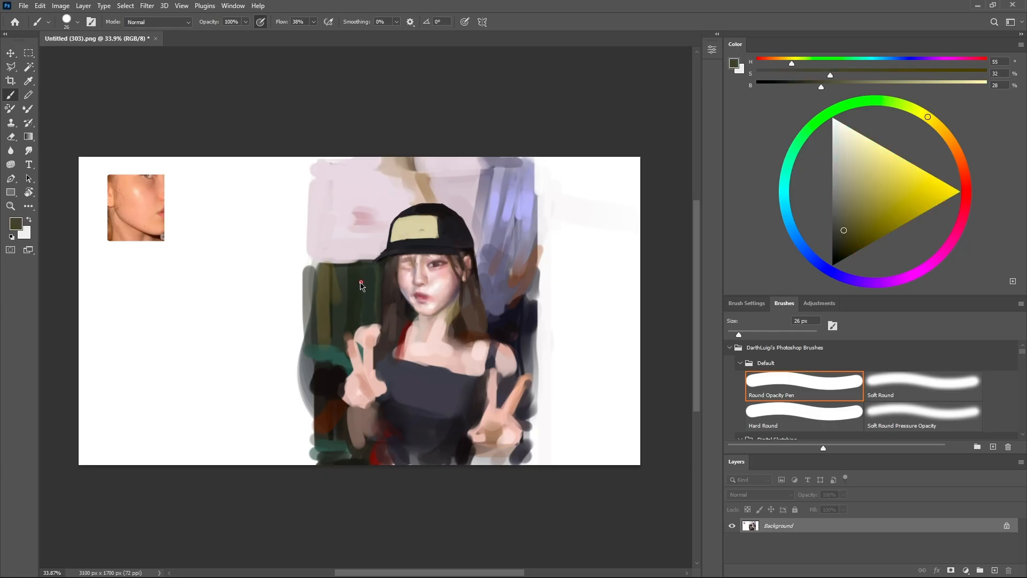
pyautogui.keyDown('alt'); pyautogui.click(368, 270); pyautogui.keyUp('alt')
# Sharpen the brim's edge against the background and hair with sampled dark tones and black.
pyautogui.press('z')
pyautogui.moveTo(362, 316)
pyautogui.mouseDown()
pyautogui.moveTo(362, 269)
pyautogui.moveTo(395, 267)
pyautogui.moveTo(335, 267)
pyautogui.moveTo(398, 264)
pyautogui.mouseUp()
pyautogui.keyDown('alt'); pyautogui.click(378, 258); pyautogui.keyUp('alt')
pyautogui.keyDown('alt'); pyautogui.click(397, 247); pyautogui.keyUp('alt')
pyautogui.click(832, 264)
pyautogui.press('z')
pyautogui.press('z')
# Refine the open eye's outer corner and the skin beneath it with sampled reds and light pinks at 17 px.
pyautogui.keyDown('alt'); pyautogui.click(513, 262); pyautogui.keyUp('alt')
pyautogui.moveTo(486, 274)
pyautogui.mouseDown()
pyautogui.moveTo(534, 274)
pyautogui.moveTo(486, 278)
pyautogui.moveTo(495, 278)
pyautogui.mouseUp()
pyautogui.click(856, 193)
pyautogui.click(966, 190)
pyautogui.press('[')
pyautogui.keyDown('alt'); pyautogui.click(481, 276); pyautogui.keyUp('alt')
pyautogui.keyDown('alt'); pyautogui.click(495, 277); pyautogui.keyUp('alt')
pyautogui.keyDown('alt'); pyautogui.click(505, 277); pyautogui.keyUp('alt')
pyautogui.keyDown('alt'); pyautogui.click(513, 260); pyautogui.keyUp('alt')
pyautogui.hotkey('shift', 'b')
pyautogui.press('b')
pyautogui.press(']')
pyautogui.press(']')
pyautogui.keyDown('alt'); pyautogui.click(492, 288); pyautogui.keyUp('alt')
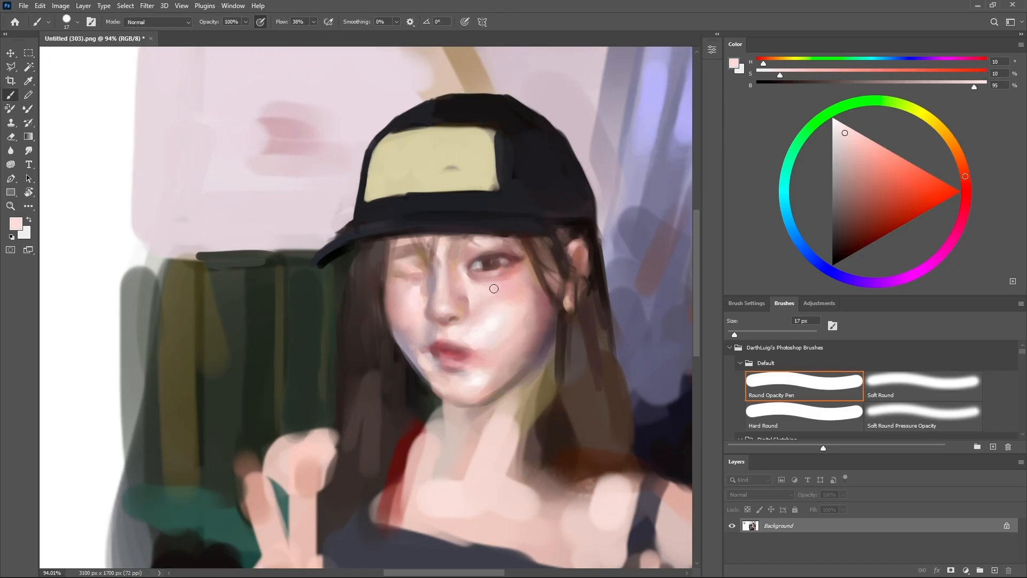
# Add small white highlights to the open eye with a 3 px brush.
pyautogui.press('[')
pyautogui.keyDown('alt'); pyautogui.click(484, 266); pyautogui.keyUp('alt')
pyautogui.click(867, 241)
pyautogui.click(833, 118)
pyautogui.press('[')
pyautogui.press('[')
pyautogui.press('[')
pyautogui.press('z')
pyautogui.click(485, 274)
pyautogui.moveTo(503, 257)
pyautogui.mouseDown()
pyautogui.moveTo(540, 257)
pyautogui.moveTo(497, 312)
pyautogui.moveTo(496, 273)
pyautogui.moveTo(538, 261)
pyautogui.mouseUp()
pyautogui.press('z')
pyautogui.press('b')
pyautogui.keyDown('alt'); pyautogui.click(510, 220); pyautogui.keyUp('alt')
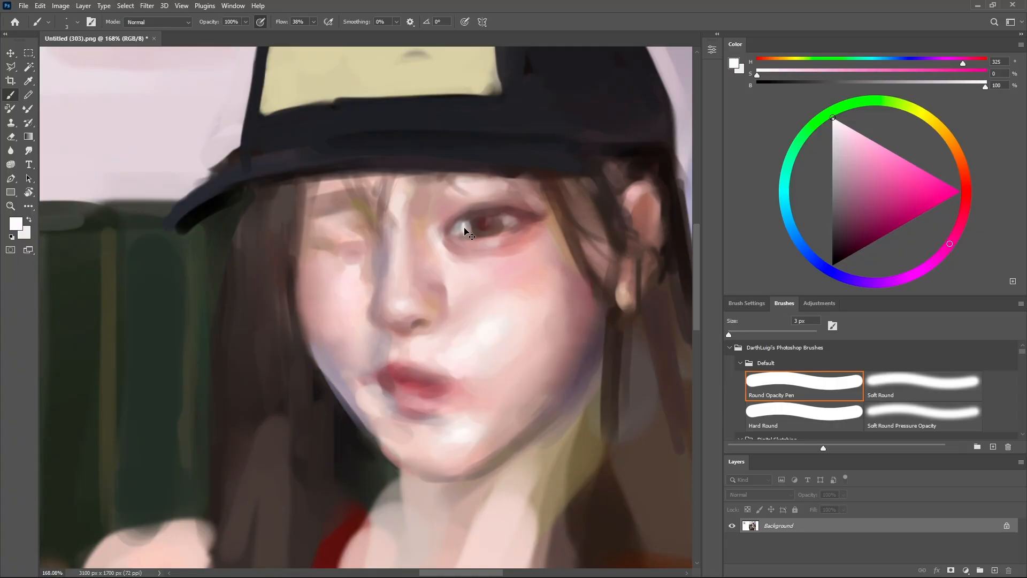
# Touch up the open eye's inner corner and upper lid with sampled skin tones at 7 px.
pyautogui.hotkey('ctrl', 'space')
pyautogui.moveTo(464, 231)
pyautogui.mouseDown()
pyautogui.moveTo(425, 233)
pyautogui.moveTo(478, 235)
pyautogui.moveTo(420, 242)
pyautogui.moveTo(449, 241)
pyautogui.mouseUp()
pyautogui.keyDown('alt'); pyautogui.click(467, 229); pyautogui.keyUp('alt')
pyautogui.hotkey('ctrl', 'space')
pyautogui.keyDown('alt'); pyautogui.click(461, 207); pyautogui.keyUp('alt')
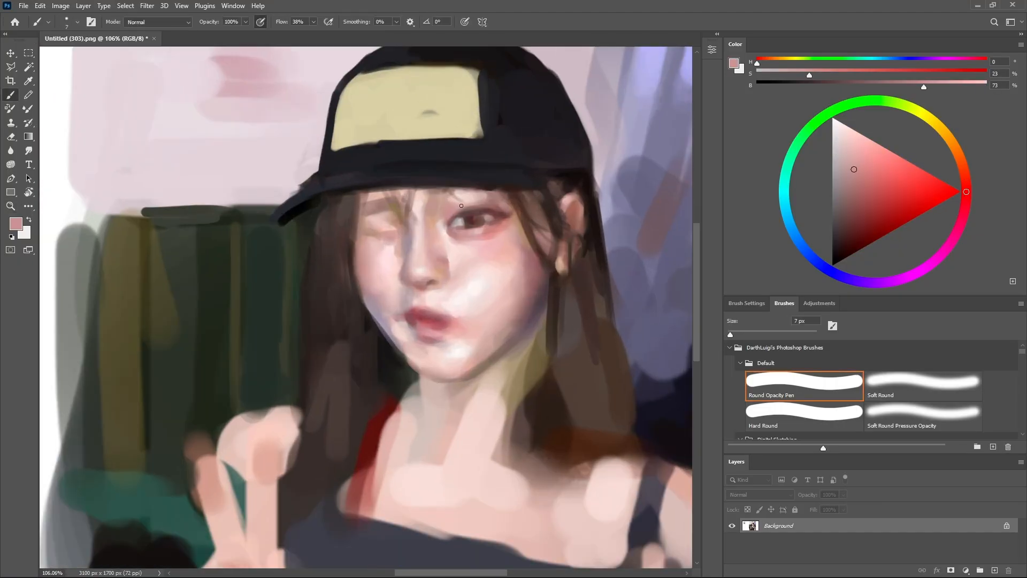
# Soften the underside of the chin with a sampled greyish pink (H 354, S 13, B 63) and the Mixer Brush at 32 px.
pyautogui.hotkey('ctrl', 'space')
pyautogui.moveTo(455, 163); pyautogui.dragTo(426, 164)
pyautogui.keyDown('alt'); pyautogui.click(440, 307); pyautogui.keyUp('alt')
pyautogui.press(']')
pyautogui.press(']')
pyautogui.keyDown('alt'); pyautogui.click(438, 306); pyautogui.keyUp('alt')
pyautogui.press(']')
pyautogui.press(']')
pyautogui.hotkey('shift', 'b')
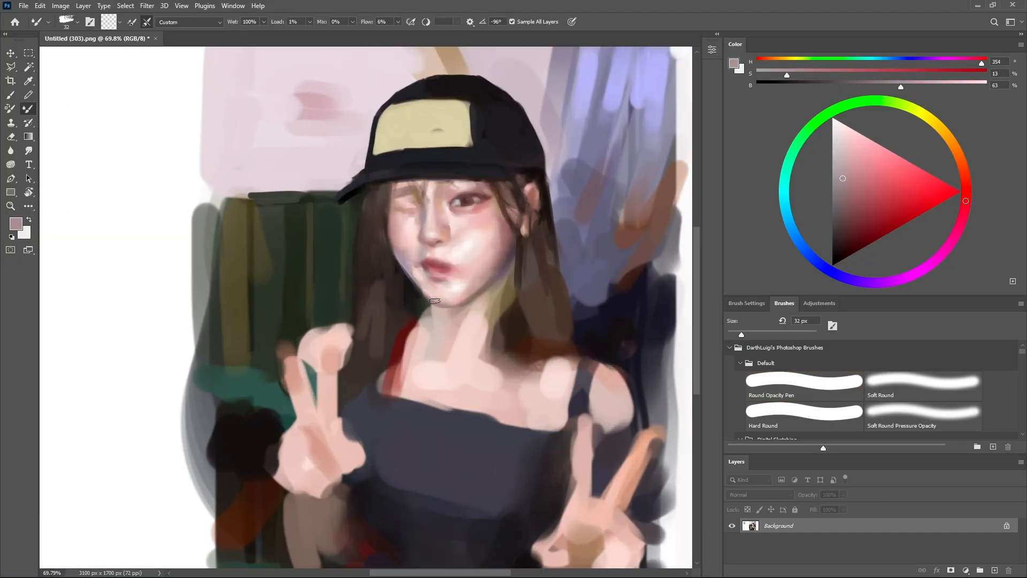
# Paint and blend the hair beside the winking-eye cheek and jaw with sampled dark tones.
pyautogui.press('b')
pyautogui.keyDown('alt'); pyautogui.click(400, 286); pyautogui.keyUp('alt')
pyautogui.moveTo(428, 313); pyautogui.dragTo(418, 313)
pyautogui.keyDown('alt'); pyautogui.click(364, 251); pyautogui.keyUp('alt')
pyautogui.hotkey('shift', 'b')
pyautogui.keyDown('alt'); pyautogui.click(370, 214); pyautogui.keyUp('alt')
pyautogui.hotkey('ctrl', 'space')
pyautogui.moveTo(378, 227)
pyautogui.mouseDown()
pyautogui.moveTo(341, 230)
pyautogui.moveTo(367, 231)
pyautogui.mouseUp()
pyautogui.press('b')
pyautogui.keyDown('alt'); pyautogui.click(439, 238); pyautogui.keyUp('alt')
pyautogui.hotkey('ctrl', 'space')
pyautogui.moveTo(491, 279); pyautogui.dragTo(479, 280)
# Extend the hair from below the ear over the neck and shoulder with a dark brown (H 20, S 33, B 18) at 29 px.
pyautogui.hotkey('ctrl', 'space')
pyautogui.moveTo(464, 332); pyautogui.dragTo(489, 332)
pyautogui.press(']')
pyautogui.press(']')
pyautogui.press(']')
pyautogui.press(']')
pyautogui.press(']')
pyautogui.press(']')
pyautogui.keyDown('alt'); pyautogui.click(509, 262); pyautogui.keyUp('alt')
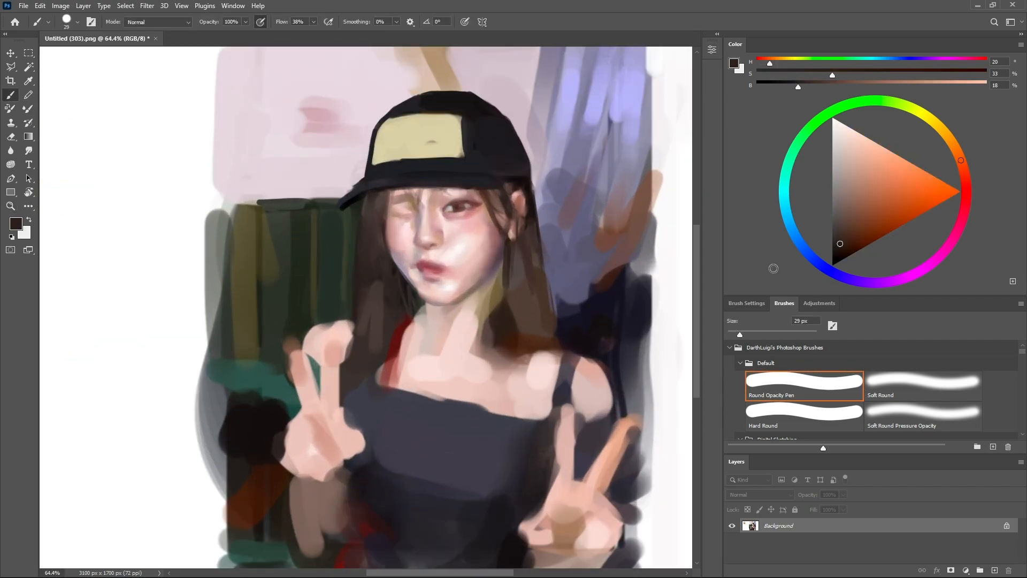
pyautogui.keyDown('alt'); pyautogui.click(501, 300); pyautogui.keyUp('alt')
pyautogui.moveTo(506, 262); pyautogui.dragTo(497, 304)
pyautogui.keyDown('alt'); pyautogui.click(505, 221); pyautogui.keyUp('alt')
pyautogui.keyDown('alt'); pyautogui.click(473, 315); pyautogui.keyUp('alt')
pyautogui.moveTo(487, 288)
pyautogui.mouseDown()
pyautogui.moveTo(478, 322)
pyautogui.moveTo(517, 341)
pyautogui.mouseUp()
pyautogui.keyDown('alt'); pyautogui.click(512, 340); pyautogui.keyUp('alt')
pyautogui.hotkey('shift', 'b')
pyautogui.keyDown('alt'); pyautogui.click(471, 334); pyautogui.keyUp('alt')
# Paint the red strap over the shoulder below the ear with a sampled dark red (H 353, S 90, B 50) at 14 px.
pyautogui.press('b')
pyautogui.keyDown('alt'); pyautogui.click(532, 201); pyautogui.keyUp('alt')
pyautogui.keyDown('alt'); pyautogui.click(401, 332); pyautogui.keyUp('alt')
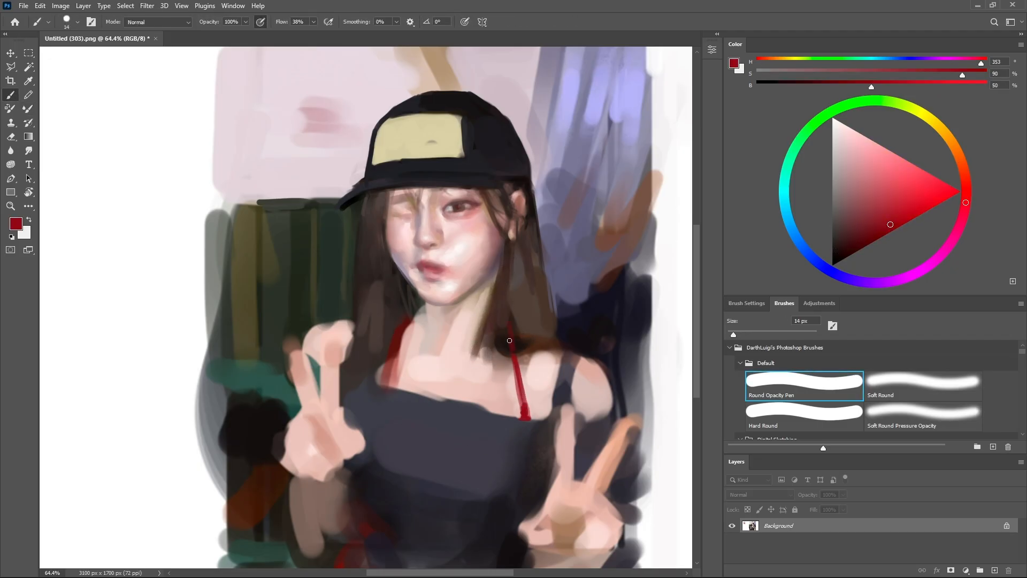
# Paint the hair ends and a long strand falling over the red strap with sampled browns, and blend them with the Mixer Brush.
pyautogui.keyDown('alt'); pyautogui.click(523, 315); pyautogui.keyUp('alt')
pyautogui.moveTo(507, 320); pyautogui.dragTo(511, 338)
pyautogui.moveTo(530, 335); pyautogui.dragTo(521, 383)
pyautogui.keyDown('alt'); pyautogui.click(542, 328); pyautogui.keyUp('alt')
pyautogui.moveTo(536, 334); pyautogui.dragTo(557, 347)
pyautogui.keyDown('alt'); pyautogui.click(541, 302); pyautogui.keyUp('alt')
pyautogui.hotkey('shift', 'b')
pyautogui.moveTo(544, 295)
pyautogui.mouseDown()
pyautogui.moveTo(550, 336)
pyautogui.moveTo(218, 303)
pyautogui.mouseUp()
# Rework the chest and the hair-shaded side of the neck with sampled tones, using a smaller brush for the neck edge.
pyautogui.press('b')
pyautogui.keyDown('alt'); pyautogui.click(456, 362); pyautogui.keyUp('alt')
pyautogui.moveTo(456, 364); pyautogui.dragTo(498, 371)
pyautogui.press('[')
pyautogui.press('[')
pyautogui.press('[')
pyautogui.press('[')
pyautogui.press('[')
pyautogui.keyDown('alt'); pyautogui.click(442, 301); pyautogui.keyUp('alt')
pyautogui.moveTo(446, 306); pyautogui.dragTo(436, 316)
pyautogui.keyDown('alt'); pyautogui.click(428, 318); pyautogui.keyUp('alt')
pyautogui.moveTo(434, 316); pyautogui.dragTo(432, 339)
pyautogui.keyDown('alt'); pyautogui.click(450, 319); pyautogui.keyUp('alt')
# Lay an ochre brown (H 41, S 52, B 55) between the neck and the winking-eye-side hair at 34 px.
pyautogui.click(867, 227)
pyautogui.press(']')
pyautogui.press(']')
pyautogui.press(']')
pyautogui.press(']')
pyautogui.keyDown('alt'); pyautogui.click(431, 324); pyautogui.keyUp('alt')
pyautogui.keyDown('alt'); pyautogui.click(437, 335); pyautogui.keyUp('alt')
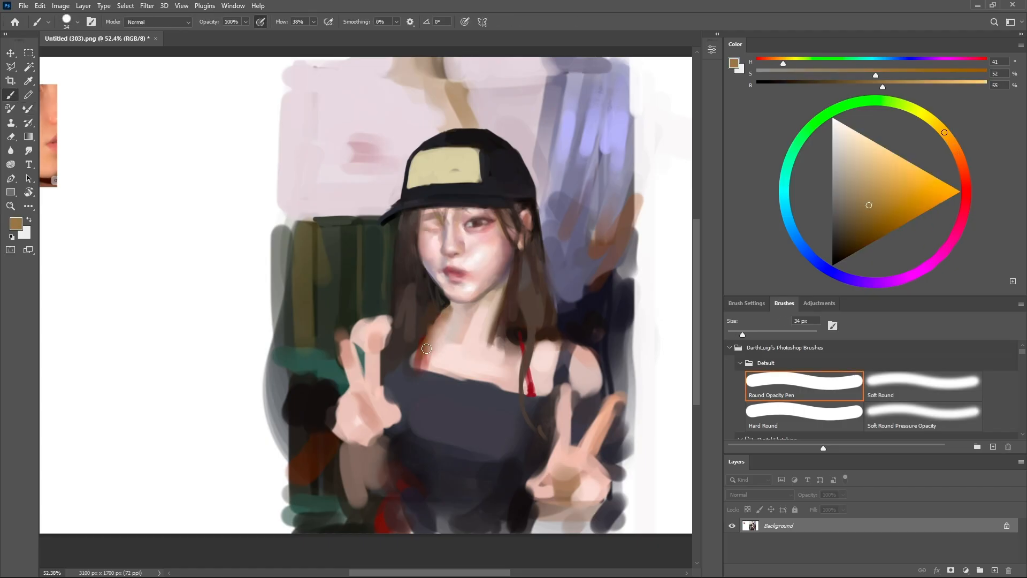
# Refine the shadow between the neck and hair with a sampled muted brown (H 29, S 38, B 56) at 21 px.
pyautogui.keyDown('alt'); pyautogui.click(442, 339); pyautogui.keyUp('alt')
pyautogui.hotkey('shift', 'b')
pyautogui.press('b')
pyautogui.keyDown('alt'); pyautogui.click(443, 303); pyautogui.keyUp('alt')
pyautogui.moveTo(429, 347); pyautogui.dragTo(434, 318)
pyautogui.keyDown('alt'); pyautogui.click(439, 321); pyautogui.keyUp('alt')
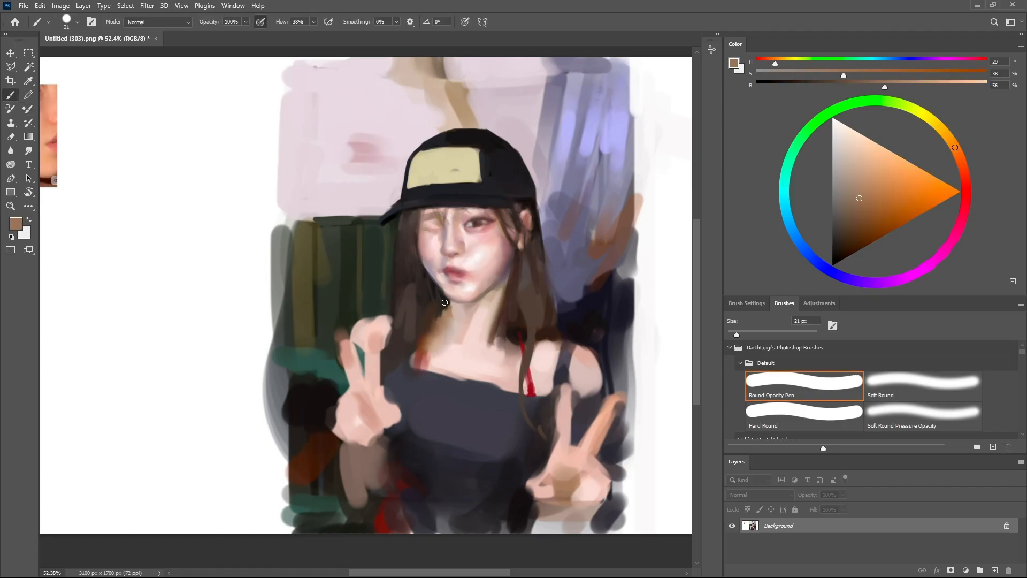
# Even out the neck below the chin with sampled skin tones, including a pale pink (H 12, S 12, B 93), and the Mixer Brush.
pyautogui.keyDown('alt'); pyautogui.click(453, 310); pyautogui.keyUp('alt')
pyautogui.keyDown('alt'); pyautogui.click(469, 300); pyautogui.keyUp('alt')
pyautogui.keyDown('alt'); pyautogui.click(483, 312); pyautogui.keyUp('alt')
pyautogui.hotkey('shift', 'b')
pyautogui.press('b')
pyautogui.keyDown('alt'); pyautogui.click(472, 318); pyautogui.keyUp('alt')
pyautogui.hotkey('shift', 'b')
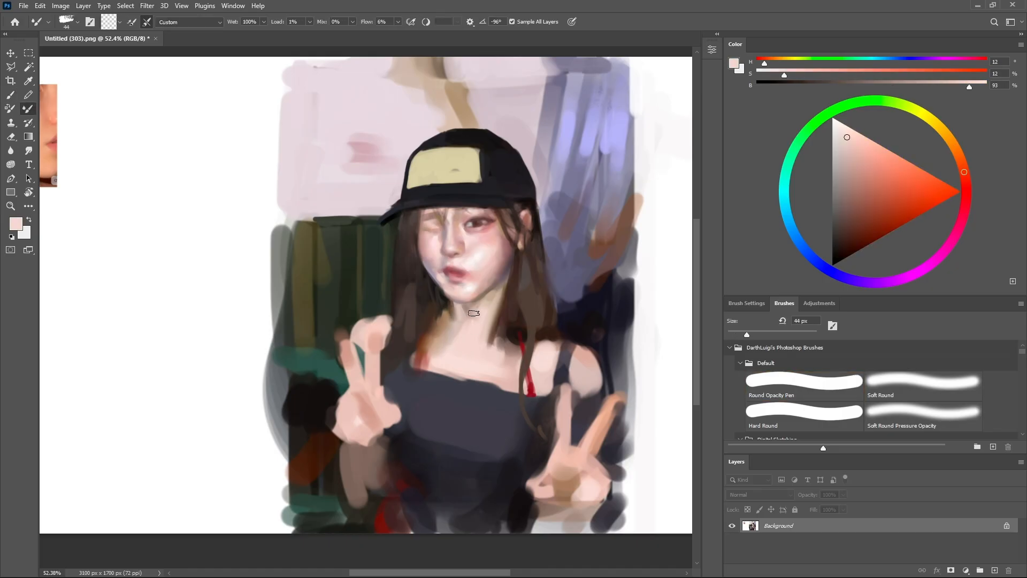
# Rework the collarbone and the neck's hair-side edge with sampled skin tones, a warmer orange hue and the Mixer Brush.
pyautogui.press('b')
pyautogui.keyDown('alt'); pyautogui.click(460, 339); pyautogui.keyUp('alt')
pyautogui.keyDown('alt'); pyautogui.click(464, 333); pyautogui.keyUp('alt')
pyautogui.hotkey('shift', 'b')
pyautogui.press('b')
pyautogui.keyDown('alt'); pyautogui.click(455, 347); pyautogui.keyUp('alt')
pyautogui.moveTo(461, 346)
pyautogui.mouseDown()
pyautogui.moveTo(434, 364)
pyautogui.moveTo(450, 316)
pyautogui.mouseUp()
pyautogui.click(941, 129)
pyautogui.keyDown('alt'); pyautogui.click(463, 354); pyautogui.keyUp('alt')
pyautogui.hotkey('shift', 'b')
pyautogui.press('b')
# Redraw the strap beside the neck with a sampled red (H 353, S 87, B 51) at 10 px and soften the adjoining skin.
pyautogui.keyDown('alt'); pyautogui.click(529, 380); pyautogui.keyUp('alt')
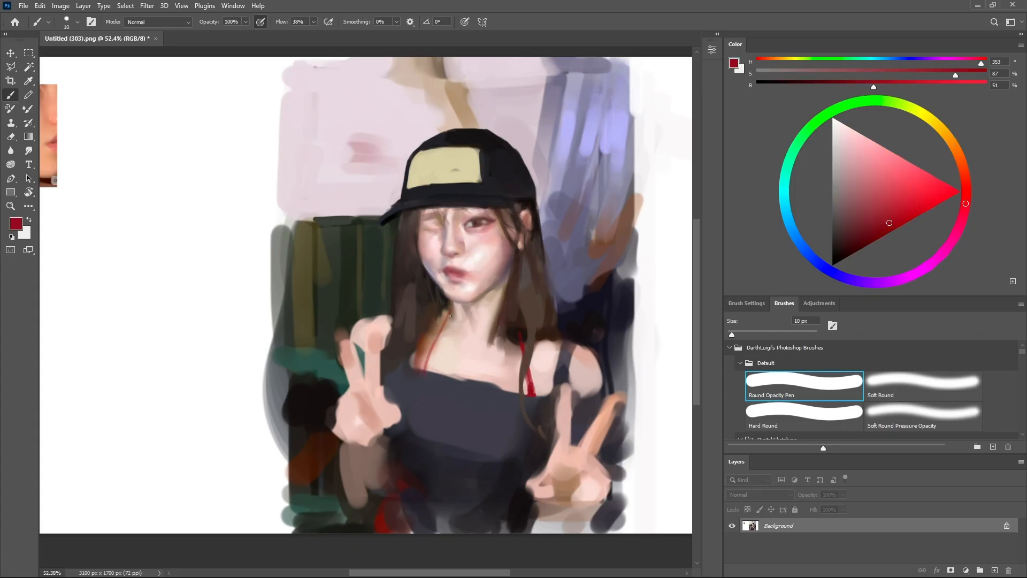
pyautogui.keyDown('alt'); pyautogui.click(515, 359); pyautogui.keyUp('alt')
pyautogui.hotkey('shift', 'b')
pyautogui.press('b')
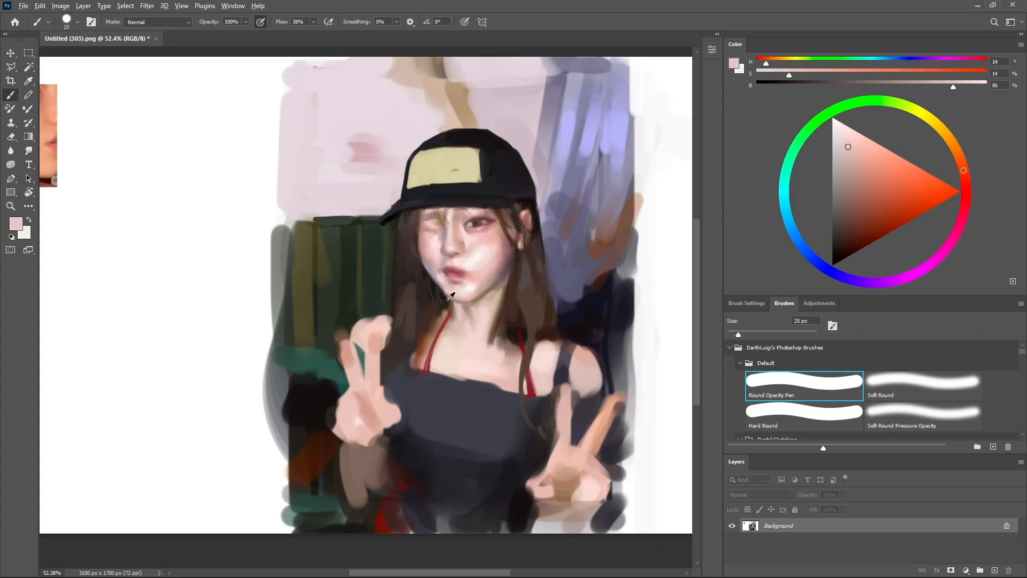
# Touch up the lower jaw and the chest beside the strap with sampled skin tones and the Mixer Brush.
pyautogui.keyDown('alt'); pyautogui.click(450, 297); pyautogui.keyUp('alt')
pyautogui.hotkey('shift', 'b')
pyautogui.press('b')
pyautogui.keyDown('alt'); pyautogui.click(442, 357); pyautogui.keyUp('alt')
# Paint hair strands falling over the winking-eye-side shoulder and the top's neckline with sampled browns at 18 px.
pyautogui.press(']')
pyautogui.keyDown('alt'); pyautogui.click(422, 381); pyautogui.keyUp('alt')
pyautogui.moveTo(418, 350)
pyautogui.mouseDown()
pyautogui.moveTo(422, 378)
pyautogui.moveTo(418, 334)
pyautogui.moveTo(402, 369)
pyautogui.mouseUp()
pyautogui.keyDown('alt'); pyautogui.click(410, 321); pyautogui.keyUp('alt')
pyautogui.moveTo(419, 344); pyautogui.dragTo(415, 370)
pyautogui.keyDown('alt'); pyautogui.click(429, 309); pyautogui.keyUp('alt')
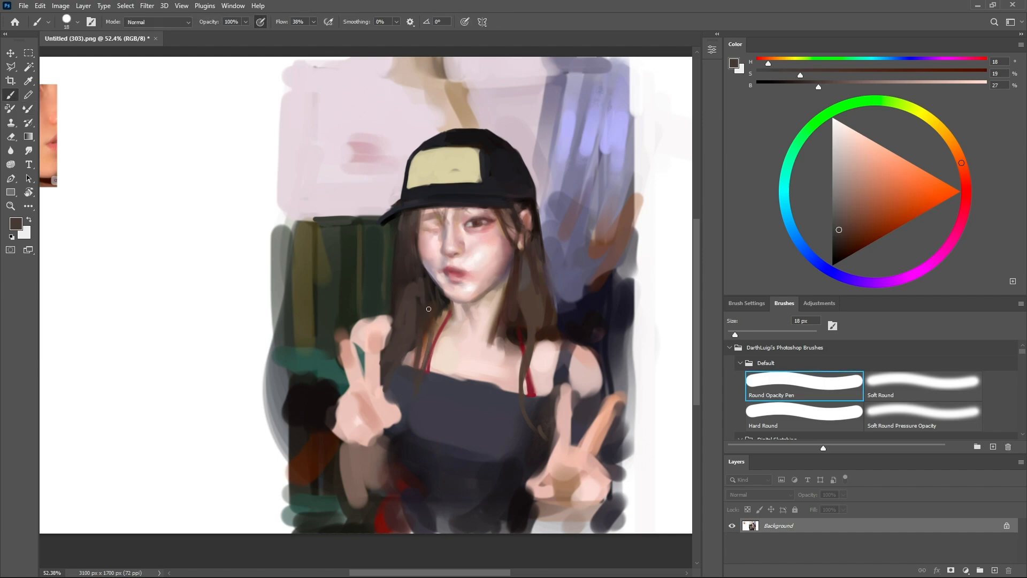
# Rework the hair beside the winking-eye cheek and under the cap brim with sampled dark tones at 22 px.
pyautogui.keyDown('alt'); pyautogui.click(434, 293); pyautogui.keyUp('alt')
pyautogui.press(']')
pyautogui.press(']')
pyautogui.press(']')
pyautogui.keyDown('alt'); pyautogui.click(411, 255); pyautogui.keyUp('alt')
pyautogui.moveTo(417, 242)
pyautogui.mouseDown()
pyautogui.moveTo(415, 267)
pyautogui.moveTo(402, 245)
pyautogui.mouseUp()
pyautogui.keyDown('alt'); pyautogui.click(407, 250); pyautogui.keyUp('alt')
pyautogui.keyDown('alt'); pyautogui.click(401, 231); pyautogui.keyUp('alt')
pyautogui.keyDown('alt'); pyautogui.click(400, 223); pyautogui.keyUp('alt')
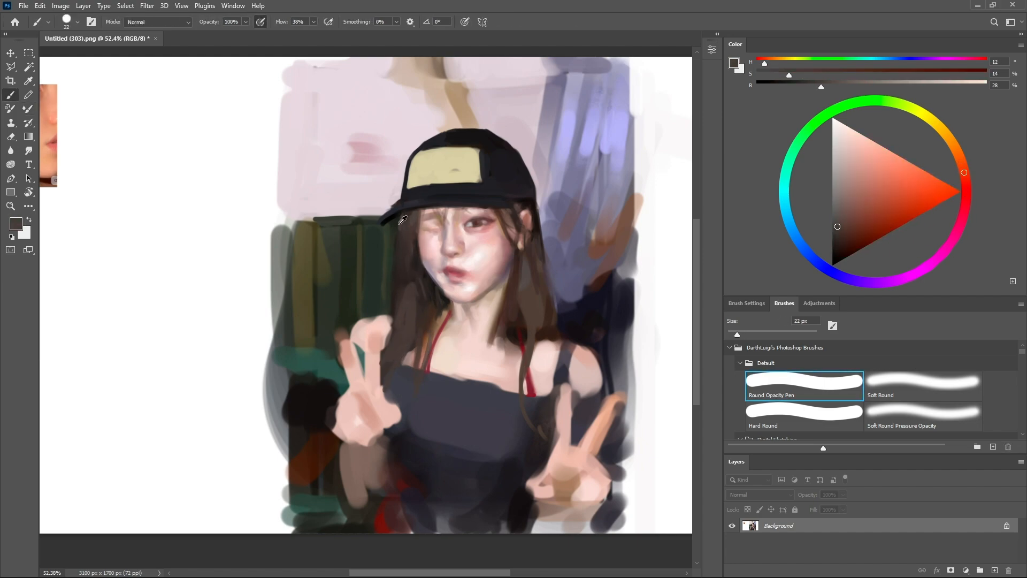
# Refine the lips and the corner of the mouth with sampled tones, including a pink (H 353, S 27, B 89), at 6 px.
pyautogui.scroll(4, 436, 278)
pyautogui.press('[')
pyautogui.press('[')
pyautogui.press('[')
pyautogui.keyDown('alt'); pyautogui.click(451, 297); pyautogui.keyUp('alt')
pyautogui.scroll(1, 500, 294)
pyautogui.keyDown('alt'); pyautogui.click(495, 294); pyautogui.keyUp('alt')
pyautogui.keyDown('alt'); pyautogui.click(484, 272); pyautogui.keyUp('alt')
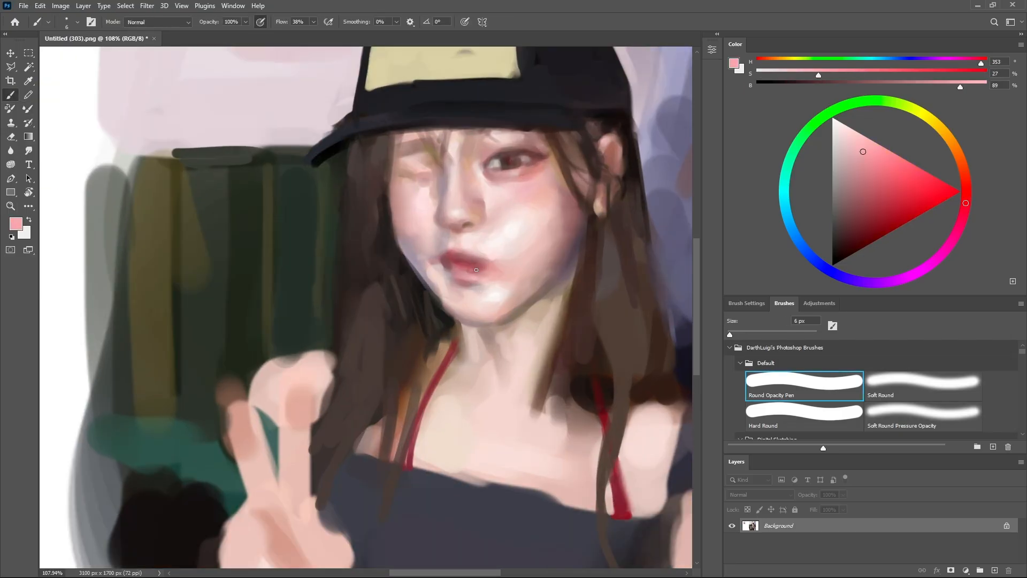
pyautogui.keyDown('alt'); pyautogui.click(476, 270); pyautogui.keyUp('alt')
pyautogui.keyDown('alt'); pyautogui.click(461, 259); pyautogui.keyUp('alt')
# Soften the skin around the lower lip with a sampled pale pink (H 7, S 11, B 91) at 6 px and the Mixer Brush.
pyautogui.scroll(1, 478, 269)
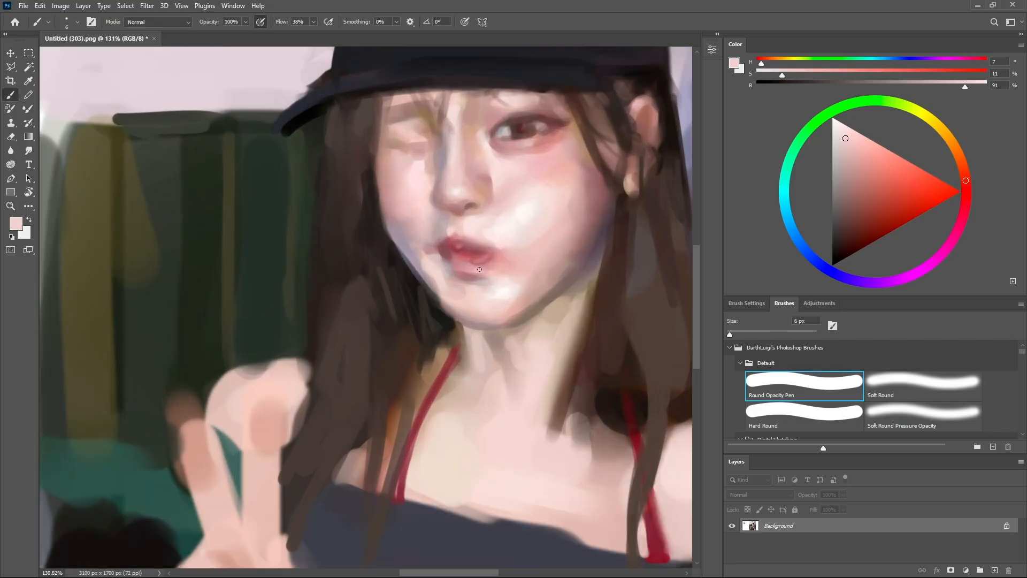
pyautogui.keyDown('alt'); pyautogui.click(479, 269); pyautogui.keyUp('alt')
pyautogui.hotkey('shift', 'b')
pyautogui.press('b')
pyautogui.keyDown('alt'); pyautogui.click(477, 269); pyautogui.keyUp('alt')
pyautogui.moveTo(496, 264); pyautogui.dragTo(459, 260)
pyautogui.hotkey('shift', 'b')
pyautogui.moveTo(485, 223)
pyautogui.mouseDown()
pyautogui.moveTo(499, 225)
pyautogui.moveTo(493, 234)
pyautogui.moveTo(510, 211)
pyautogui.mouseUp()
# Touch up the central face with closely sampled skin tones and blend the chin with the Mixer Brush.
pyautogui.press('b')
pyautogui.keyDown('alt'); pyautogui.click(509, 239); pyautogui.keyUp('alt')
pyautogui.keyDown('alt'); pyautogui.click(498, 229); pyautogui.keyUp('alt')
pyautogui.keyDown('alt'); pyautogui.click(492, 223); pyautogui.keyUp('alt')
pyautogui.keyDown('alt'); pyautogui.click(487, 218); pyautogui.keyUp('alt')
pyautogui.keyDown('alt'); pyautogui.click(490, 221); pyautogui.keyUp('alt')
pyautogui.keyDown('alt'); pyautogui.click(496, 219); pyautogui.keyUp('alt')
pyautogui.hotkey('shift', 'b')
pyautogui.moveTo(496, 300); pyautogui.dragTo(498, 282)
pyautogui.press('b')
pyautogui.press(']')
pyautogui.keyDown('alt'); pyautogui.click(487, 194); pyautogui.keyUp('alt')
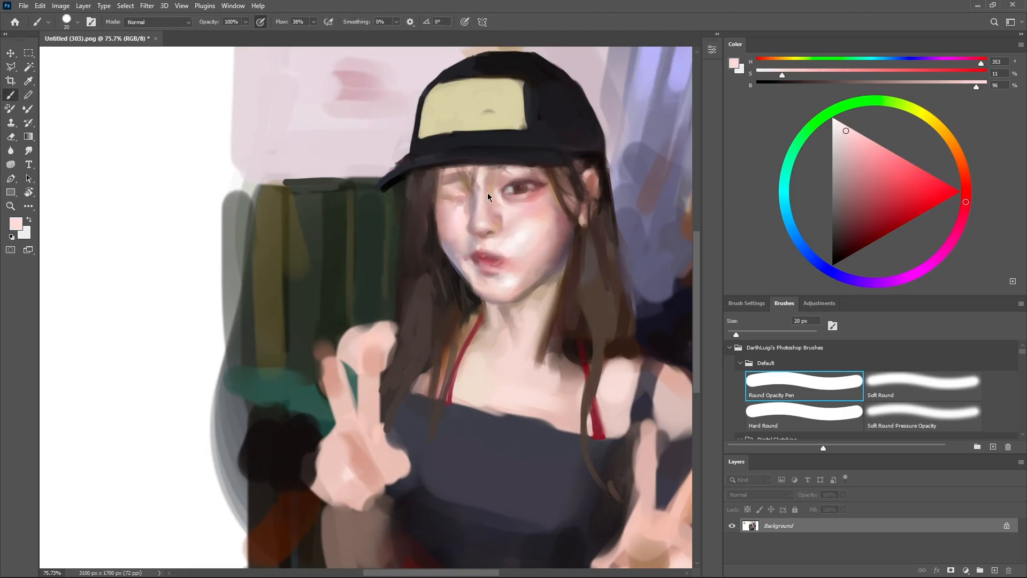
# Blend the outer edge of the winking-eye cheek and jaw with the Mixer Brush.
pyautogui.hotkey('shift', 'b')
pyautogui.moveTo(451, 234); pyautogui.dragTo(437, 235)
pyautogui.keyDown('alt'); pyautogui.click(435, 235); pyautogui.keyUp('alt')
pyautogui.moveTo(461, 252); pyautogui.dragTo(433, 252)
# Tidy the upper edge of the cap's yellow patch with a sampled near-black (H 255, S 10, B 16) at 11 px.
pyautogui.press('b')
pyautogui.keyDown('alt'); pyautogui.click(454, 133); pyautogui.keyUp('alt')
pyautogui.moveTo(437, 144); pyautogui.dragTo(478, 136)
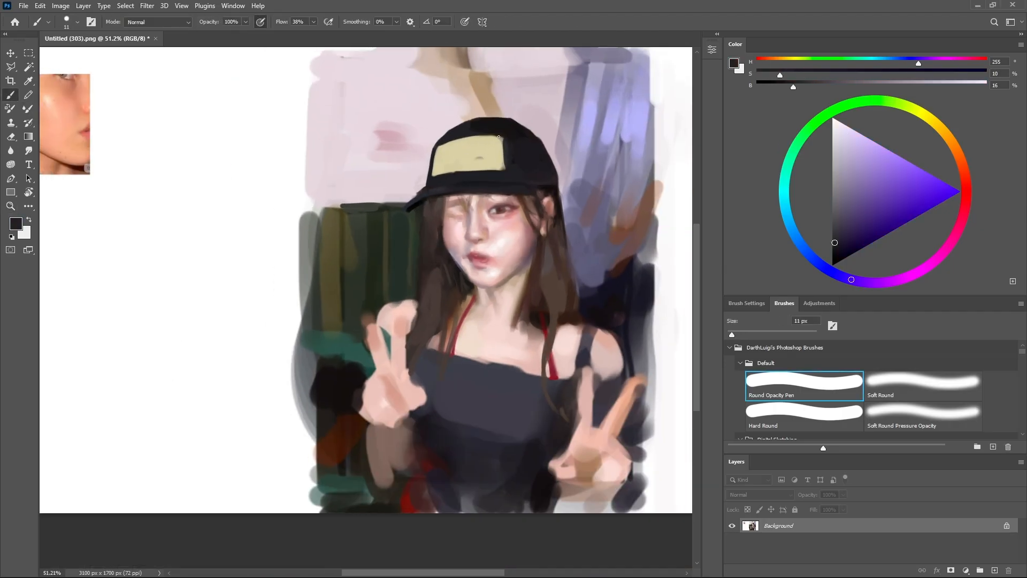
# Refine the brow and nose bridge area between the eyes with sampled tones and the Mixer Brush.
pyautogui.keyDown('alt'); pyautogui.click(504, 202); pyautogui.keyUp('alt')
pyautogui.moveTo(487, 192)
pyautogui.mouseDown()
pyautogui.moveTo(535, 192)
pyautogui.moveTo(478, 203)
pyautogui.moveTo(461, 235)
pyautogui.mouseUp()
pyautogui.keyDown('alt'); pyautogui.click(470, 214); pyautogui.keyUp('alt')
pyautogui.keyDown('alt'); pyautogui.click(463, 215); pyautogui.keyUp('alt')
pyautogui.hotkey('shift', 'b')
pyautogui.press('b')
pyautogui.keyDown('alt'); pyautogui.click(529, 203); pyautogui.keyUp('alt')
pyautogui.keyDown('alt'); pyautogui.click(496, 229); pyautogui.keyUp('alt')
# Add a red blush below the open eye with the Soft Round brush and soften the cheek with a sampled pale pink (H 10, S 10, B 95).
pyautogui.press('.')
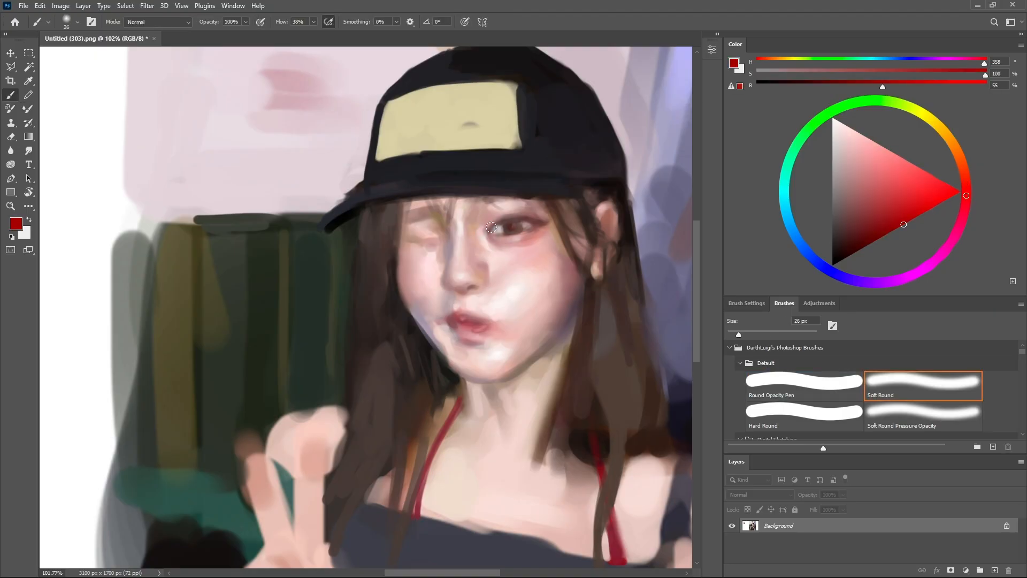
pyautogui.click(950, 140)
pyautogui.click(965, 187)
pyautogui.click(914, 204)
pyautogui.moveTo(547, 236); pyautogui.dragTo(516, 257)
pyautogui.keyDown('alt'); pyautogui.click(562, 268); pyautogui.keyUp('alt')
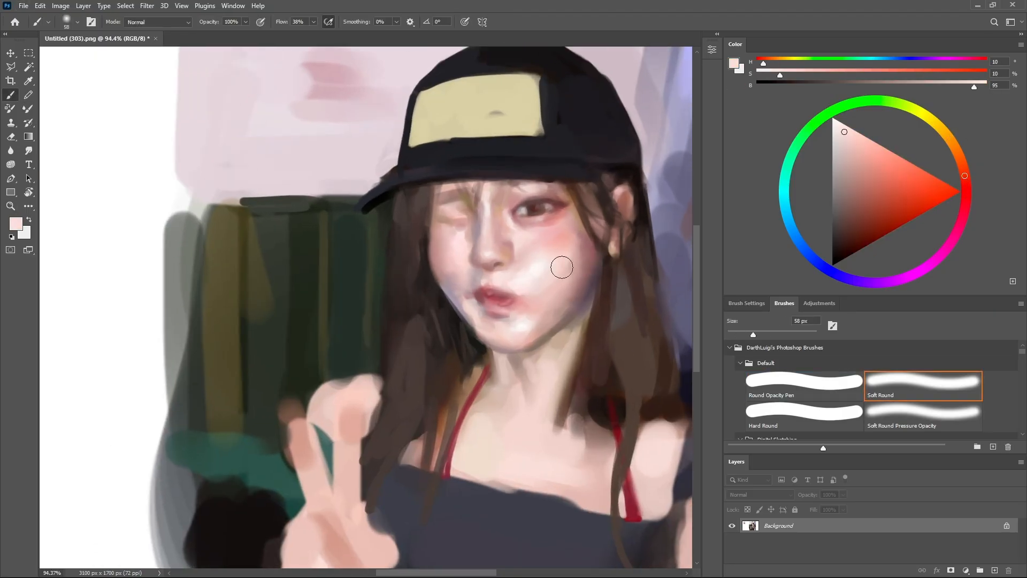
pyautogui.keyDown('alt'); pyautogui.click(559, 265); pyautogui.keyUp('alt')
# Brighten the winking-eye cheek with a light pink (H 353, S 11, B 98) using Round Opacity Pen, and blend its edge with the Mixer Brush.
pyautogui.click(804, 386)
pyautogui.keyDown('alt'); pyautogui.click(133, 189); pyautogui.keyUp('alt')
pyautogui.moveTo(463, 235)
pyautogui.mouseDown()
pyautogui.moveTo(489, 224)
pyautogui.moveTo(422, 253)
pyautogui.mouseUp()
pyautogui.keyDown('alt'); pyautogui.click(457, 251); pyautogui.keyUp('alt')
pyautogui.hotkey('shift', 'b')
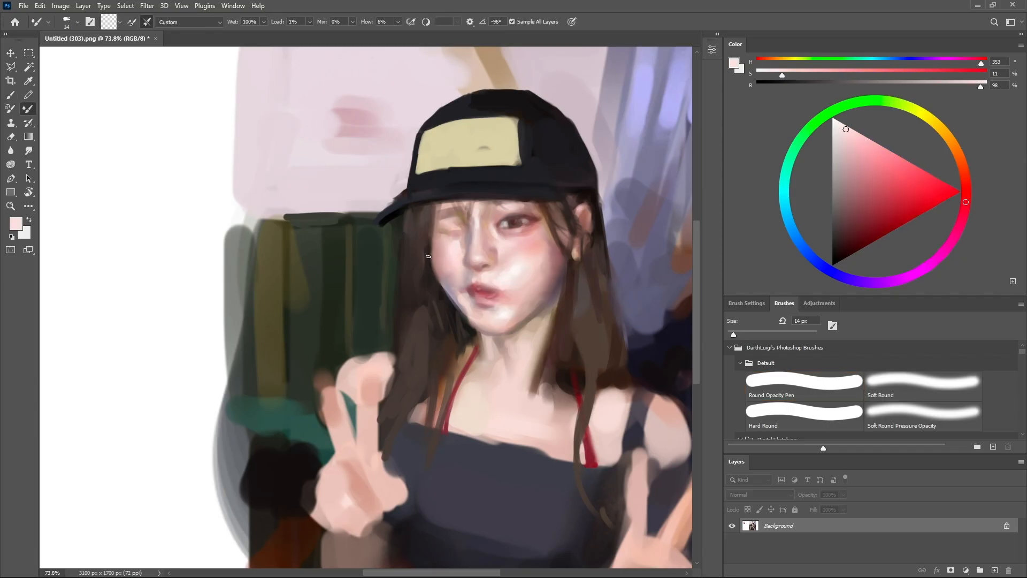
pyautogui.moveTo(467, 286); pyautogui.dragTo(452, 286)
# Paint the hair beside the earring and jaw with sampled tones using the regular brush.
pyautogui.press('b')
pyautogui.keyDown('alt'); pyautogui.click(575, 251); pyautogui.keyUp('alt')
pyautogui.scroll(-2, 577, 283)
pyautogui.keyDown('alt'); pyautogui.click(578, 257); pyautogui.keyUp('alt')
pyautogui.moveTo(571, 238); pyautogui.dragTo(581, 296)
pyautogui.keyDown('alt'); pyautogui.click(577, 251); pyautogui.keyUp('alt')
# Mark the cap's outer contour and the lower edge of the pink wall in pure red (H 0, S 100, B 100) with Hard Round at 32 px.
pyautogui.click(966, 191)
pyautogui.click(960, 192)
pyautogui.moveTo(431, 248); pyautogui.dragTo(445, 236)
pyautogui.click(804, 416)
pyautogui.moveTo(491, 197); pyautogui.dragTo(511, 196)
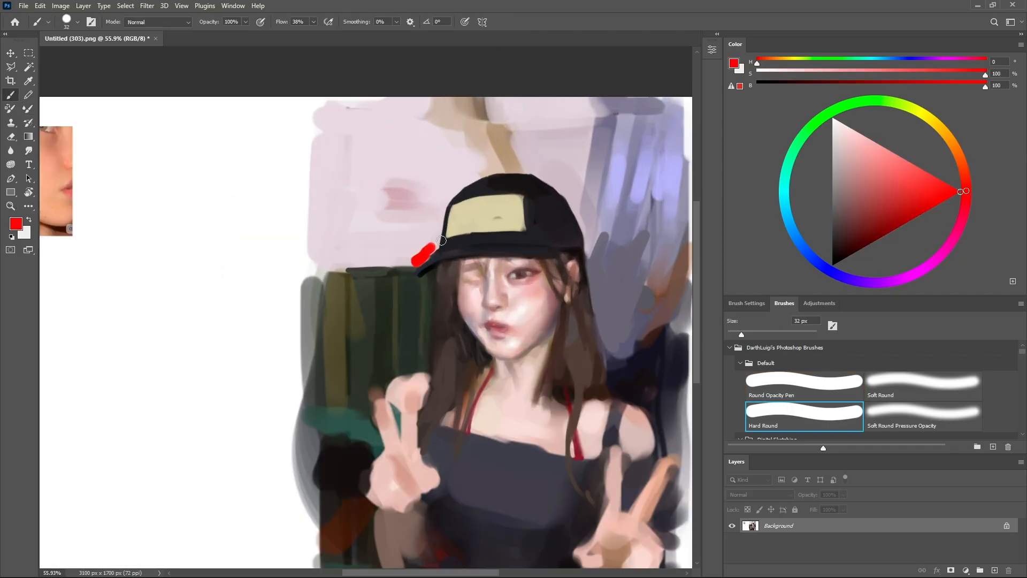
pyautogui.scroll(-3, 481, 261)
pyautogui.moveTo(402, 262); pyautogui.dragTo(472, 266)
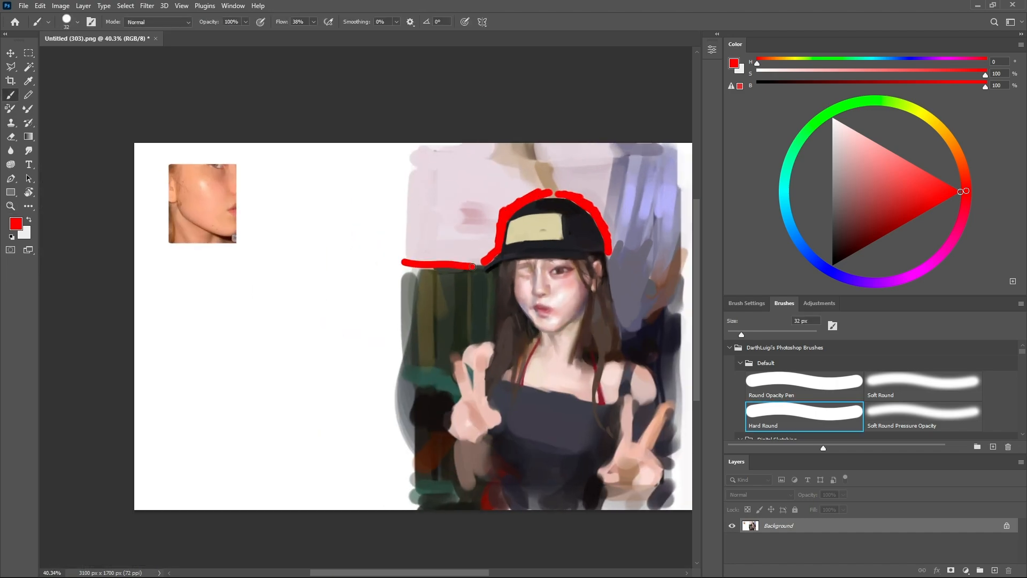
# Repaint the pale wall around the cap in sampled lilac (H 274, S 6, B 89) with Round Opacity Pen at 63 px, covering the red guide strokes.
pyautogui.press(',')
pyautogui.keyDown('alt'); pyautogui.click(444, 290); pyautogui.keyUp('alt')
pyautogui.hotkey('shift', 'b')
pyautogui.moveTo(410, 321)
pyautogui.mouseDown()
pyautogui.moveTo(421, 275)
pyautogui.moveTo(448, 280)
pyautogui.moveTo(483, 259)
pyautogui.moveTo(428, 278)
pyautogui.moveTo(438, 263)
pyautogui.moveTo(487, 254)
pyautogui.moveTo(548, 198)
pyautogui.moveTo(530, 193)
pyautogui.moveTo(515, 206)
pyautogui.moveTo(574, 197)
pyautogui.moveTo(590, 209)
pyautogui.moveTo(607, 255)
pyautogui.moveTo(485, 260)
pyautogui.moveTo(462, 207)
pyautogui.mouseUp()
pyautogui.press('b')
pyautogui.hotkey('shift', 'b')
pyautogui.press('b')
pyautogui.keyDown('alt'); pyautogui.click(438, 247); pyautogui.keyUp('alt')
pyautogui.click(771, 73)
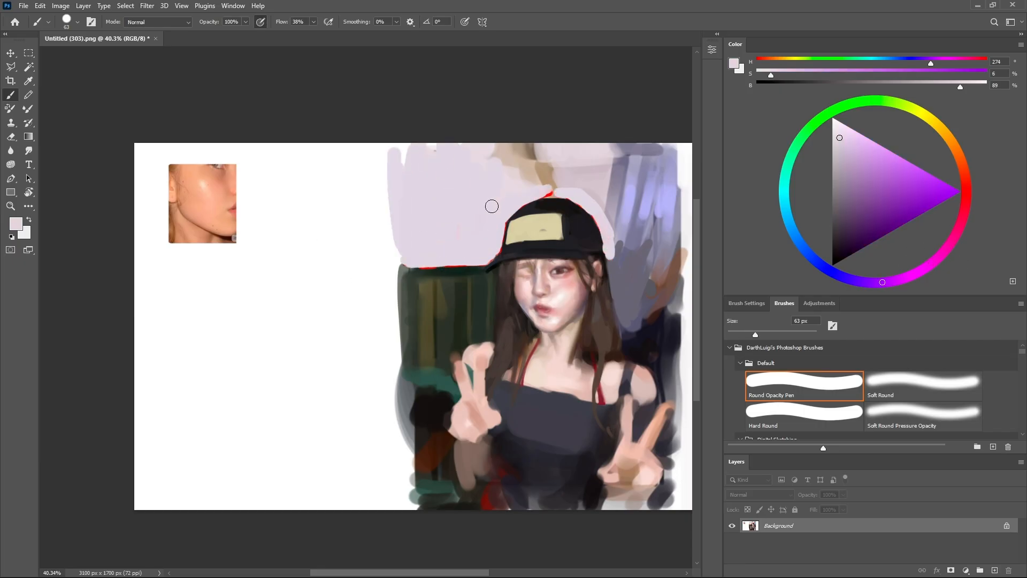
pyautogui.moveTo(530, 182); pyautogui.dragTo(507, 161)
# Touch up the upper outer corner of the dark green panel and the wall's outer edge with sampled tones.
pyautogui.keyDown('alt'); pyautogui.click(403, 271); pyautogui.keyUp('alt')
pyautogui.moveTo(402, 276); pyautogui.dragTo(396, 225)
pyautogui.keyDown('alt'); pyautogui.click(383, 252); pyautogui.keyUp('alt')
pyautogui.moveTo(392, 236); pyautogui.dragTo(392, 280)
# Repaint the diagonal beam above the cap in sampled brown (H 21, S 56, B 62), trimming it with pale wall pink (H 294, S 5, B 86).
pyautogui.keyDown('alt'); pyautogui.click(561, 230); pyautogui.keyUp('alt')
pyautogui.moveTo(527, 214)
pyautogui.mouseDown()
pyautogui.moveTo(543, 277)
pyautogui.moveTo(560, 216)
pyautogui.mouseUp()
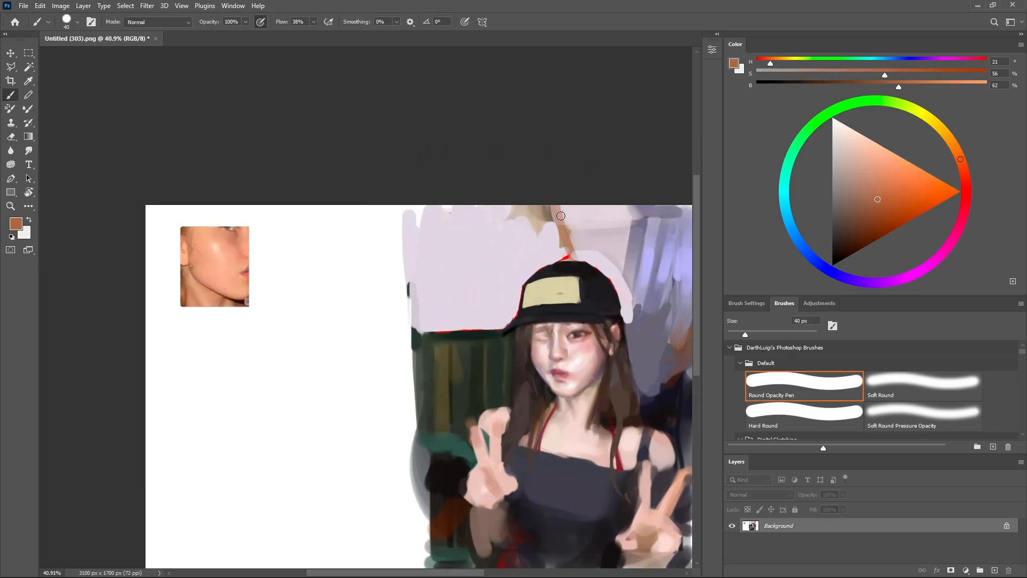
pyautogui.keyDown('alt'); pyautogui.click(561, 233); pyautogui.keyUp('alt')
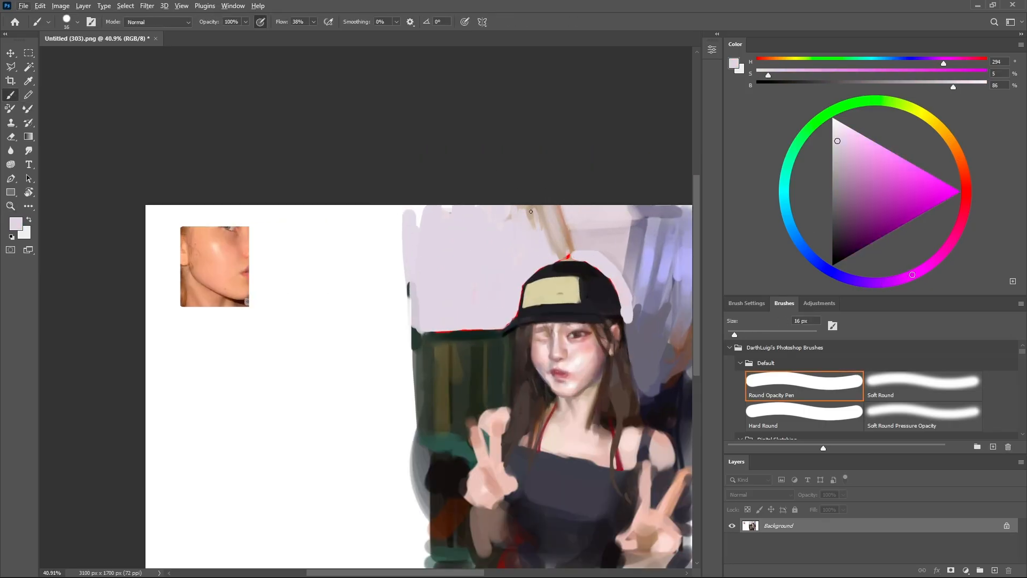
# Shade the wall between the cap and the blue-violet area with sampled lilac grey (H 274, S 10, B 78) at 59 px.
pyautogui.keyDown('alt'); pyautogui.click(580, 249); pyautogui.keyUp('alt')
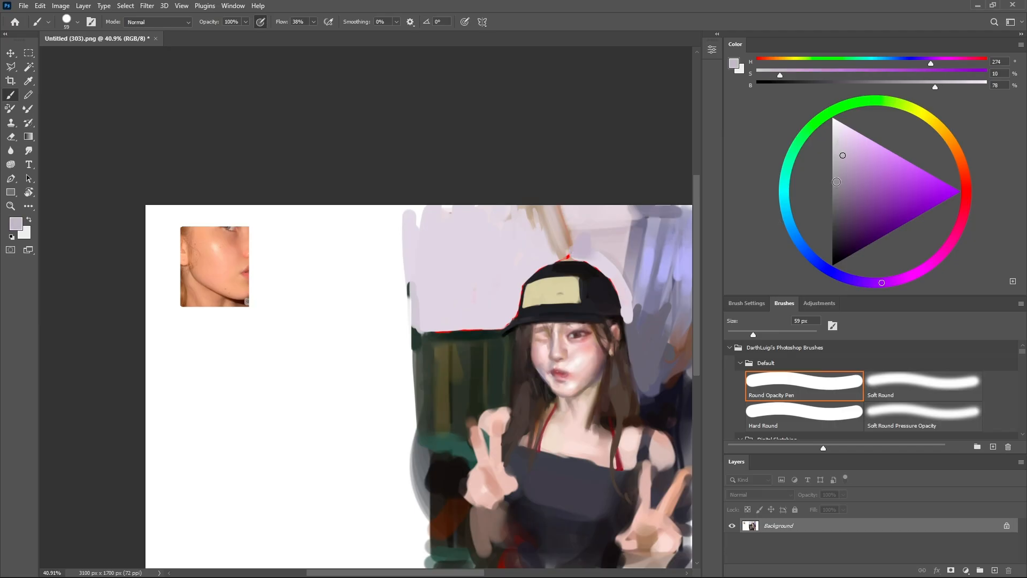
pyautogui.moveTo(606, 270); pyautogui.dragTo(573, 221)
pyautogui.moveTo(618, 214); pyautogui.dragTo(630, 221)
# Mark the outer hair edge below the cap in pure red (H 0, S 100, B 100) and cover its outside with sampled grey-violet (H 252, S 13, B 45).
pyautogui.click(953, 191)
pyautogui.click(966, 192)
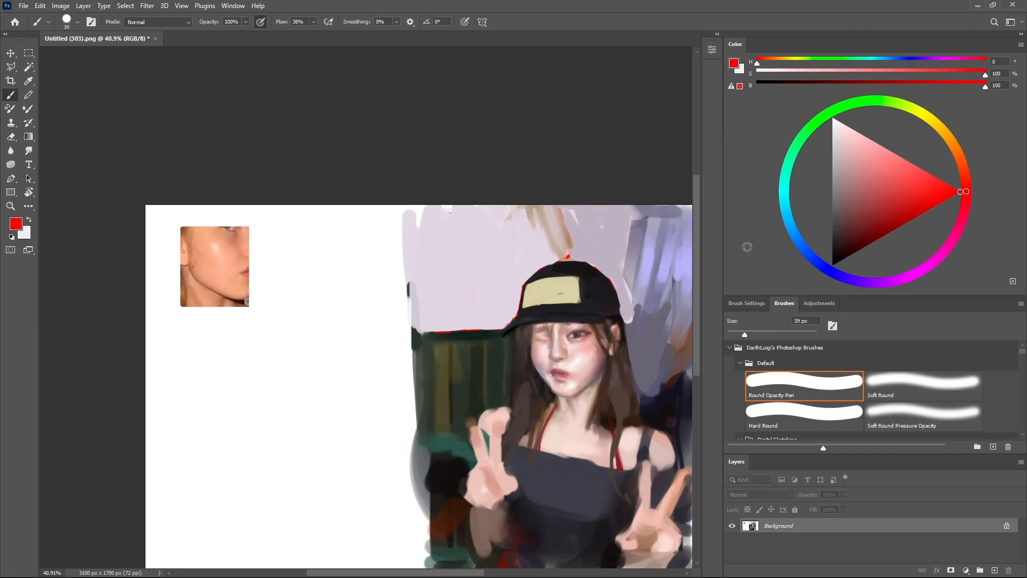
pyautogui.keyDown('alt'); pyautogui.click(628, 315); pyautogui.keyUp('alt')
pyautogui.moveTo(630, 324)
pyautogui.mouseDown()
pyautogui.moveTo(642, 398)
pyautogui.moveTo(628, 334)
pyautogui.mouseUp()
pyautogui.keyDown('alt'); pyautogui.click(639, 332); pyautogui.keyUp('alt')
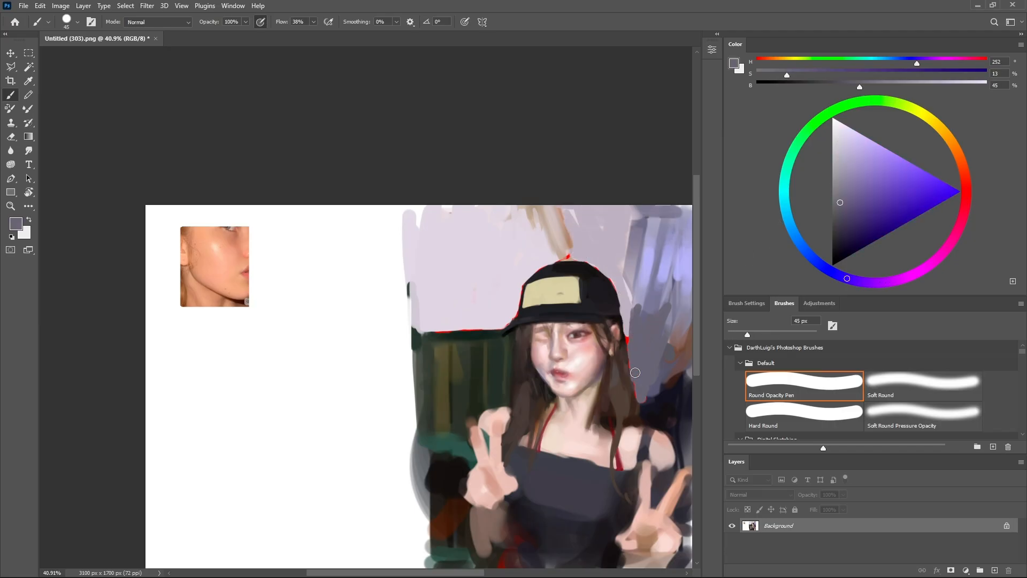
pyautogui.moveTo(635, 373); pyautogui.dragTo(630, 344)
# Refine the dark green panel's upper edge and outer corner with sampled dark green (H 127, S 15, B 21) at 22 px.
pyautogui.keyDown('alt'); pyautogui.click(623, 310); pyautogui.keyUp('alt')
pyautogui.moveTo(455, 256); pyautogui.dragTo(430, 256)
pyautogui.moveTo(535, 296); pyautogui.dragTo(567, 296)
pyautogui.keyDown('alt'); pyautogui.click(471, 316); pyautogui.keyUp('alt')
pyautogui.moveTo(457, 265); pyautogui.dragTo(412, 265)
pyautogui.moveTo(472, 295); pyautogui.dragTo(497, 295)
pyautogui.moveTo(462, 292)
pyautogui.mouseDown()
pyautogui.moveTo(370, 295)
pyautogui.moveTo(394, 302)
pyautogui.mouseUp()
pyautogui.hotkey('shift', 'b')
pyautogui.press('b')
pyautogui.keyDown('alt'); pyautogui.click(405, 309); pyautogui.keyUp('alt')
pyautogui.keyDown('alt'); pyautogui.click(404, 298); pyautogui.keyUp('alt')
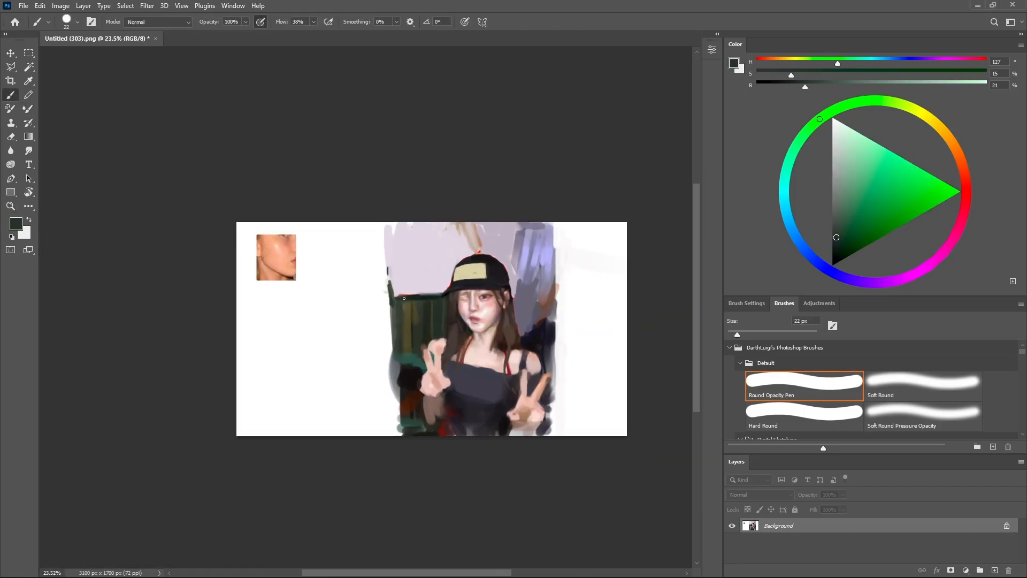
pyautogui.keyDown('alt'); pyautogui.click(379, 286); pyautogui.keyUp('alt')
# Rework the neck and chest with sampled skin tones, including pale pink (H 18, S 7, B 95), and blend them with the Mixer Brush.
pyautogui.moveTo(453, 342)
pyautogui.mouseDown()
pyautogui.moveTo(511, 343)
pyautogui.moveTo(485, 357)
pyautogui.moveTo(494, 365)
pyautogui.mouseUp()
pyautogui.keyDown('alt'); pyautogui.click(475, 338); pyautogui.keyUp('alt')
pyautogui.keyDown('alt'); pyautogui.click(480, 325); pyautogui.keyUp('alt')
pyautogui.hotkey('shift', 'b')
pyautogui.press('b')
pyautogui.keyDown('alt'); pyautogui.click(488, 331); pyautogui.keyUp('alt')
pyautogui.keyDown('alt'); pyautogui.click(486, 350); pyautogui.keyUp('alt')
pyautogui.hotkey('shift', 'b')
pyautogui.press('b')
pyautogui.keyDown('alt'); pyautogui.click(507, 377); pyautogui.keyUp('alt')
pyautogui.hotkey('shift', 'b')
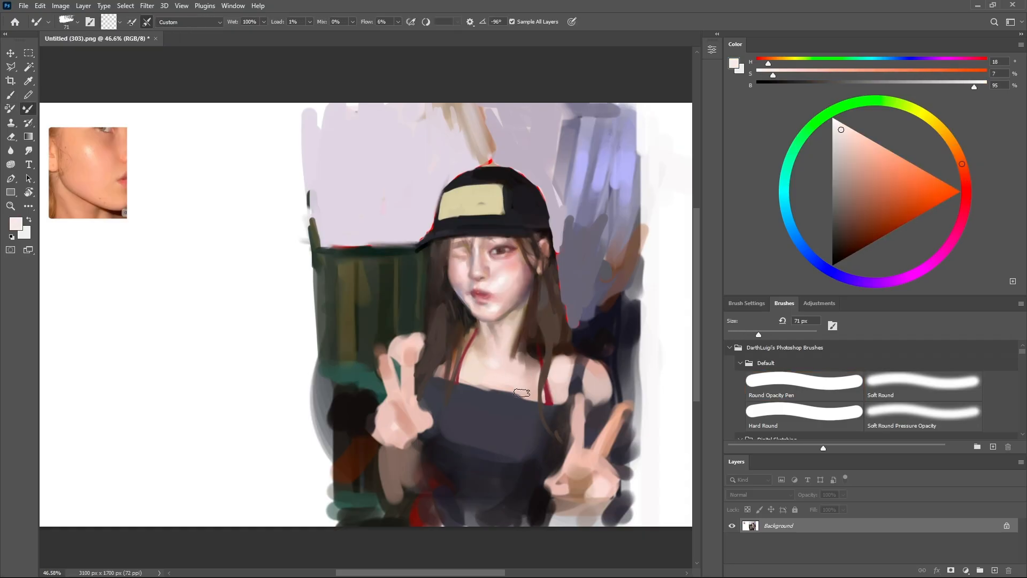
# Touch up the top's neckline with sampled dark slate (H 235, S 15, B 29) using Round Opacity Pen at 42 px.
pyautogui.press('b')
pyautogui.keyDown('alt'); pyautogui.click(526, 404); pyautogui.keyUp('alt')
pyautogui.moveTo(616, 282); pyautogui.dragTo(604, 282)
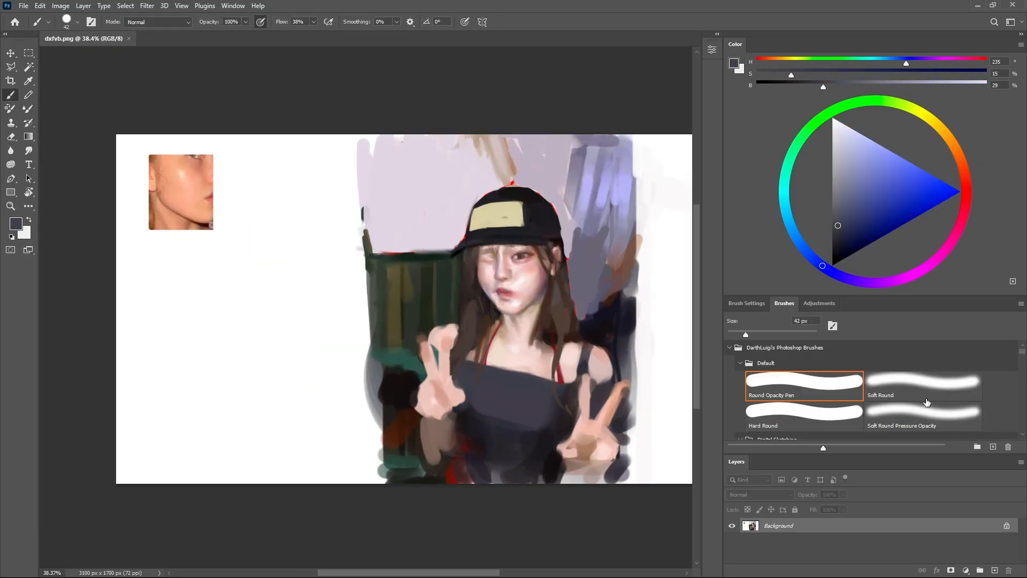
# Texture the green panel with Brush Pen in brown (H 39, S 64, B 34) at 90 px and a dark reddish brown.
pyautogui.hotkey('shift', 'b')
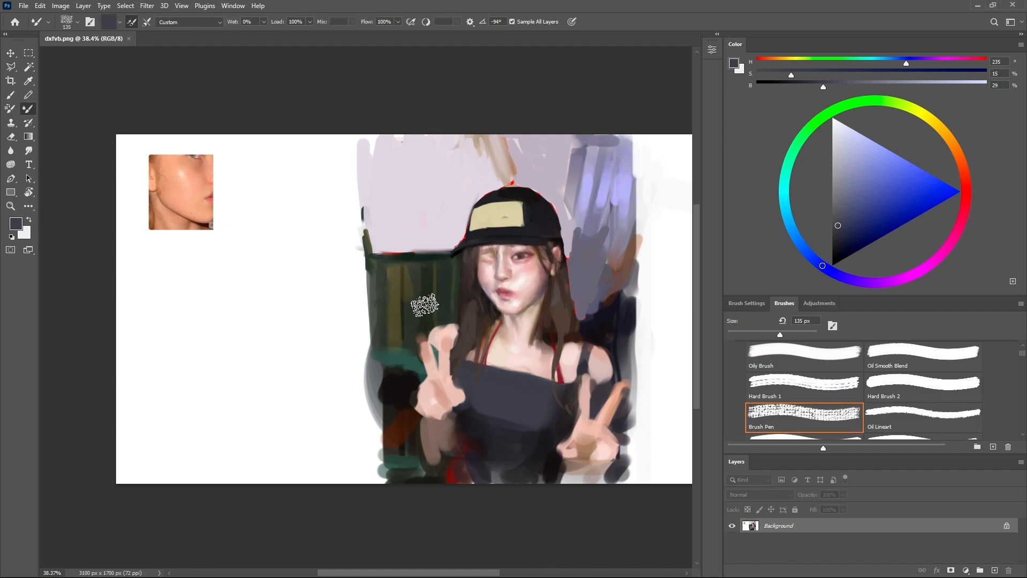
pyautogui.press('[')
pyautogui.press('[')
pyautogui.click(945, 133)
pyautogui.click(887, 233)
pyautogui.click(860, 231)
pyautogui.press('[')
pyautogui.press('[')
pyautogui.press('[')
pyautogui.press('[')
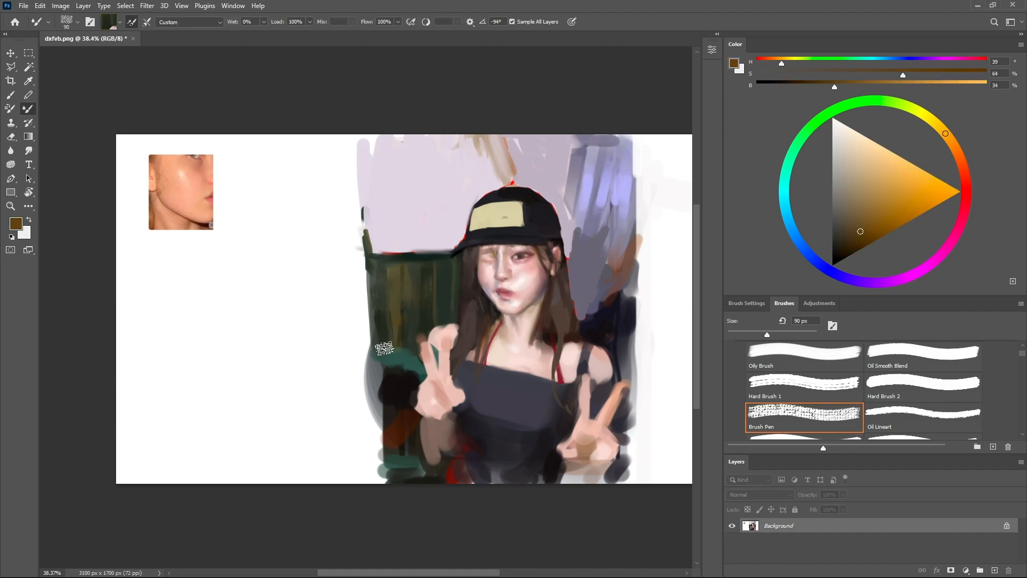
pyautogui.click(963, 172)
pyautogui.click(843, 234)
pyautogui.moveTo(745, 334); pyautogui.dragTo(766, 334)
# Add thin dark green lines (H 87, S 17, B 21) to the panel with Round Opacity Pen at 5 px.
pyautogui.press('b')
pyautogui.click(880, 100)
pyautogui.click(837, 237)
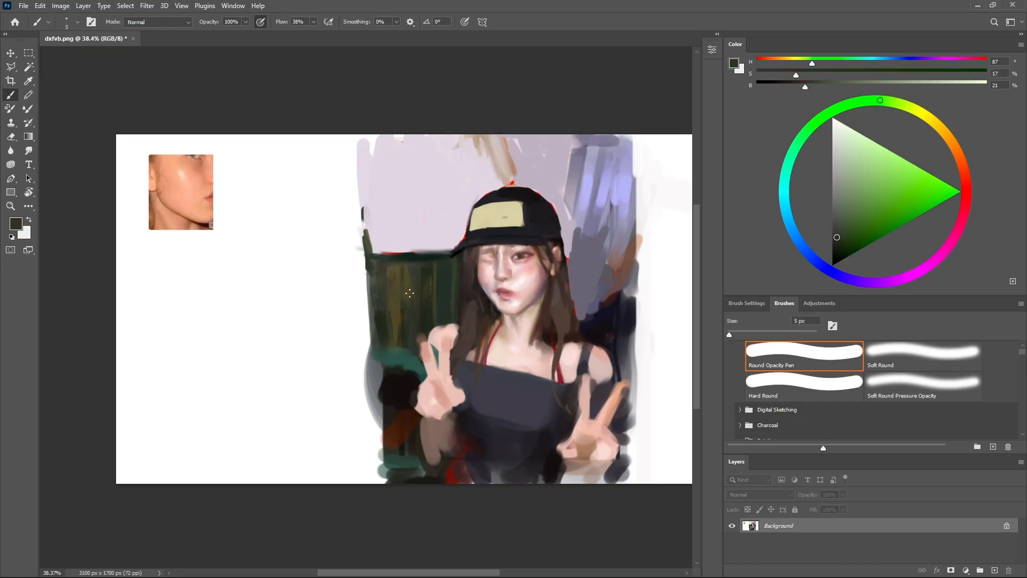
pyautogui.hotkey('shift', 'b')
pyautogui.press('b')
# Vary the panel's greens with sampled tones (H 120, S 11, B 25 and H 84, S 63, B 19) and blend them with the Mixer Brush.
pyautogui.keyDown('alt'); pyautogui.click(404, 323); pyautogui.keyUp('alt')
pyautogui.keyDown('alt'); pyautogui.click(390, 338); pyautogui.keyUp('alt')
pyautogui.keyDown('alt'); pyautogui.click(386, 319); pyautogui.keyUp('alt')
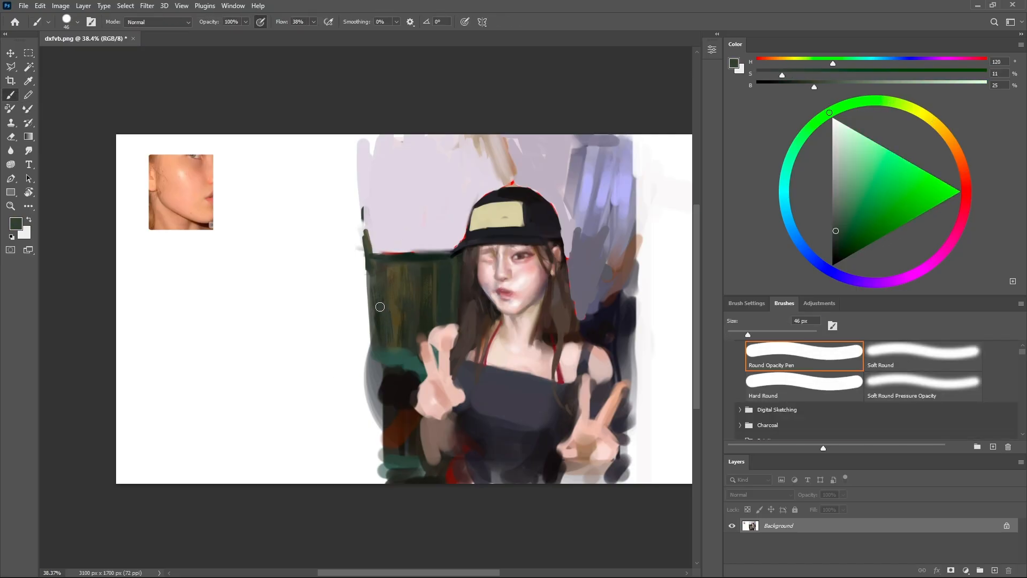
pyautogui.keyDown('alt'); pyautogui.click(414, 286); pyautogui.keyUp('alt')
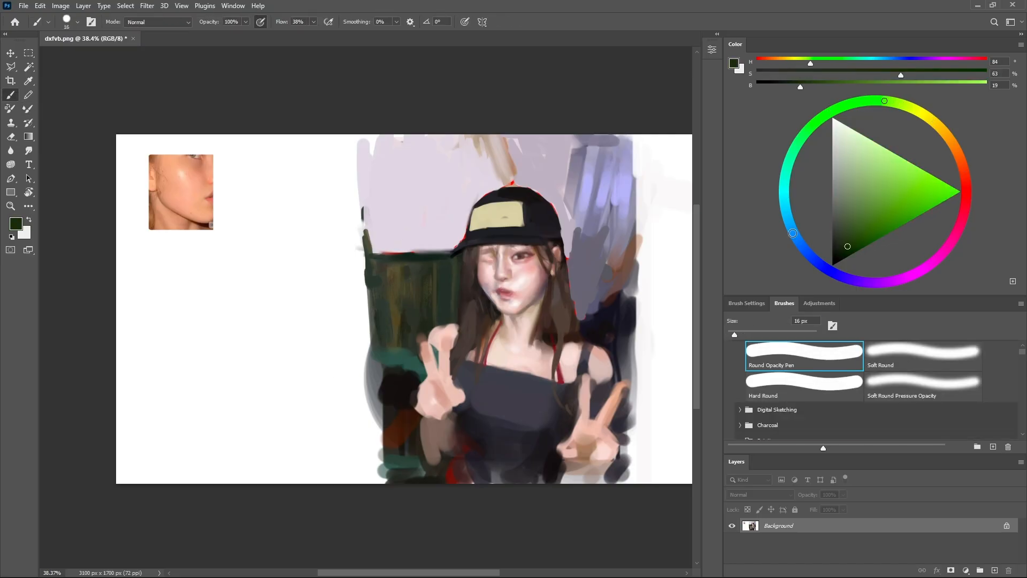
pyautogui.keyDown('alt'); pyautogui.click(443, 308); pyautogui.keyUp('alt')
pyautogui.hotkey('shift', 'b')
pyautogui.press('b')
# Tidy the lower edge of the green panel and the teal strip beneath it with sampled greens.
pyautogui.keyDown('alt'); pyautogui.click(396, 343); pyautogui.keyUp('alt')
pyautogui.keyDown('alt'); pyautogui.click(403, 339); pyautogui.keyUp('alt')
pyautogui.moveTo(395, 327)
pyautogui.mouseDown()
pyautogui.moveTo(395, 346)
pyautogui.moveTo(418, 368)
pyautogui.mouseUp()
pyautogui.hotkey('shift', 'b')
pyautogui.press('b')
pyautogui.keyDown('alt'); pyautogui.click(397, 347); pyautogui.keyUp('alt')
pyautogui.keyDown('alt'); pyautogui.click(372, 354); pyautogui.keyUp('alt')
pyautogui.keyDown('alt'); pyautogui.click(404, 360); pyautogui.keyUp('alt')
# Paint a small near-black shape below the teal strip, adding a beige patch sampled from the cap.
pyautogui.click(838, 246)
pyautogui.click(842, 277)
pyautogui.keyDown('alt'); pyautogui.click(400, 421); pyautogui.keyUp('alt')
pyautogui.moveTo(378, 404)
pyautogui.mouseDown()
pyautogui.moveTo(371, 377)
pyautogui.moveTo(407, 384)
pyautogui.moveTo(395, 405)
pyautogui.moveTo(384, 371)
pyautogui.moveTo(368, 407)
pyautogui.mouseUp()
pyautogui.keyDown('alt'); pyautogui.click(410, 390); pyautogui.keyUp('alt')
pyautogui.keyDown('alt'); pyautogui.click(380, 383); pyautogui.keyUp('alt')
pyautogui.keyDown('alt'); pyautogui.click(388, 374); pyautogui.keyUp('alt')
pyautogui.keyDown('alt'); pyautogui.click(380, 378); pyautogui.keyUp('alt')
pyautogui.keyDown('alt'); pyautogui.click(497, 215); pyautogui.keyUp('alt')
pyautogui.keyDown('alt'); pyautogui.click(374, 384); pyautogui.keyUp('alt')
pyautogui.keyDown('alt'); pyautogui.click(360, 378); pyautogui.keyUp('alt')
# Paint the area between the small black shape and the raised hand in sampled browns, including H 20, S 67, B 25 at 34 px.
pyautogui.keyDown('alt'); pyautogui.click(399, 410); pyautogui.keyUp('alt')
pyautogui.moveTo(391, 411); pyautogui.dragTo(377, 417)
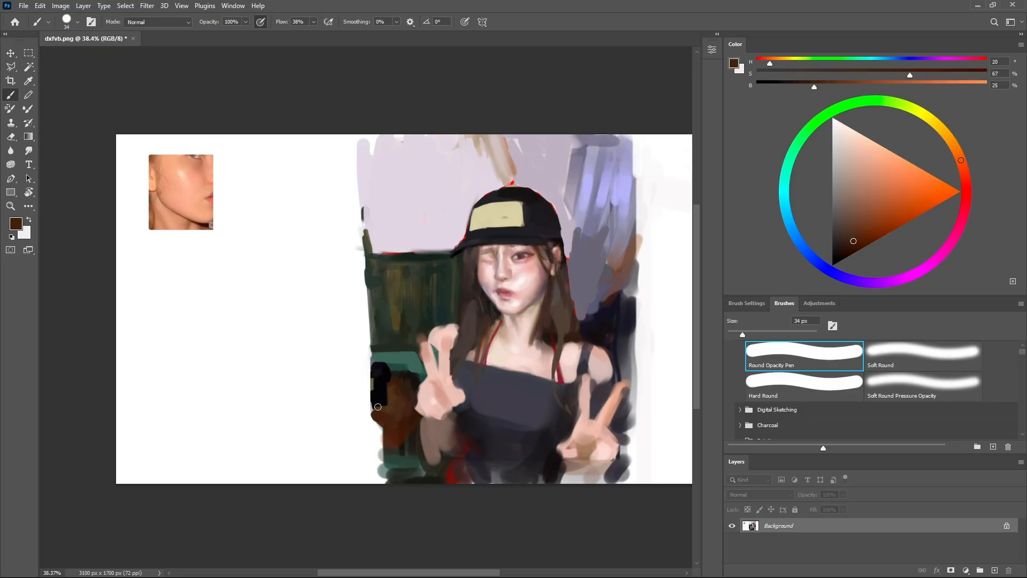
pyautogui.hotkey('shift', 'b')
pyautogui.press('b')
pyautogui.keyDown('alt'); pyautogui.click(402, 378); pyautogui.keyUp('alt')
pyautogui.moveTo(398, 377)
pyautogui.mouseDown()
pyautogui.moveTo(417, 386)
pyautogui.moveTo(414, 427)
pyautogui.mouseUp()
# Sharpen the boundary between the green panel and teal strip with sampled dark greens (H 156, S 19, B 21), using Oil Smooth Blend to soften it.
pyautogui.keyDown('alt'); pyautogui.click(386, 345); pyautogui.keyUp('alt')
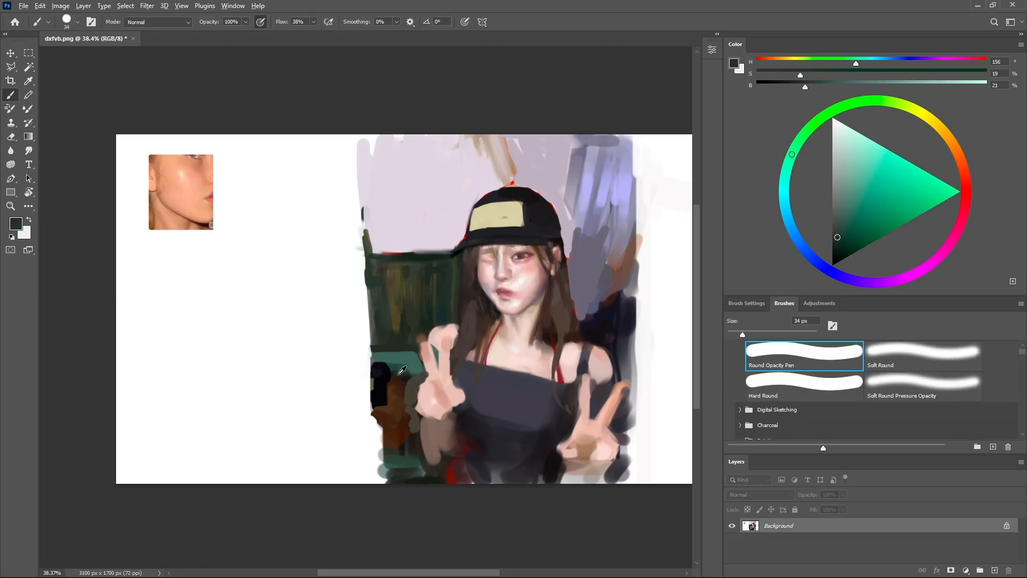
pyautogui.keyDown('alt'); pyautogui.click(395, 360); pyautogui.keyUp('alt')
pyautogui.moveTo(372, 338)
pyautogui.mouseDown()
pyautogui.moveTo(374, 352)
pyautogui.moveTo(390, 351)
pyautogui.mouseUp()
pyautogui.keyDown('alt'); pyautogui.click(378, 343); pyautogui.keyUp('alt')
pyautogui.keyDown('alt'); pyautogui.click(396, 319); pyautogui.keyUp('alt')
pyautogui.press('[')
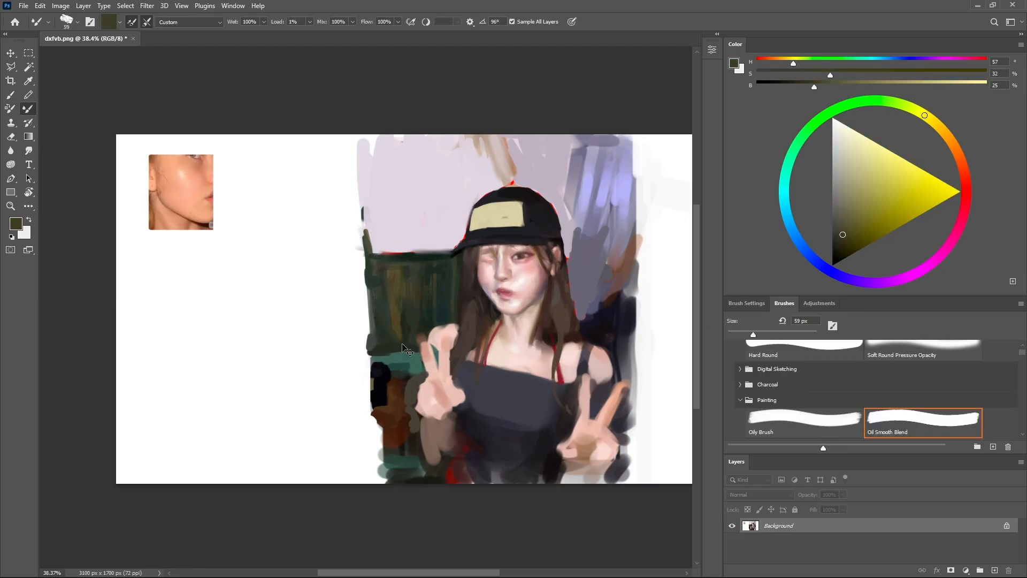
# Lighten the grey-violet area beside the cap and hair with sampled violet-grey (H 243, S 15, B 61) using Round Opacity Pen at 29 px.
pyautogui.keyDown('alt'); pyautogui.click(578, 257); pyautogui.keyUp('alt')
pyautogui.keyDown('alt'); pyautogui.click(568, 193); pyautogui.keyUp('alt')
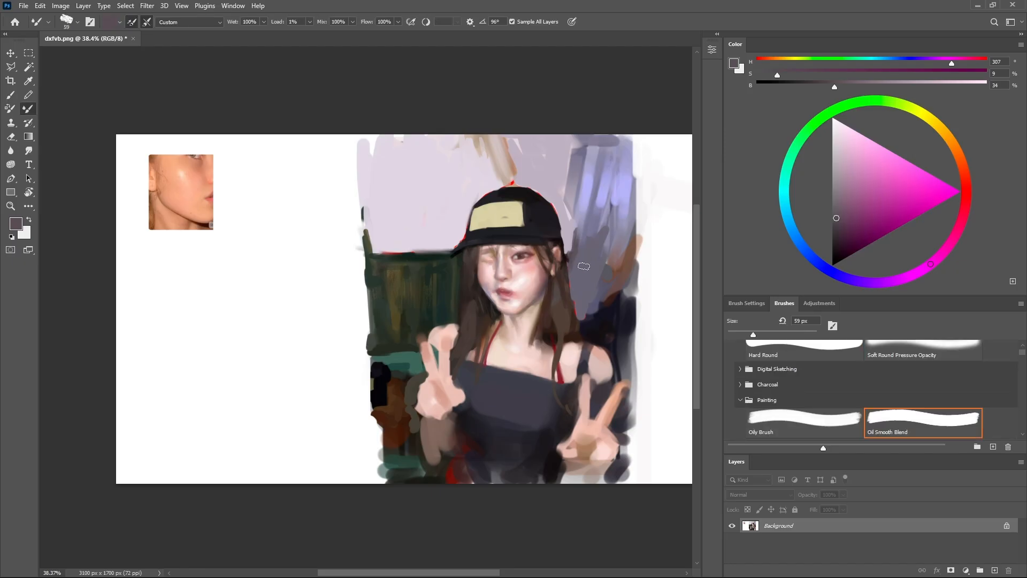
pyautogui.keyDown('alt'); pyautogui.click(591, 235); pyautogui.keyUp('alt')
pyautogui.moveTo(617, 209); pyautogui.dragTo(591, 290)
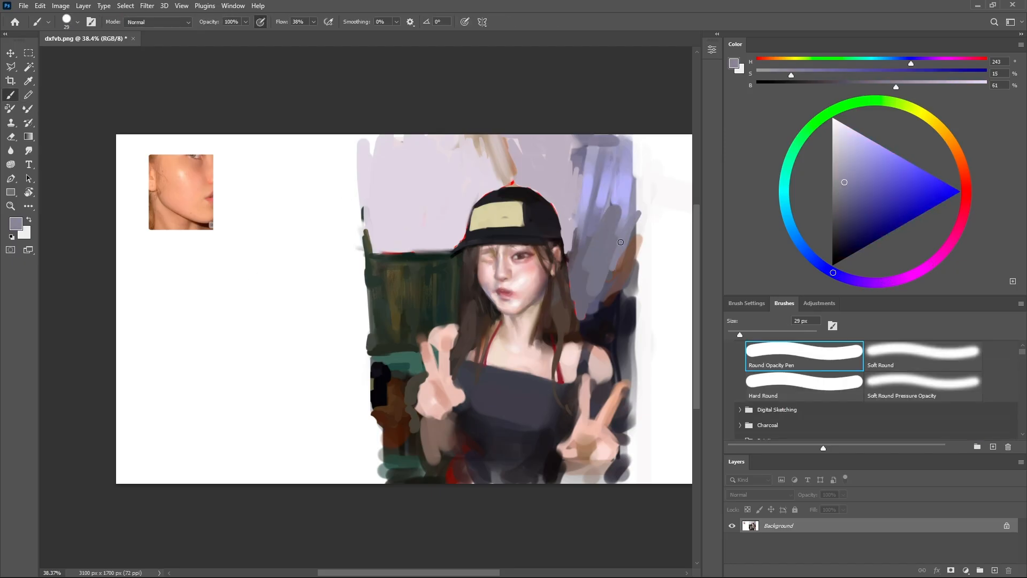
pyautogui.moveTo(628, 185); pyautogui.dragTo(618, 234)
pyautogui.keyDown('alt'); pyautogui.click(624, 203); pyautogui.keyUp('alt')
pyautogui.hotkey('shift', 'b')
pyautogui.hotkey('shift', 'b')
# Extend the violet streaks (H 242, S 26, B 84) downward and soften their wall boundary with sampled lilac (H 270, S 10, B 74).
pyautogui.keyDown('alt'); pyautogui.click(601, 214); pyautogui.keyUp('alt')
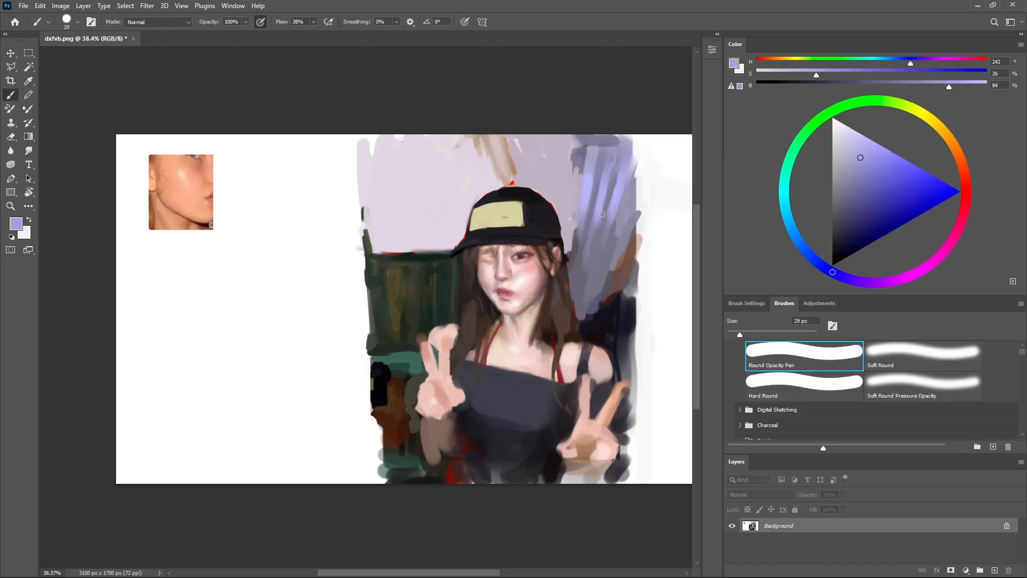
pyautogui.keyDown('alt'); pyautogui.click(587, 224); pyautogui.keyUp('alt')
pyautogui.moveTo(621, 163)
pyautogui.mouseDown()
pyautogui.moveTo(600, 228)
pyautogui.moveTo(572, 252)
pyautogui.mouseUp()
pyautogui.keyDown('alt'); pyautogui.click(589, 211); pyautogui.keyUp('alt')
pyautogui.keyDown('alt'); pyautogui.click(584, 213); pyautogui.keyUp('alt')
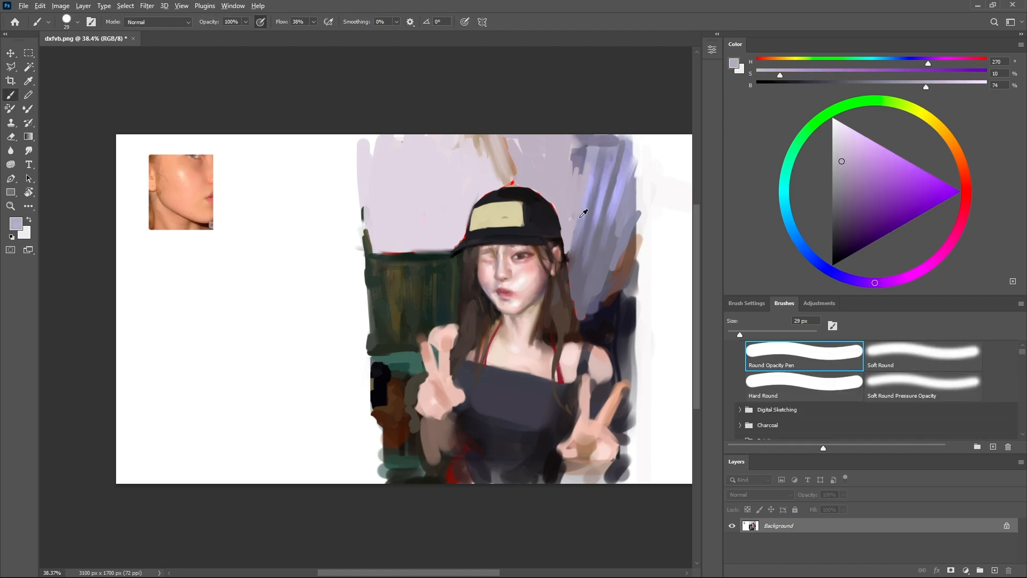
# Vary the upper violet streaks with bluer and sampled violet tones, including H 242, S 15, B 66, at 29 px.
pyautogui.keyDown('alt'); pyautogui.click(616, 185); pyautogui.keyUp('alt')
pyautogui.moveTo(626, 147)
pyautogui.mouseDown()
pyautogui.moveTo(608, 206)
pyautogui.moveTo(608, 167)
pyautogui.mouseUp()
pyautogui.click(792, 227)
pyautogui.click(930, 178)
pyautogui.keyDown('alt'); pyautogui.click(618, 185); pyautogui.keyUp('alt')
pyautogui.click(811, 257)
pyautogui.keyDown('alt'); pyautogui.click(582, 302); pyautogui.keyUp('alt')
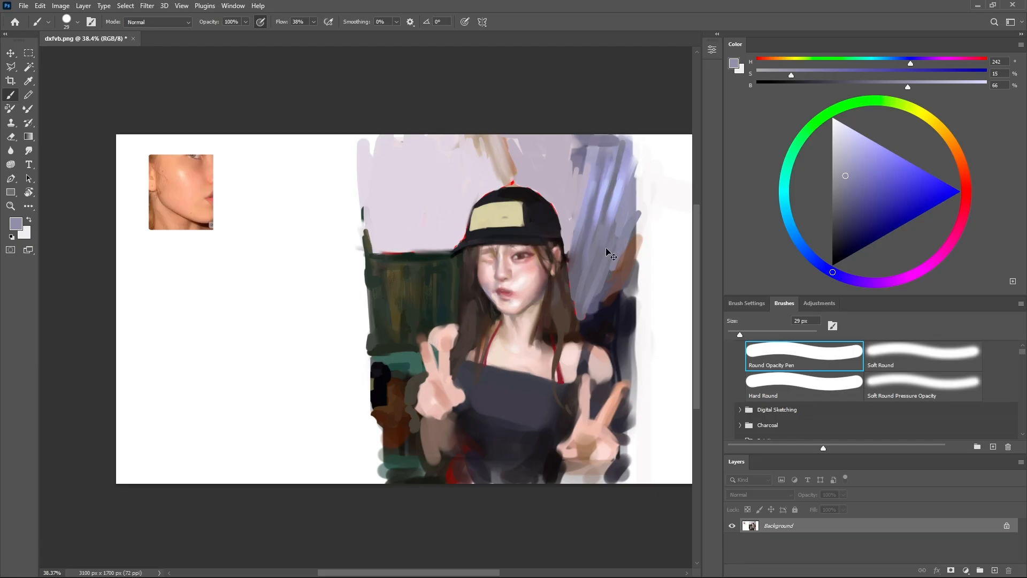
# Drag violet-grey texture across the wall beside the hair with the Brush Pen mixer preset.
pyautogui.hotkey('shift', 'b')
pyautogui.scroll(-3, 818, 358)
pyautogui.click(802, 420)
pyautogui.press('b')
pyautogui.moveTo(614, 264)
pyautogui.mouseDown()
pyautogui.moveTo(619, 237)
pyautogui.moveTo(643, 230)
pyautogui.mouseUp()
pyautogui.keyDown('alt'); pyautogui.click(605, 275); pyautogui.keyUp('alt')
# Break up the rust patch on the wall with sampled violet-grey (H 245, S 15, B 59) and Brush Pen at 112 px.
pyautogui.press('[')
pyautogui.press('[')
pyautogui.press('[')
pyautogui.press('[')
pyautogui.press('[')
pyautogui.press('[')
pyautogui.press('[')
pyautogui.press('[')
pyautogui.press('[')
pyautogui.press('[')
pyautogui.press('[')
pyautogui.keyDown('alt'); pyautogui.click(615, 231); pyautogui.keyUp('alt')
pyautogui.hotkey('shift', 'b')
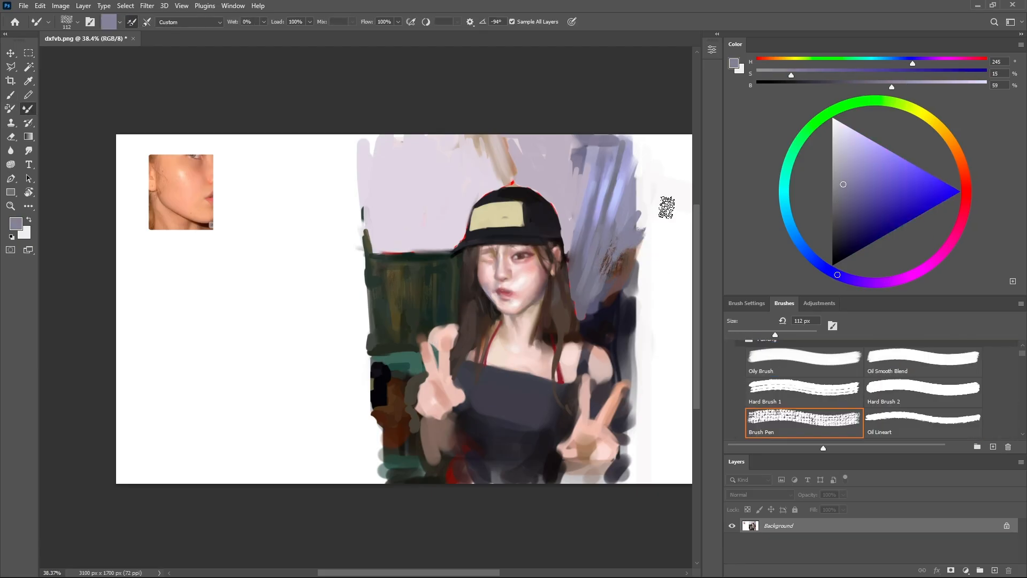
pyautogui.press('b')
pyautogui.keyDown('alt'); pyautogui.click(604, 281); pyautogui.keyUp('alt')
pyautogui.hotkey('shift', 'b')
pyautogui.moveTo(611, 292)
pyautogui.mouseDown()
pyautogui.moveTo(594, 306)
pyautogui.moveTo(603, 286)
pyautogui.mouseUp()
# Add thin, darker violet-grey strokes to the lower violet wall (H 246, S 16, B 51) at 5 px, with Brush Pen texture.
pyautogui.press('b')
pyautogui.keyDown('alt'); pyautogui.click(585, 304); pyautogui.keyUp('alt')
pyautogui.keyDown('alt'); pyautogui.click(593, 295); pyautogui.keyUp('alt')
pyautogui.press('[')
pyautogui.press('[')
pyautogui.press('[')
pyautogui.press('[')
pyautogui.press('[')
pyautogui.press('[')
pyautogui.press('[')
pyautogui.press('[')
pyautogui.press('[')
pyautogui.press('[')
pyautogui.press('[')
pyautogui.press('[')
pyautogui.keyDown('alt'); pyautogui.click(610, 271); pyautogui.keyUp('alt')
pyautogui.hotkey('shift', 'b')
pyautogui.moveTo(591, 242); pyautogui.dragTo(581, 276)
pyautogui.press('b')
pyautogui.keyDown('alt'); pyautogui.click(591, 247); pyautogui.keyUp('alt')
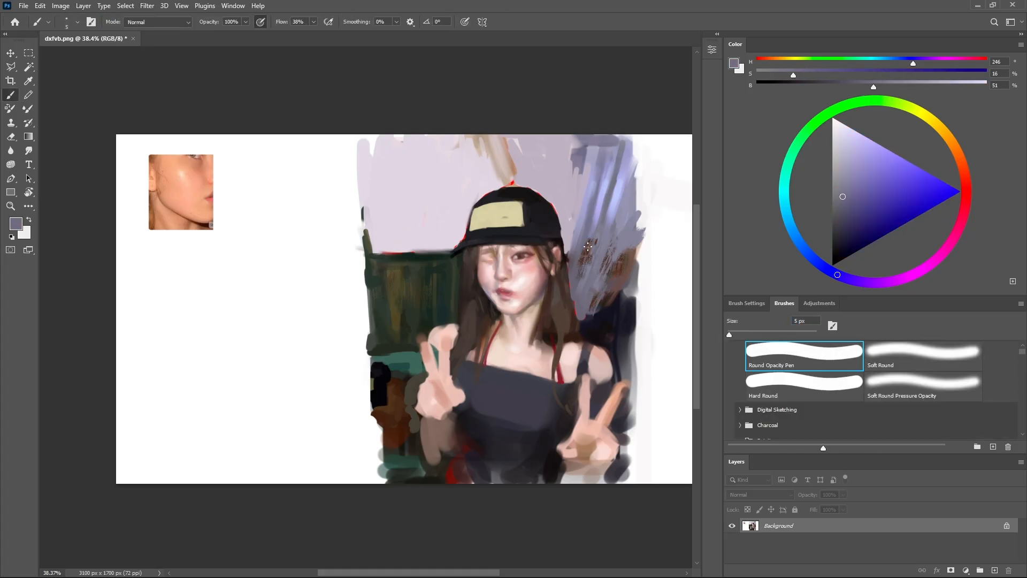
pyautogui.keyDown('alt'); pyautogui.click(587, 247); pyautogui.keyUp('alt')
pyautogui.hotkey('shift', 'b')
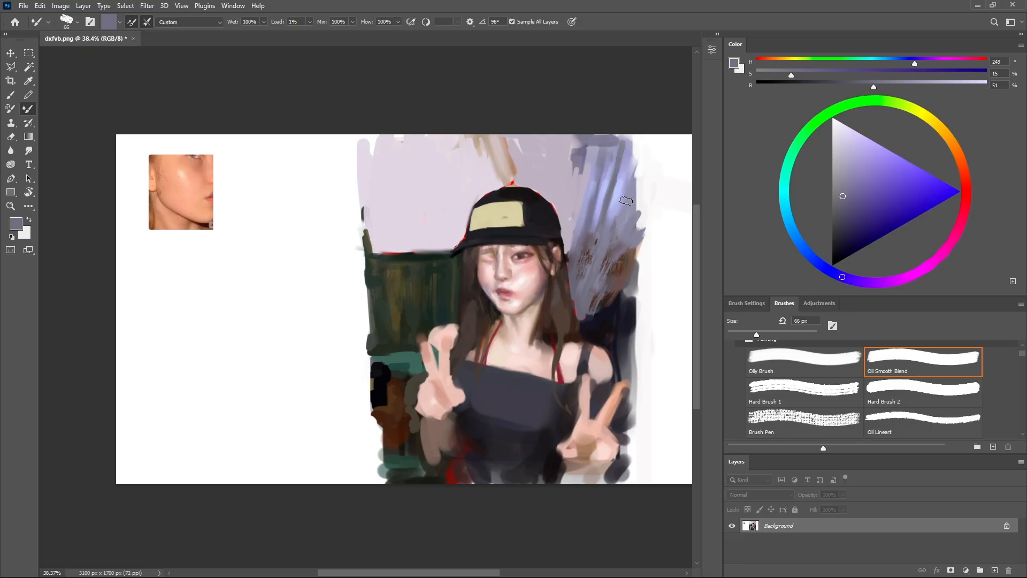
# Extend the dark navy shape below the wall and clean the painting's outer edge with near-white (H 330, S 1, B 98) at 29 px.
pyautogui.press('b')
pyautogui.moveTo(637, 218); pyautogui.dragTo(635, 298)
pyautogui.keyDown('alt'); pyautogui.click(610, 320); pyautogui.keyUp('alt')
pyautogui.keyDown('alt'); pyautogui.rightClick(616, 309); pyautogui.keyUp('alt')
pyautogui.keyDown('alt'); pyautogui.click(644, 321); pyautogui.keyUp('alt')
pyautogui.moveTo(636, 320); pyautogui.dragTo(636, 426)
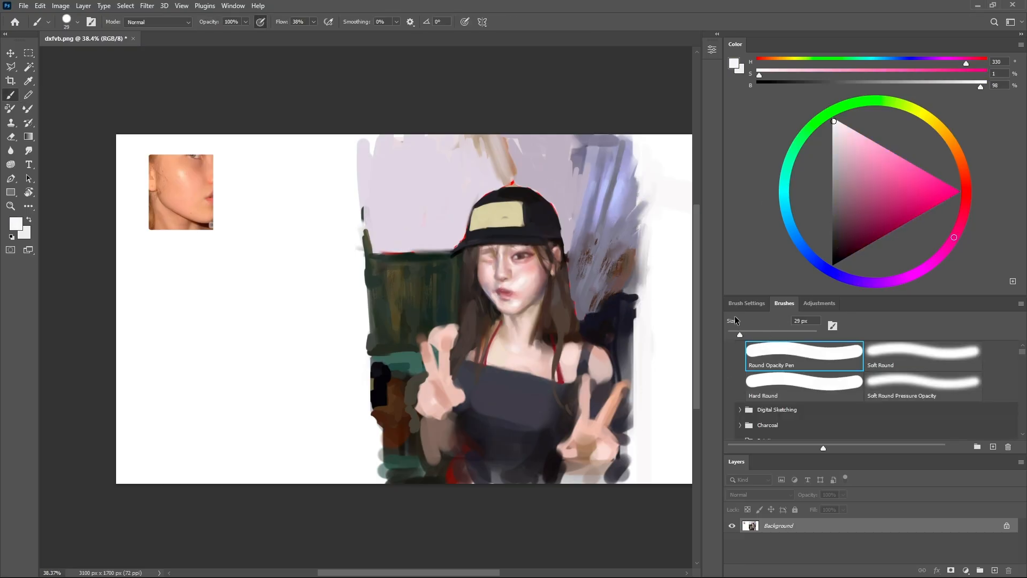
# Refine the lit skin on the face with sampled pale pink (H 13, S 12, B 91) using Round Opacity Pen at 16 px.
pyautogui.hotkey('shift', 'b')
pyautogui.moveTo(495, 311)
pyautogui.mouseDown()
pyautogui.moveTo(541, 310)
pyautogui.moveTo(455, 320)
pyautogui.moveTo(500, 315)
pyautogui.moveTo(546, 265)
pyautogui.mouseUp()
pyautogui.press('b')
pyautogui.keyDown('alt'); pyautogui.click(527, 270); pyautogui.keyUp('alt')
pyautogui.moveTo(514, 258); pyautogui.dragTo(525, 265)
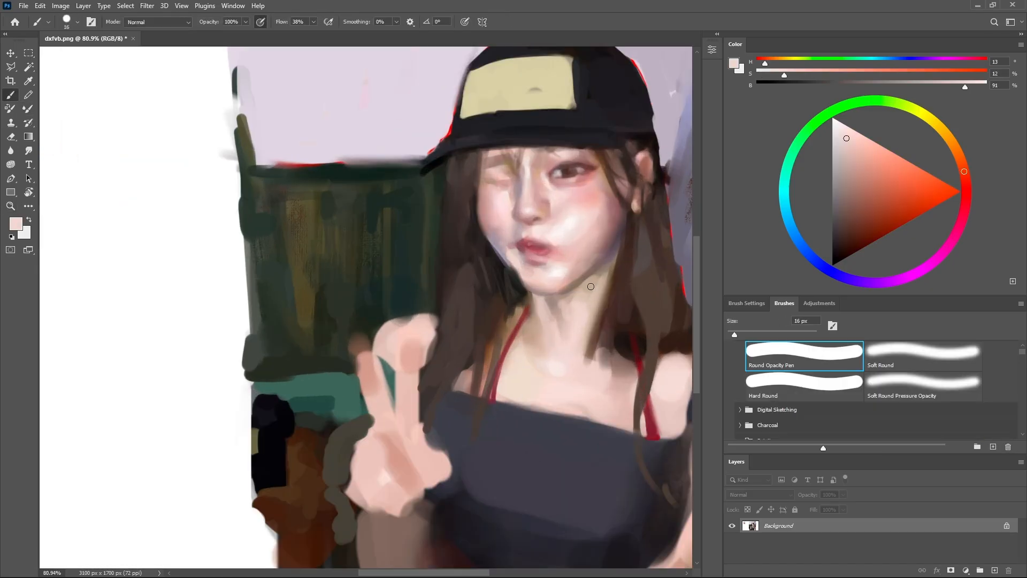
# Lighten the chest below the neck with sampled pale skin (H 9, S 6, B 95) and blend it with Oil Smooth Blend at 61 px.
pyautogui.keyDown('alt'); pyautogui.click(567, 348); pyautogui.keyUp('alt')
pyautogui.moveTo(557, 343); pyautogui.dragTo(599, 380)
pyautogui.hotkey('shift', 'b')
pyautogui.moveTo(262, 91); pyautogui.dragTo(236, 93)
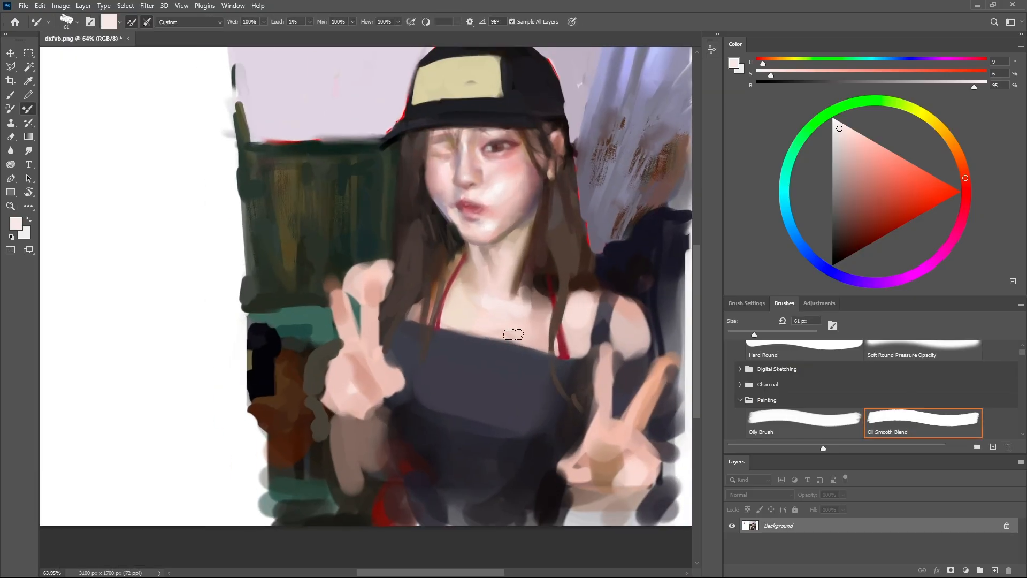
pyautogui.moveTo(489, 353); pyautogui.dragTo(455, 354)
# Tidy the top's neckline and paint a thin dark strap over the shoulder using sampled tones.
pyautogui.press('b')
pyautogui.keyDown('alt'); pyautogui.click(481, 348); pyautogui.keyUp('alt')
pyautogui.moveTo(513, 343)
pyautogui.mouseDown()
pyautogui.moveTo(489, 337)
pyautogui.moveTo(532, 349)
pyautogui.mouseUp()
pyautogui.keyDown('alt'); pyautogui.click(583, 324); pyautogui.keyUp('alt')
pyautogui.keyDown('alt'); pyautogui.click(581, 328); pyautogui.keyUp('alt')
pyautogui.moveTo(573, 315); pyautogui.dragTo(571, 347)
# Retouch the hair ends with sampled brown (H 23, S 25, B 28) at 14 px and the red strap with sampled red (H 8, S 54, B 56).
pyautogui.keyDown('alt'); pyautogui.click(582, 284); pyautogui.keyUp('alt')
pyautogui.keyDown('alt'); pyautogui.click(583, 300); pyautogui.keyUp('alt')
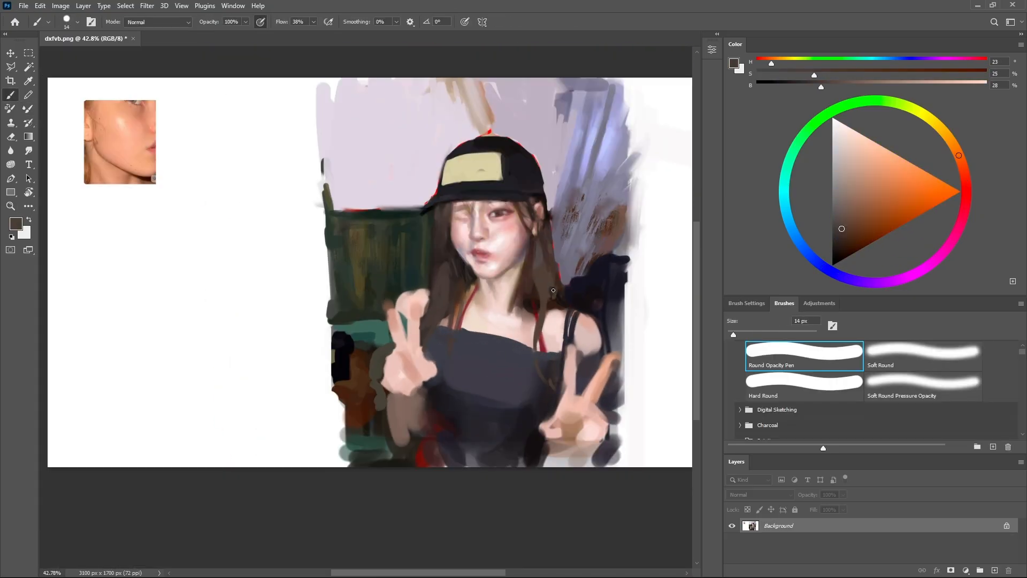
pyautogui.keyDown('alt'); pyautogui.click(542, 341); pyautogui.keyUp('alt')
pyautogui.hotkey('shift', 'b')
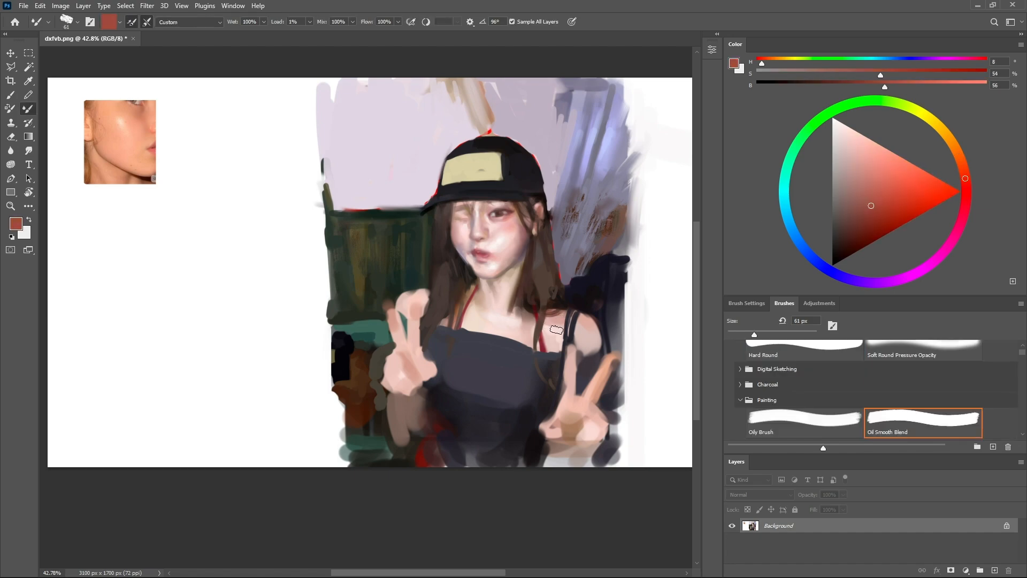
pyautogui.press('b')
pyautogui.hotkey('shift', 'b')
pyautogui.press('b')
pyautogui.moveTo(519, 347); pyautogui.dragTo(525, 347)
# Shade the outer shoulder with sampled reddish skin tones (H 9, S 45, B 55) using Round Opacity Pen at 31 px.
pyautogui.keyDown('alt'); pyautogui.click(587, 330); pyautogui.keyUp('alt')
pyautogui.moveTo(587, 330); pyautogui.dragTo(593, 342)
pyautogui.keyDown('alt'); pyautogui.click(556, 311); pyautogui.keyUp('alt')
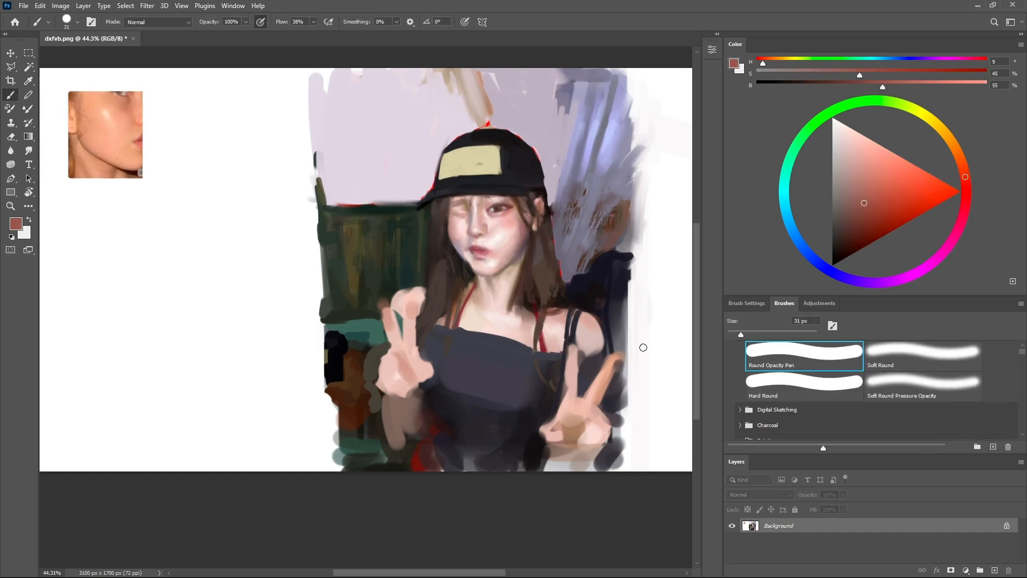
pyautogui.moveTo(661, 354); pyautogui.dragTo(687, 354)
pyautogui.moveTo(591, 327); pyautogui.dragTo(591, 348)
# Warm the rust patch on the wall with sampled orange-brown (H 25, S 70, B 49), using Soft Blend at 49 px.
pyautogui.keyDown('alt'); pyautogui.click(614, 196); pyautogui.keyUp('alt')
pyautogui.hotkey('shift', 'b')
pyautogui.press(',')
pyautogui.press(',')
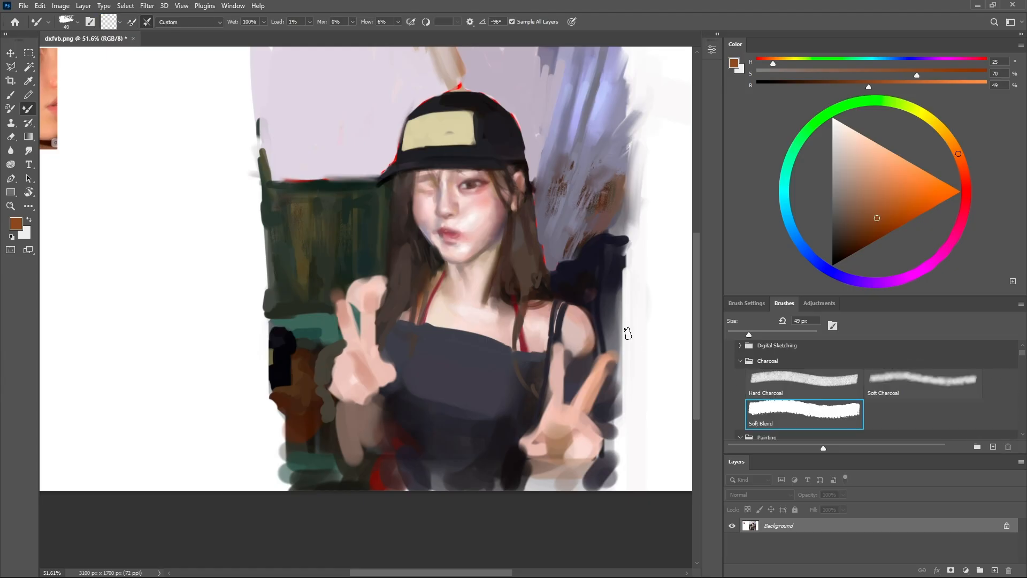
# Model the shoulder with sampled light skin (H 12, S 14, B 85) at 35 px and define its straps with near-black (H 320, S 12, B 10).
pyautogui.hotkey('shift', 'b')
pyautogui.keyDown('alt'); pyautogui.click(573, 325); pyautogui.keyUp('alt')
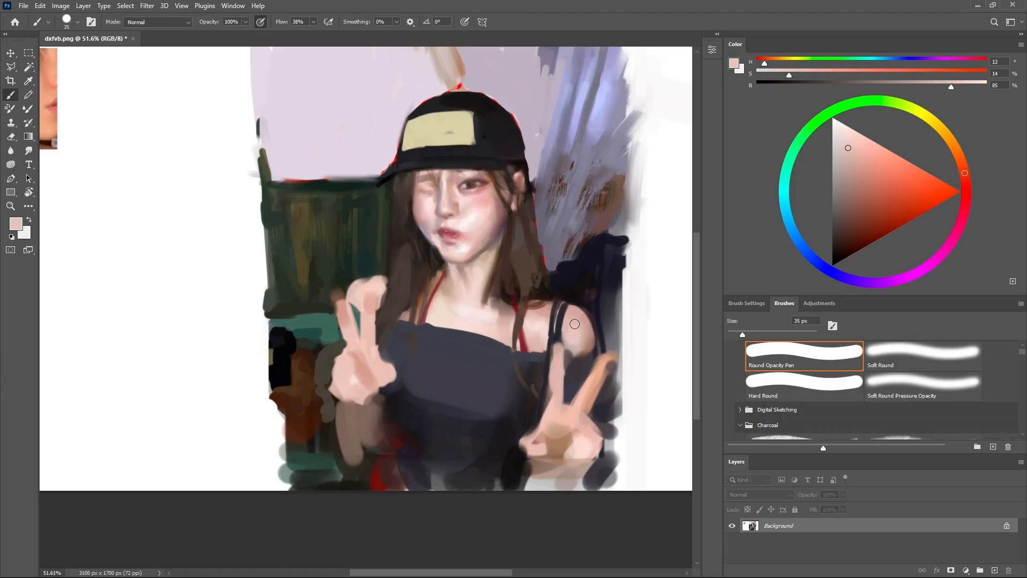
pyautogui.press(']')
pyautogui.keyDown('alt'); pyautogui.click(594, 321); pyautogui.keyUp('alt')
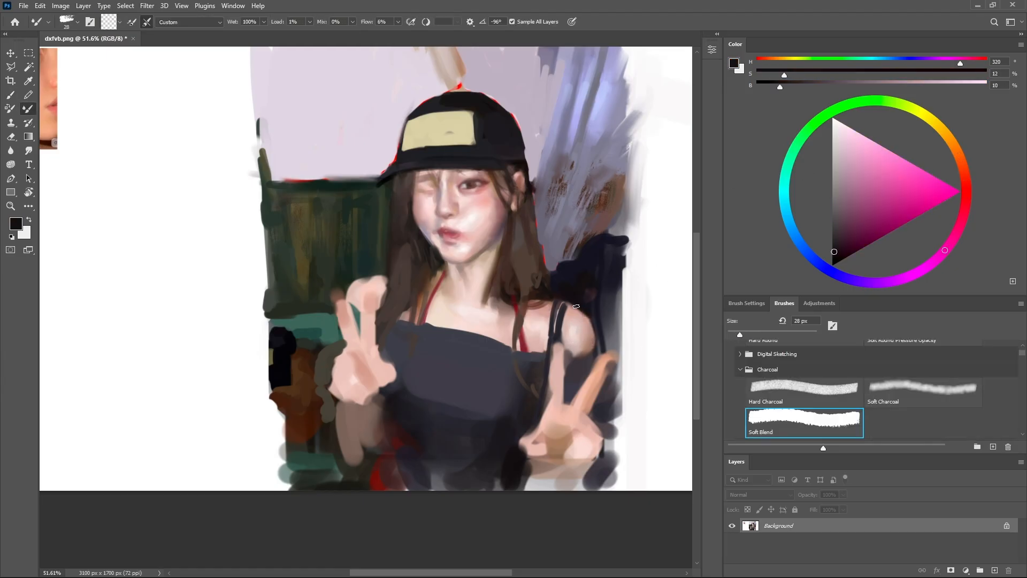
# Smooth the raised finger near the shoulder with sampled skin pink (H 13, S 15, B 83) at 31 px and soften the shoulder shading.
pyautogui.keyDown('alt'); pyautogui.click(561, 369); pyautogui.keyUp('alt')
pyautogui.moveTo(562, 358); pyautogui.dragTo(557, 396)
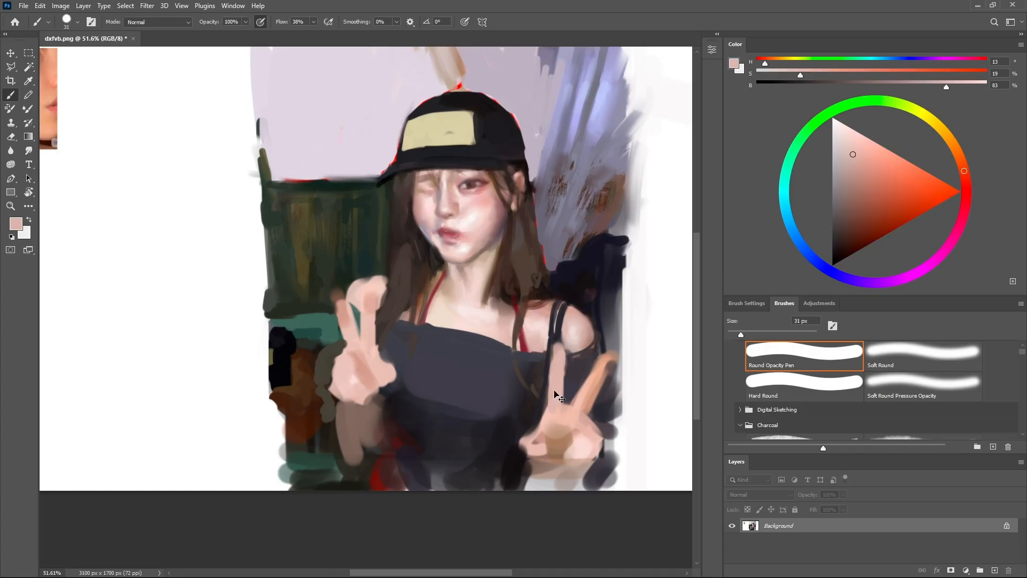
pyautogui.scroll(1, 566, 363)
pyautogui.keyDown('alt'); pyautogui.click(585, 339); pyautogui.keyUp('alt')
pyautogui.keyDown('alt'); pyautogui.click(588, 334); pyautogui.keyUp('alt')
pyautogui.hotkey('shift', 'b')
pyautogui.scroll(1, 594, 329)
pyautogui.hotkey('shift', 'b')
# Refine the hair ends over the shoulder with sampled dark brown (H 23, S 36, B 29) at 12 px and blend them with Soft Blend.
pyautogui.keyDown('alt'); pyautogui.click(540, 299); pyautogui.keyUp('alt')
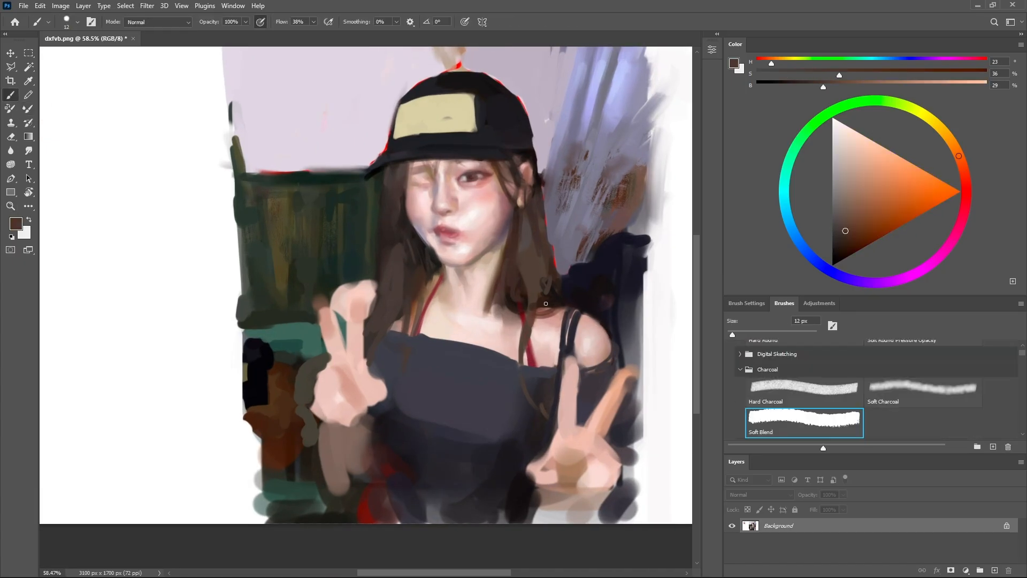
pyautogui.hotkey('shift', 'b')
pyautogui.scroll(1, 513, 302)
pyautogui.scroll(2, 284, 250)
pyautogui.scroll(5, 497, 222)
pyautogui.press('[')
pyautogui.moveTo(500, 193)
pyautogui.mouseDown()
pyautogui.moveTo(446, 206)
pyautogui.moveTo(512, 179)
pyautogui.moveTo(409, 273)
pyautogui.moveTo(362, 340)
pyautogui.mouseUp()
pyautogui.press(']')
pyautogui.hotkey('shift', 'b')
pyautogui.moveTo(561, 313)
pyautogui.mouseDown()
pyautogui.moveTo(518, 319)
pyautogui.moveTo(512, 352)
pyautogui.mouseUp()
# Select the grey area of the top with the Magic Wand and even its tone with sampled slate (H 239, S 20, B 30) at 119 px.
pyautogui.press('w')
pyautogui.click(515, 320)
pyautogui.press('b')
pyautogui.keyDown('alt'); pyautogui.click(490, 341); pyautogui.keyUp('alt')
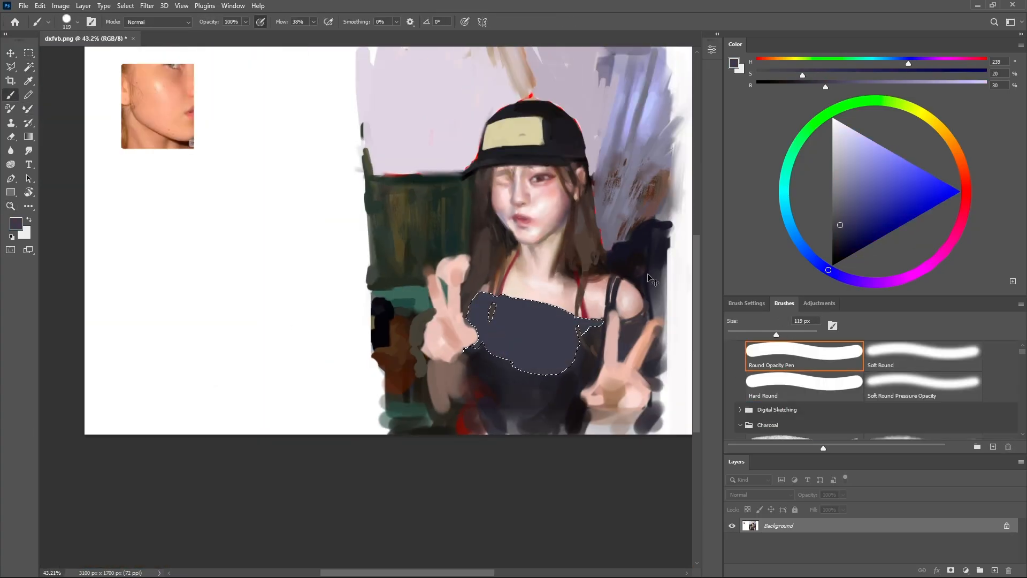
pyautogui.hotkey('shift', 'b')
pyautogui.moveTo(505, 297); pyautogui.dragTo(599, 314)
# Paint a dark fold below the top's neckline with sampled near-black (H 270, S 12, B 13) at 21 px.
pyautogui.hotkey('shift', 'b')
pyautogui.hotkey('shift', 'b')
pyautogui.hotkey('shift', 'b')
pyautogui.keyDown('alt'); pyautogui.click(599, 309); pyautogui.keyUp('alt')
pyautogui.keyDown('alt'); pyautogui.click(466, 302); pyautogui.keyUp('alt')
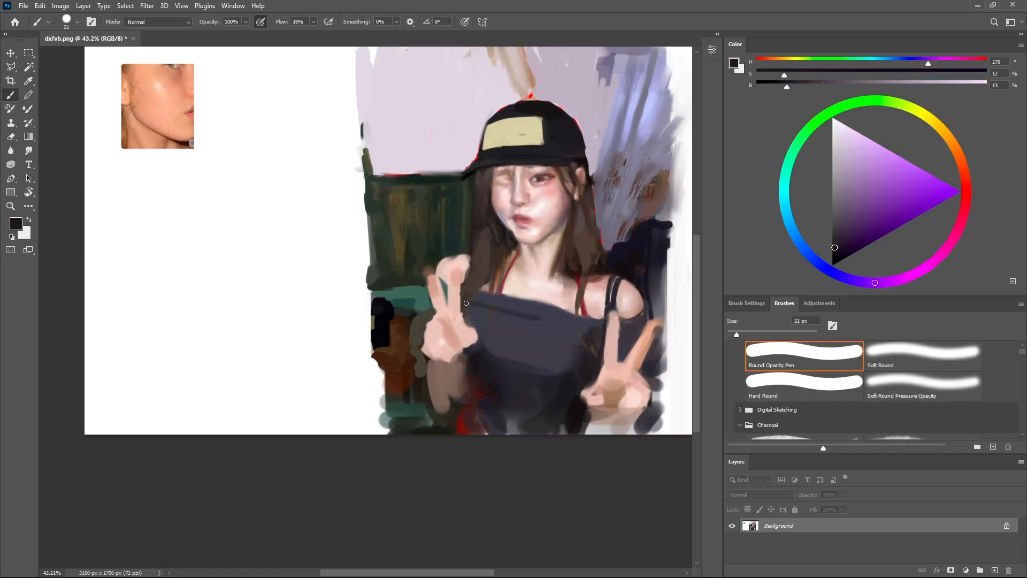
# Add thin fabric folds across the body of the top with dark blue-violet (H 251, S 34, B 14) at 12 px.
pyautogui.click(845, 278)
pyautogui.click(838, 248)
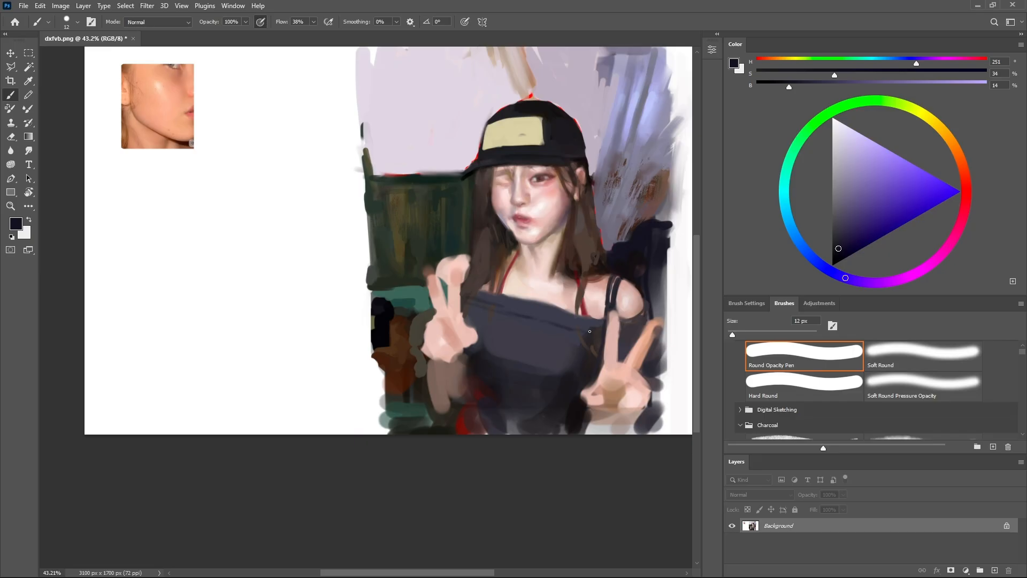
pyautogui.keyDown('alt'); pyautogui.click(501, 361); pyautogui.keyUp('alt')
pyautogui.moveTo(498, 359); pyautogui.dragTo(551, 379)
pyautogui.keyDown('alt'); pyautogui.click(484, 358); pyautogui.keyUp('alt')
pyautogui.moveTo(561, 368)
pyautogui.mouseDown()
pyautogui.moveTo(571, 368)
pyautogui.moveTo(566, 349)
pyautogui.mouseUp()
pyautogui.keyDown('alt'); pyautogui.click(561, 349); pyautogui.keyUp('alt')
# Tint the top with soft indigo shading (H 251, S 45, B 22) using Soft Round at 266 px.
pyautogui.click(922, 355)
pyautogui.click(845, 240)
pyautogui.click(845, 277)
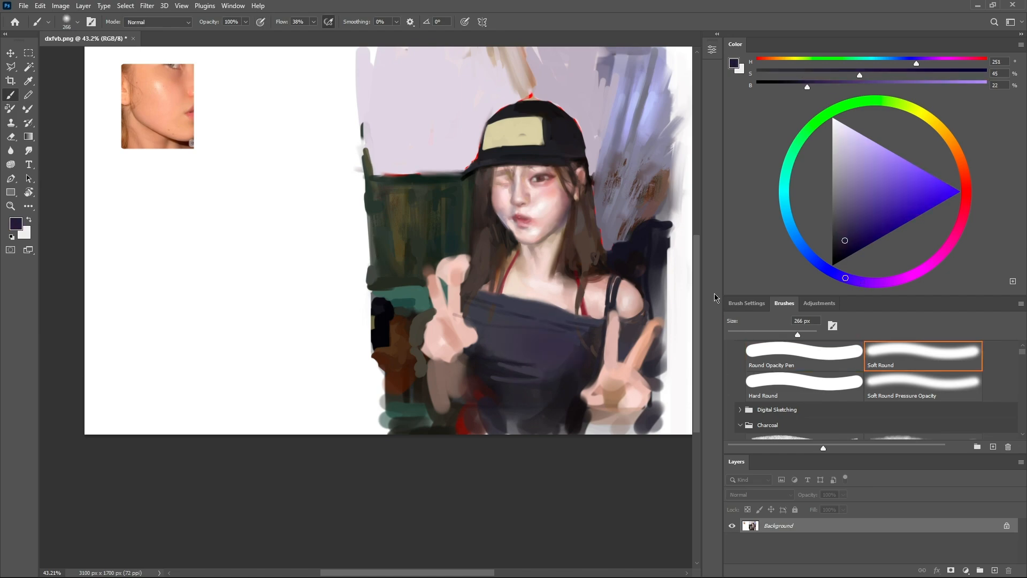
# Sharpen the folds along the top's neckline with sampled fabric tones using Round Opacity Pen.
pyautogui.click(770, 356)
pyautogui.keyDown('alt'); pyautogui.click(537, 291); pyautogui.keyUp('alt')
pyautogui.moveTo(530, 298)
pyautogui.mouseDown()
pyautogui.moveTo(608, 300)
pyautogui.moveTo(477, 321)
pyautogui.moveTo(514, 321)
pyautogui.mouseUp()
pyautogui.keyDown('alt'); pyautogui.click(535, 311); pyautogui.keyUp('alt')
pyautogui.keyDown('alt'); pyautogui.click(477, 294); pyautogui.keyUp('alt')
# Separate the palm from the top with dark strokes sampled from the fabric.
pyautogui.press('z')
pyautogui.press('b')
pyautogui.keyDown('alt'); pyautogui.click(494, 371); pyautogui.keyUp('alt')
pyautogui.keyDown('alt'); pyautogui.click(493, 374); pyautogui.keyUp('alt')
pyautogui.moveTo(489, 372)
pyautogui.mouseDown()
pyautogui.moveTo(495, 359)
pyautogui.moveTo(445, 365)
pyautogui.moveTo(472, 375)
pyautogui.mouseUp()
# Refine the planes of the palm beside the top with sampled skin tones, including H 11, S 11, B 95, at 29 px.
pyautogui.keyDown('alt'); pyautogui.click(478, 327); pyautogui.keyUp('alt')
pyautogui.keyDown('alt'); pyautogui.click(483, 336); pyautogui.keyUp('alt')
pyautogui.keyDown('alt'); pyautogui.click(503, 350); pyautogui.keyUp('alt')
pyautogui.keyDown('alt'); pyautogui.click(451, 354); pyautogui.keyUp('alt')
pyautogui.keyDown('alt'); pyautogui.click(436, 348); pyautogui.keyUp('alt')
pyautogui.keyDown('alt'); pyautogui.click(452, 354); pyautogui.keyUp('alt')
pyautogui.hotkey('shift', 'b')
pyautogui.press('b')
pyautogui.keyDown('alt'); pyautogui.click(461, 366); pyautogui.keyUp('alt')
pyautogui.keyDown('alt'); pyautogui.click(468, 351); pyautogui.keyUp('alt')
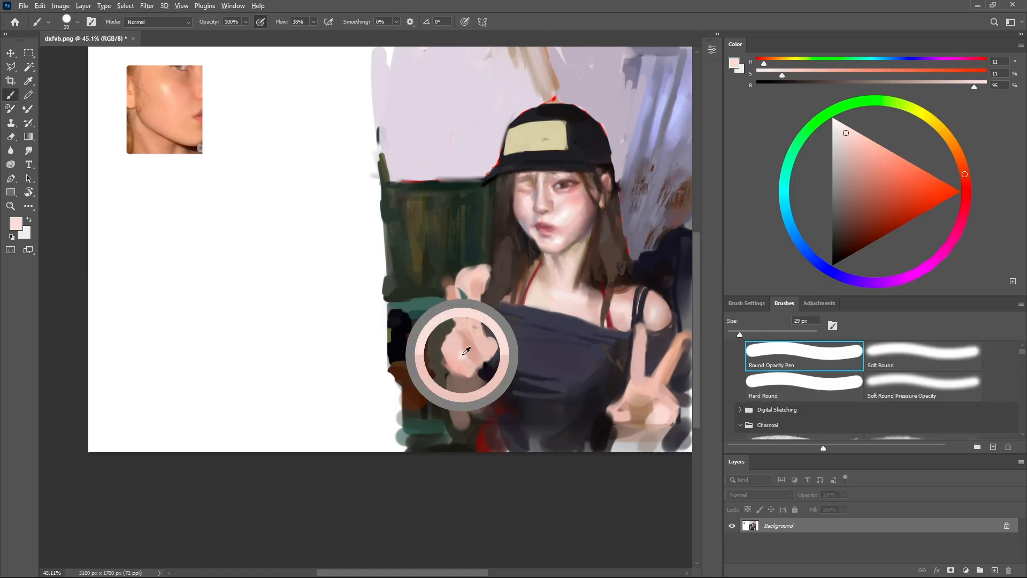
pyautogui.keyDown('alt'); pyautogui.click(470, 340); pyautogui.keyUp('alt')
pyautogui.moveTo(451, 341)
pyautogui.mouseDown()
pyautogui.moveTo(468, 361)
pyautogui.moveTo(459, 338)
pyautogui.moveTo(489, 338)
pyautogui.mouseUp()
# Clean the forearm's outer edge with a sampled dark background tone using Round Opacity Pen at 15 px.
pyautogui.press('z')
pyautogui.keyDown('alt'); pyautogui.click(437, 410); pyautogui.keyUp('alt')
pyautogui.moveTo(440, 409); pyautogui.dragTo(457, 432)
pyautogui.keyDown('alt'); pyautogui.click(453, 320); pyautogui.keyUp('alt')
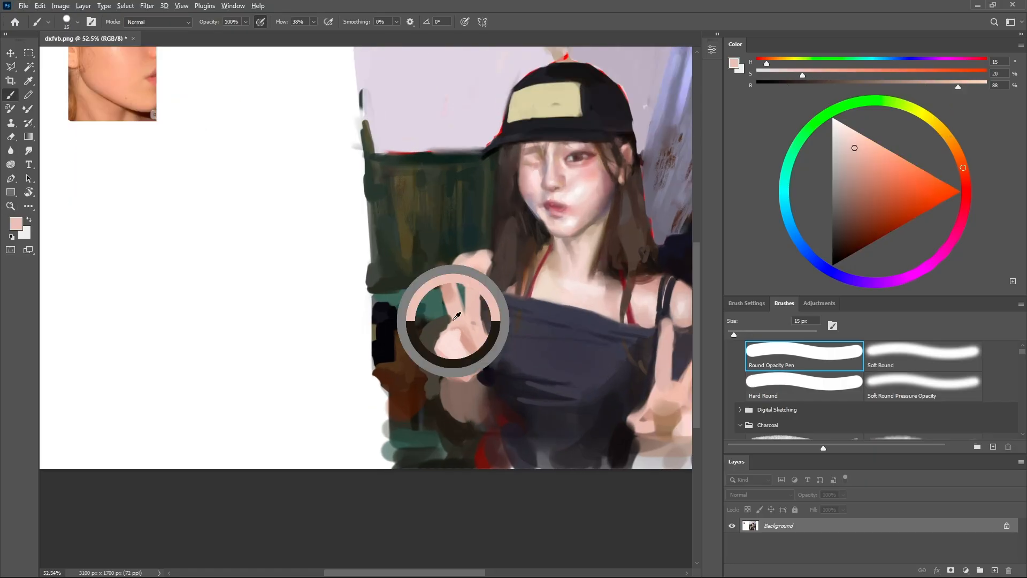
# Fill the gap between the raised fingers beside the hair with a sampled fabric tone and blend the shoulder behind them using Soft Blend.
pyautogui.press('z')
pyautogui.moveTo(451, 325)
pyautogui.mouseDown()
pyautogui.moveTo(422, 330)
pyautogui.moveTo(461, 324)
pyautogui.mouseUp()
pyautogui.keyDown('alt'); pyautogui.click(504, 312); pyautogui.keyUp('alt')
pyautogui.moveTo(450, 273); pyautogui.dragTo(464, 312)
pyautogui.keyDown('alt'); pyautogui.click(471, 278); pyautogui.keyUp('alt')
pyautogui.hotkey('shift', 'b')
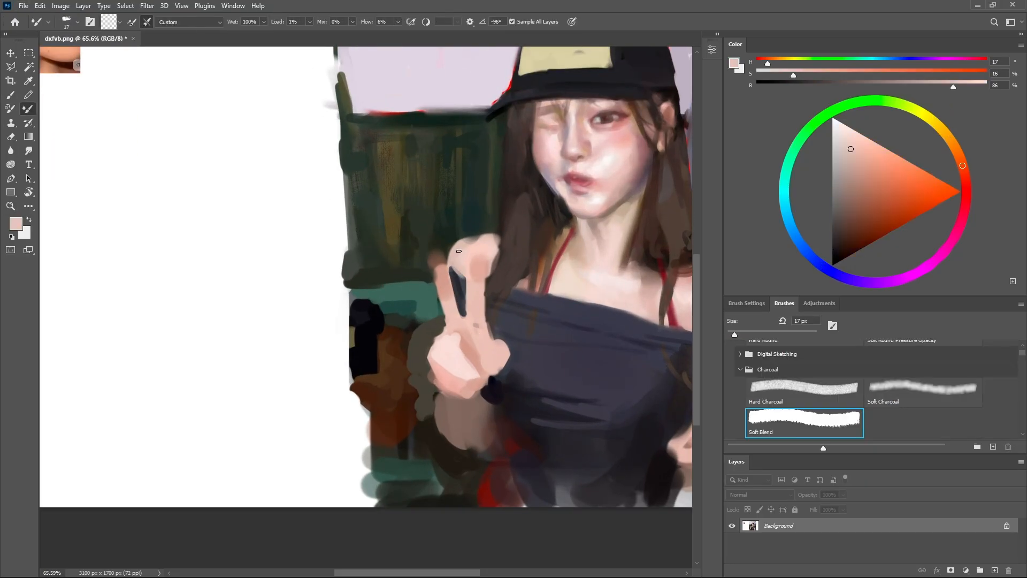
pyautogui.press('b')
pyautogui.keyDown('alt'); pyautogui.click(459, 289); pyautogui.keyUp('alt')
pyautogui.hotkey('shift', 'b')
# Refine the shoulder behind the raised fingers with sampled skin tones and trim the outer fingertip with a sampled background colour.
pyautogui.press('b')
pyautogui.keyDown('alt'); pyautogui.click(478, 271); pyautogui.keyUp('alt')
pyautogui.moveTo(479, 260); pyautogui.dragTo(477, 280)
pyautogui.keyDown('alt'); pyautogui.click(426, 247); pyautogui.keyUp('alt')
pyautogui.moveTo(431, 252); pyautogui.dragTo(428, 268)
pyautogui.press('z')
pyautogui.moveTo(413, 336)
pyautogui.mouseDown()
pyautogui.moveTo(369, 337)
pyautogui.moveTo(395, 337)
pyautogui.mouseUp()
pyautogui.keyDown('alt'); pyautogui.click(430, 280); pyautogui.keyUp('alt')
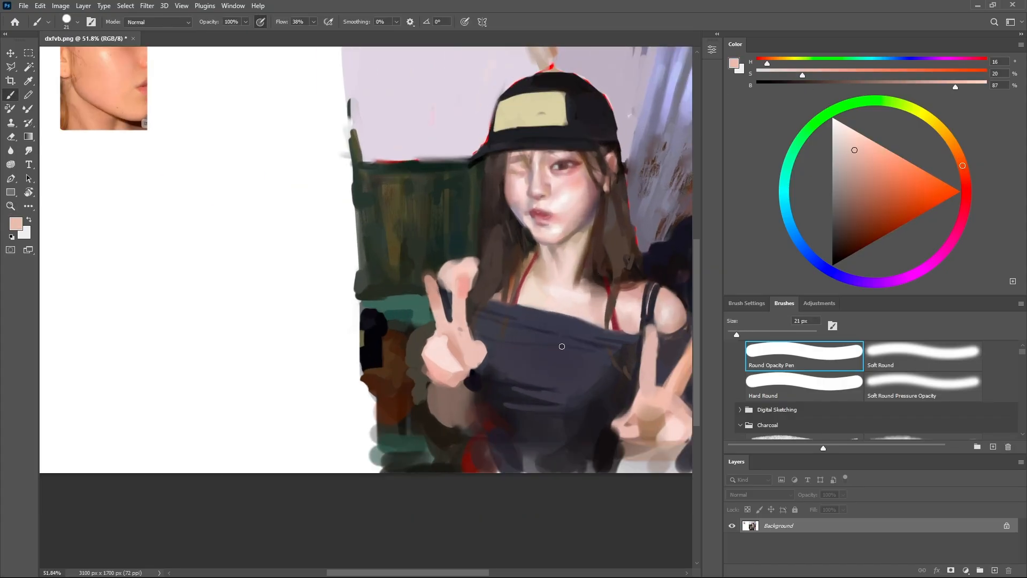
# Clean the edges of the raised fingers and the shoulder behind them with sampled background and skin tones at 21 px.
pyautogui.keyDown('alt'); pyautogui.click(434, 261); pyautogui.keyUp('alt')
pyautogui.moveTo(428, 268); pyautogui.dragTo(435, 275)
pyautogui.keyDown('alt'); pyautogui.click(445, 272); pyautogui.keyUp('alt')
pyautogui.moveTo(448, 282)
pyautogui.mouseDown()
pyautogui.moveTo(453, 293)
pyautogui.moveTo(452, 261)
pyautogui.moveTo(472, 280)
pyautogui.moveTo(456, 271)
pyautogui.moveTo(468, 266)
pyautogui.moveTo(450, 270)
pyautogui.moveTo(475, 266)
pyautogui.mouseUp()
pyautogui.keyDown('alt'); pyautogui.click(444, 264); pyautogui.keyUp('alt')
pyautogui.keyDown('alt'); pyautogui.click(441, 258); pyautogui.keyUp('alt')
pyautogui.keyDown('alt'); pyautogui.click(482, 267); pyautogui.keyUp('alt')
pyautogui.keyDown('alt'); pyautogui.click(469, 280); pyautogui.keyUp('alt')
pyautogui.keyDown('alt'); pyautogui.click(586, 237); pyautogui.keyUp('alt')
# Blend the shoulder's edge behind the raised fingers into the hair and green backdrop, alternating sampled Round Opacity Pen strokes with Soft Blend at 38 px.
pyautogui.hotkey('shift', 'b')
pyautogui.press('b')
pyautogui.keyDown('alt'); pyautogui.click(465, 272); pyautogui.keyUp('alt')
pyautogui.hotkey('shift', 'b')
pyautogui.press('b')
pyautogui.keyDown('alt'); pyautogui.click(454, 245); pyautogui.keyUp('alt')
pyautogui.keyDown('alt'); pyautogui.click(467, 279); pyautogui.keyUp('alt')
pyautogui.hotkey('shift', 'b')
pyautogui.press('b')
pyautogui.keyDown('alt'); pyautogui.click(472, 256); pyautogui.keyUp('alt')
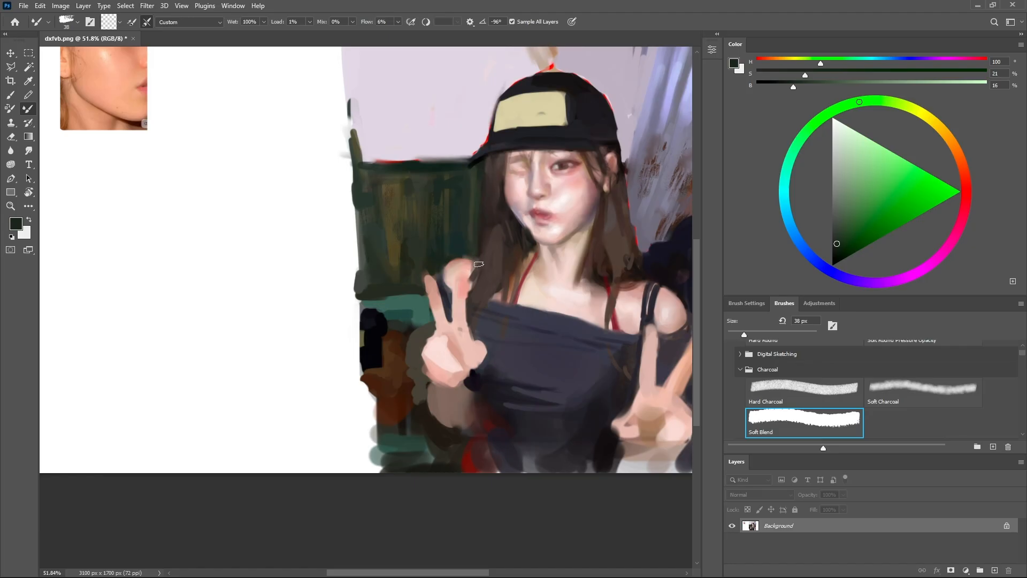
pyautogui.press('b')
pyautogui.keyDown('alt'); pyautogui.click(459, 274); pyautogui.keyUp('alt')
pyautogui.keyDown('alt'); pyautogui.click(458, 268); pyautogui.keyUp('alt')
pyautogui.hotkey('shift', 'b')
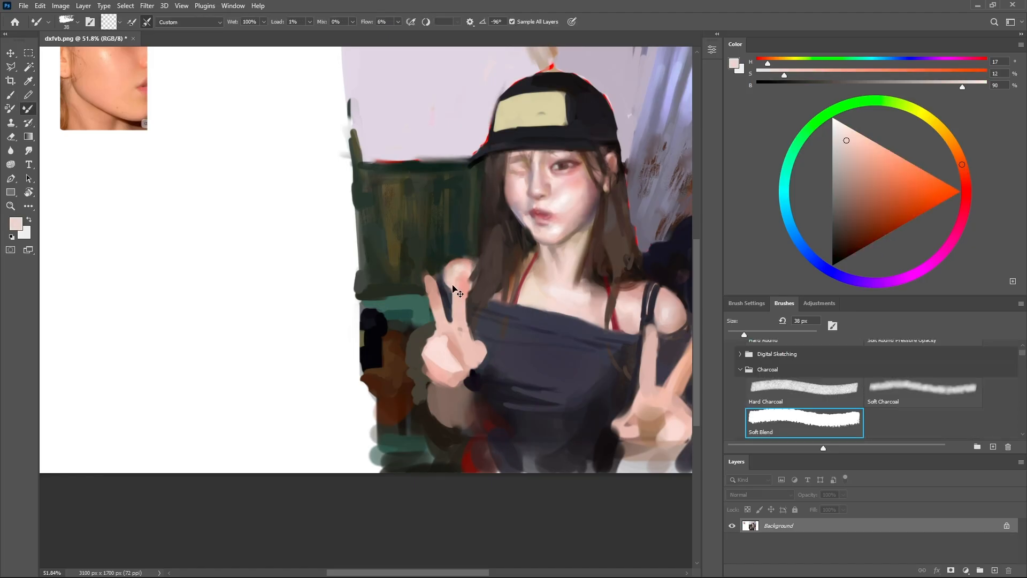
# Define the base of the raised fingers and the gap between them with sampled skin and dark tones at 21 px.
pyautogui.press('b')
pyautogui.keyDown('alt'); pyautogui.click(459, 305); pyautogui.keyUp('alt')
pyautogui.keyDown('alt'); pyautogui.click(448, 313); pyautogui.keyUp('alt')
pyautogui.keyDown('alt'); pyautogui.click(454, 325); pyautogui.keyUp('alt')
pyautogui.hotkey('shift', 'b')
pyautogui.press('b')
pyautogui.keyDown('alt'); pyautogui.click(469, 315); pyautogui.keyUp('alt')
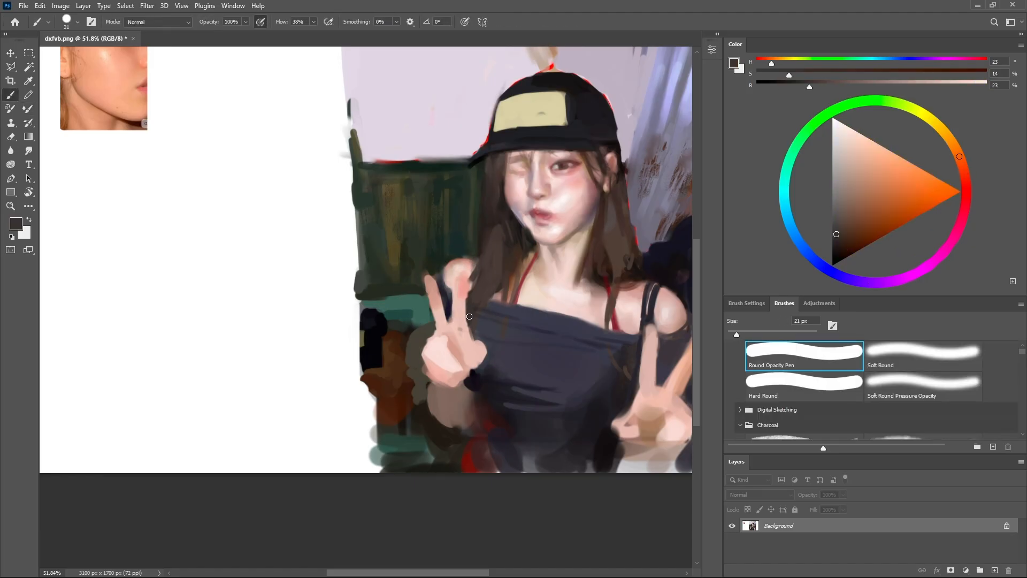
pyautogui.keyDown('alt'); pyautogui.click(452, 313); pyautogui.keyUp('alt')
pyautogui.hotkey('shift', 'b')
pyautogui.press('b')
# Touch up the dark background beside the strapped shoulder with sampled near-black tones using Round Opacity Pen at 21 px.
pyautogui.moveTo(494, 312)
pyautogui.keyDown('ctrl'); pyautogui.mouseDown()
pyautogui.moveTo(471, 310)
pyautogui.moveTo(500, 309)
pyautogui.mouseUp(); pyautogui.keyUp('ctrl')
pyautogui.hotkey('shift', 'b')
pyautogui.press('b')
pyautogui.keyDown('alt'); pyautogui.click(637, 292); pyautogui.keyUp('alt')
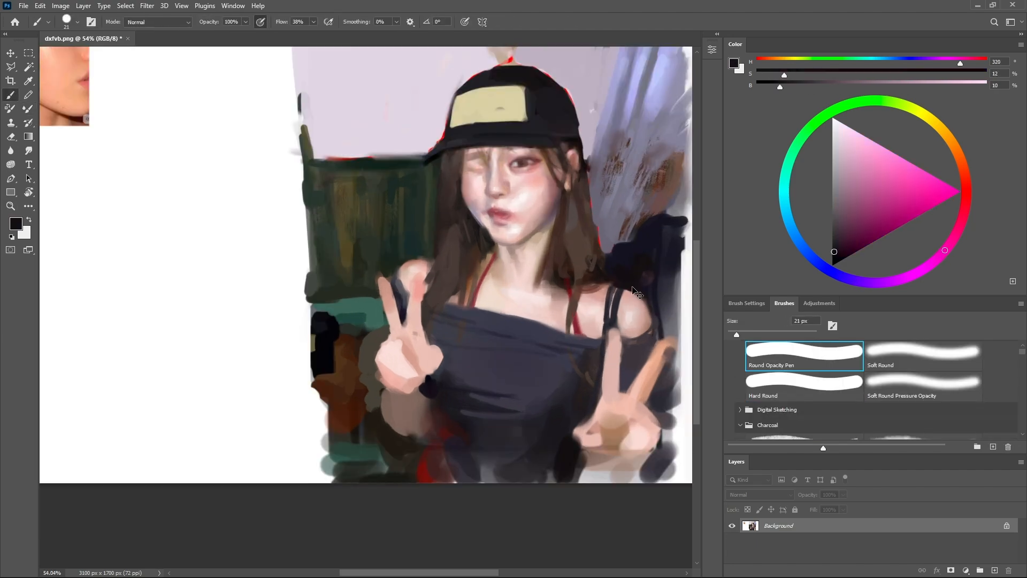
pyautogui.keyDown('alt'); pyautogui.click(637, 291); pyautogui.keyUp('alt')
pyautogui.moveTo(643, 282)
pyautogui.keyDown('ctrl'); pyautogui.mouseDown()
pyautogui.moveTo(621, 280)
pyautogui.moveTo(593, 338)
pyautogui.mouseUp(); pyautogui.keyUp('ctrl')
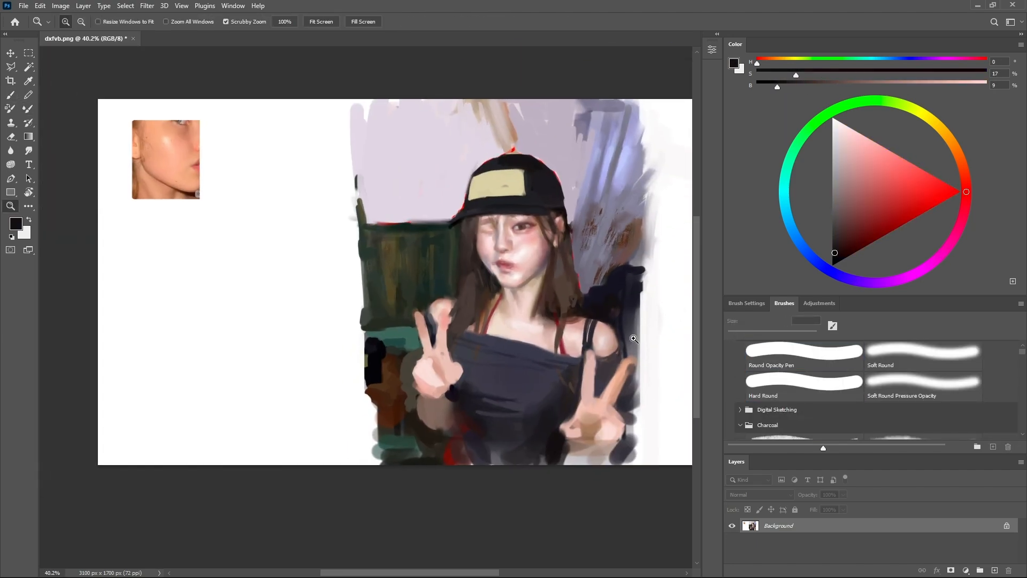
# Repaint the bright red patch at the top's lower edge in dark red H 342, S 73, B 27, and blend it into the fabric.
pyautogui.keyDown('alt'); pyautogui.click(516, 444); pyautogui.keyUp('alt')
pyautogui.click(856, 240)
pyautogui.click(961, 217)
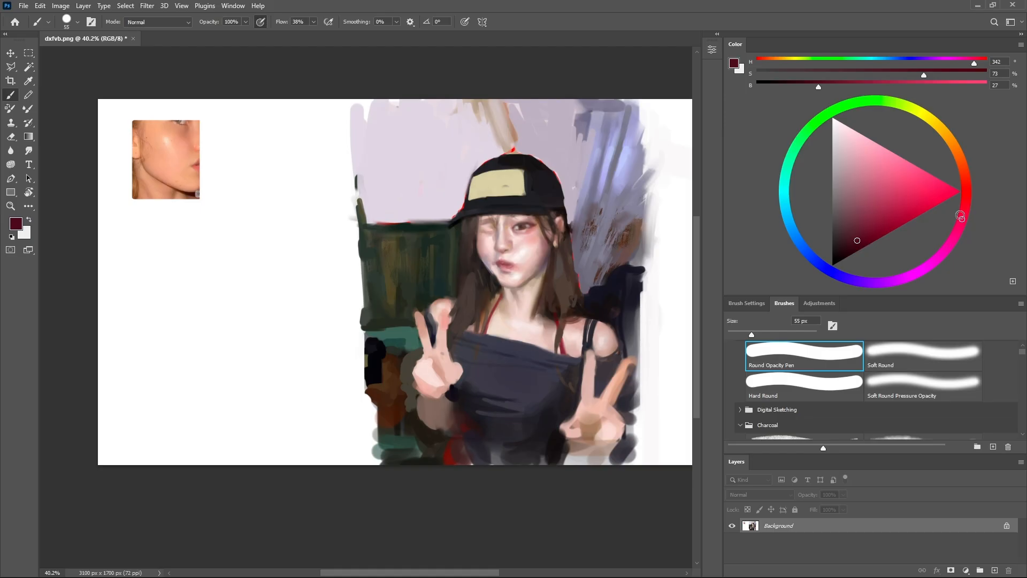
pyautogui.keyDown('alt'); pyautogui.click(453, 457); pyautogui.keyUp('alt')
pyautogui.hotkey('shift', 'b')
pyautogui.press('b')
pyautogui.keyDown('alt'); pyautogui.click(551, 434); pyautogui.keyUp('alt')
pyautogui.keyDown('alt'); pyautogui.click(575, 306); pyautogui.keyUp('alt')
pyautogui.keyDown('alt'); pyautogui.click(555, 443); pyautogui.keyUp('alt')
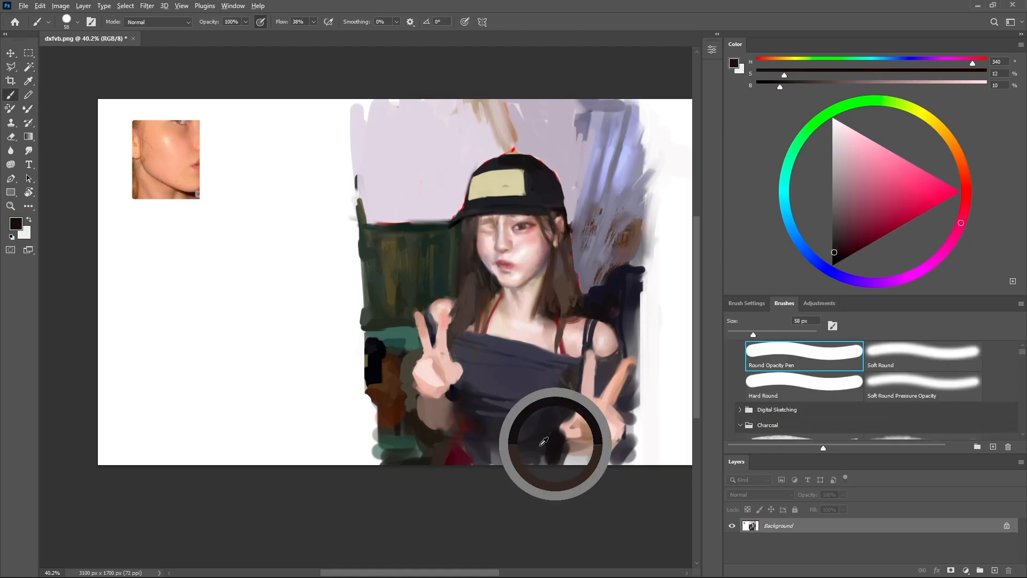
# Darken the background below and beside the forearm near the brown object with sampled dark tones.
pyautogui.moveTo(436, 448); pyautogui.dragTo(410, 461)
pyautogui.press('[')
pyautogui.press('[')
pyautogui.press('[')
pyautogui.press('[')
pyautogui.press('[')
pyautogui.press('[')
pyautogui.keyDown('alt'); pyautogui.click(413, 445); pyautogui.keyUp('alt')
pyautogui.keyDown('alt'); pyautogui.click(396, 412); pyautogui.keyUp('alt')
pyautogui.keyDown('alt'); pyautogui.click(410, 398); pyautogui.keyUp('alt')
pyautogui.moveTo(410, 405)
pyautogui.mouseDown()
pyautogui.moveTo(436, 386)
pyautogui.moveTo(436, 410)
pyautogui.mouseUp()
# Shade the forearm below the raised palm with a muted H 35, S 17, B 61 at 30 px and blend it using Soft Blend.
pyautogui.press(']')
pyautogui.press(']')
pyautogui.press(']')
pyautogui.press(']')
pyautogui.press(']')
pyautogui.press(']')
pyautogui.keyDown('alt'); pyautogui.click(433, 403); pyautogui.keyUp('alt')
pyautogui.click(841, 177)
pyautogui.press('[')
pyautogui.press('[')
pyautogui.press('[')
pyautogui.press('[')
pyautogui.press('[')
pyautogui.press('[')
pyautogui.click(949, 139)
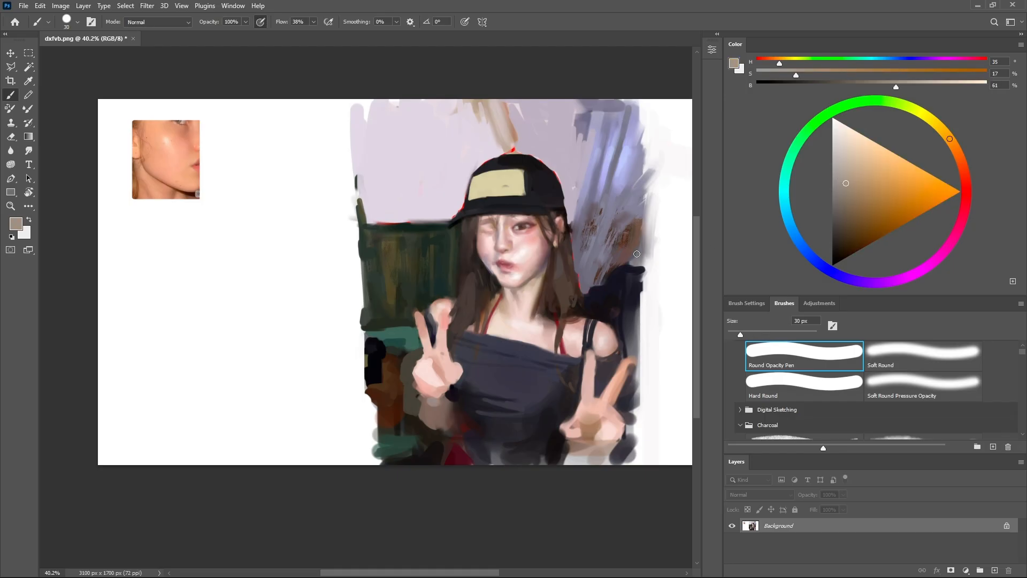
pyautogui.keyDown('alt'); pyautogui.click(439, 407); pyautogui.keyUp('alt')
pyautogui.hotkey('shift', 'b')
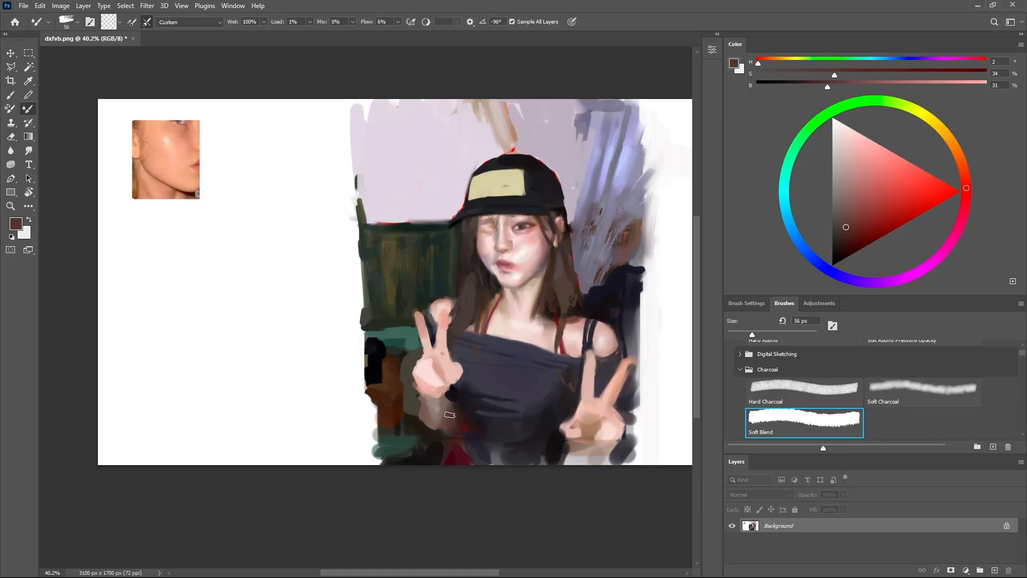
# Reshape the brown object in the background beside the forearm with sampled dark and brown tones, including H 22, S 57, B 24.
pyautogui.press('b')
pyautogui.keyDown('alt'); pyautogui.click(454, 405); pyautogui.keyUp('alt')
pyautogui.keyDown('alt'); pyautogui.click(416, 420); pyautogui.keyUp('alt')
pyautogui.moveTo(422, 411)
pyautogui.mouseDown()
pyautogui.moveTo(429, 433)
pyautogui.moveTo(387, 431)
pyautogui.moveTo(419, 433)
pyautogui.moveTo(409, 423)
pyautogui.mouseUp()
pyautogui.keyDown('alt'); pyautogui.click(379, 366); pyautogui.keyUp('alt')
pyautogui.keyDown('alt'); pyautogui.click(392, 416); pyautogui.keyUp('alt')
pyautogui.keyDown('alt'); pyautogui.click(389, 428); pyautogui.keyUp('alt')
pyautogui.keyDown('alt'); pyautogui.click(389, 427); pyautogui.keyUp('alt')
pyautogui.keyDown('alt'); pyautogui.click(390, 410); pyautogui.keyUp('alt')
pyautogui.keyDown('alt'); pyautogui.click(394, 369); pyautogui.keyUp('alt')
pyautogui.hotkey('shift', 'b')
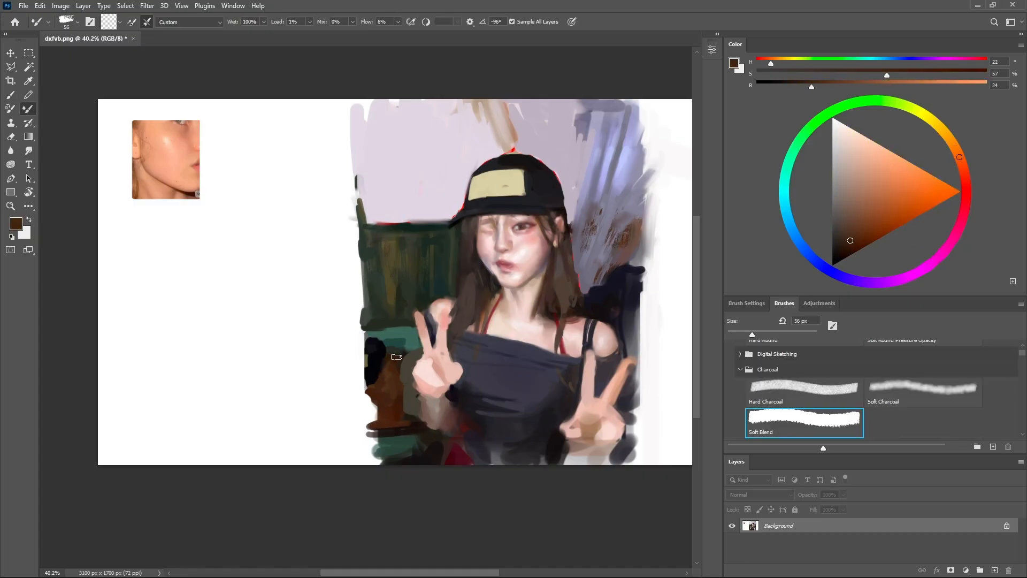
# Refine the teal area above the brown object with sampled tones, including H 156, S 25, B 40, at 26 px.
pyautogui.press('b')
pyautogui.keyDown('alt'); pyautogui.click(386, 345); pyautogui.keyUp('alt')
pyautogui.keyDown('alt'); pyautogui.click(398, 350); pyautogui.keyUp('alt')
pyautogui.keyDown('alt'); pyautogui.click(408, 342); pyautogui.keyUp('alt')
pyautogui.hotkey('shift', 'b')
pyautogui.press('b')
pyautogui.scroll(-3, 433, 386)
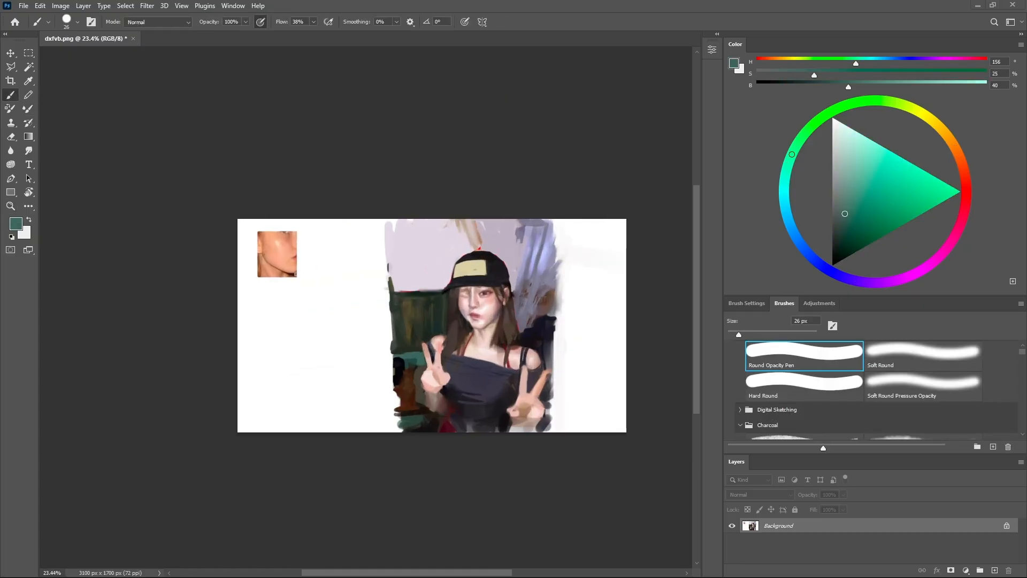
# Straighten the painting's ragged edge beside the pale wall and green backdrop by covering the overspill with white.
pyautogui.keyDown('alt'); pyautogui.click(469, 343); pyautogui.keyUp('alt')
pyautogui.moveTo(388, 219); pyautogui.dragTo(389, 419)
pyautogui.keyDown('alt'); pyautogui.click(376, 408); pyautogui.keyUp('alt')
pyautogui.moveTo(388, 244); pyautogui.dragTo(388, 290)
pyautogui.keyDown('alt'); pyautogui.click(403, 229); pyautogui.keyUp('alt')
pyautogui.keyDown('alt'); pyautogui.click(591, 260); pyautogui.keyUp('alt')
pyautogui.keyDown('alt'); pyautogui.rightClick(591, 260); pyautogui.keyUp('alt')
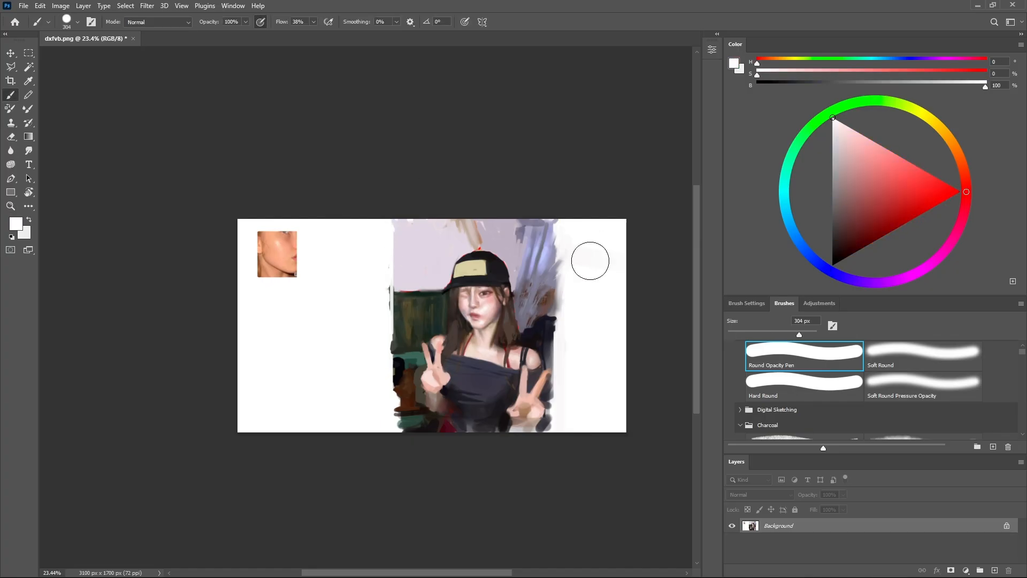
# Paint small muted pink marks on the pale wall beside the cap, trimming them with sampled wall tones.
pyautogui.moveTo(410, 366); pyautogui.dragTo(431, 364)
pyautogui.moveTo(456, 293)
pyautogui.mouseDown()
pyautogui.moveTo(439, 291)
pyautogui.moveTo(471, 274)
pyautogui.moveTo(463, 266)
pyautogui.moveTo(466, 274)
pyautogui.mouseUp()
pyautogui.keyDown('alt'); pyautogui.click(464, 287); pyautogui.keyUp('alt')
pyautogui.keyDown('alt'); pyautogui.click(478, 287); pyautogui.keyUp('alt')
pyautogui.keyDown('alt'); pyautogui.click(461, 265); pyautogui.keyUp('alt')
pyautogui.keyDown('alt'); pyautogui.rightClick(463, 267); pyautogui.keyUp('alt')
pyautogui.keyDown('alt'); pyautogui.click(477, 288); pyautogui.keyUp('alt')
pyautogui.keyDown('alt'); pyautogui.click(454, 258); pyautogui.keyUp('alt')
pyautogui.keyDown('alt'); pyautogui.click(481, 269); pyautogui.keyUp('alt')
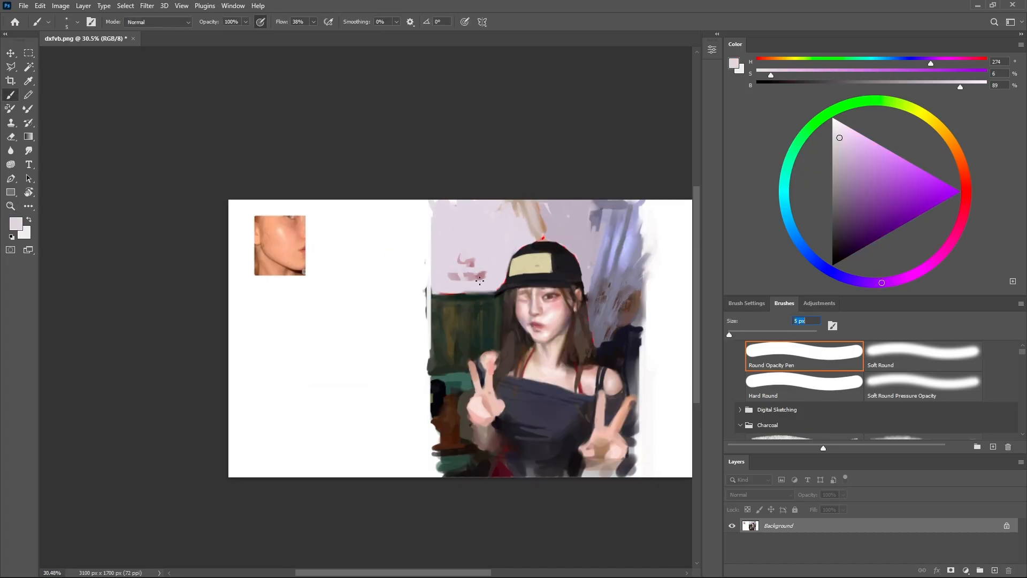
# Trim the beige strokes on the wall above the cap with sampled pale lilac tones, including H 285, S 5, B 87, at 12 px.
pyautogui.scroll(1, 556, 369)
pyautogui.moveTo(562, 284); pyautogui.dragTo(567, 284)
pyautogui.keyDown('alt'); pyautogui.click(512, 195); pyautogui.keyUp('alt')
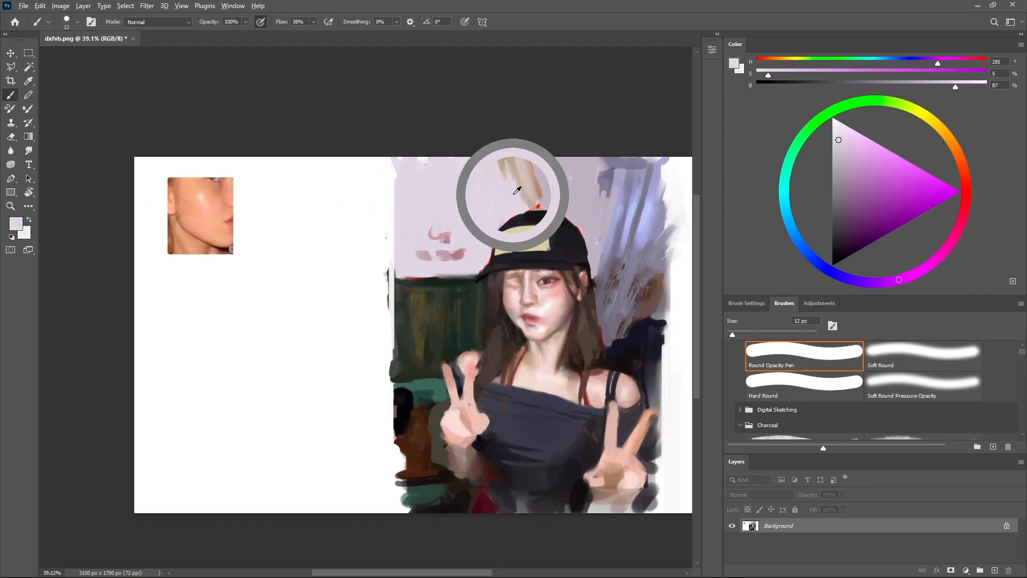
pyautogui.moveTo(512, 181)
pyautogui.mouseDown()
pyautogui.moveTo(510, 159)
pyautogui.moveTo(490, 177)
pyautogui.mouseUp()
pyautogui.keyDown('alt'); pyautogui.click(521, 180); pyautogui.keyUp('alt')
pyautogui.moveTo(607, 320); pyautogui.dragTo(634, 321)
pyautogui.keyDown('alt'); pyautogui.click(586, 152); pyautogui.keyUp('alt')
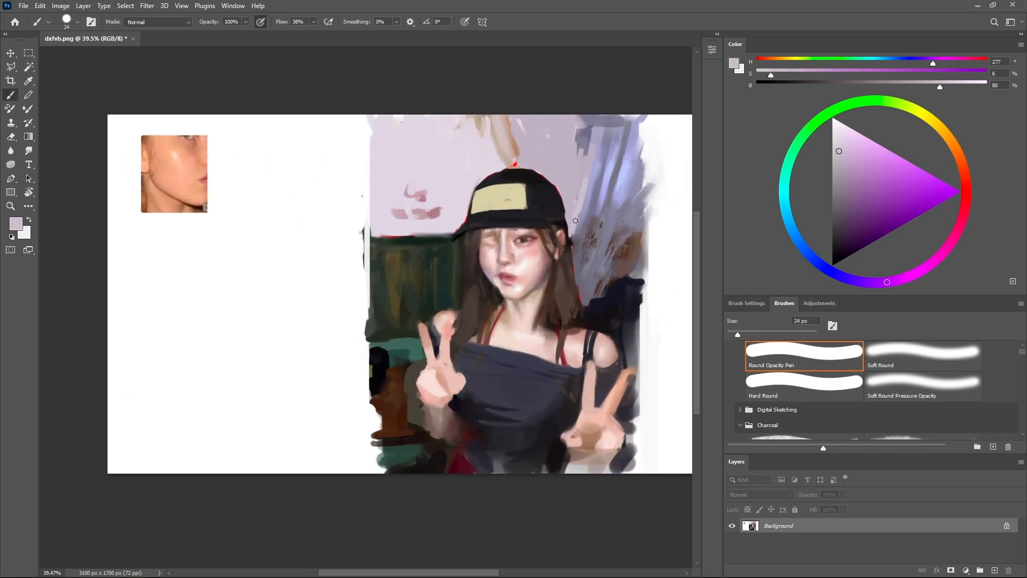
# Clean the red outline along the cap's back edge and soften the wall beside it with sampled lilac tones at 15 px.
pyautogui.keyDown('alt'); pyautogui.click(580, 185); pyautogui.keyUp('alt')
pyautogui.moveTo(592, 186)
pyautogui.mouseDown()
pyautogui.moveTo(579, 201)
pyautogui.moveTo(582, 161)
pyautogui.mouseUp()
pyautogui.hotkey('ctrl', 'd')
pyautogui.hotkey('shift', 'b')
pyautogui.press('b')
pyautogui.keyDown('alt'); pyautogui.click(562, 218); pyautogui.keyUp('alt')
pyautogui.scroll(2, 569, 219)
pyautogui.keyDown('alt'); pyautogui.click(562, 210); pyautogui.keyUp('alt')
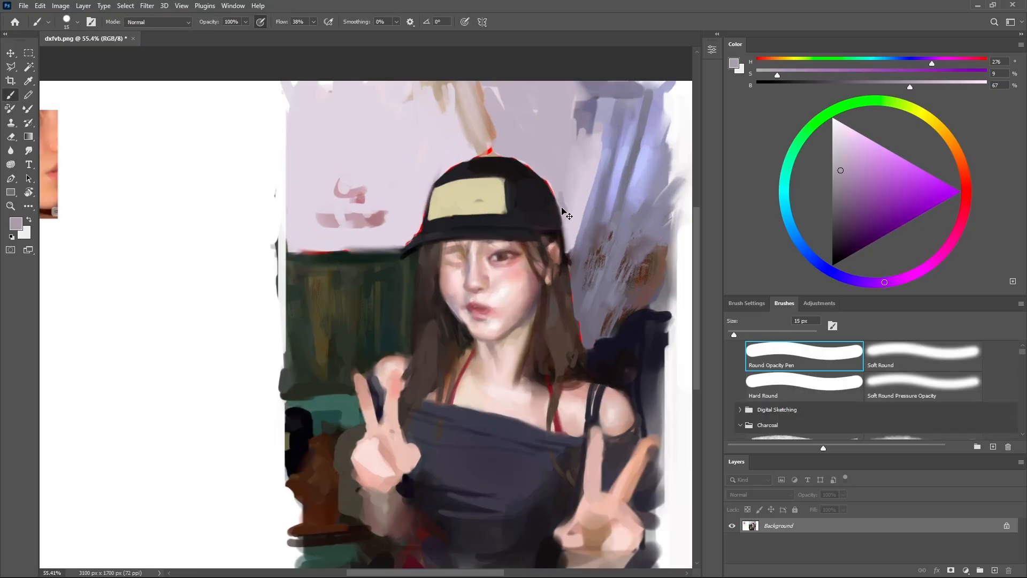
pyautogui.keyDown('alt'); pyautogui.click(558, 224); pyautogui.keyUp('alt')
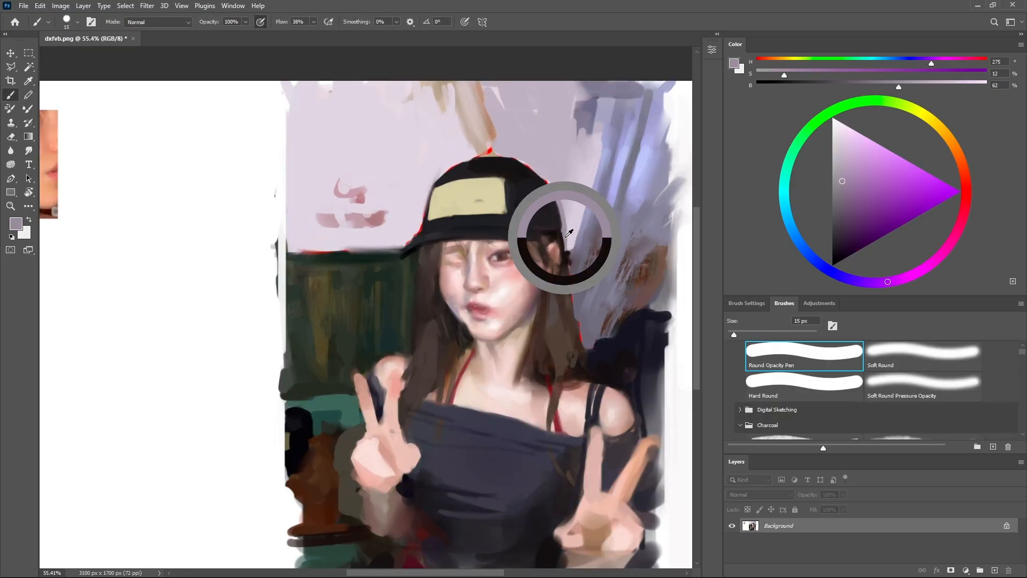
# Extend the dark background beside the bare shoulder with near-black H 15, S 18, B 9 at 35 px and blend it.
pyautogui.scroll(-3, 586, 182)
pyautogui.scroll(1, 588, 214)
pyautogui.press(']')
pyautogui.keyDown('alt'); pyautogui.click(626, 314); pyautogui.keyUp('alt')
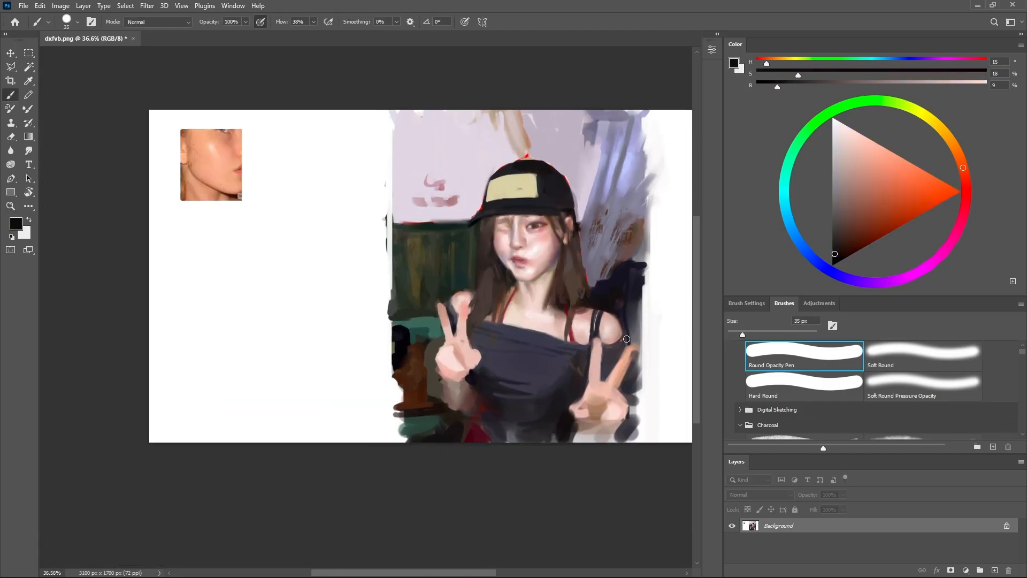
pyautogui.keyDown('alt'); pyautogui.click(636, 313); pyautogui.keyUp('alt')
pyautogui.moveTo(628, 325); pyautogui.dragTo(634, 334)
pyautogui.hotkey('shift', 'b')
pyautogui.press('b')
# Refine the wrist below the raised hand nearest the green background with sampled muted tones, including mauve H 317, S 25, B 43, at 22 px.
pyautogui.keyDown('alt'); pyautogui.click(625, 340); pyautogui.keyUp('alt')
pyautogui.scroll(1, 657, 353)
pyautogui.press('[')
pyautogui.press('[')
pyautogui.press('[')
pyautogui.press('[')
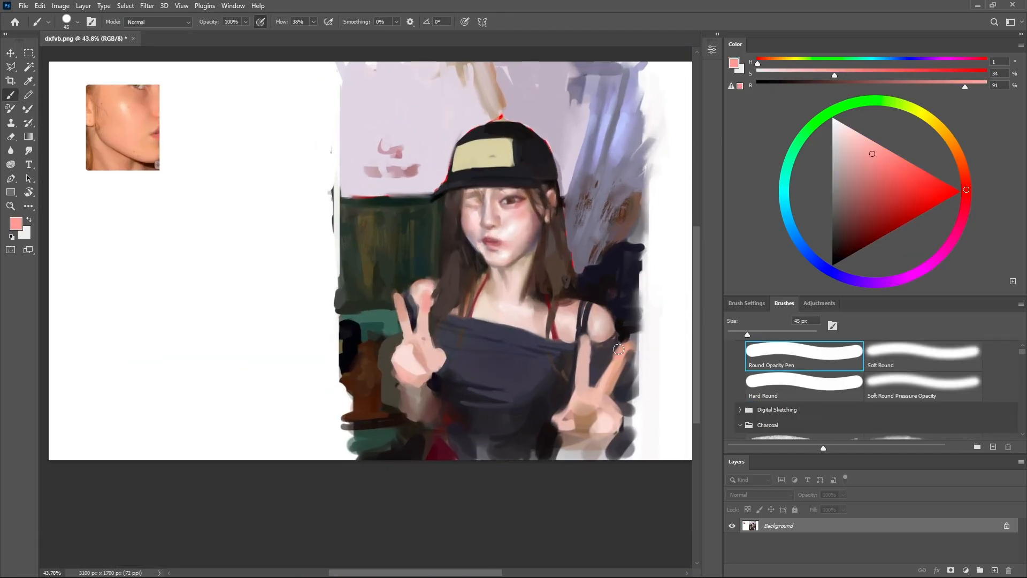
pyautogui.press('[')
pyautogui.press('[')
pyautogui.keyDown('alt'); pyautogui.click(411, 407); pyautogui.keyUp('alt')
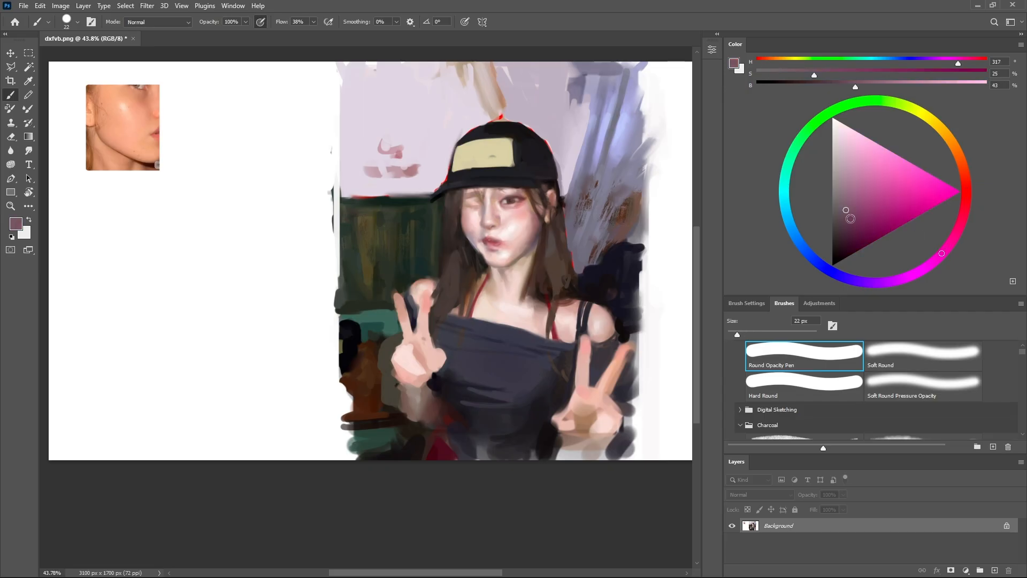
pyautogui.keyDown('alt'); pyautogui.click(407, 399); pyautogui.keyUp('alt')
pyautogui.moveTo(409, 402); pyautogui.dragTo(415, 420)
# Shade the wrist below the peace-sign hand under the bare shoulder with sampled tones, including dark reddish brown H 5, S 32, B 32.
pyautogui.keyDown('alt'); pyautogui.click(577, 444); pyautogui.keyUp('alt')
pyautogui.keyDown('alt'); pyautogui.click(559, 447); pyautogui.keyUp('alt')
pyautogui.press(']')
pyautogui.press(']')
pyautogui.press(']')
pyautogui.moveTo(568, 439)
pyautogui.mouseDown()
pyautogui.moveTo(566, 458)
pyautogui.moveTo(594, 454)
pyautogui.mouseUp()
pyautogui.keyDown('alt'); pyautogui.click(586, 446); pyautogui.keyUp('alt')
pyautogui.hotkey('shift', 'b')
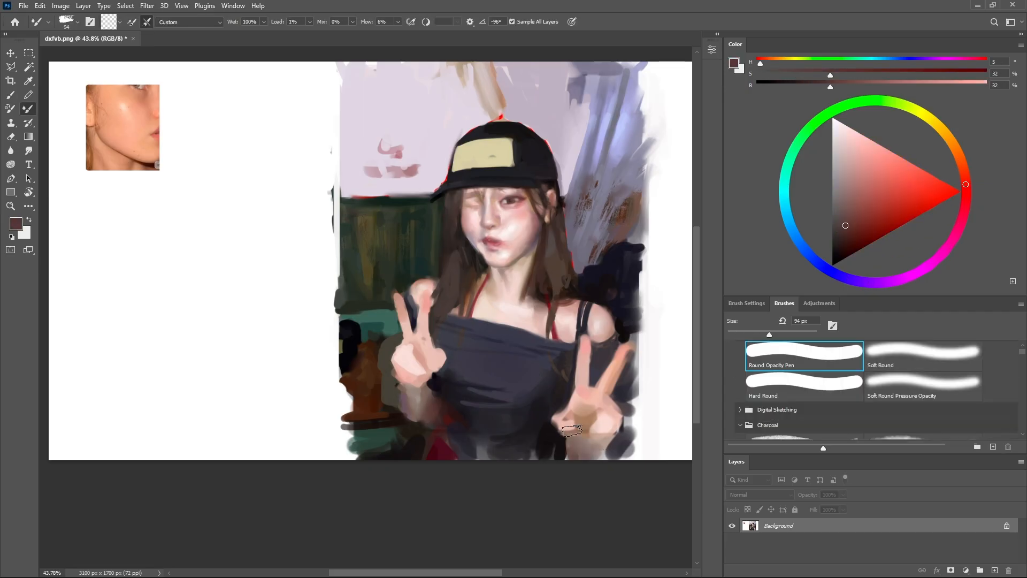
# Model the palm of the same hand with sampled skin tones, including pale pink H 15, S 22, B 88, at 34 px.
pyautogui.press('b')
pyautogui.keyDown('alt'); pyautogui.click(584, 413); pyautogui.keyUp('alt')
pyautogui.moveTo(584, 414)
pyautogui.mouseDown()
pyautogui.moveTo(590, 430)
pyautogui.moveTo(606, 419)
pyautogui.moveTo(612, 429)
pyautogui.mouseUp()
pyautogui.hotkey('shift', 'b')
pyautogui.hotkey('shift', 'b')
pyautogui.keyDown('alt'); pyautogui.click(599, 403); pyautogui.keyUp('alt')
pyautogui.click(951, 153)
pyautogui.press(']')
pyautogui.press(']')
pyautogui.keyDown('alt'); pyautogui.click(615, 419); pyautogui.keyUp('alt')
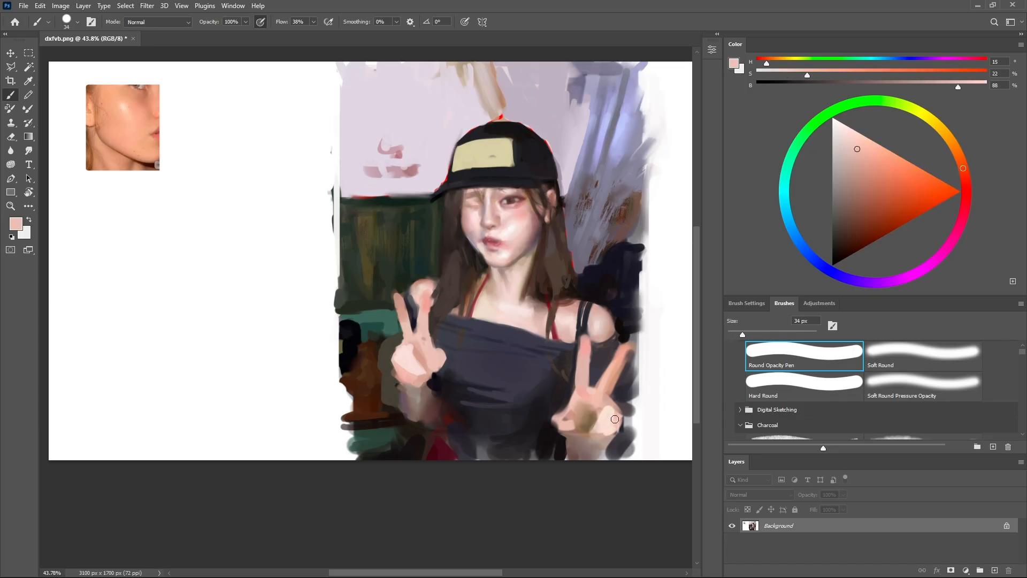
# Refine the thumb side and wrist edge of that hand with sampled tones, including greyed brown H 11, S 18, B 47, at 34 px.
pyautogui.keyDown('alt'); pyautogui.click(575, 428); pyautogui.keyUp('alt')
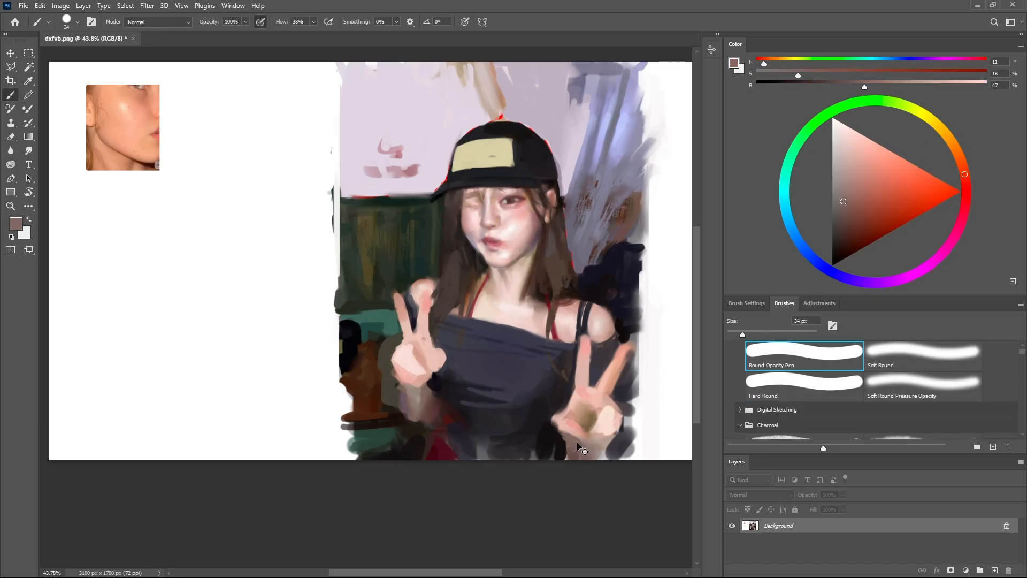
pyautogui.keyDown('alt'); pyautogui.click(569, 423); pyautogui.keyUp('alt')
pyautogui.keyDown('alt'); pyautogui.click(570, 422); pyautogui.keyUp('alt')
pyautogui.keyDown('alt'); pyautogui.click(545, 423); pyautogui.keyUp('alt')
pyautogui.moveTo(540, 422)
pyautogui.mouseDown()
pyautogui.moveTo(513, 428)
pyautogui.moveTo(556, 428)
pyautogui.mouseUp()
# Darken the clothing beside that hand with sampled near-black H 12, S 29, B 13, at 14 px.
pyautogui.press('[')
pyautogui.press('[')
pyautogui.press('[')
pyautogui.press('[')
pyautogui.press('[')
pyautogui.keyDown('alt'); pyautogui.click(563, 272); pyautogui.keyUp('alt')
pyautogui.keyDown('alt'); pyautogui.click(555, 381); pyautogui.keyUp('alt')
pyautogui.moveTo(558, 371); pyautogui.dragTo(565, 399)
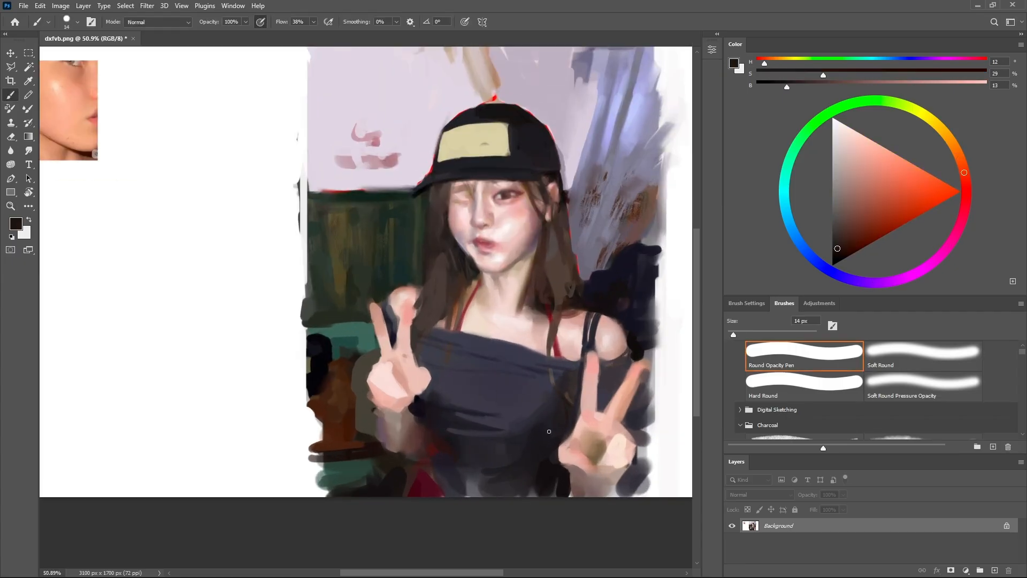
# Touch up the hair and the cap's back edge with sampled near-blacks, including H 340, S 12, B 10 and H 0, S 7, B 11.
pyautogui.keyDown('alt'); pyautogui.click(452, 345); pyautogui.keyUp('alt')
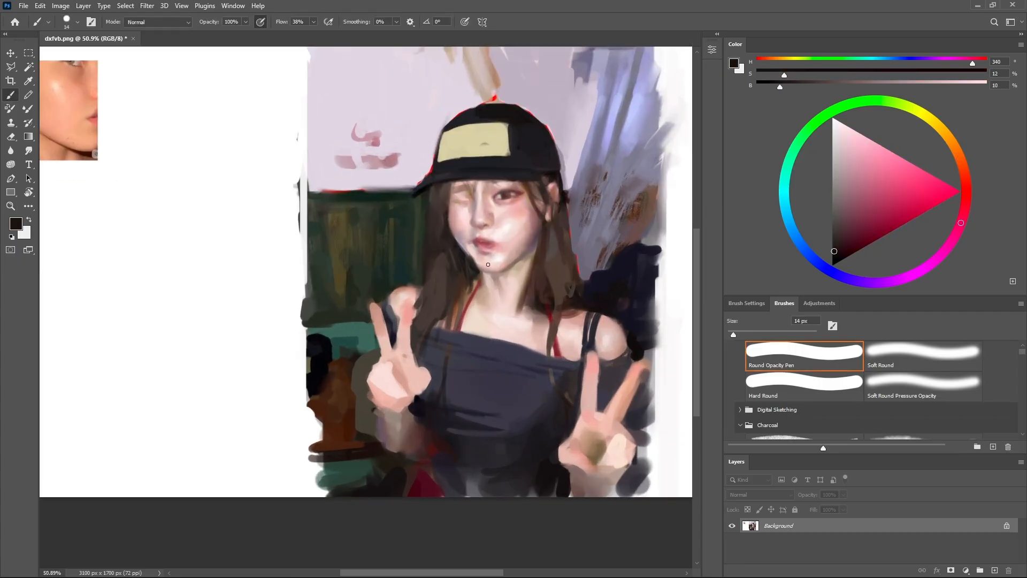
pyautogui.keyDown('alt'); pyautogui.click(425, 282); pyautogui.keyUp('alt')
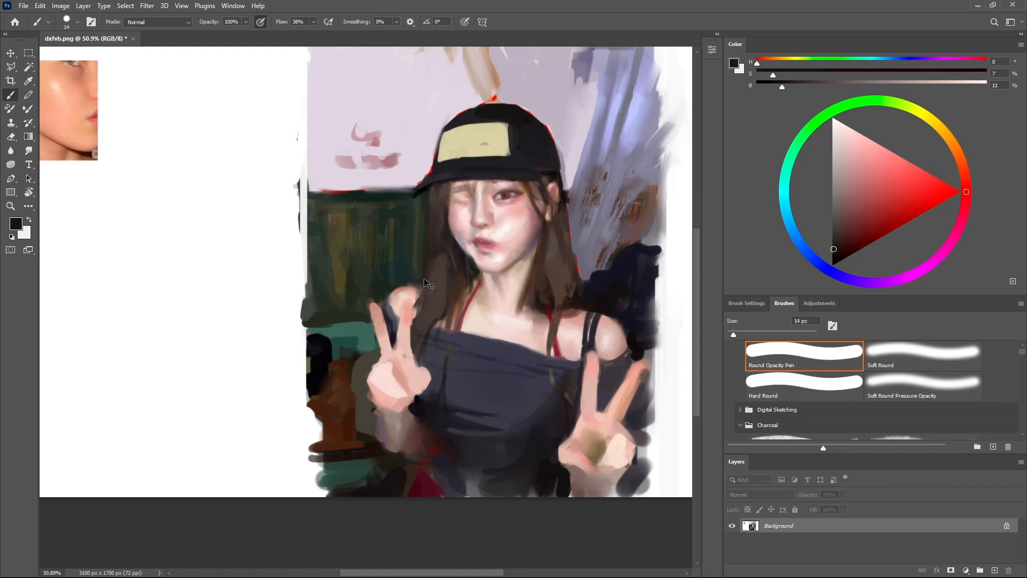
pyautogui.keyDown('alt'); pyautogui.click(427, 227); pyautogui.keyUp('alt')
pyautogui.keyDown('alt'); pyautogui.click(553, 164); pyautogui.keyUp('alt')
pyautogui.moveTo(558, 163); pyautogui.dragTo(560, 174)
# Clean the wall behind the cap with sampled pale lilacs H 276, S 7, B 86 and H 277, S 8, B 81.
pyautogui.keyDown('alt'); pyautogui.click(563, 159); pyautogui.keyUp('alt')
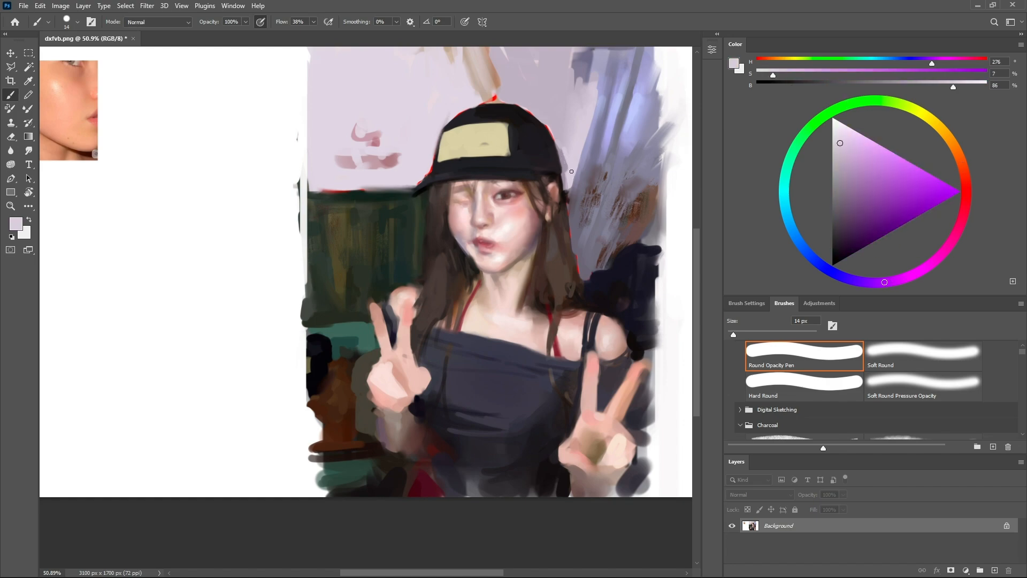
pyautogui.keyDown('alt'); pyautogui.click(567, 145); pyautogui.keyUp('alt')
pyautogui.hotkey('shift', 'b')
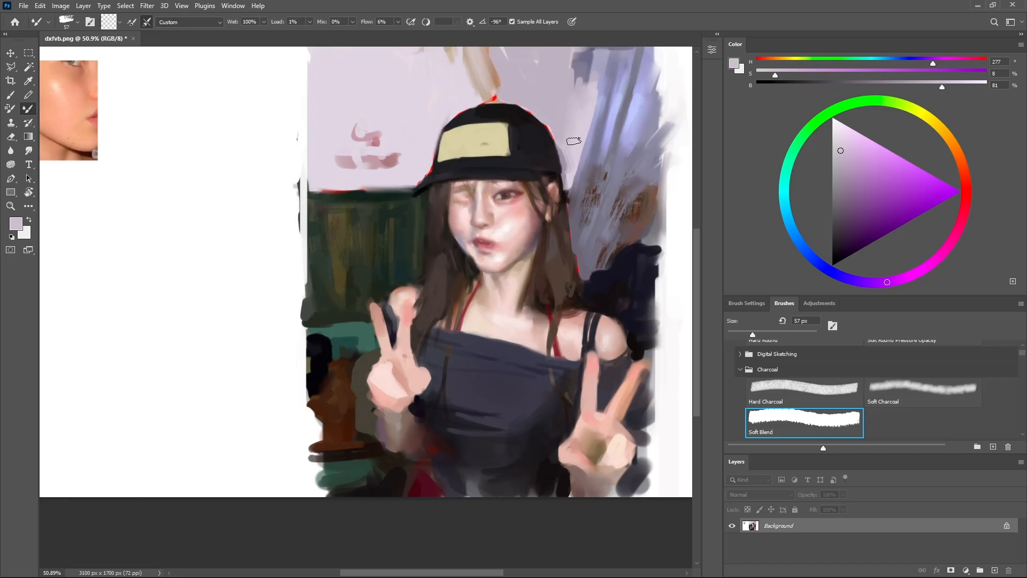
# Paint a small dark strap curl behind the cap at 14 px and sample the adjacent wall's lilac H 275, S 8, B 80.
pyautogui.press('b')
pyautogui.keyDown('alt'); pyautogui.click(556, 155); pyautogui.keyUp('alt')
pyautogui.moveTo(560, 152); pyautogui.dragTo(571, 158)
pyautogui.moveTo(564, 122); pyautogui.dragTo(540, 121)
pyautogui.keyDown('alt'); pyautogui.click(572, 102); pyautogui.keyUp('alt')
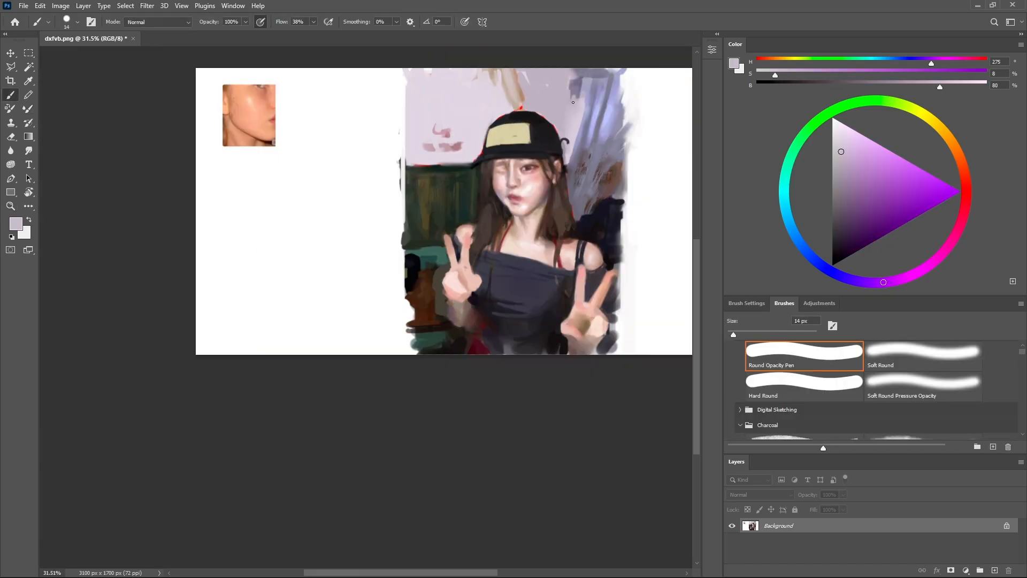
pyautogui.scroll(3, 573, 102)
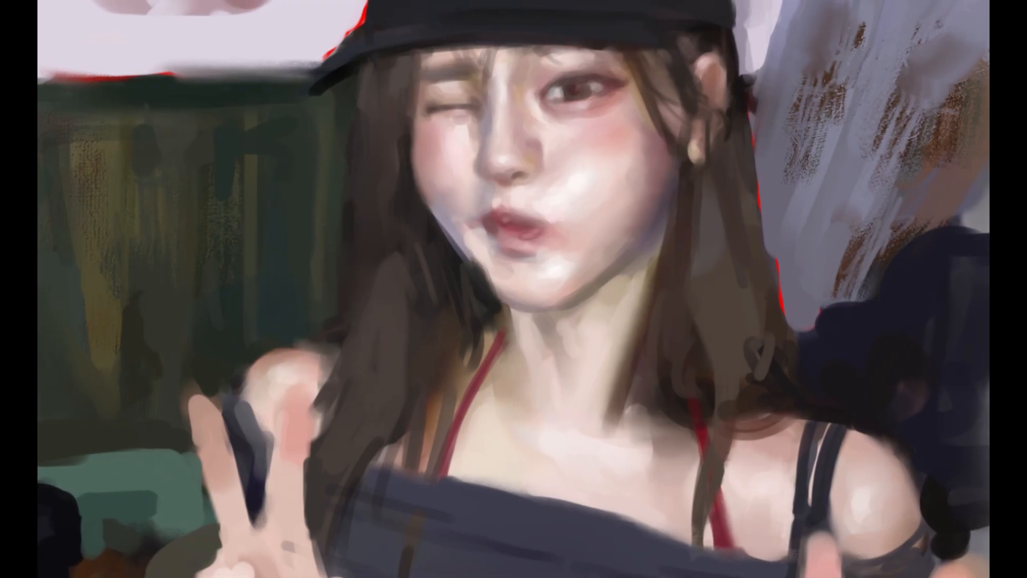